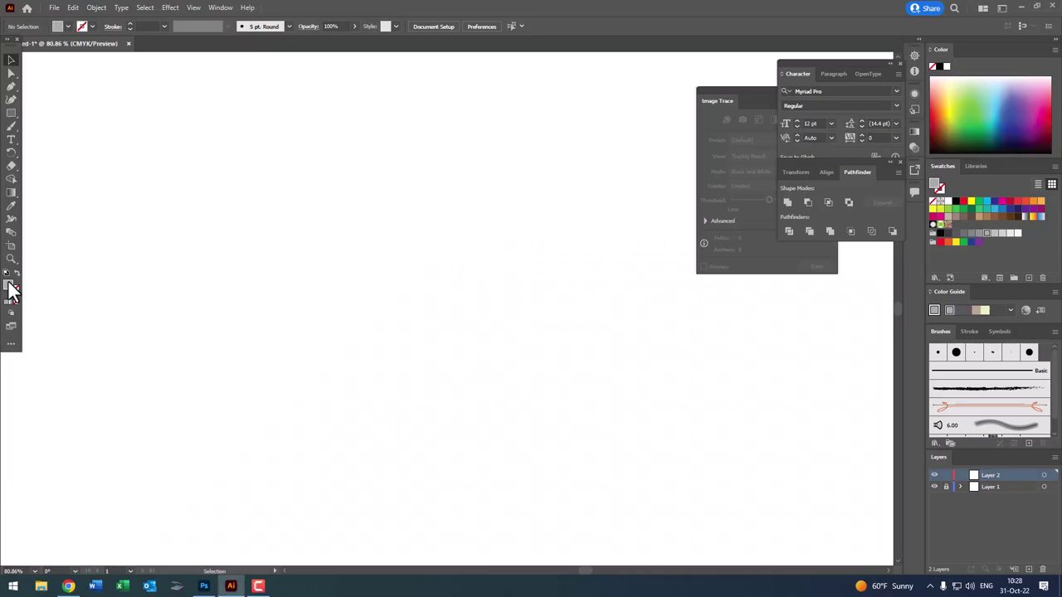
- Set the fill colour to the very pale pink F9F4F4 in the Color Picker
double_click(12, 287)
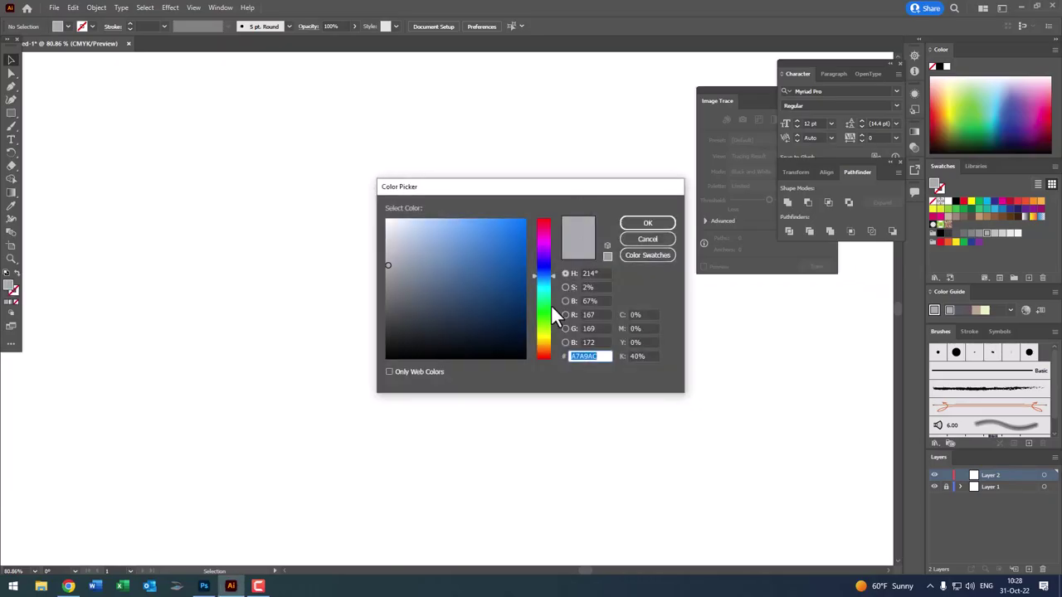
mouse_move(551, 304)
mouse_down()
mouse_move(546, 340)
mouse_move(548, 231)
mouse_up()
click(388, 221)
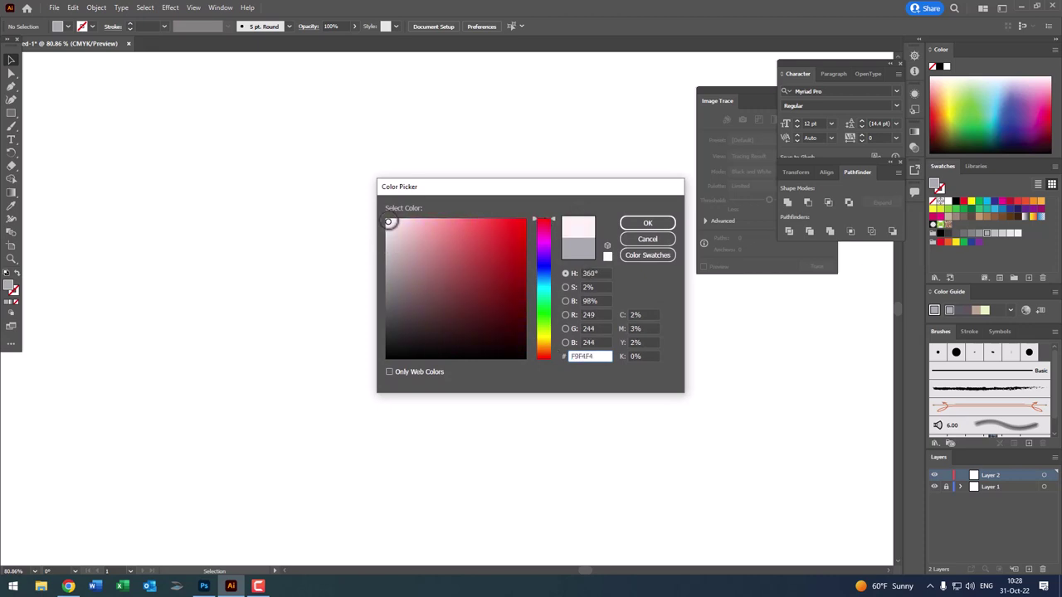
click(651, 222)
- Draw a closed, rounded head outline with the Pen tool
click(11, 87)
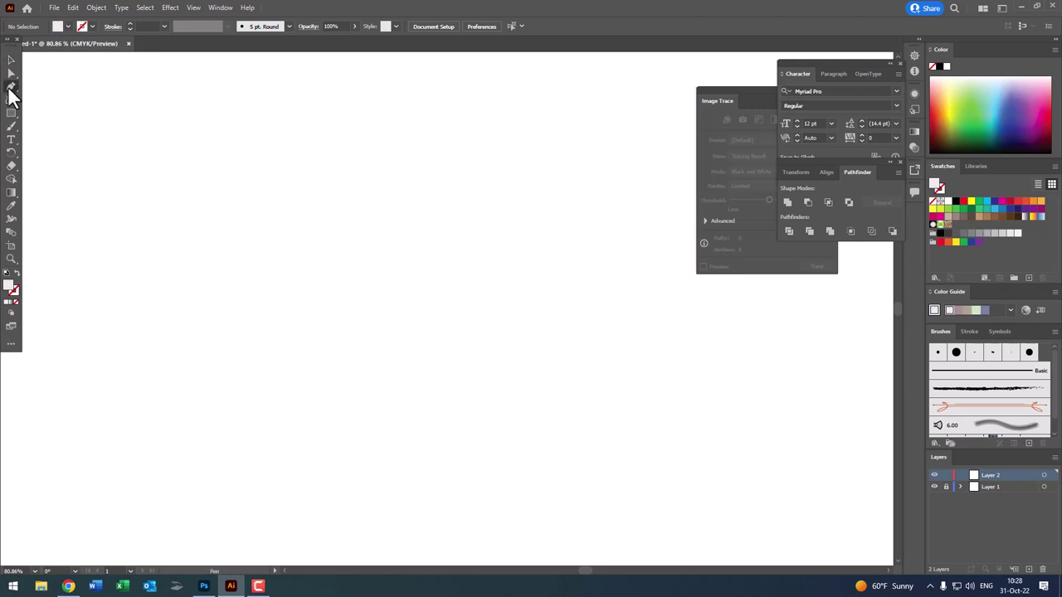
drag(360, 126, 381, 127)
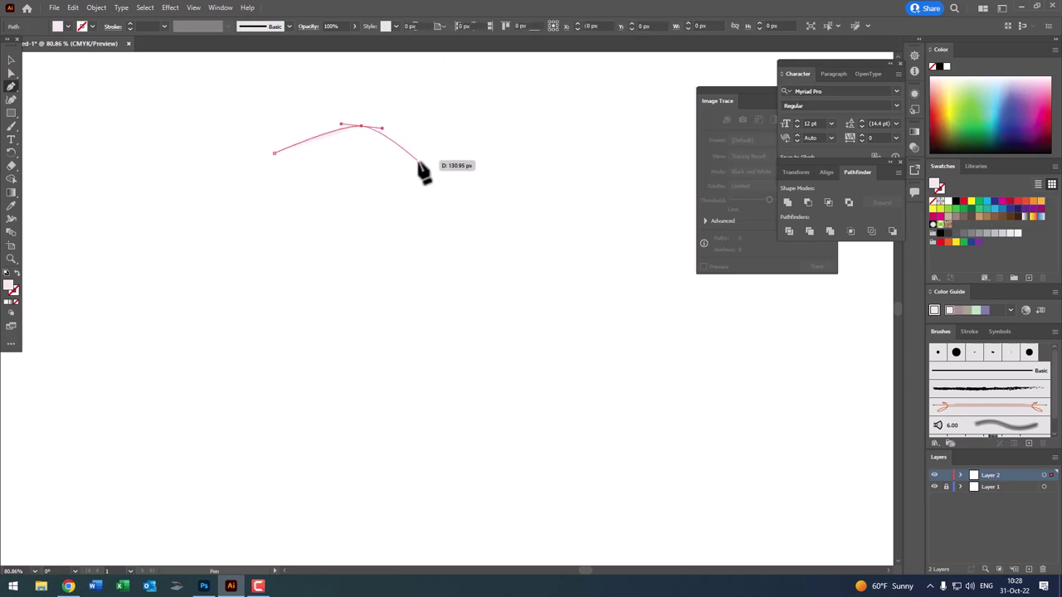
drag(479, 264, 505, 300)
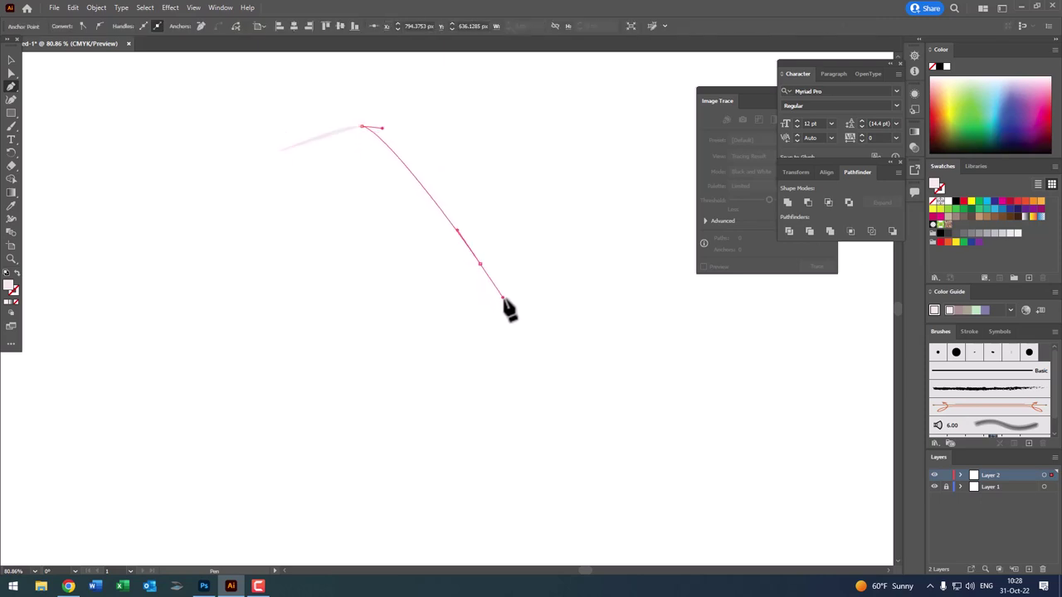
click(432, 306)
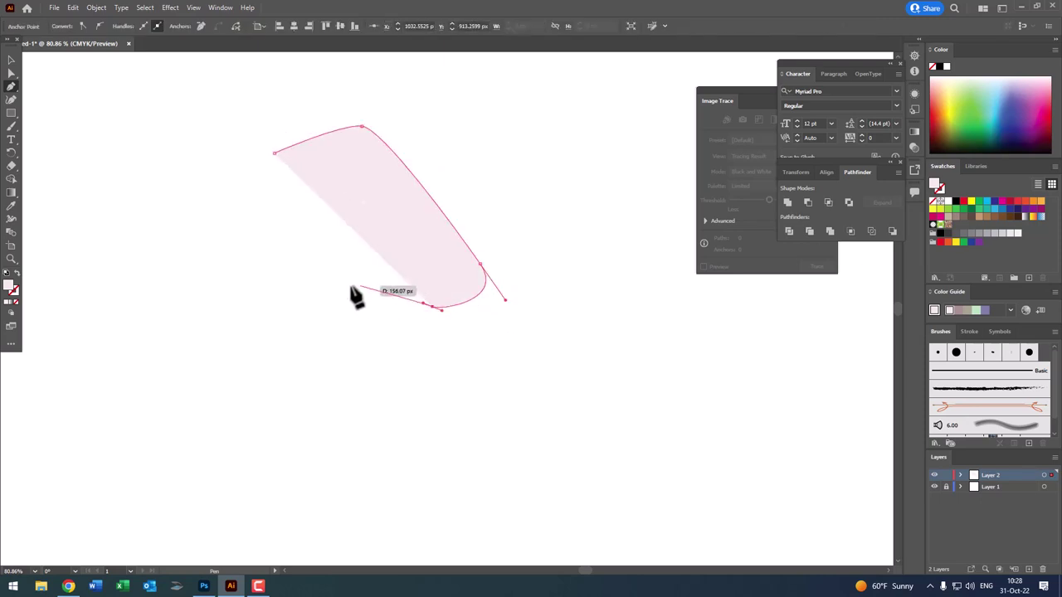
drag(338, 285, 272, 282)
drag(273, 152, 342, 125)
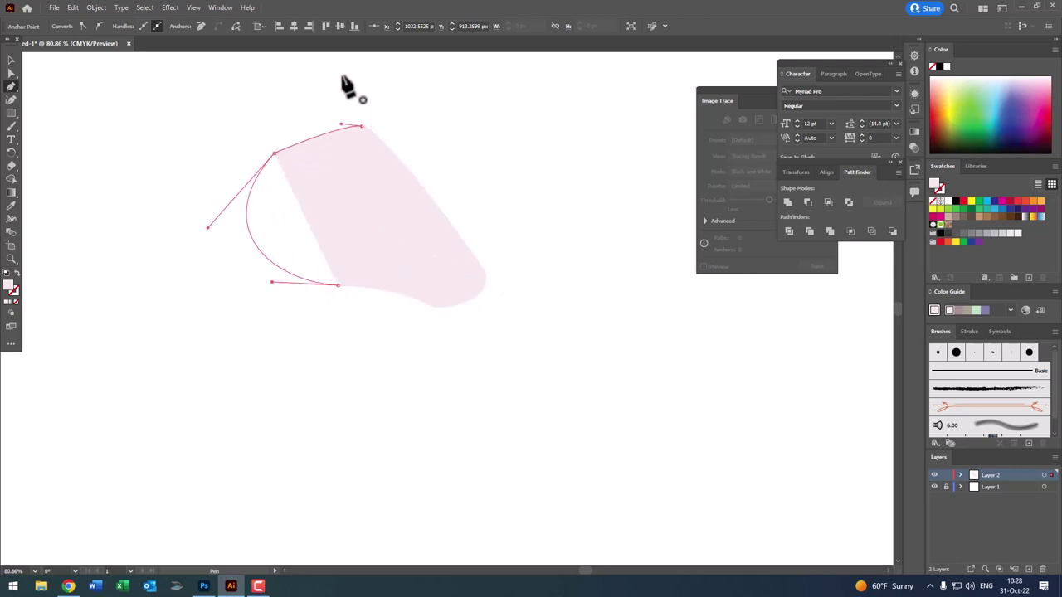
key(z)
click(387, 164)
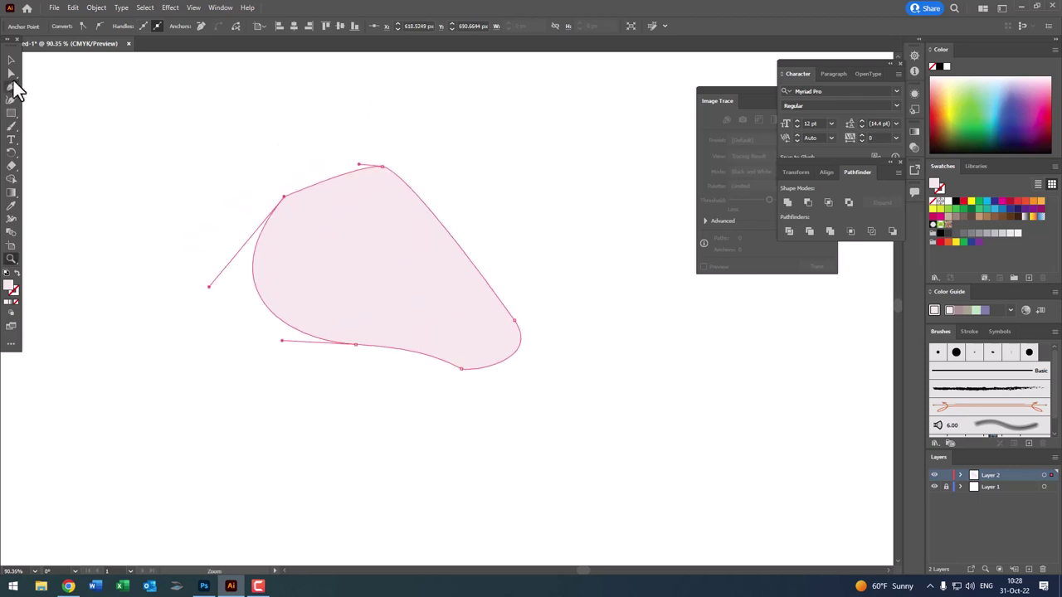
- Reshape the head's right edge and upper-left side with the Curvature tool
click(11, 100)
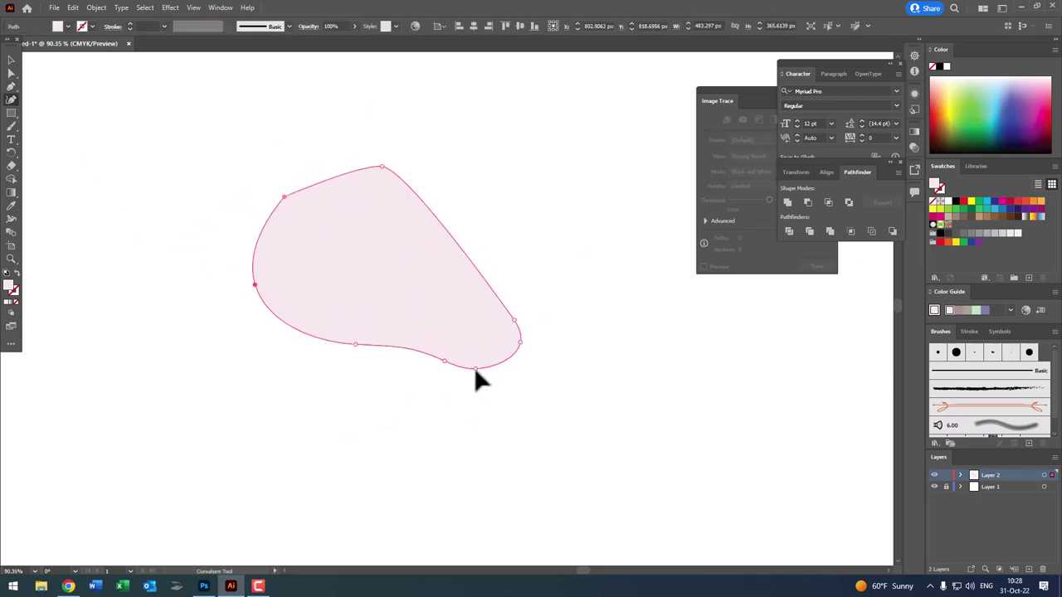
click(448, 217)
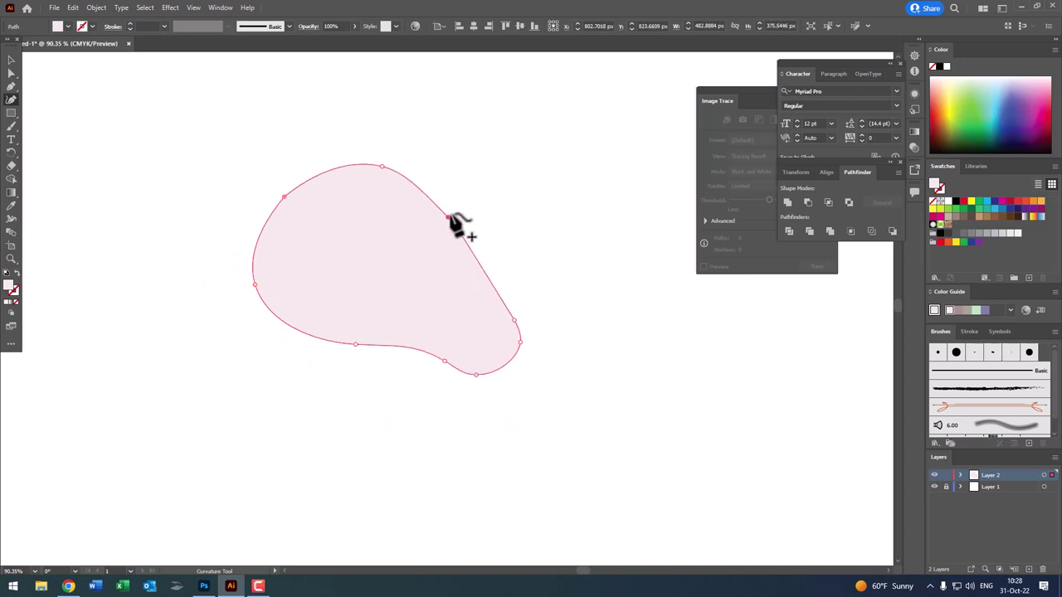
drag(449, 218, 424, 190)
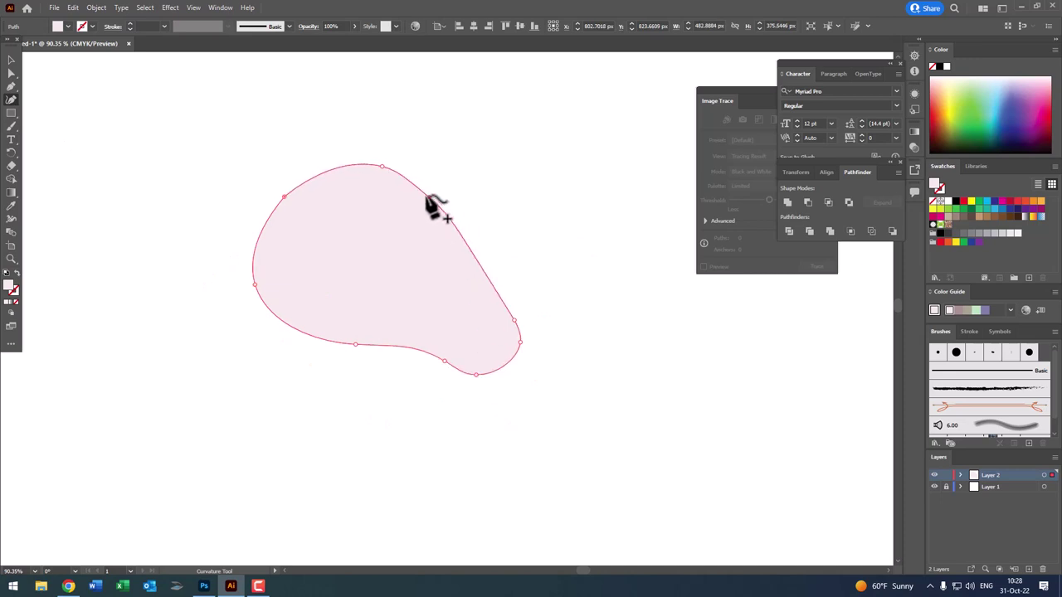
click(455, 230)
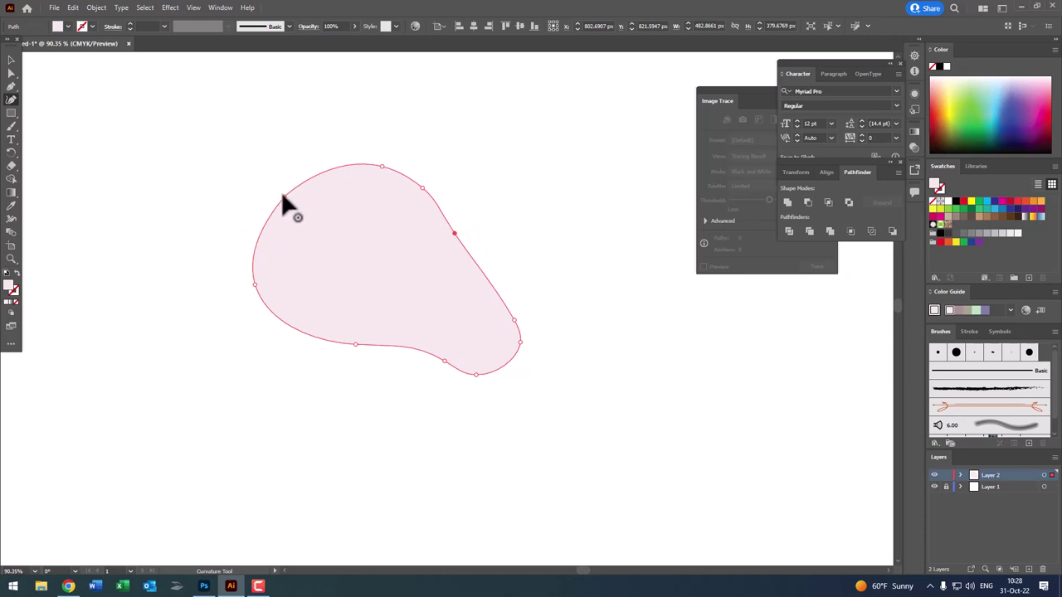
drag(283, 196, 273, 190)
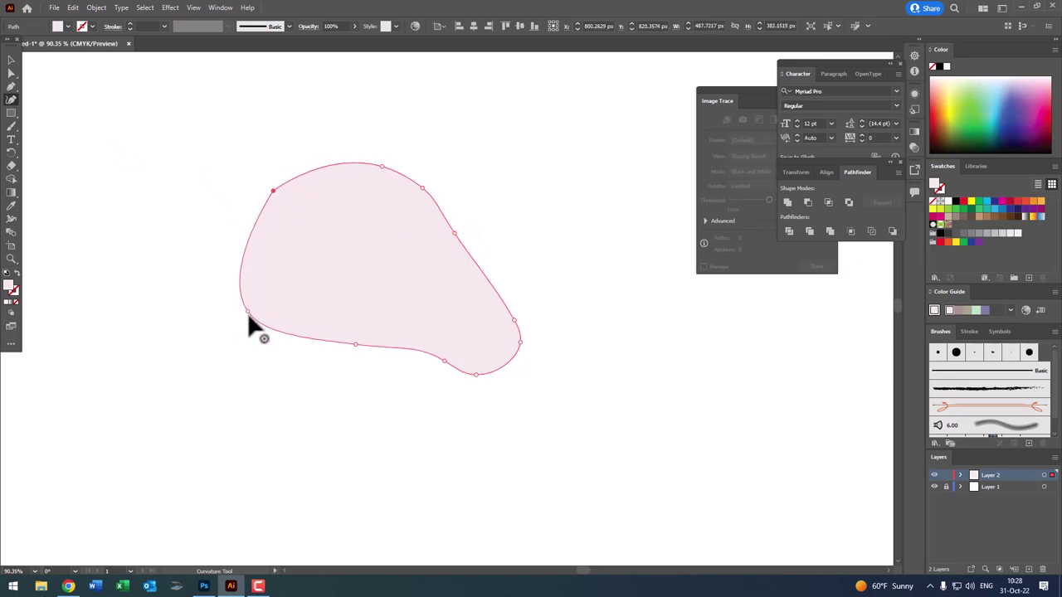
key(z)
drag(327, 284, 398, 303)
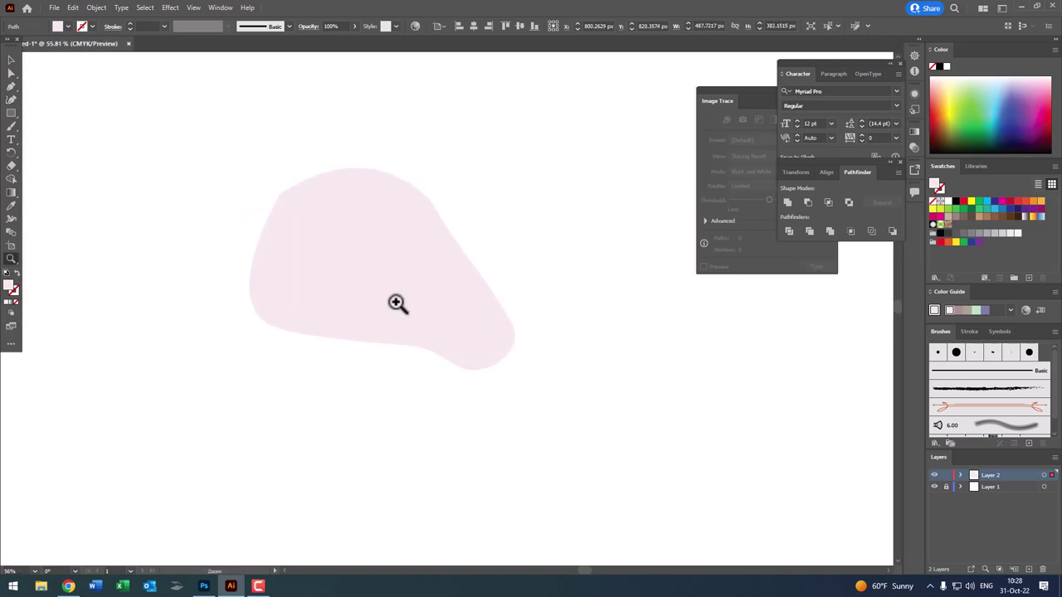
- Round the head's top-left corner and centre the head horizontally and vertically on the artboard
click(12, 73)
click(277, 193)
mouse_move(314, 225)
mouse_down()
mouse_move(382, 292)
mouse_move(372, 275)
mouse_up()
click(11, 59)
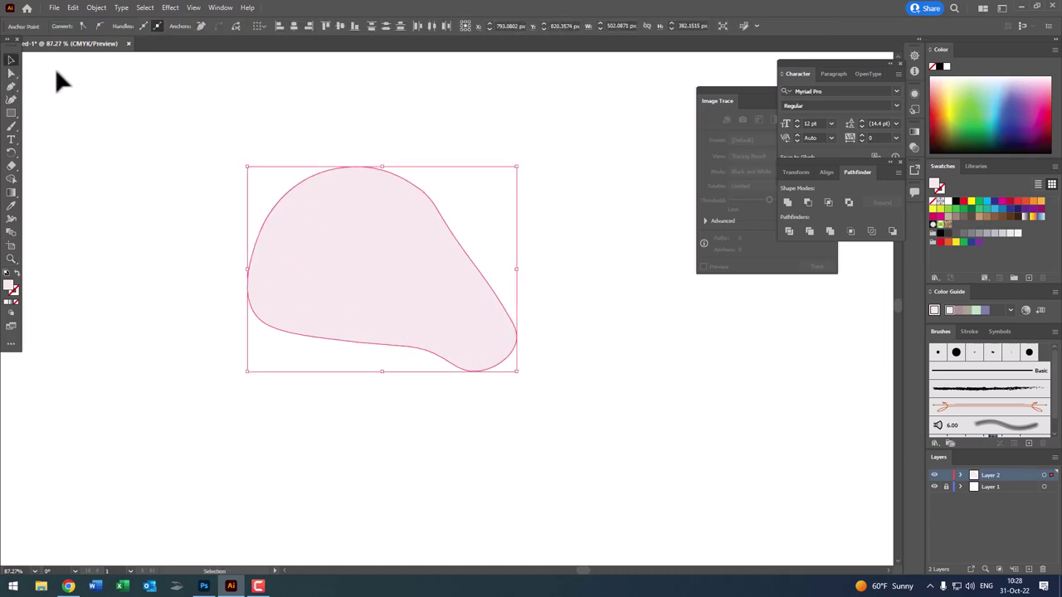
click(474, 26)
click(534, 26)
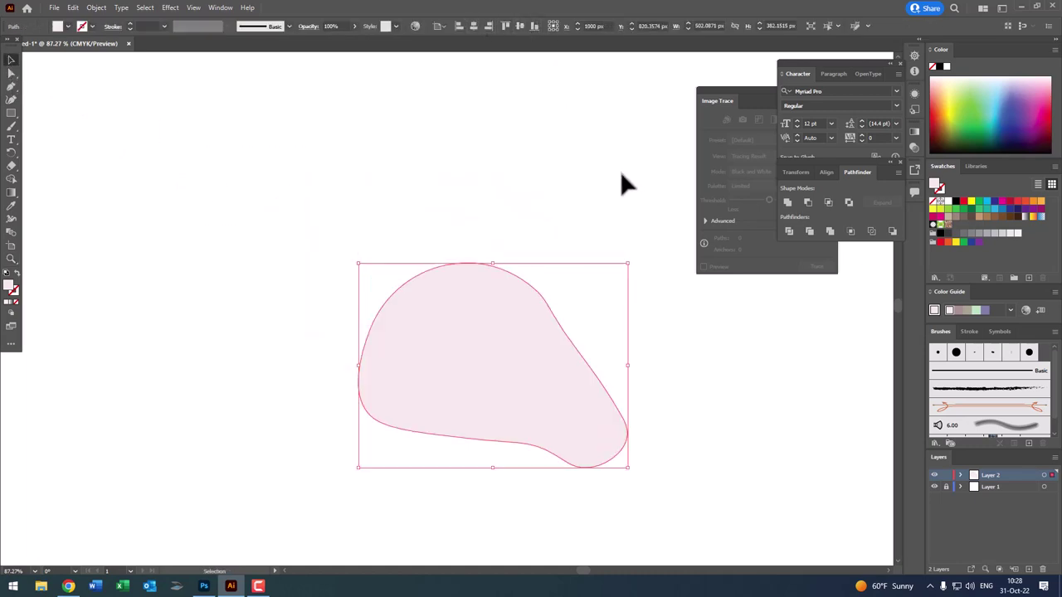
click(620, 171)
key(z)
drag(553, 221, 560, 205)
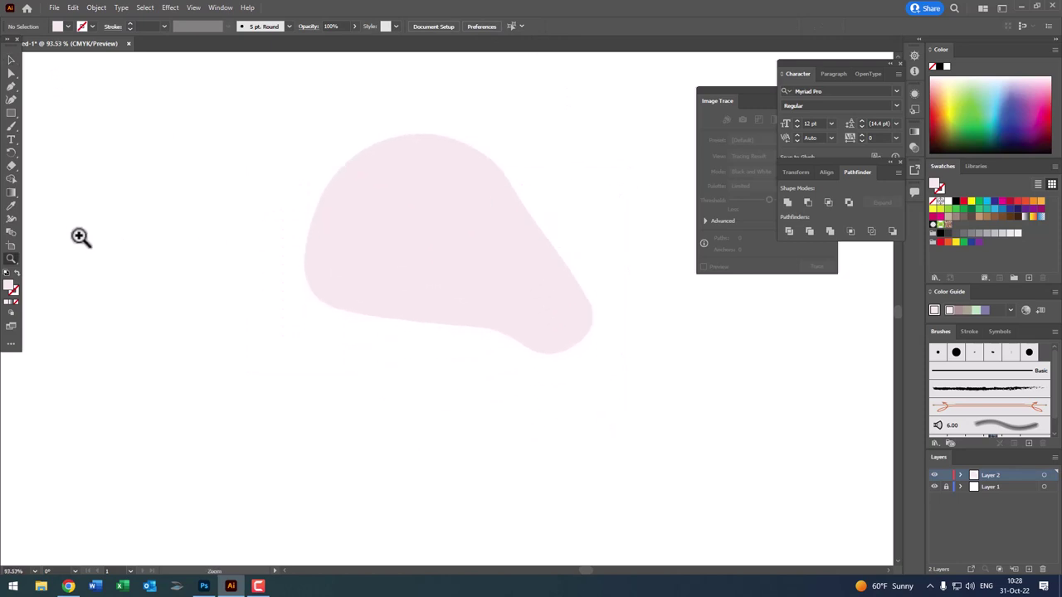
- Draw a closed, pointed ear outline over the head's left side with the Pen tool
click(12, 88)
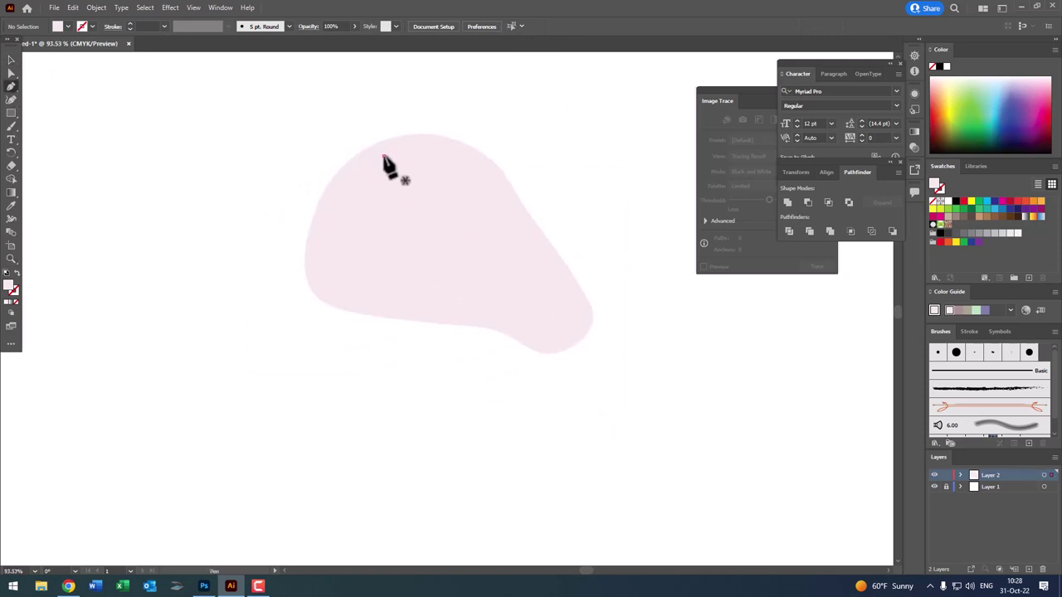
click(382, 155)
drag(365, 302, 403, 378)
drag(368, 445, 335, 521)
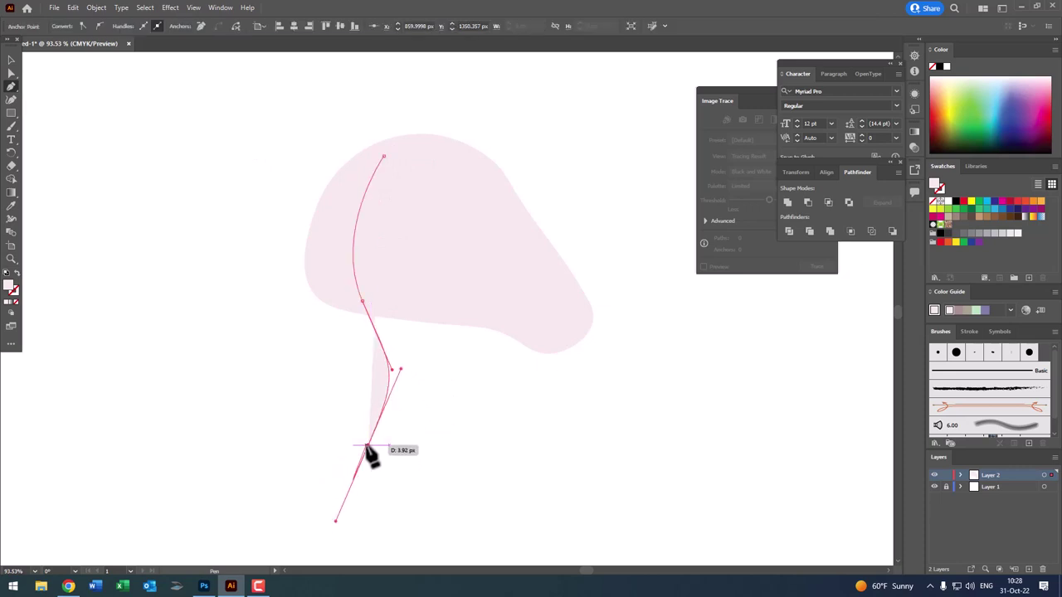
click(368, 446)
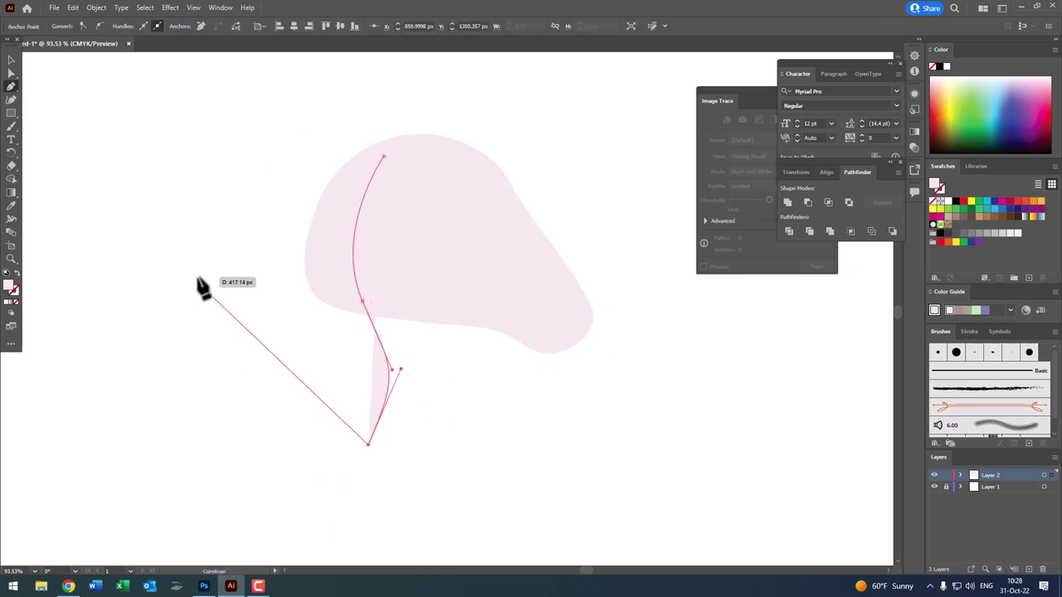
drag(251, 300, 290, 214)
click(361, 153)
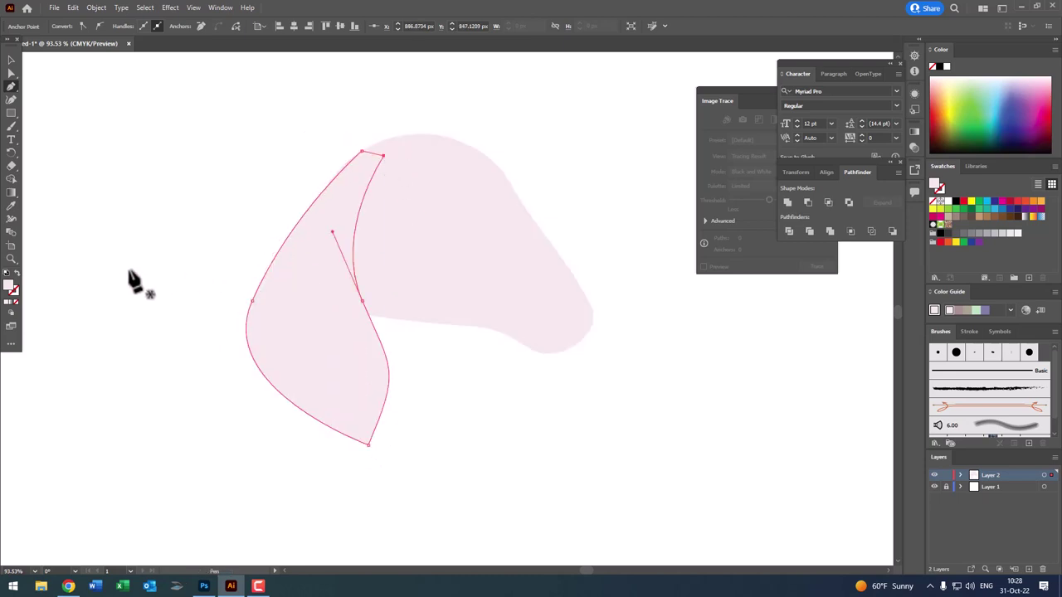
- Fill the ear with pale pink F9F4F4 and zoom in on it
double_click(11, 288)
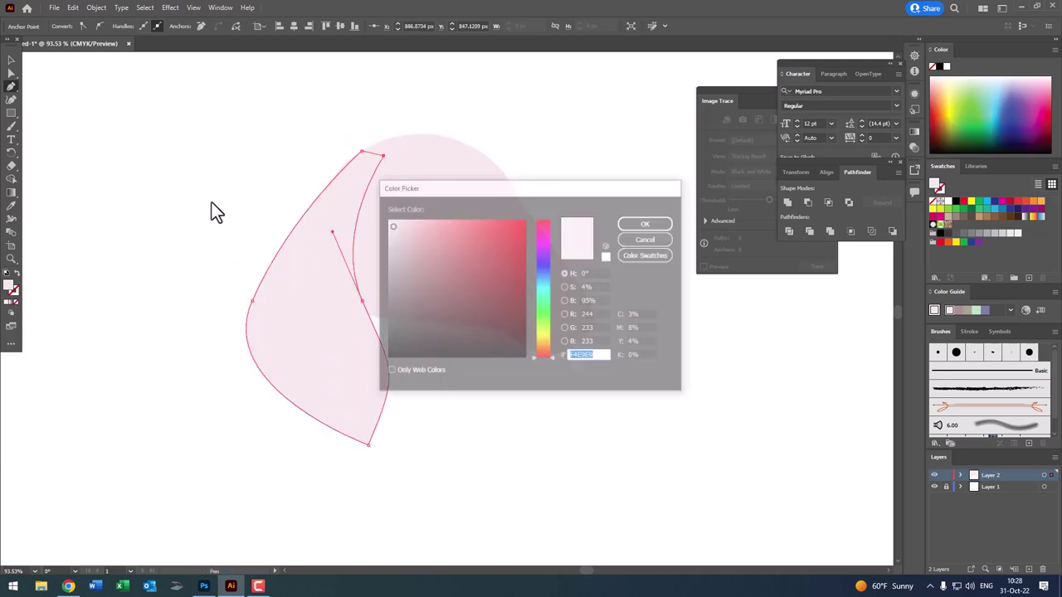
click(674, 223)
key(z)
drag(343, 171, 407, 263)
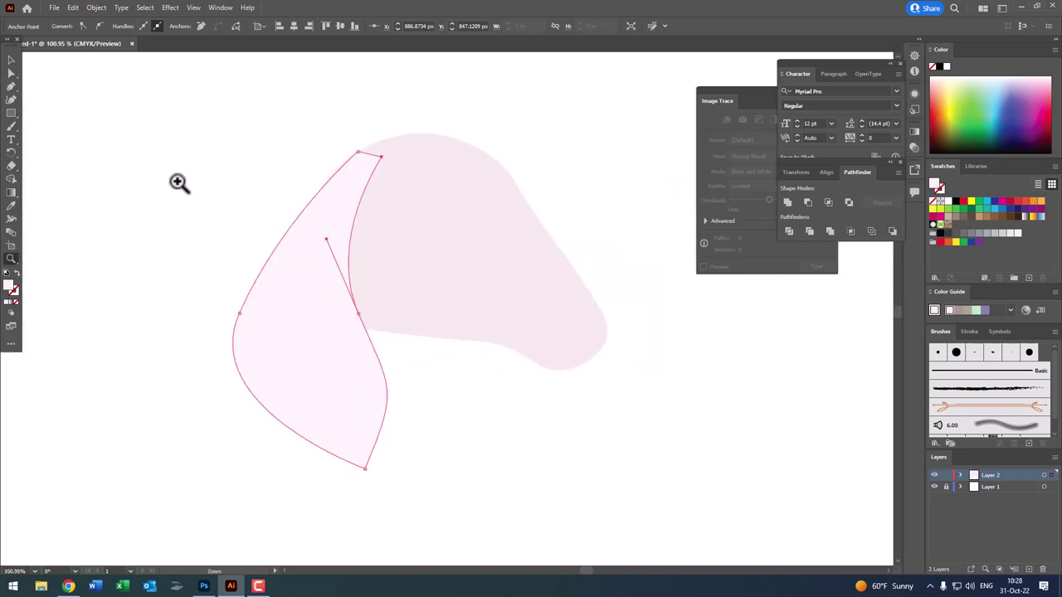
- Reshape the ear's curves with the Curvature tool, making its bottom point a sharp corner
click(12, 99)
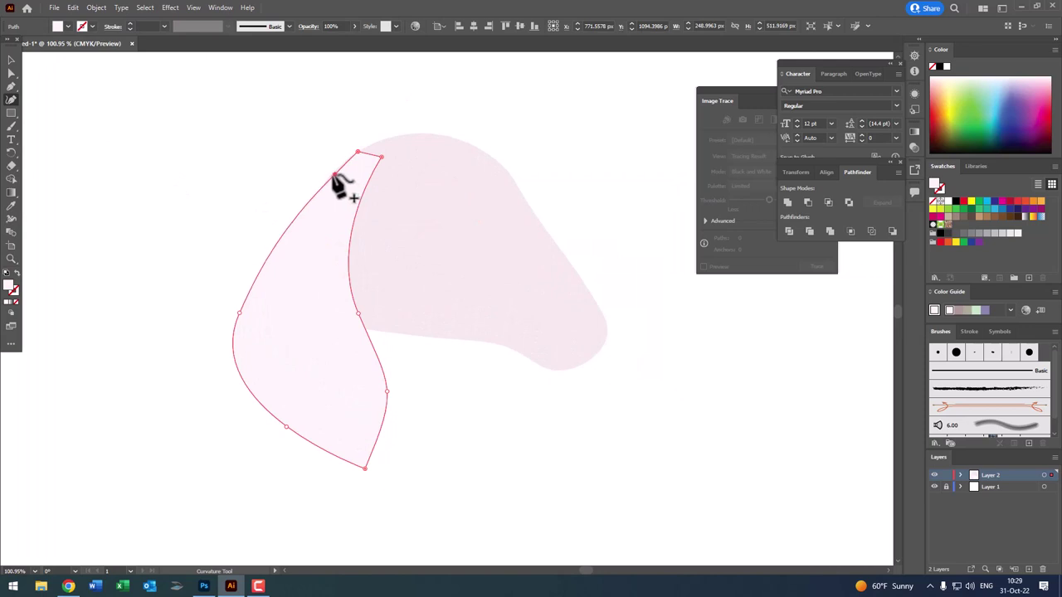
drag(335, 175, 330, 172)
drag(241, 314, 279, 295)
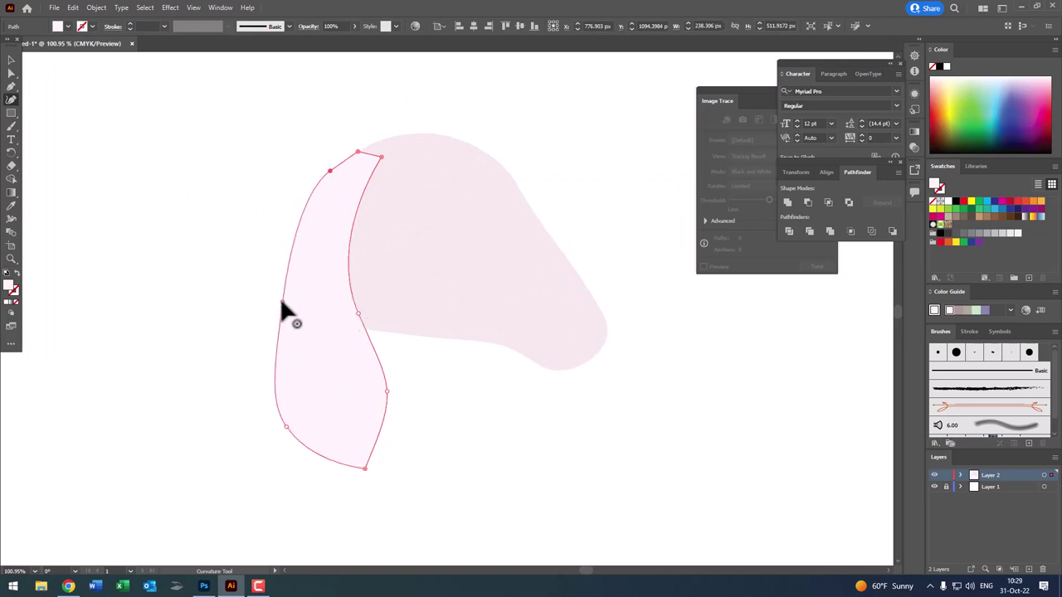
click(266, 374)
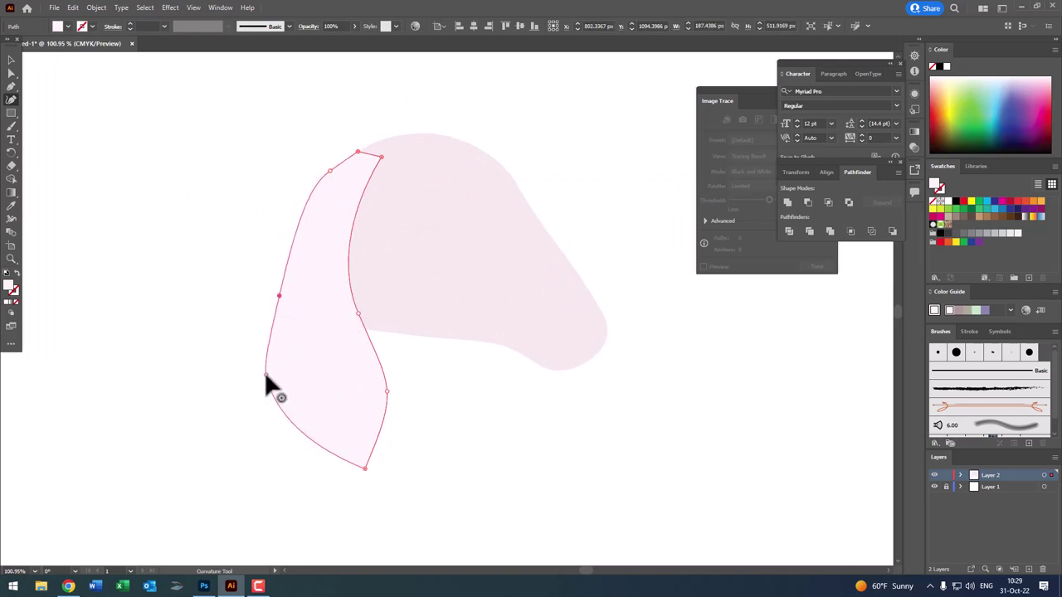
drag(365, 467, 369, 305)
double_click(357, 412)
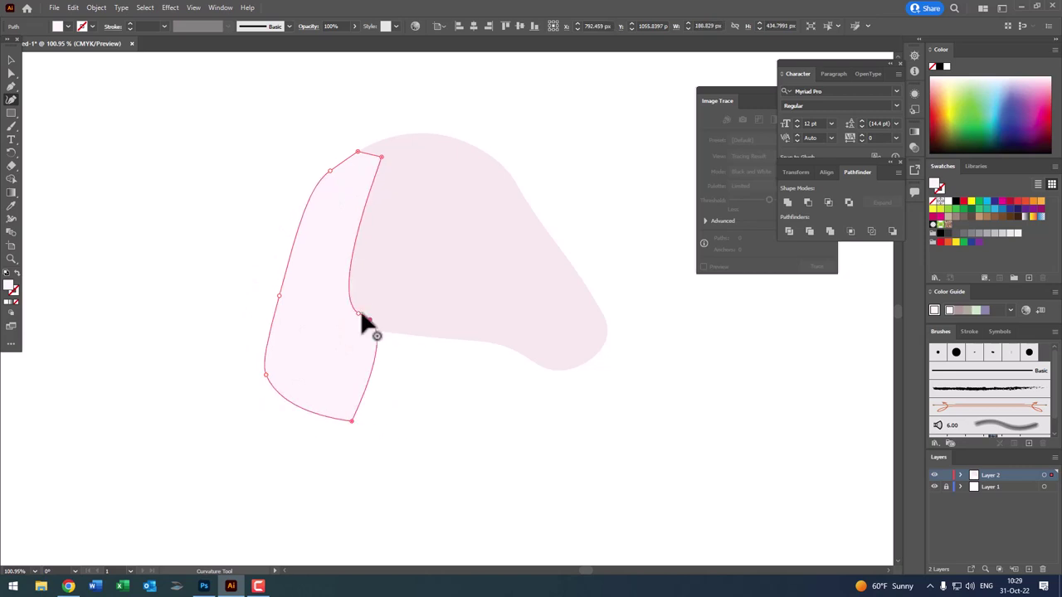
drag(370, 320, 379, 316)
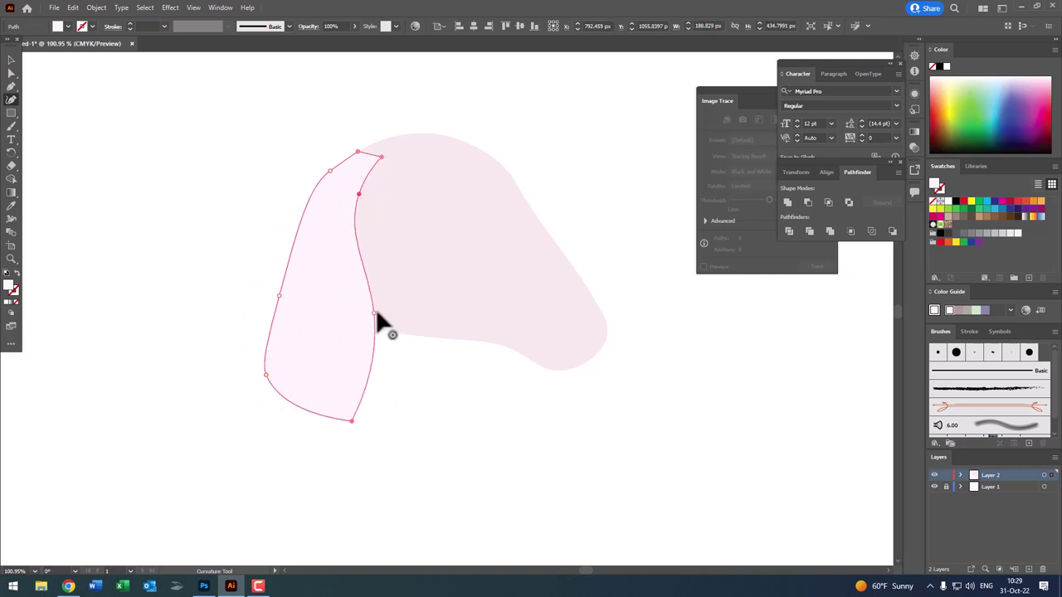
drag(280, 292, 272, 266)
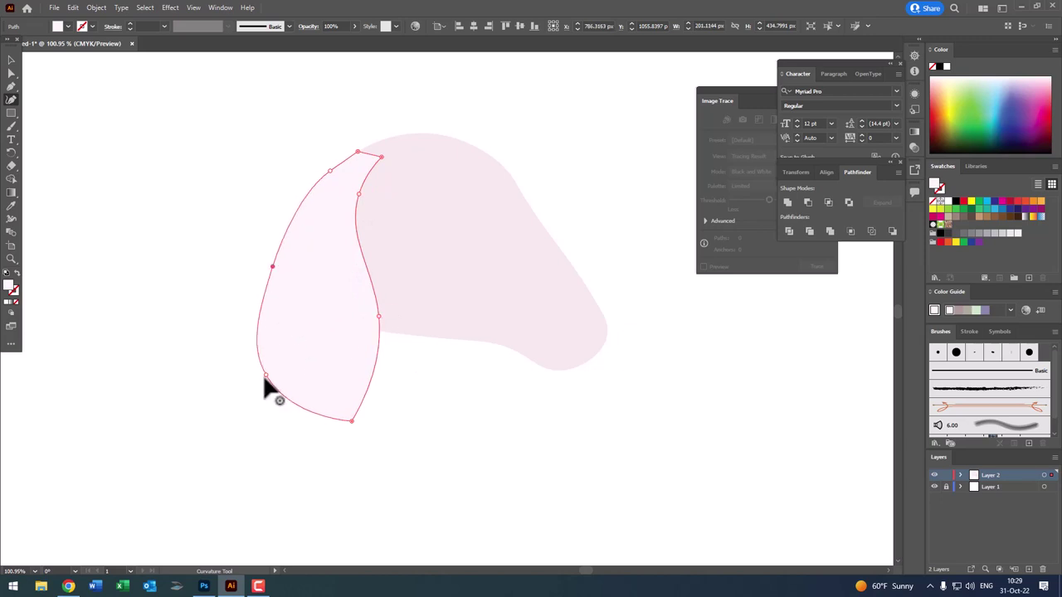
key(z)
alt+click(351, 277)
click(423, 348)
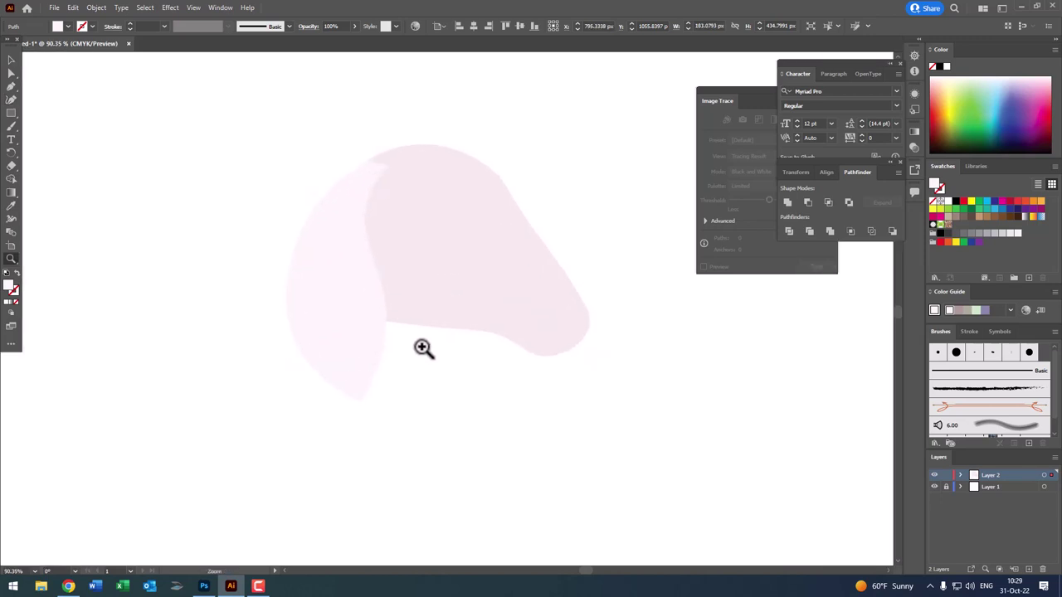
- Adjust the ear's bottom anchor curve and undo an extra anchor added on its left edge
click(11, 73)
drag(408, 438, 365, 400)
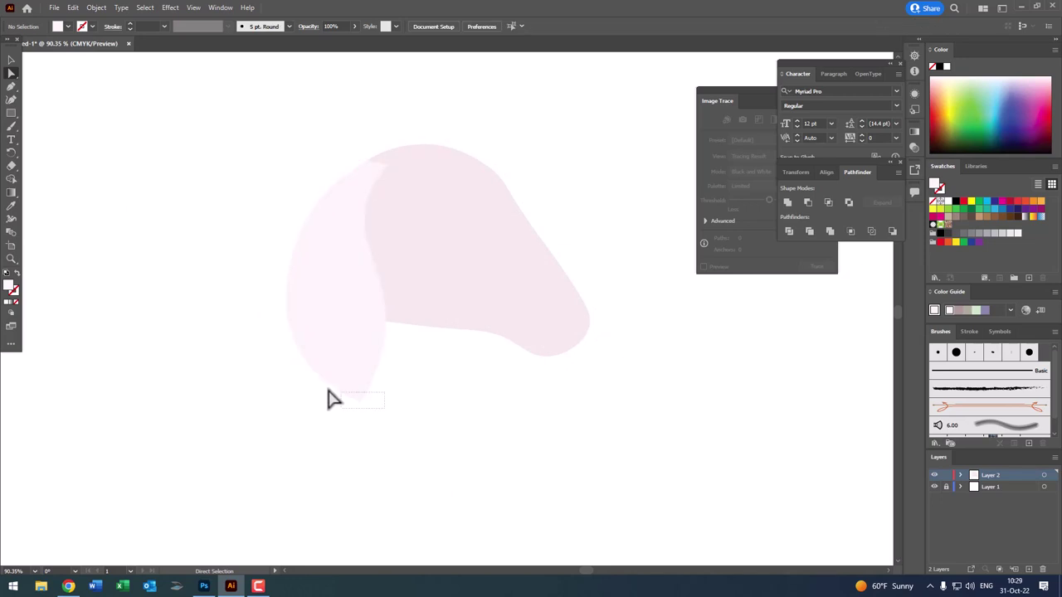
click(438, 403)
key(z)
click(421, 360)
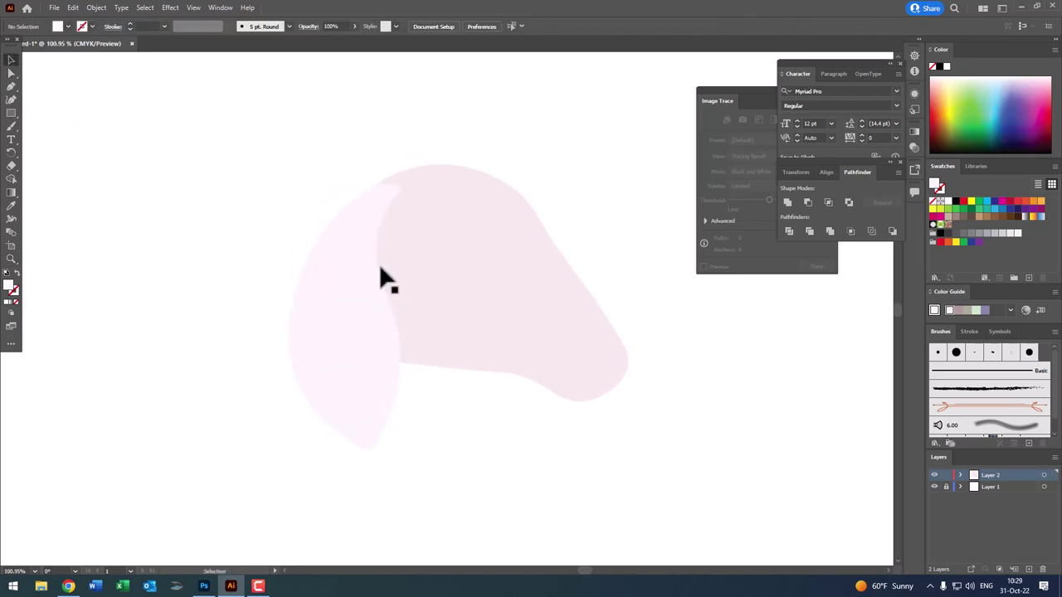
click(338, 334)
click(11, 86)
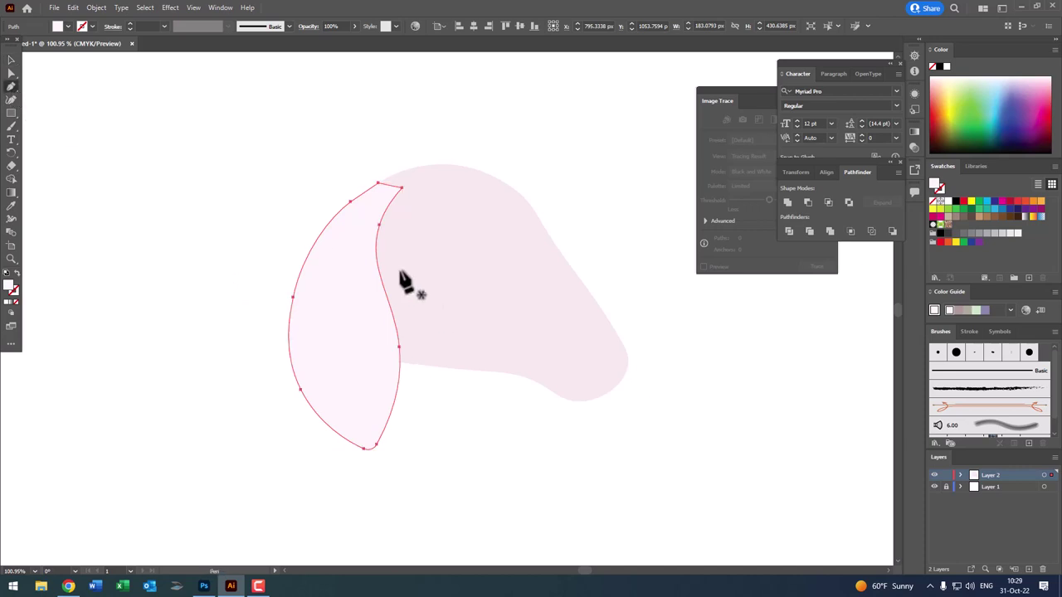
click(316, 241)
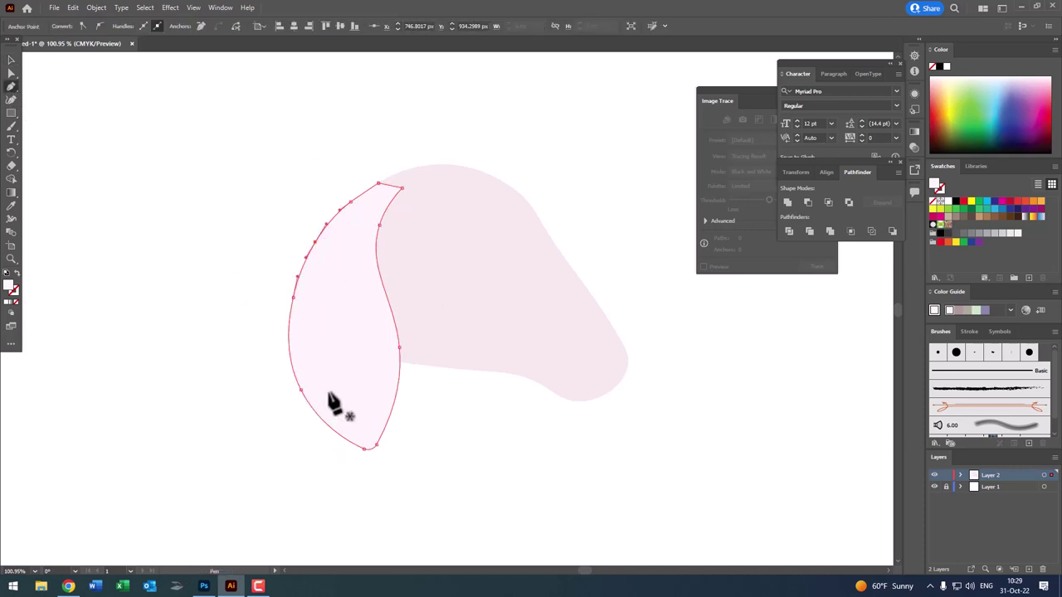
key(ctrl+z)
key(ctrl+z)
key(ctrl+z)
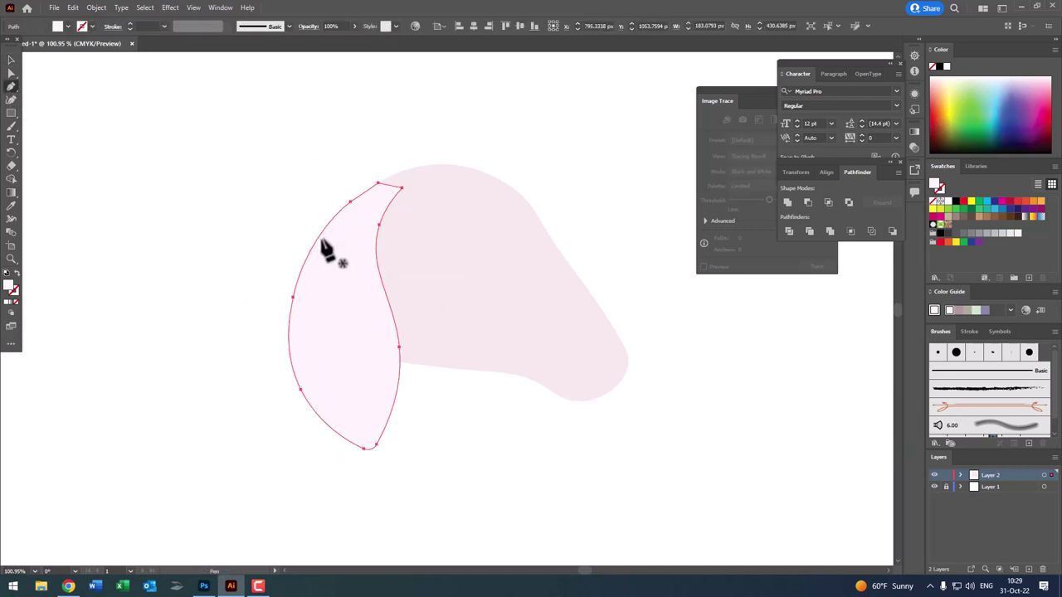
key(v)
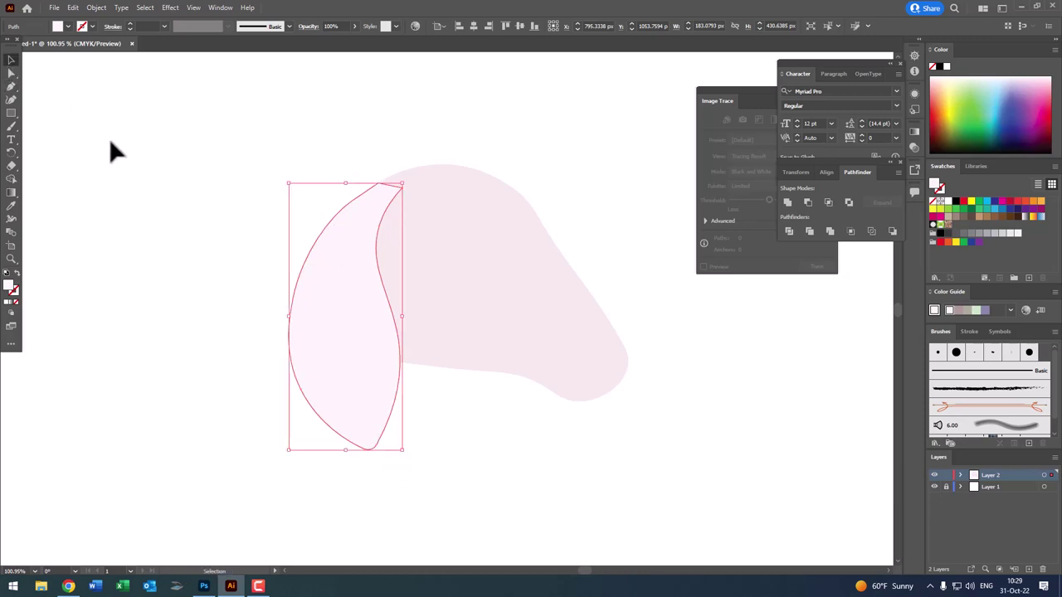
click(111, 149)
- Draw a U-shaped path around the ear's lower edge and fill it with darker pink E8DDDD
click(324, 229)
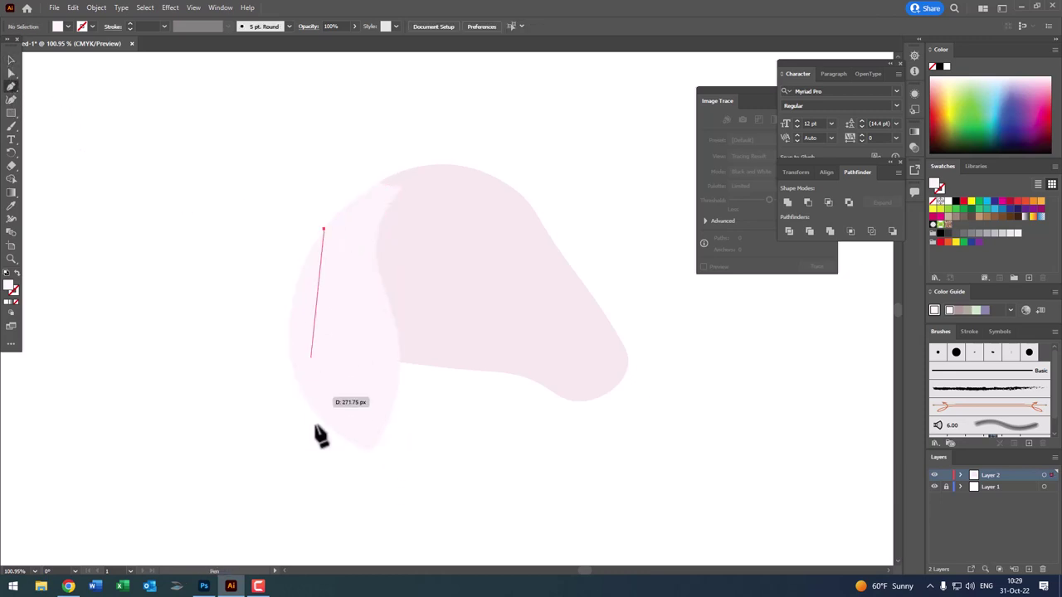
drag(363, 420, 444, 437)
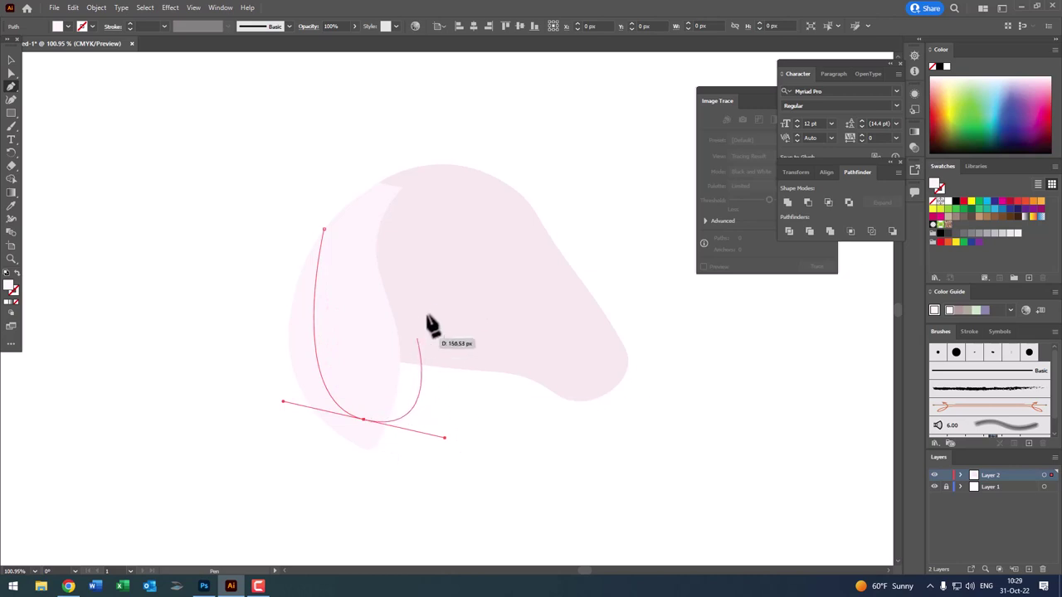
drag(450, 273, 410, 490)
drag(337, 458, 204, 349)
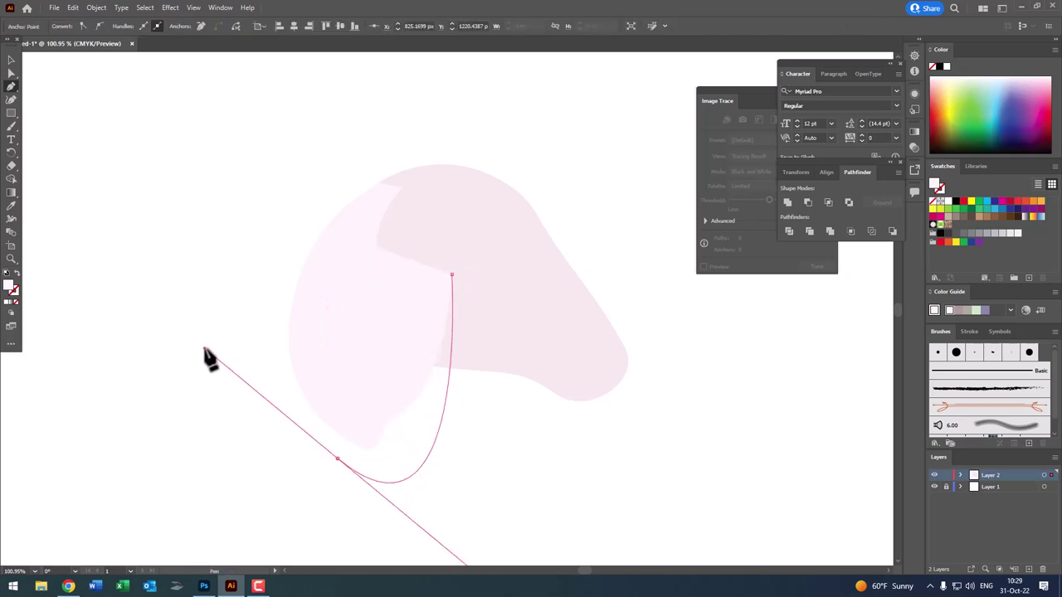
drag(324, 229, 343, 190)
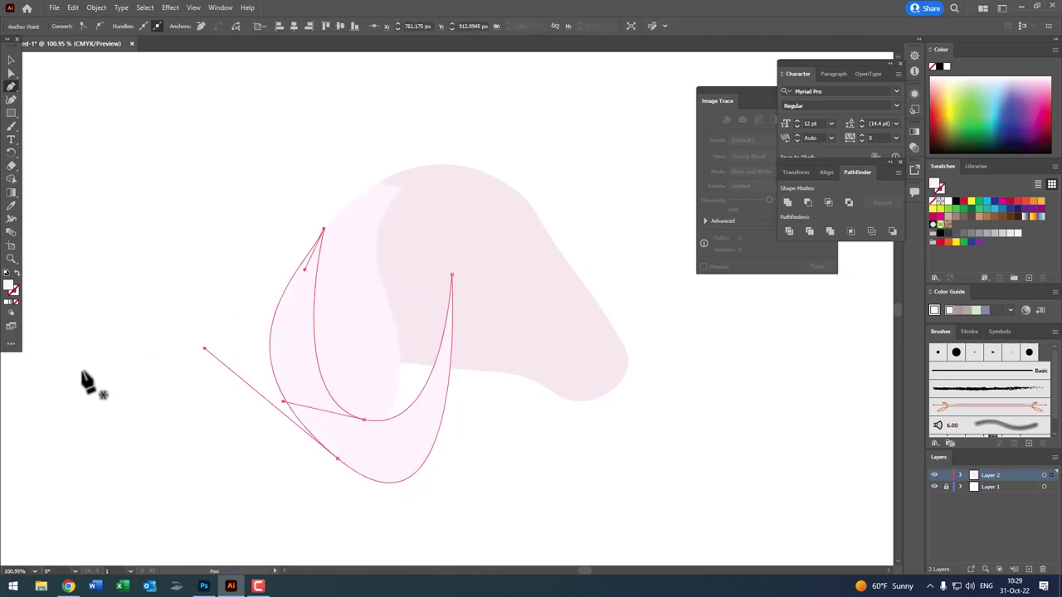
double_click(9, 287)
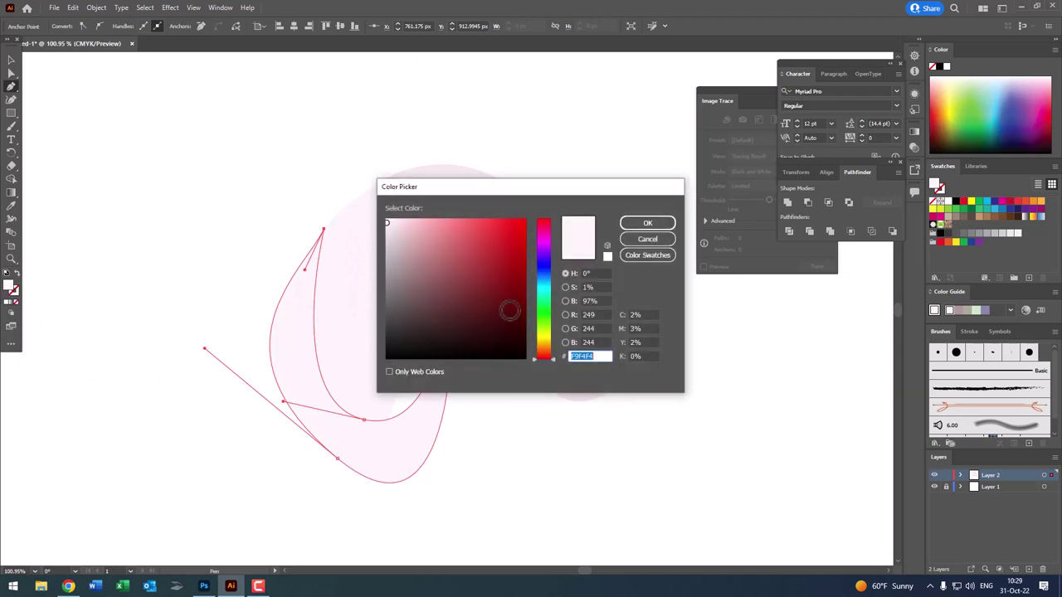
click(392, 231)
click(630, 223)
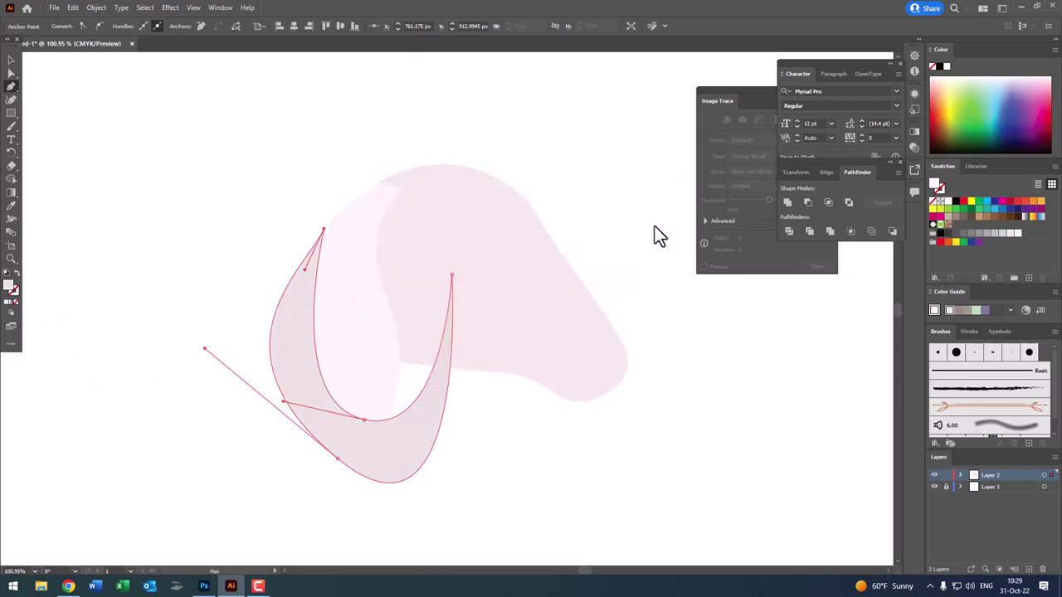
- Paste a copy of the ear in front, Pathfinder Divide with the U shape, and delete the outer crescent
click(11, 60)
click(396, 270)
mouse_move(396, 269)
mouse_down()
mouse_move(355, 344)
mouse_move(404, 469)
mouse_up()
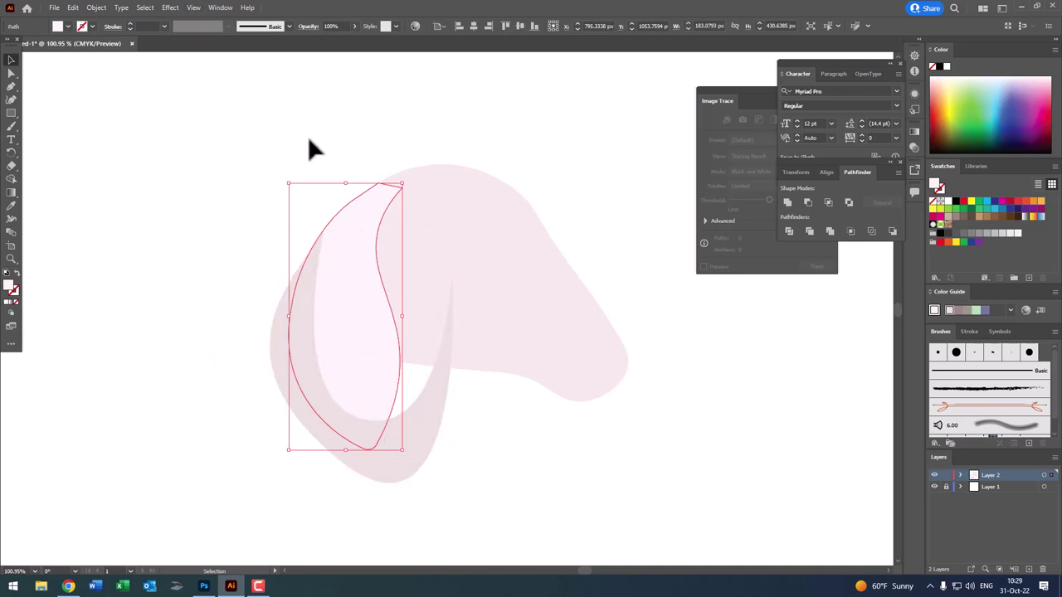
click(73, 8)
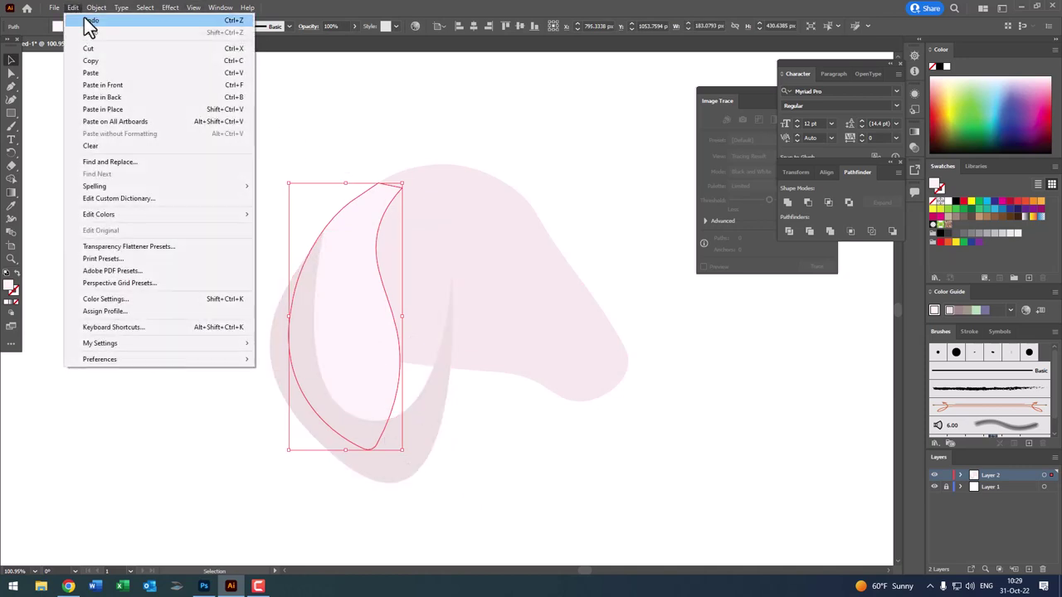
click(135, 84)
shift+click(438, 420)
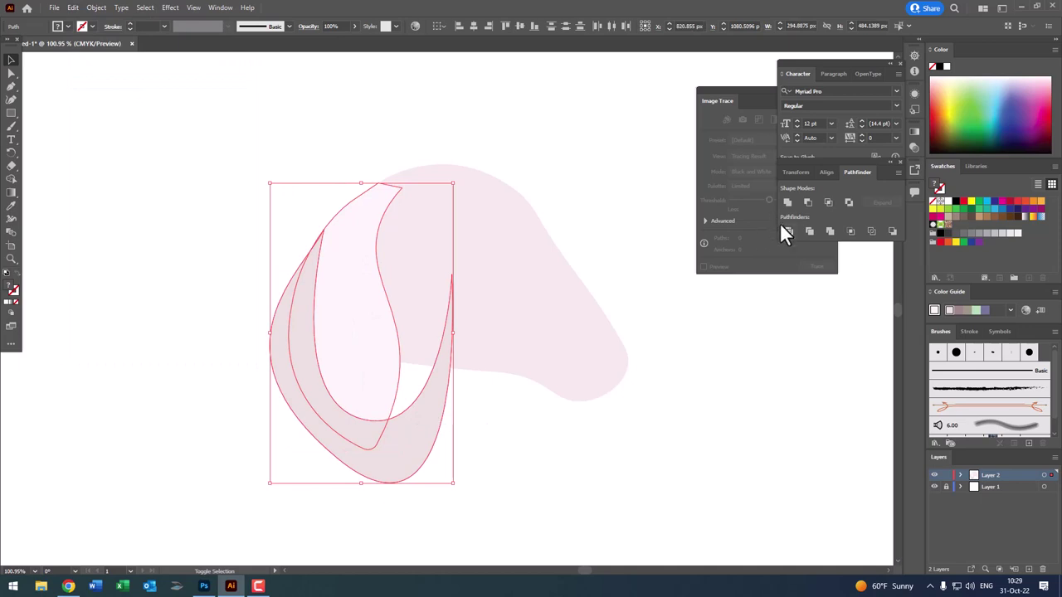
click(786, 231)
double_click(418, 430)
key(Delete)
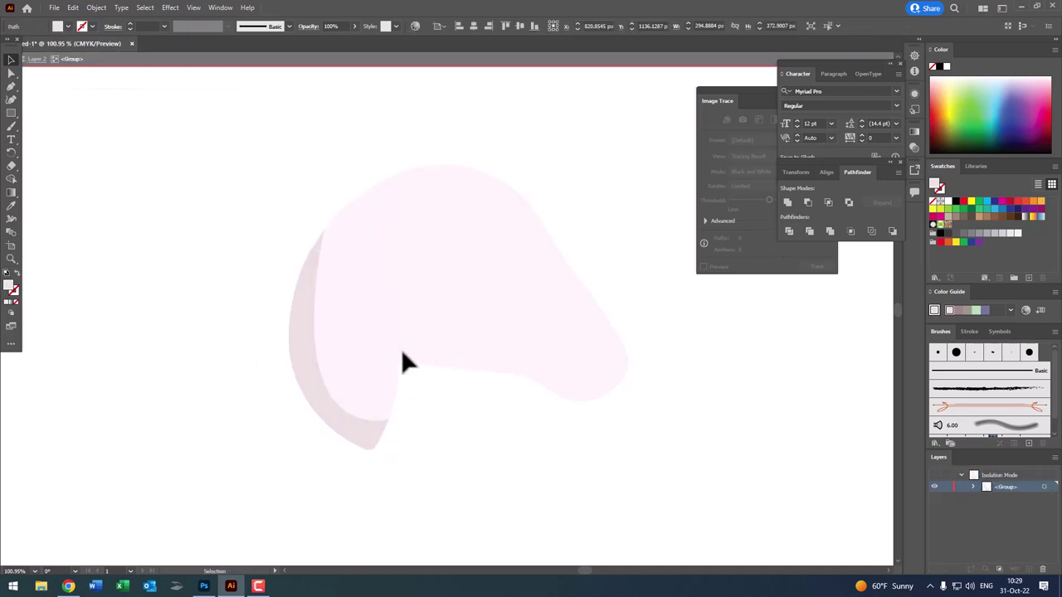
double_click(458, 419)
key(z)
drag(365, 379, 431, 406)
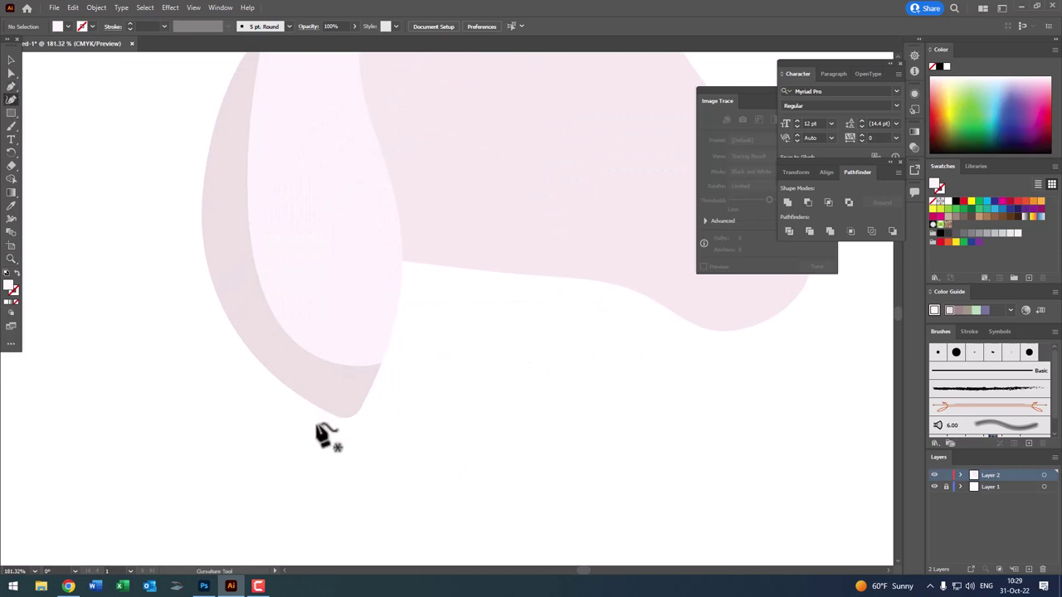
- Draw a small tip shape beneath the ear's point and fill it with rose-grey C4B3B3
click(264, 379)
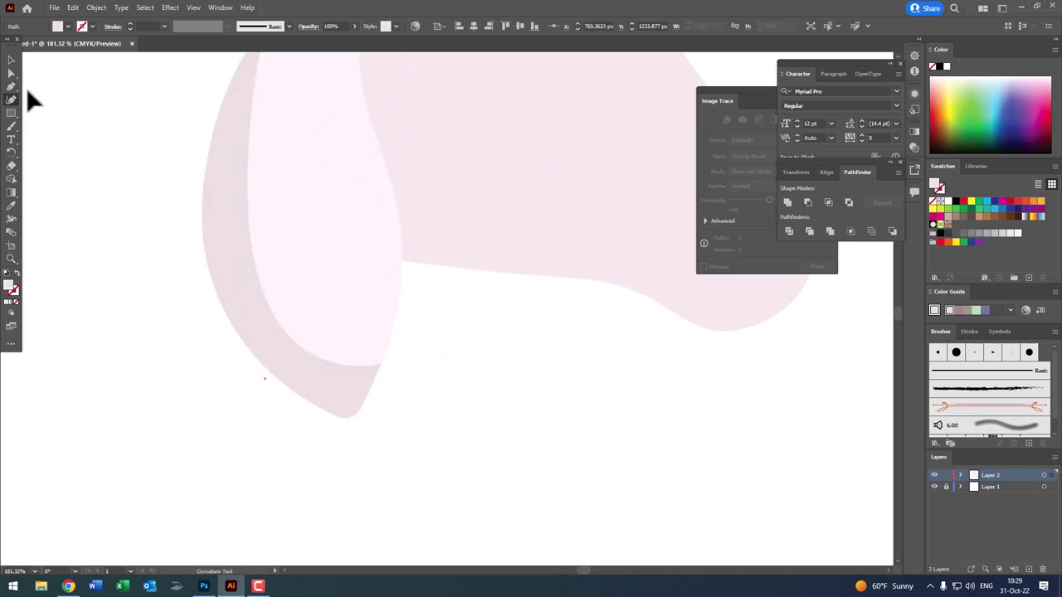
click(10, 86)
click(280, 388)
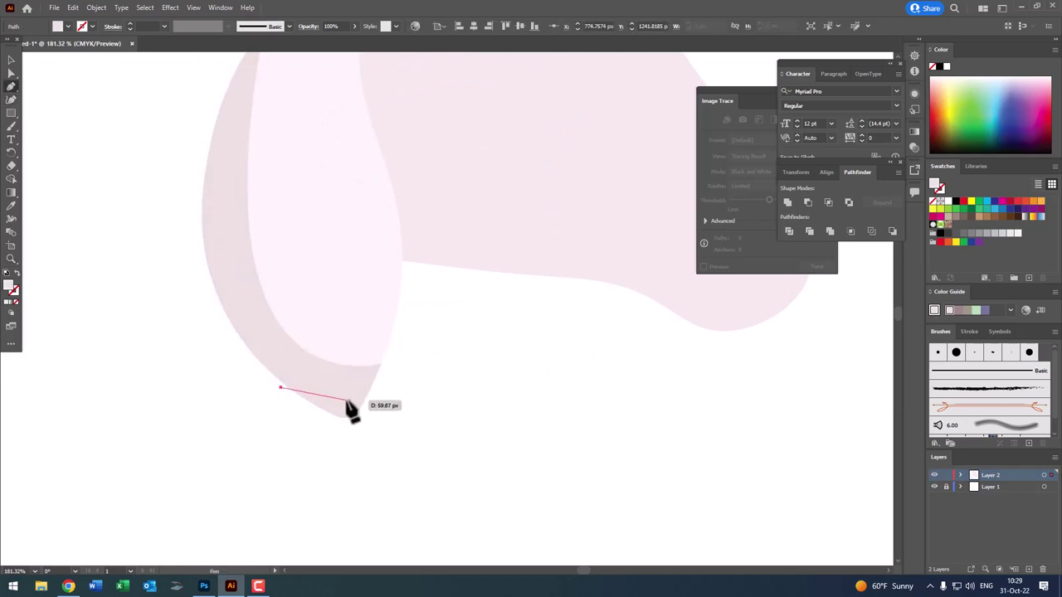
drag(347, 402, 393, 386)
click(391, 346)
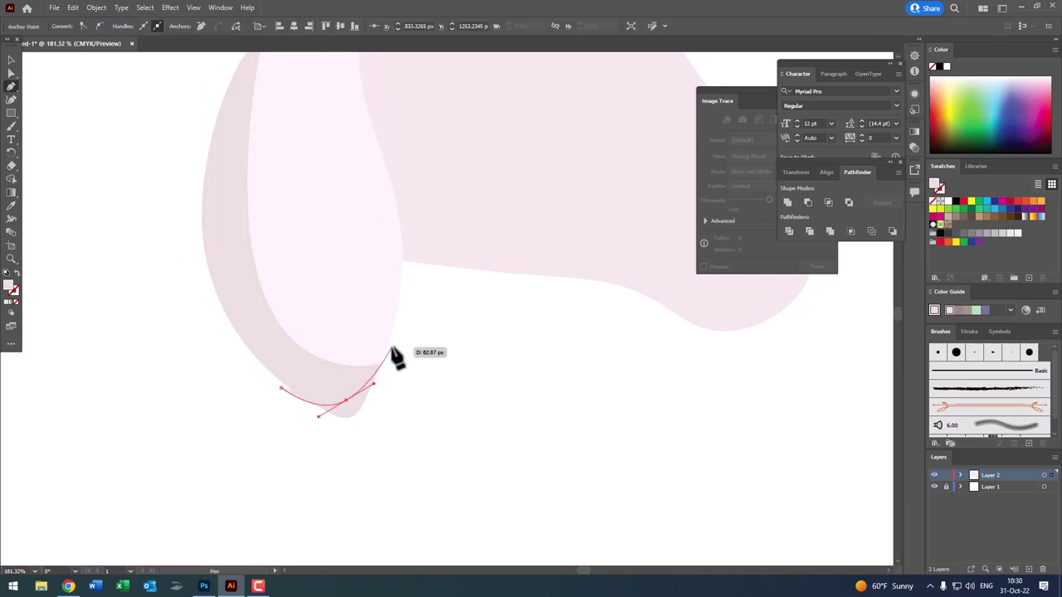
drag(281, 388, 262, 383)
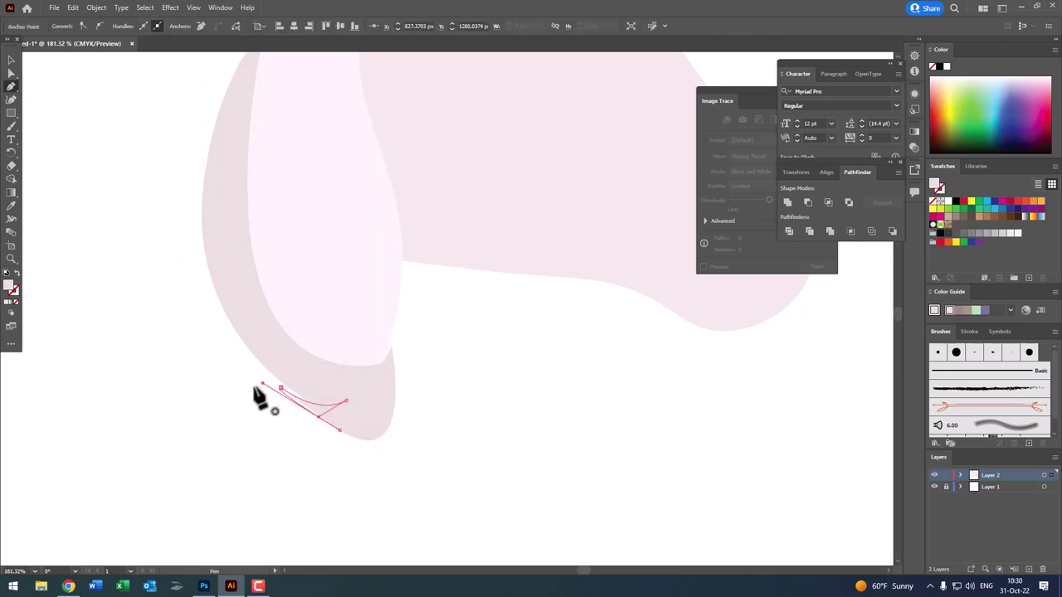
double_click(10, 288)
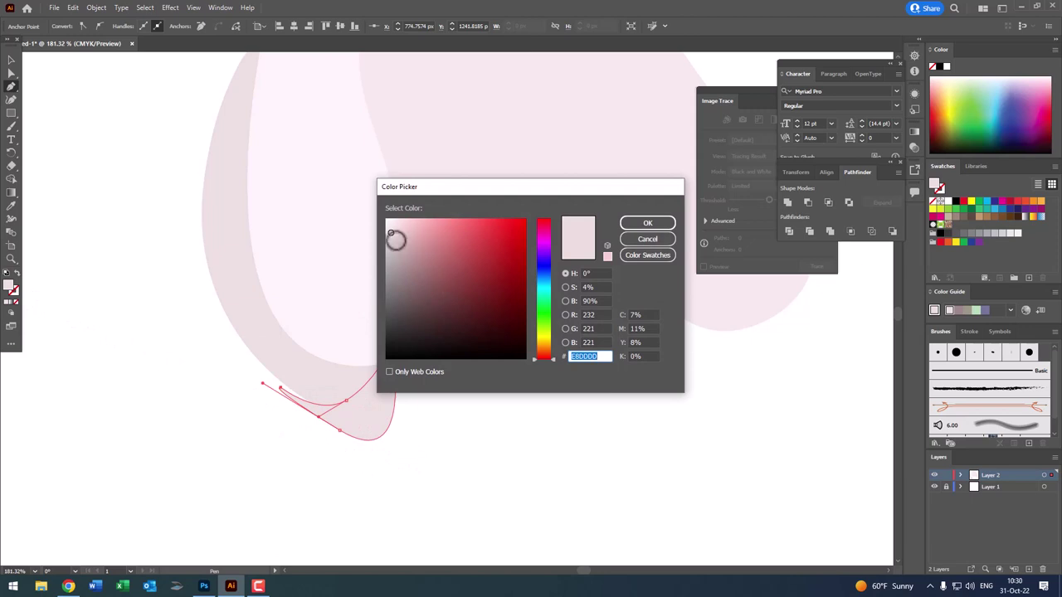
click(398, 251)
click(645, 224)
- Group the dark tip with the ear pieces and send it to the back
click(11, 60)
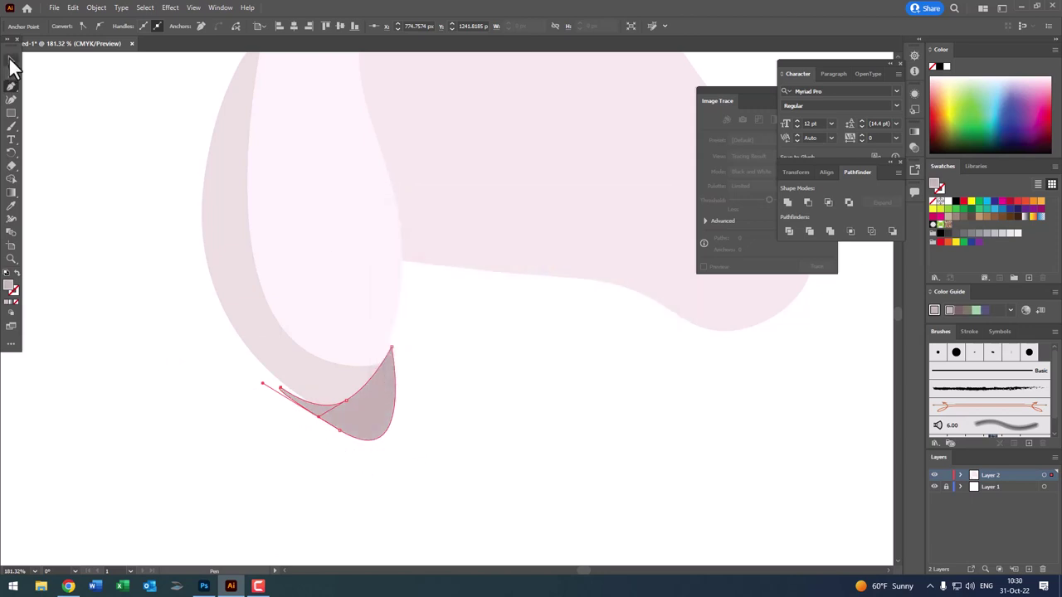
click(279, 343)
shift+click(374, 422)
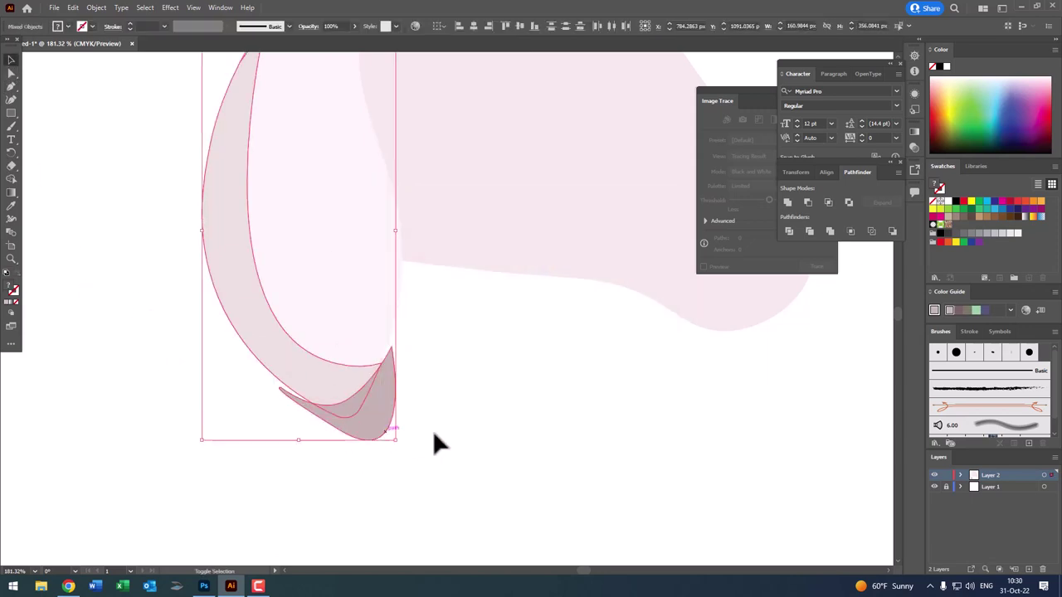
key(ctrl+g)
click(391, 415)
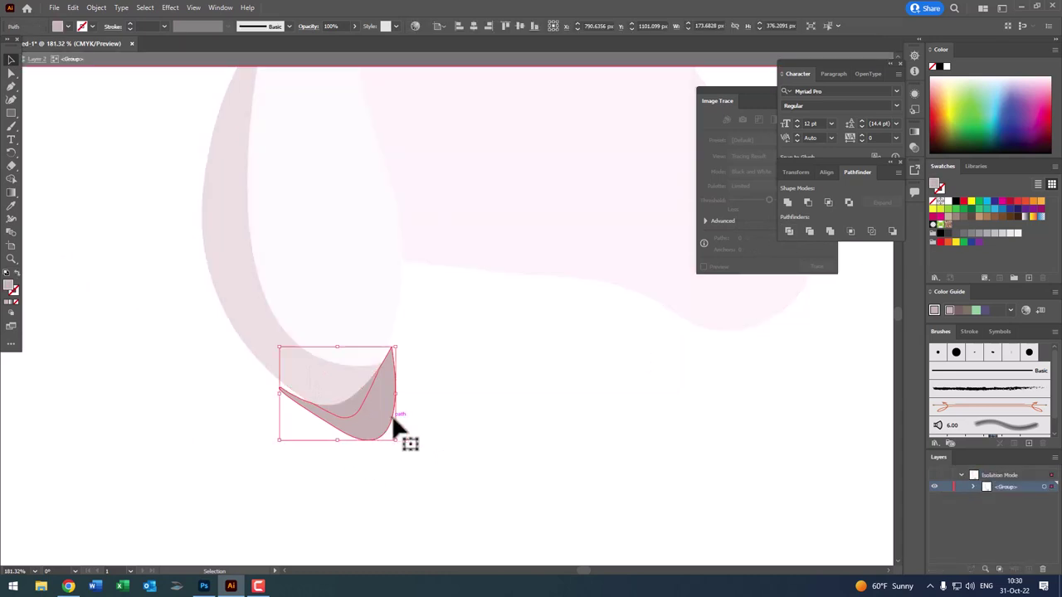
key(ctrl+shift+bracketleft)
click(481, 444)
key(z)
scroll(429, 427, down, 2)
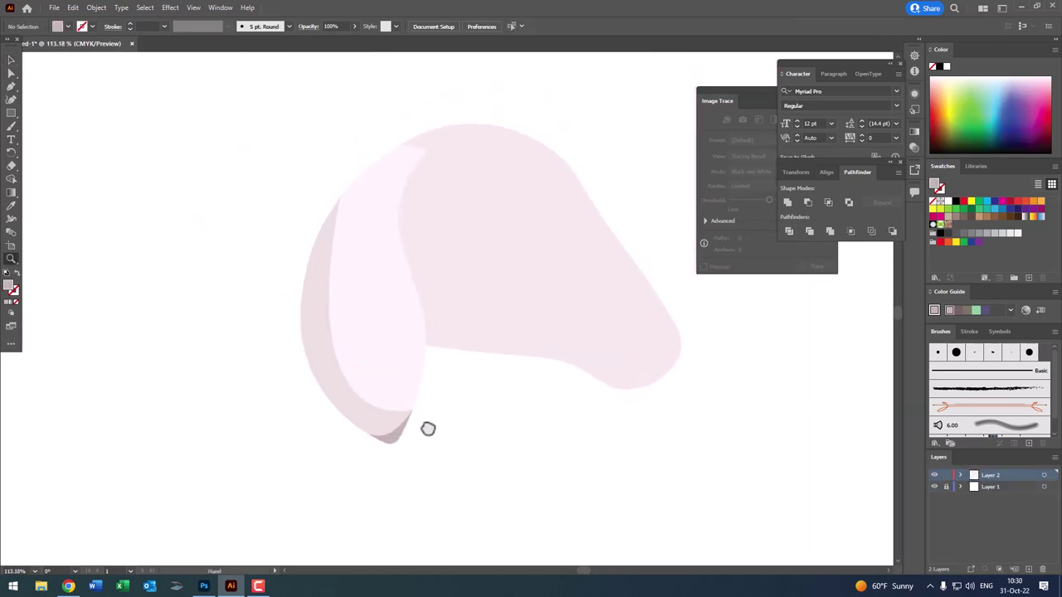
scroll(351, 254, up, 2)
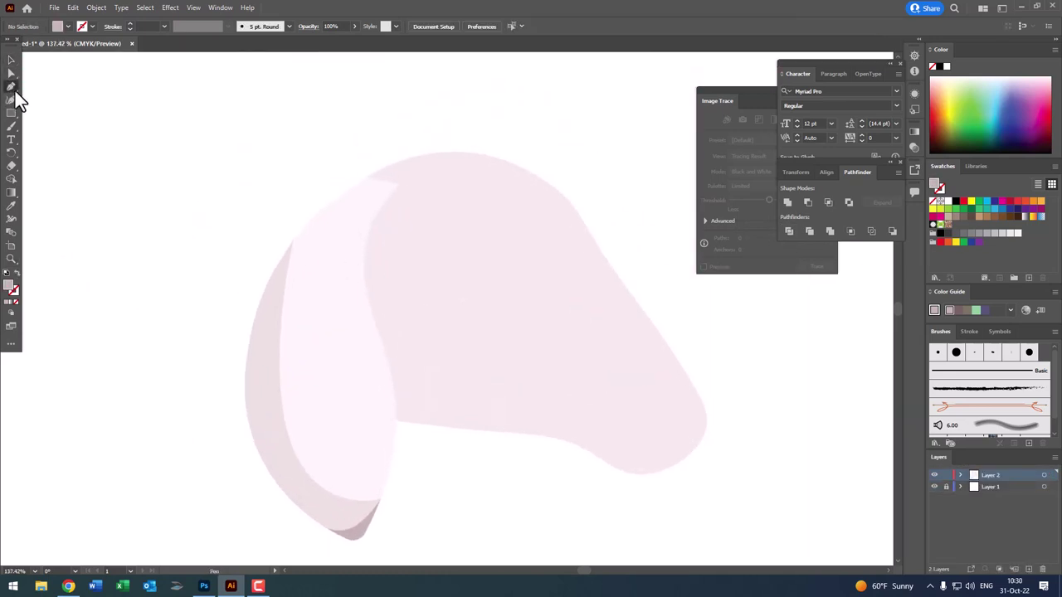
- Draw a thin crescent along the ear's upper inner edge with the Pen tool
click(12, 87)
drag(366, 176, 393, 181)
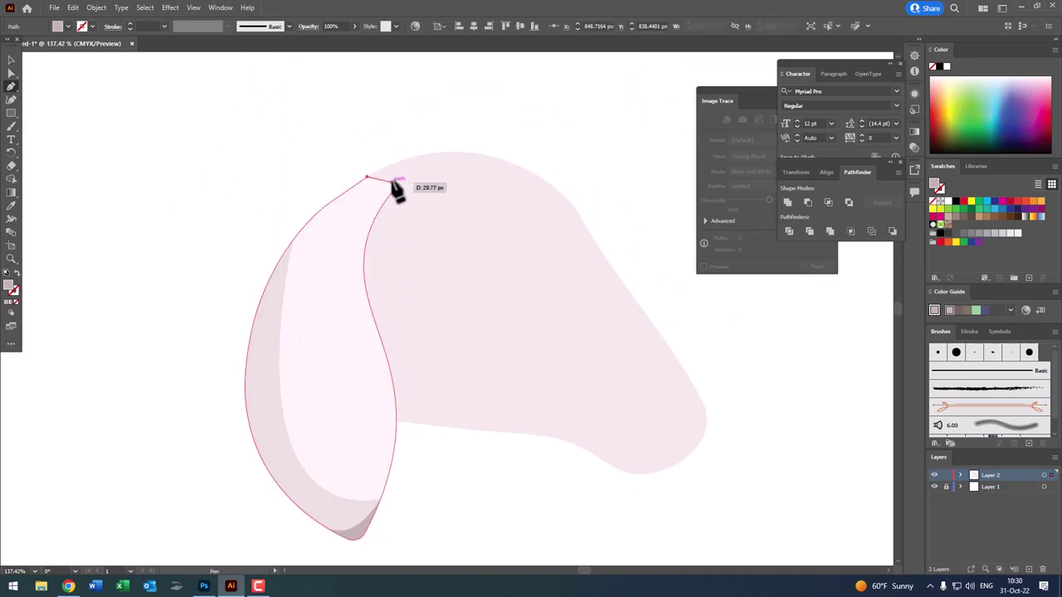
drag(313, 350, 332, 466)
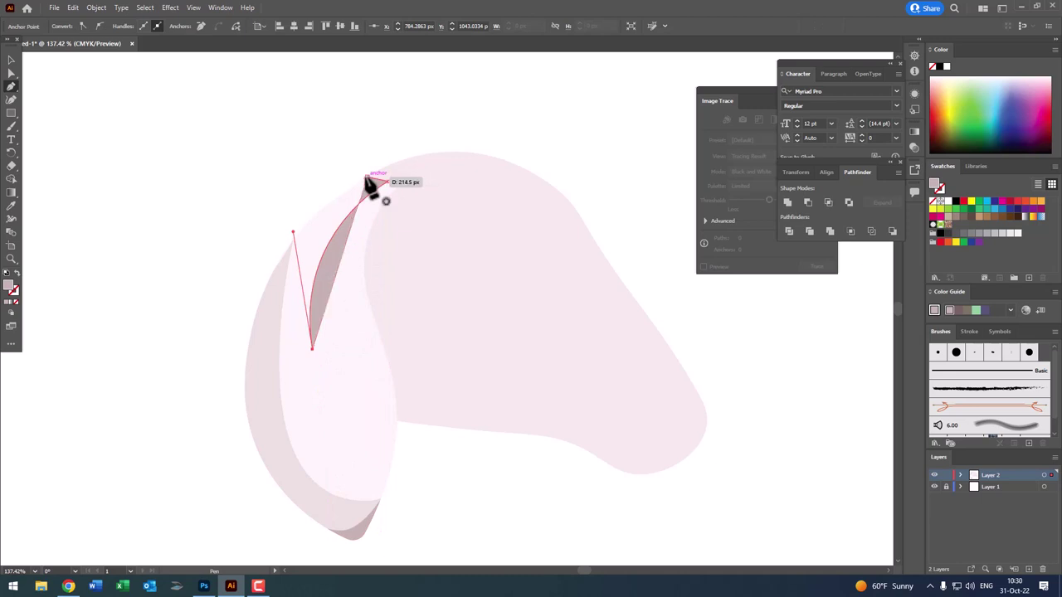
drag(366, 178, 455, 128)
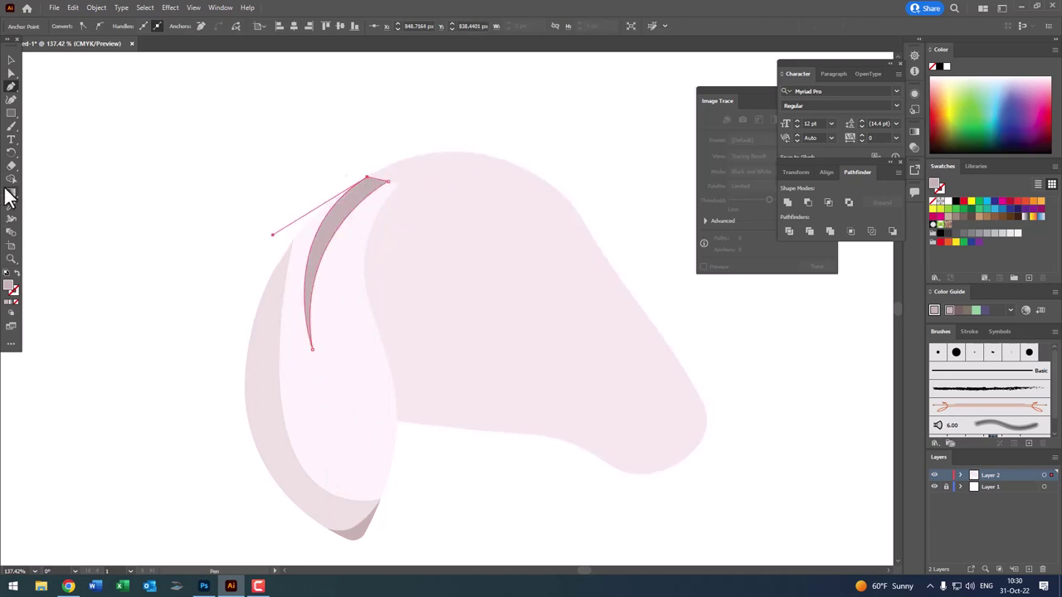
key(z)
mouse_move(285, 418)
mouse_down()
mouse_move(405, 343)
mouse_move(357, 254)
mouse_move(367, 265)
mouse_up()
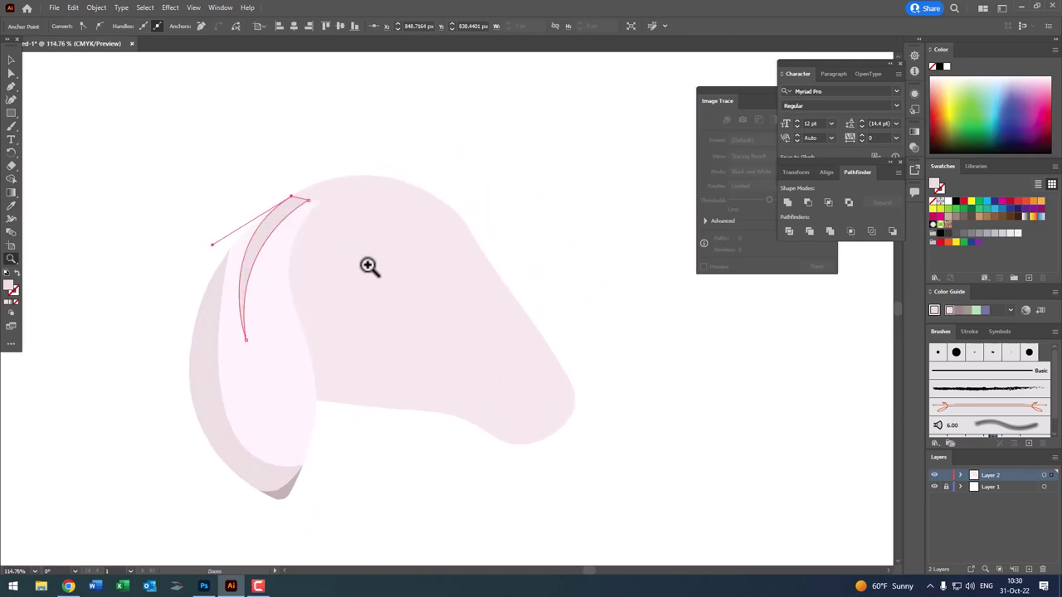
- Select all the ear pieces and group them with Object > Group
click(12, 59)
click(88, 171)
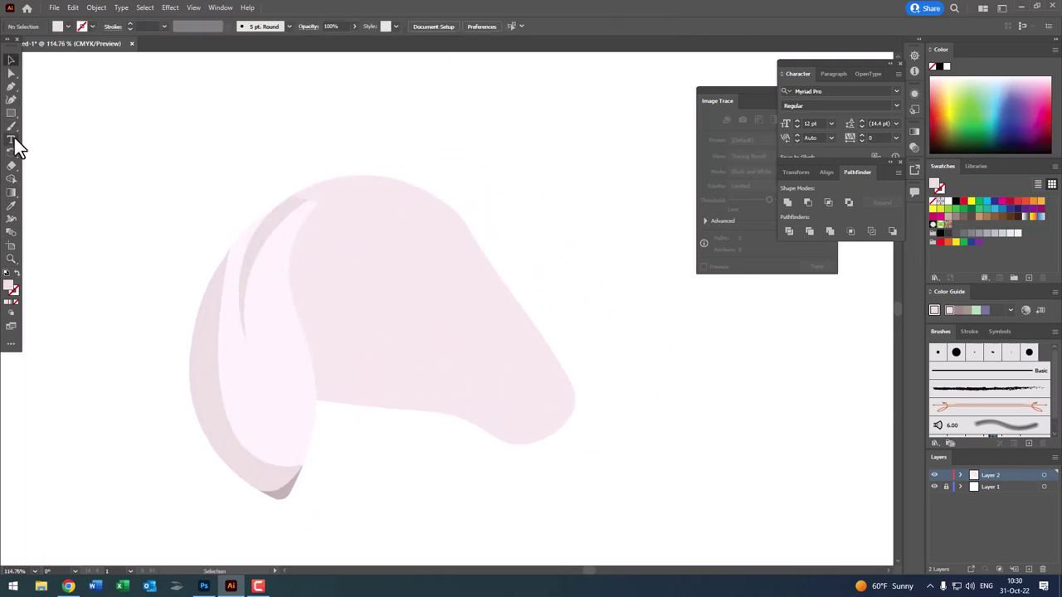
click(265, 227)
click(296, 363)
click(369, 483)
click(282, 440)
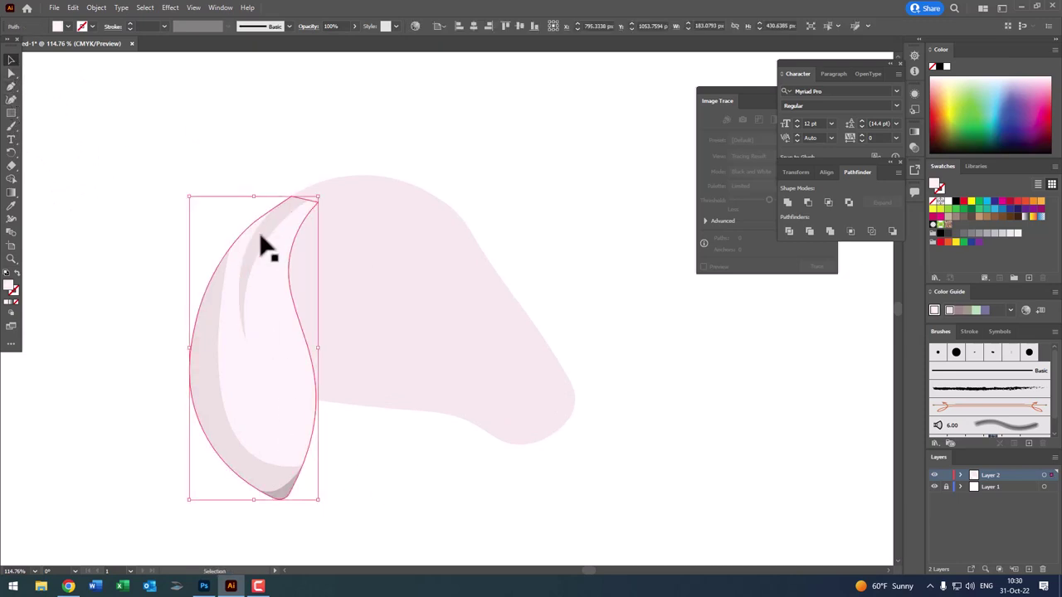
shift+click(256, 235)
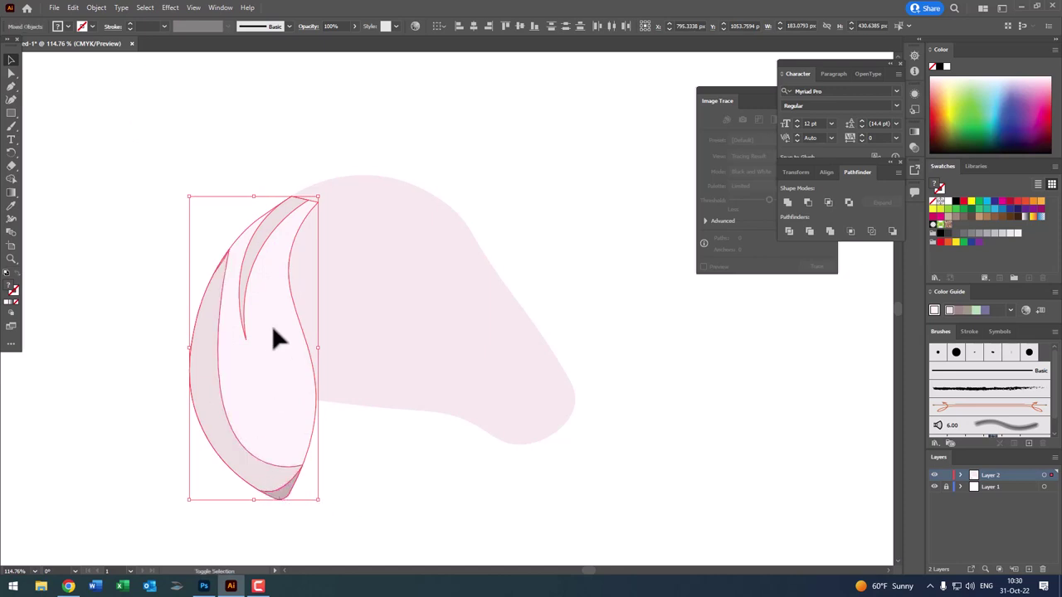
click(96, 7)
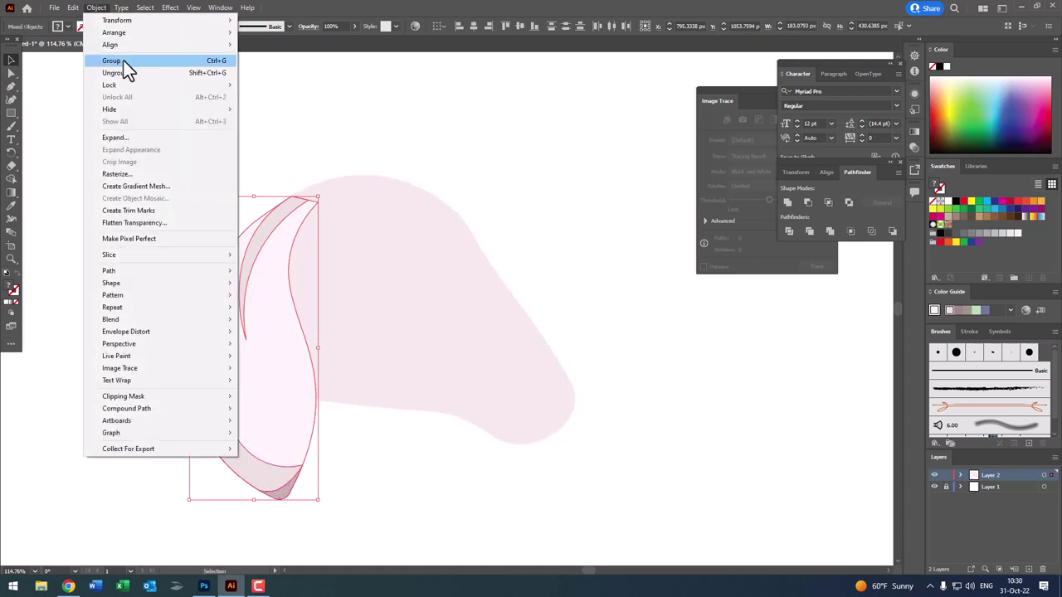
click(123, 60)
drag(274, 299, 161, 298)
key(ctrl+z)
click(407, 457)
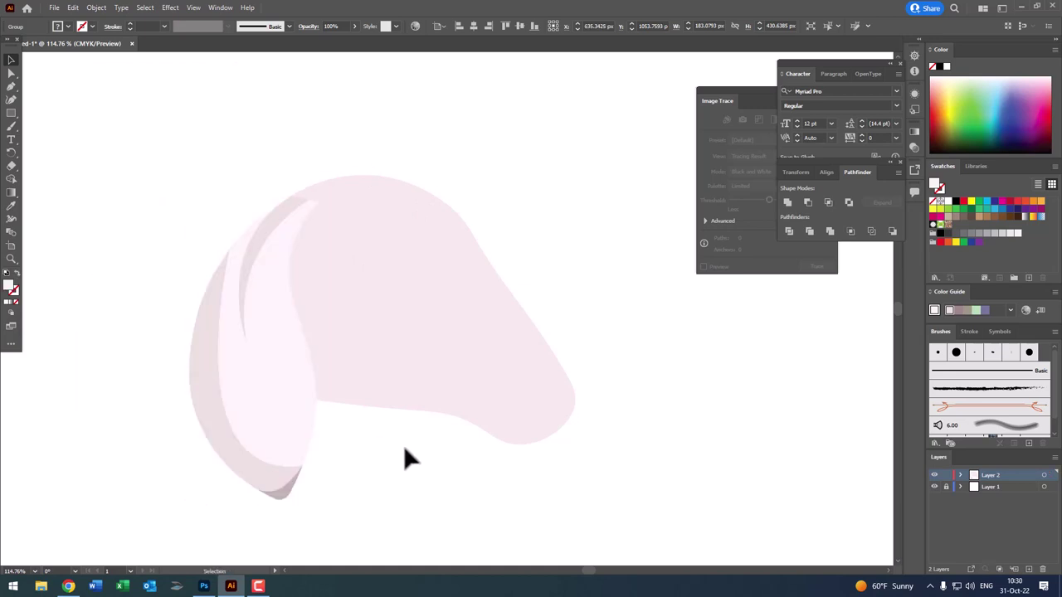
- Pen-draw a closed outline around the sheep's head and its underside
click(423, 190)
drag(341, 199, 341, 220)
click(307, 274)
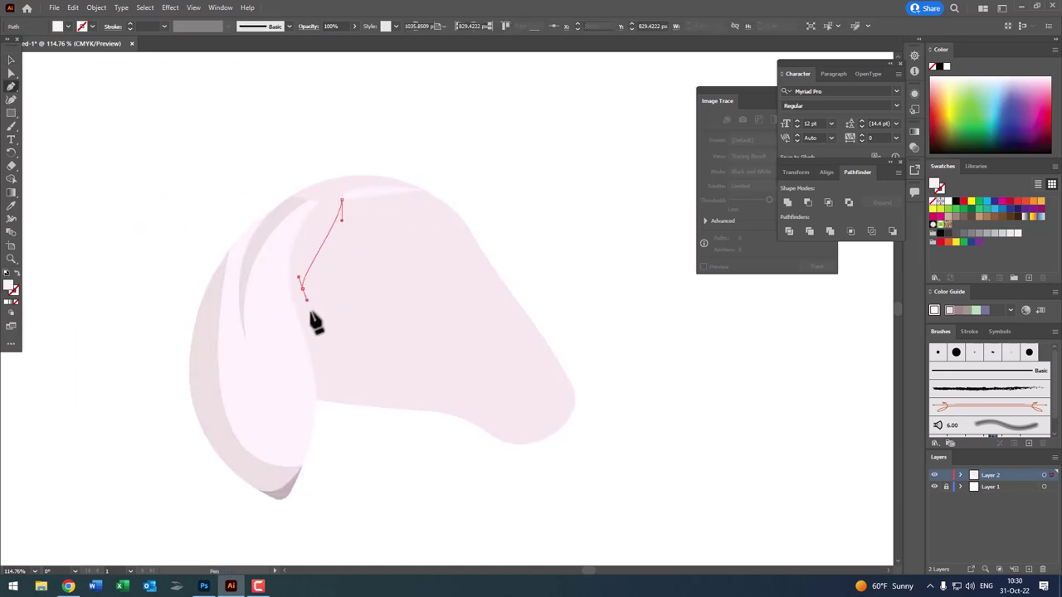
drag(303, 288, 320, 342)
drag(338, 395, 372, 409)
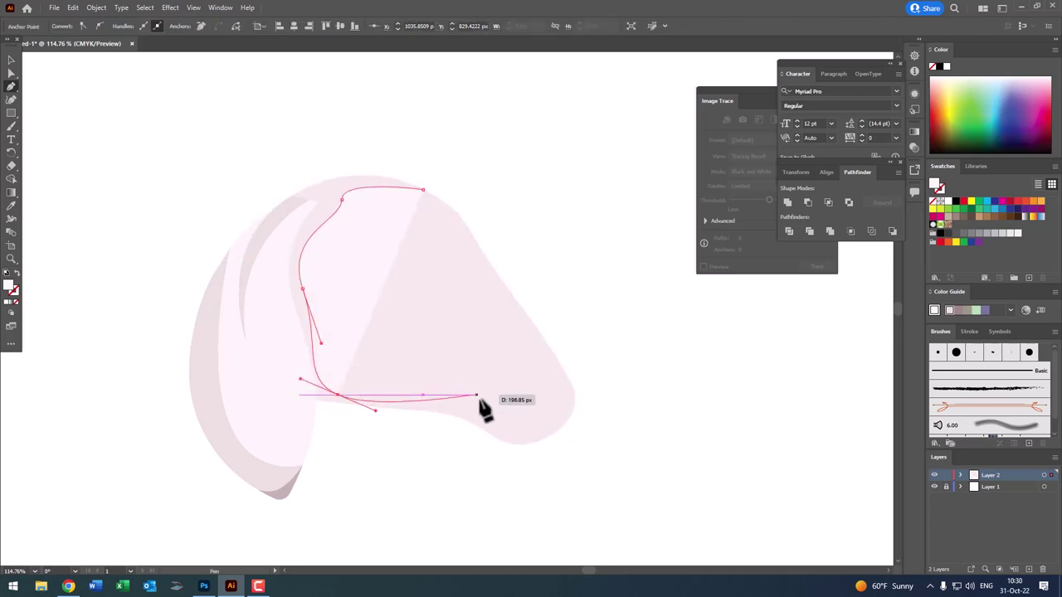
drag(477, 407, 515, 447)
click(569, 431)
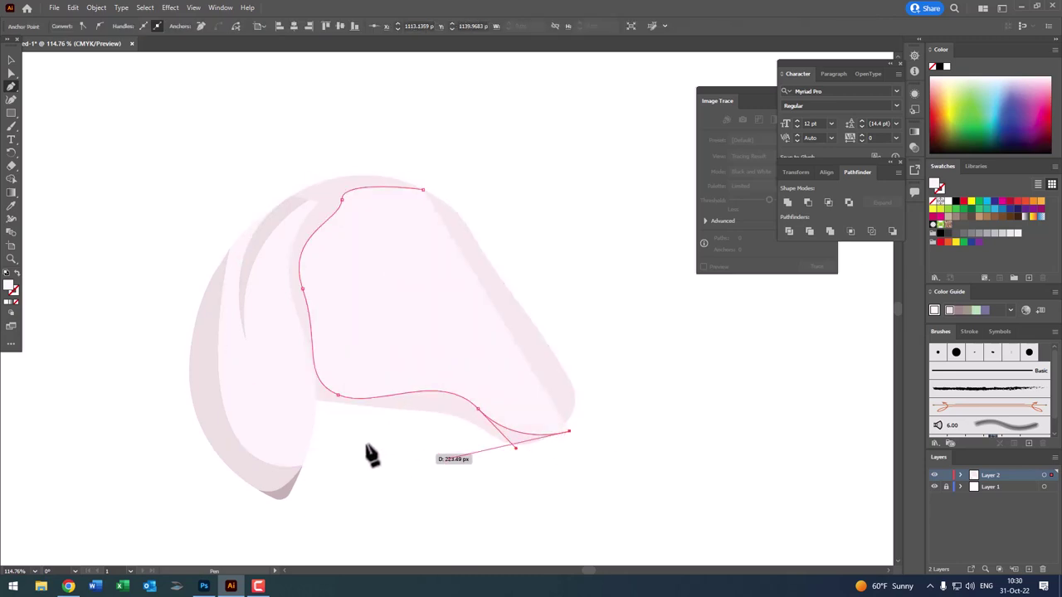
drag(246, 417, 236, 183)
click(443, 162)
drag(492, 204, 628, 260)
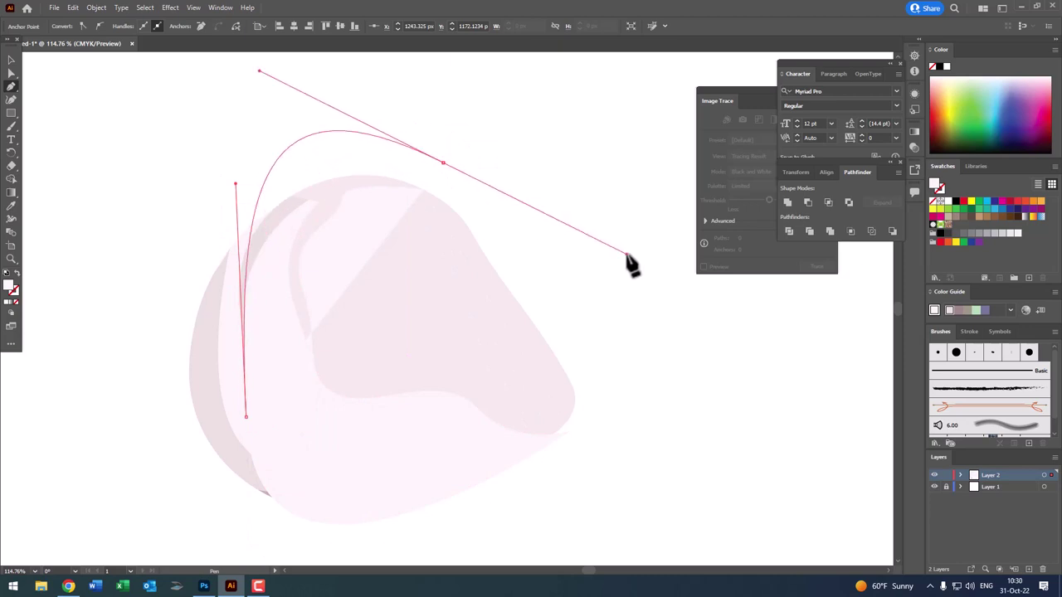
drag(432, 193, 429, 199)
key(ctrl+z)
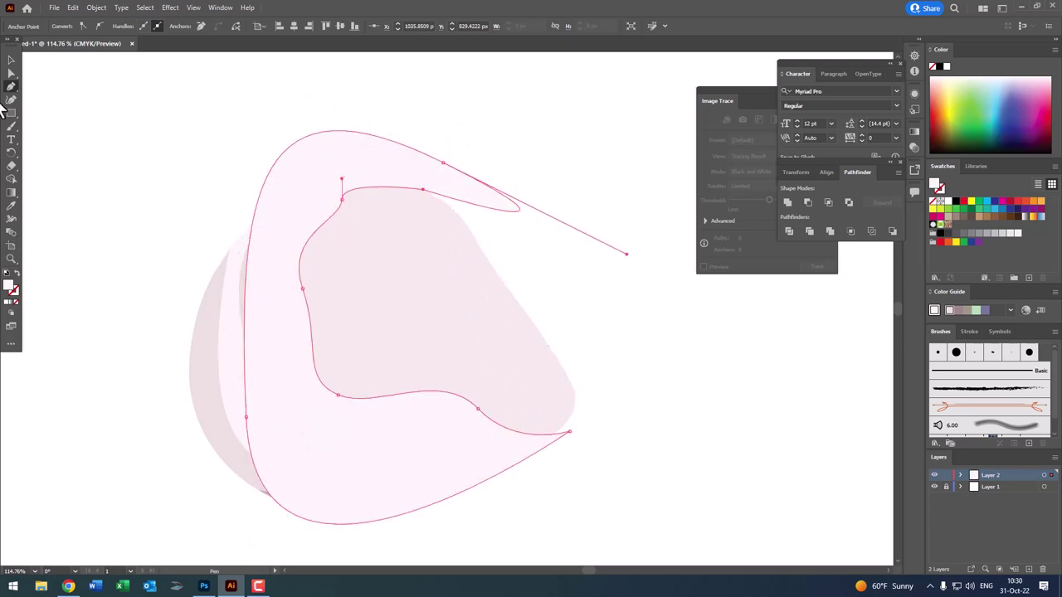
- Send the new outline behind the head and give it a darker pink fill
click(10, 60)
key(ctrl+a)
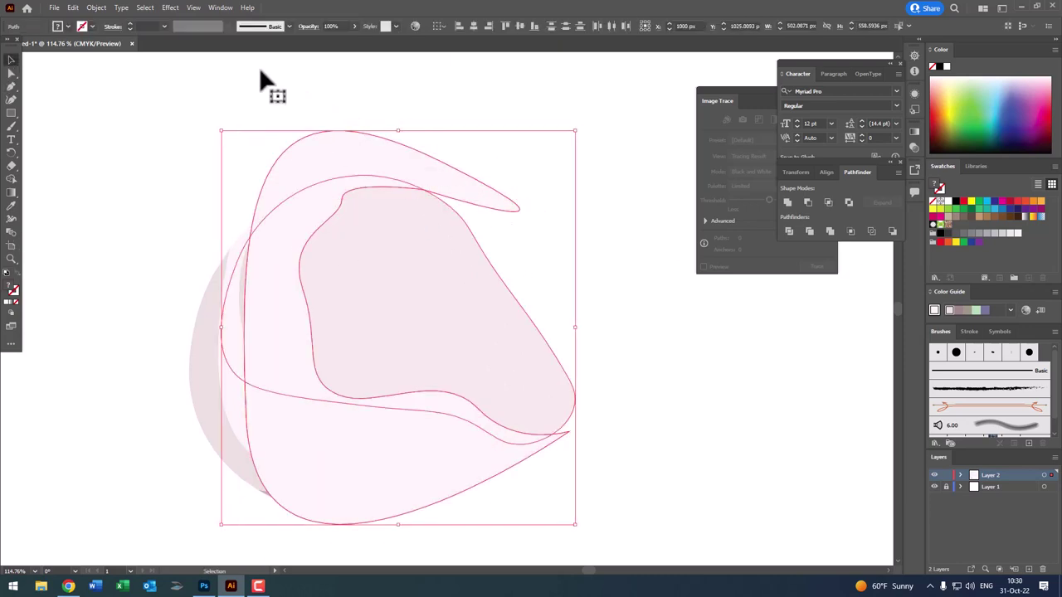
click(96, 7)
mouse_move(314, 50)
click(308, 68)
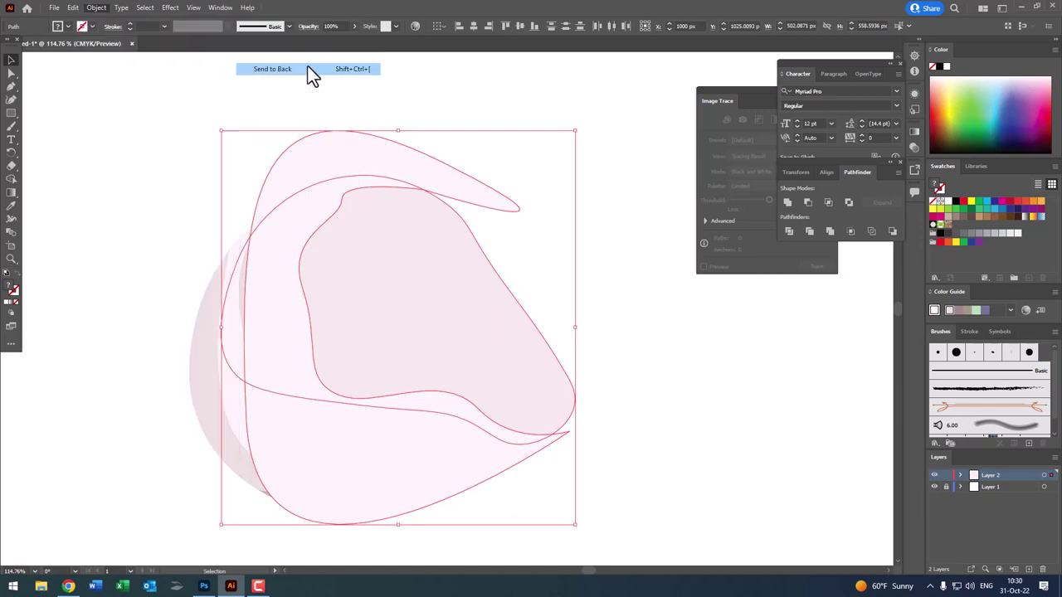
click(487, 194)
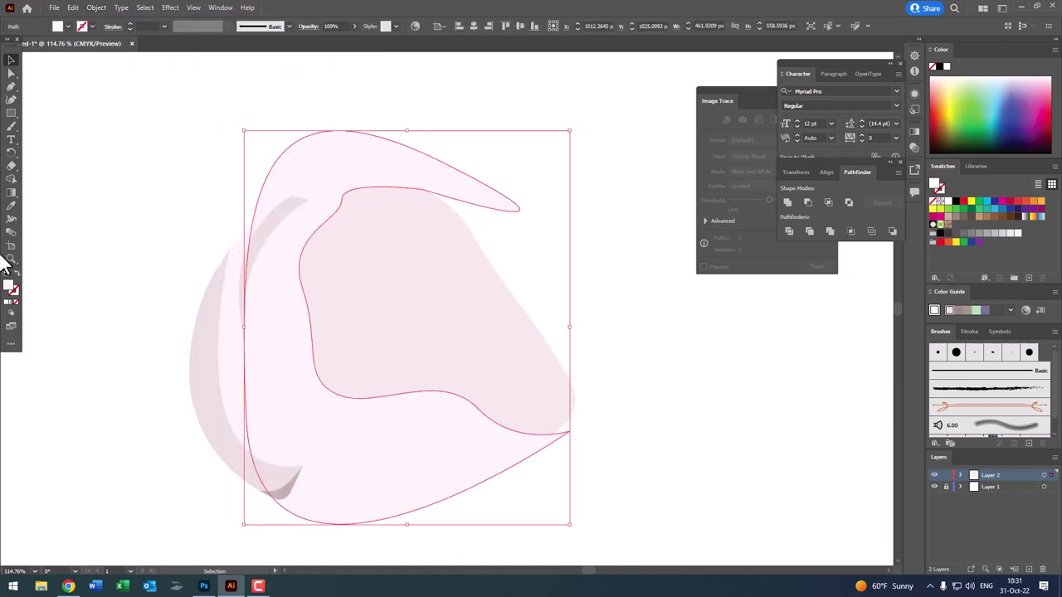
double_click(10, 288)
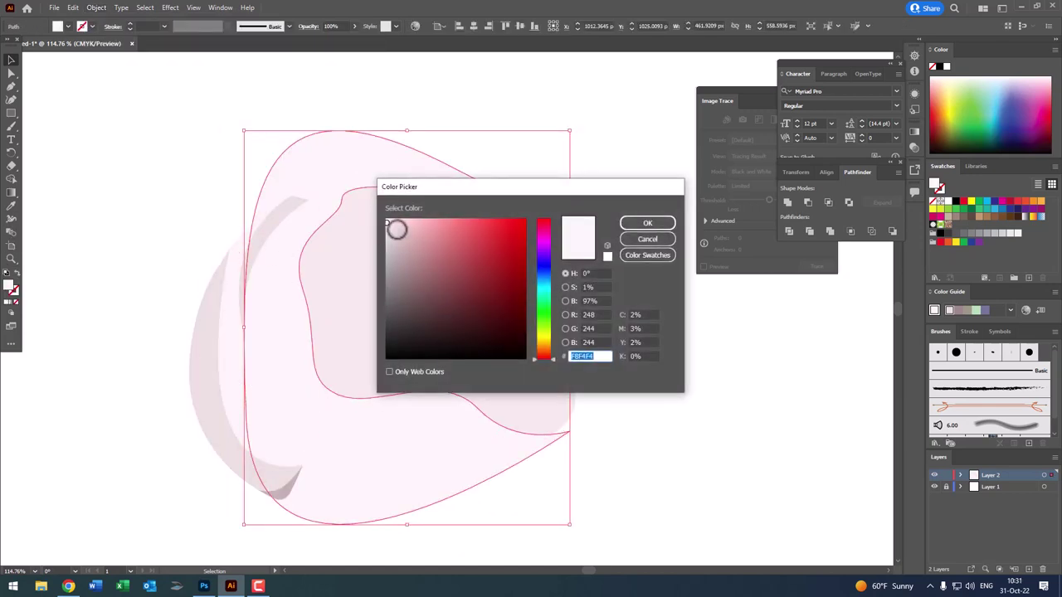
click(642, 224)
- Copy the inner head shape and paste the copy in front
key(z)
mouse_move(483, 183)
mouse_down()
mouse_move(440, 204)
mouse_move(448, 202)
mouse_up()
key(v)
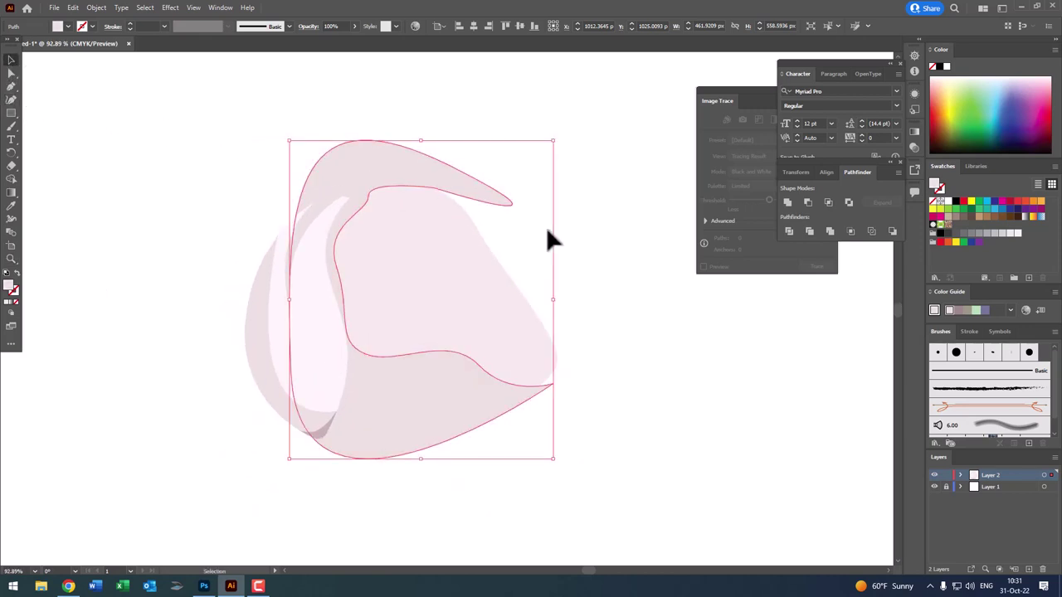
click(427, 273)
click(73, 8)
click(92, 60)
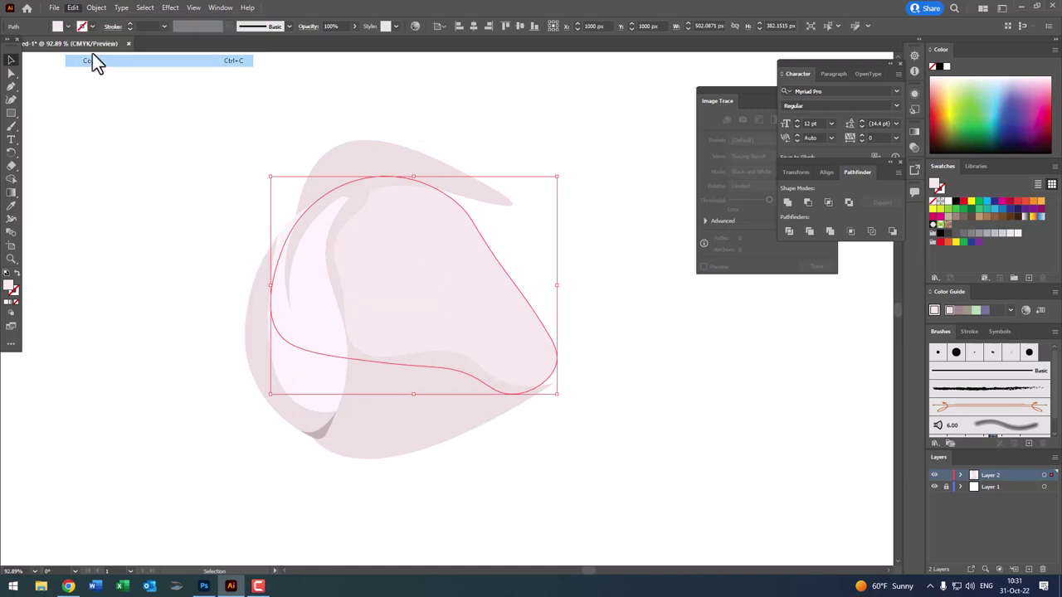
click(73, 8)
click(150, 87)
- Divide the outline with the head copy and delete the two unwanted pieces
shift+click(429, 166)
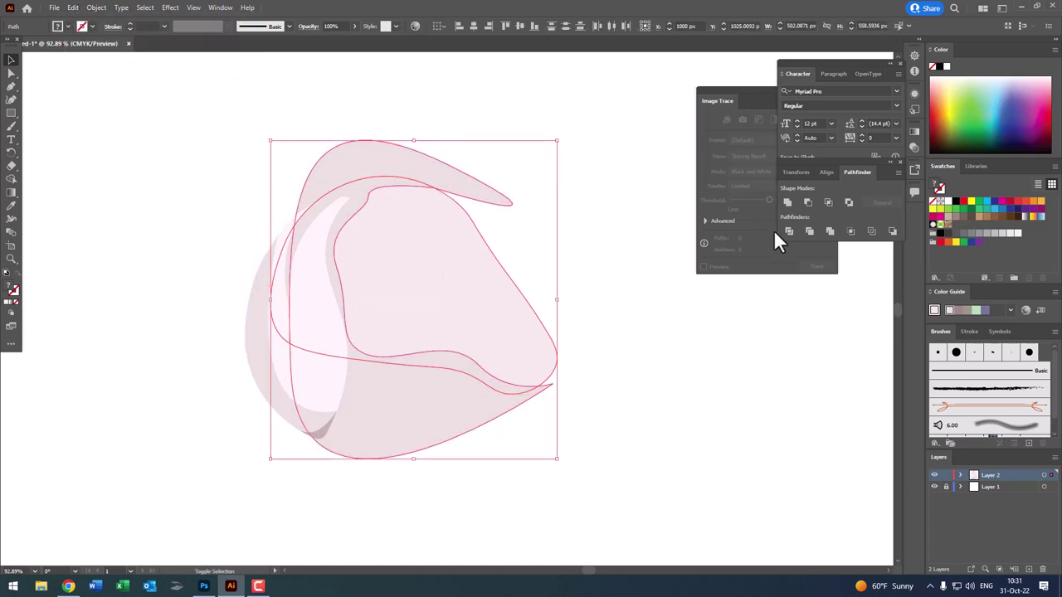
click(787, 231)
double_click(478, 412)
click(460, 398)
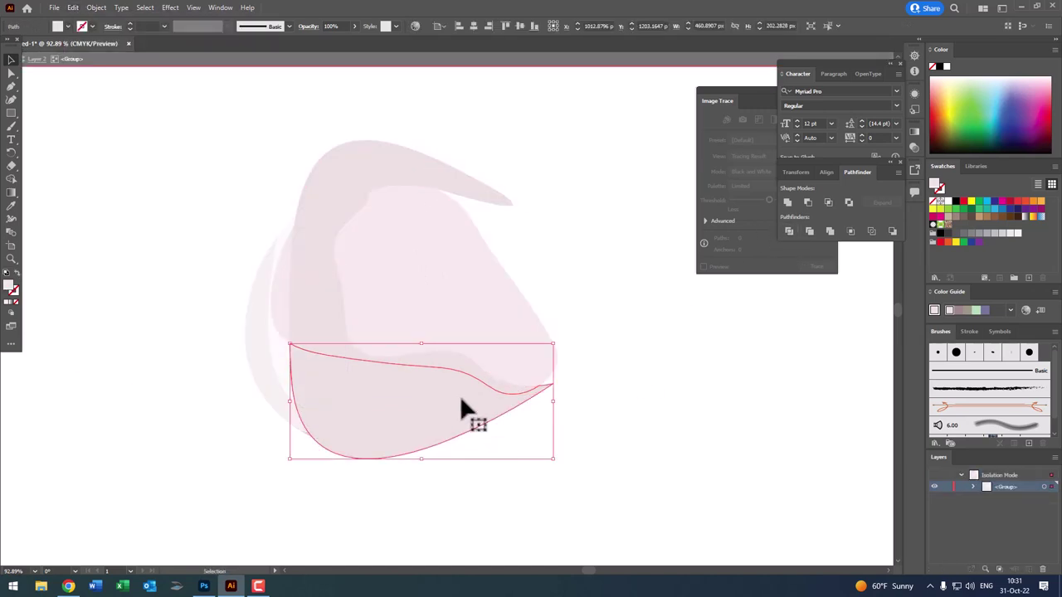
key(Delete)
click(457, 182)
key(Delete)
key(Escape)
- Pen-draw a tuft shape across the top of the head and fill it rose-grey CEBEBE
key(z)
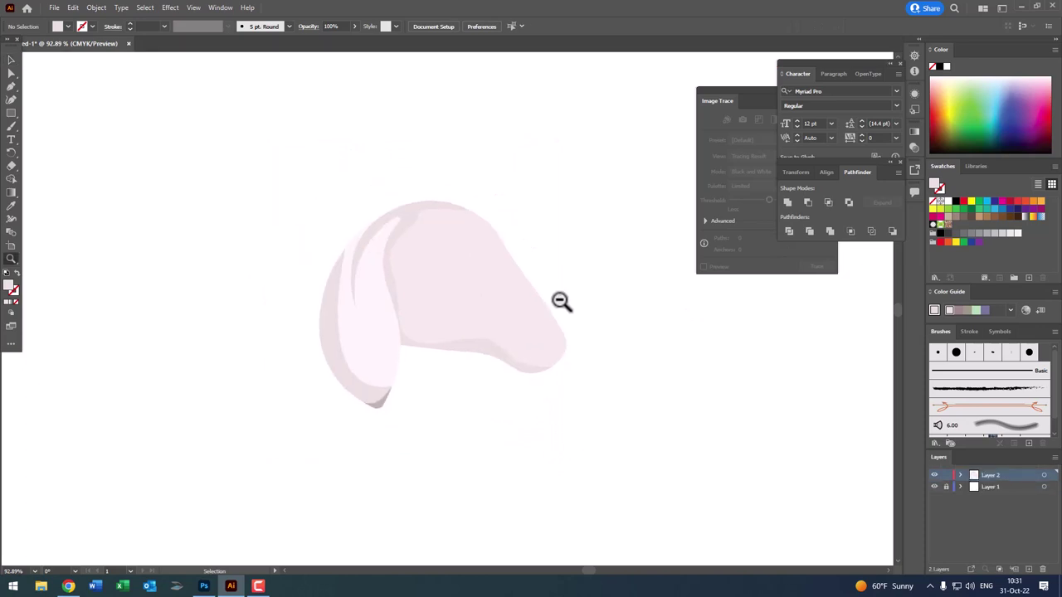
drag(562, 301, 533, 301)
drag(424, 209, 446, 240)
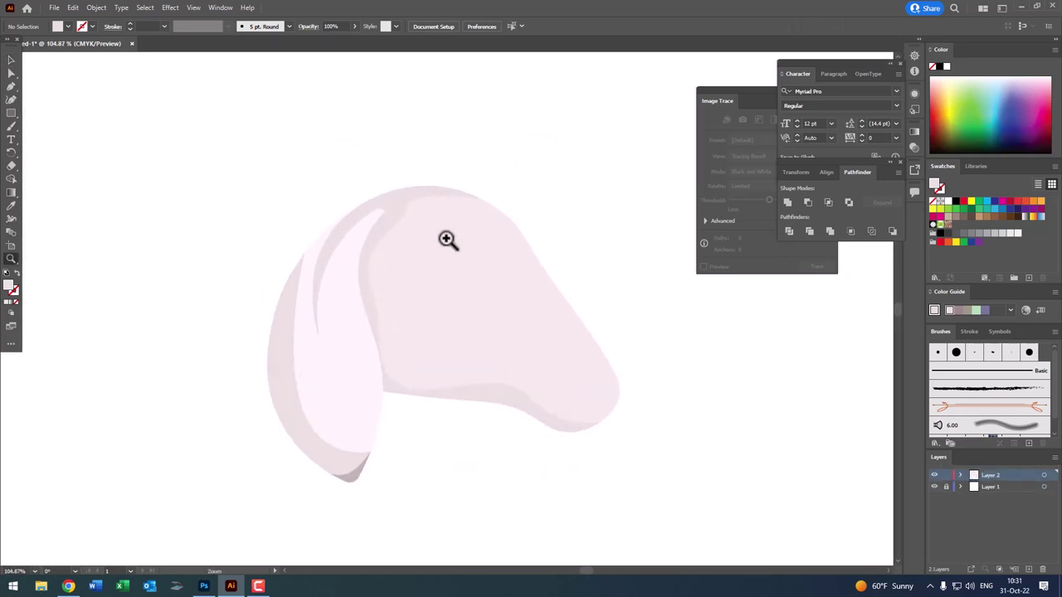
click(15, 87)
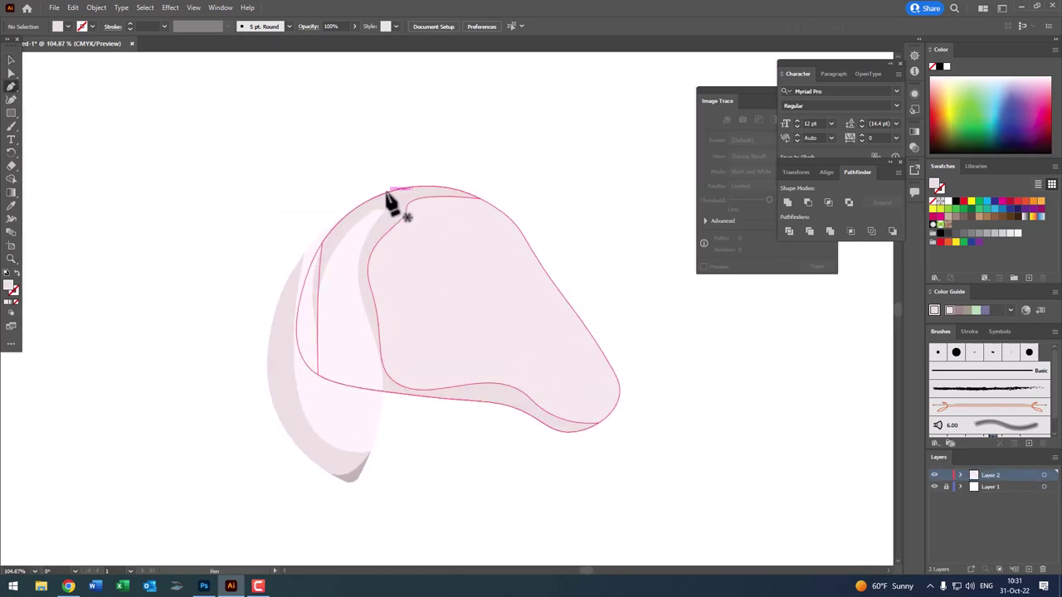
click(385, 194)
mouse_move(433, 223)
mouse_down()
mouse_move(427, 264)
mouse_move(418, 257)
mouse_up()
key(ctrl+z)
mouse_move(462, 283)
mouse_down()
mouse_move(452, 322)
mouse_move(367, 332)
mouse_up()
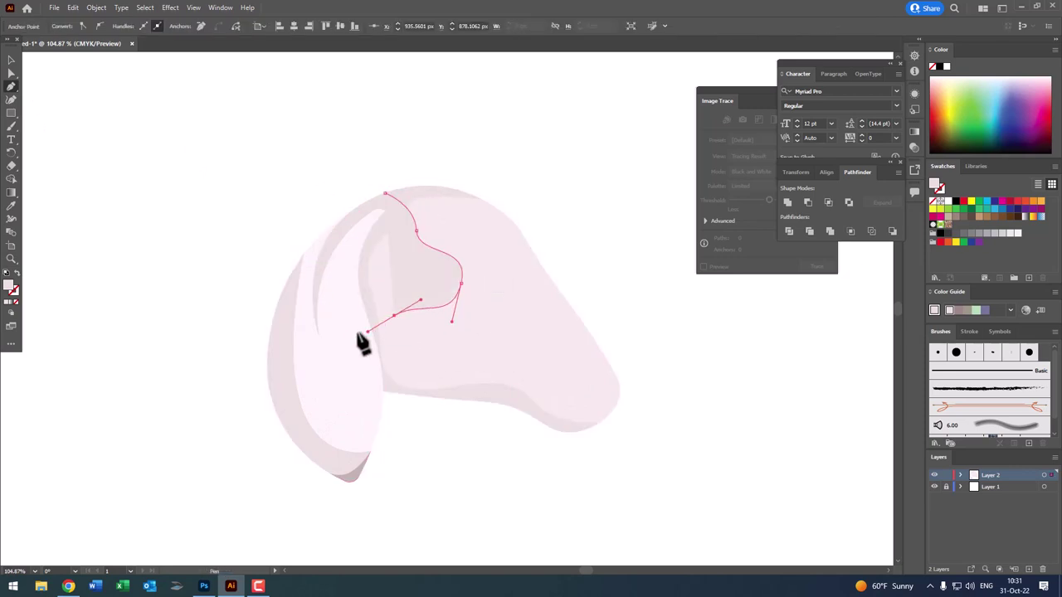
drag(259, 275, 291, 216)
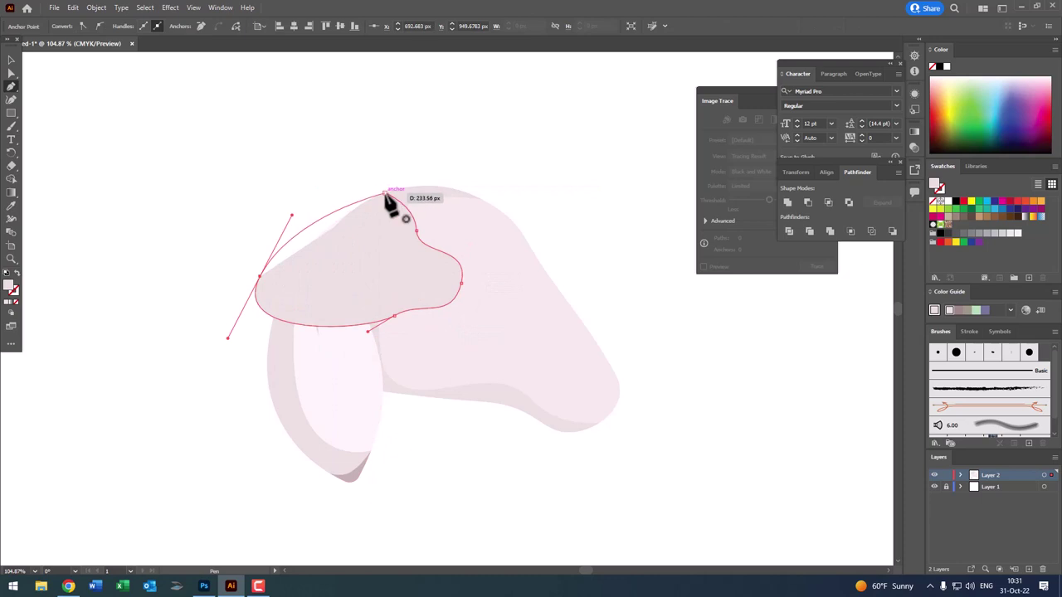
mouse_move(386, 193)
mouse_down()
mouse_move(431, 214)
mouse_move(396, 243)
mouse_up()
double_click(9, 287)
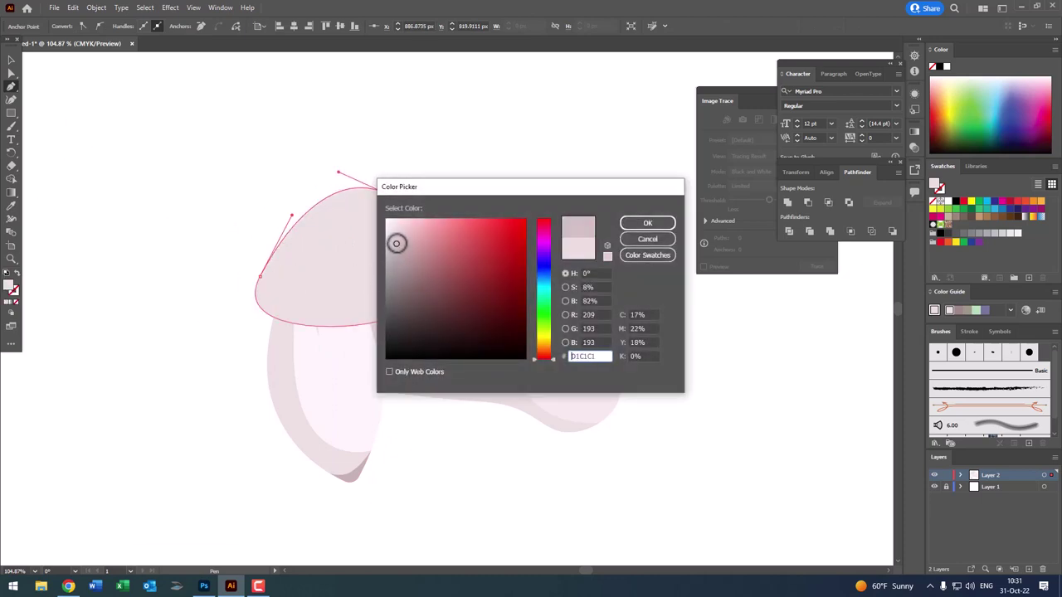
click(647, 223)
scroll(395, 234, down, 1)
- Bring the ear group to the front and drag the head shape right
key(v)
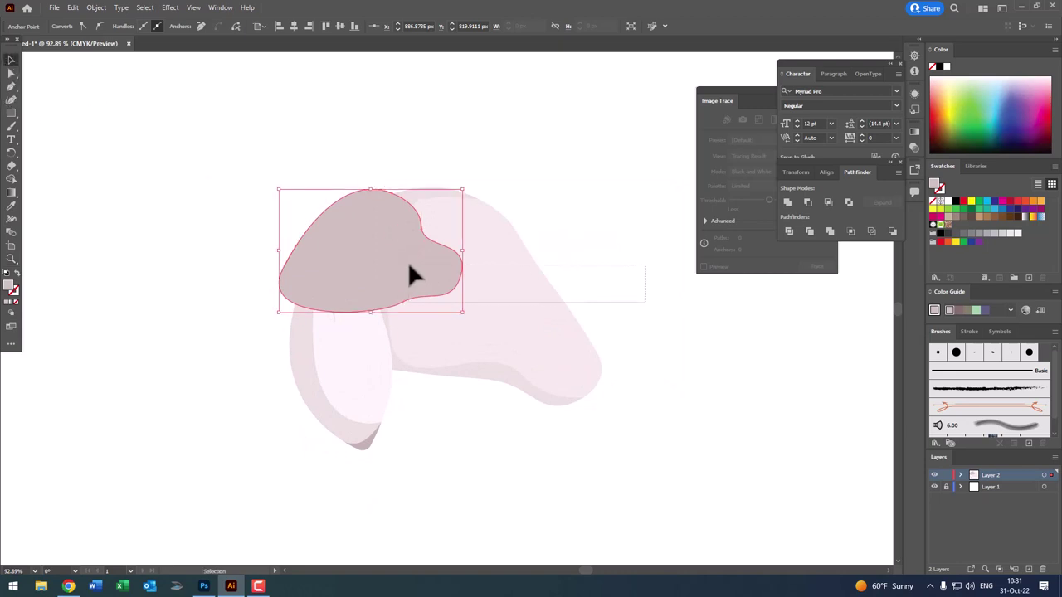
click(360, 434)
click(96, 8)
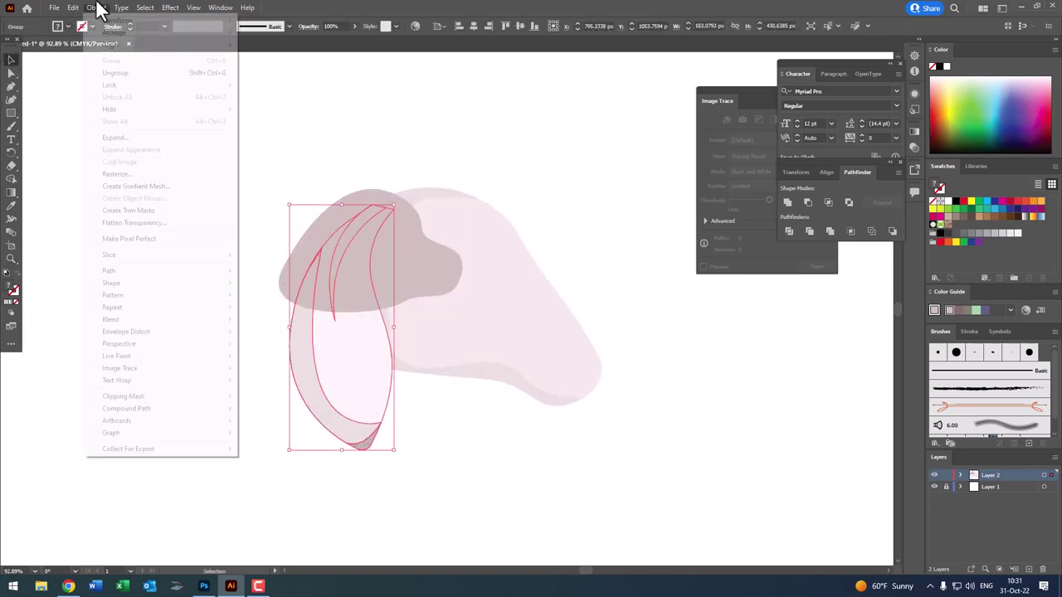
click(96, 7)
click(276, 31)
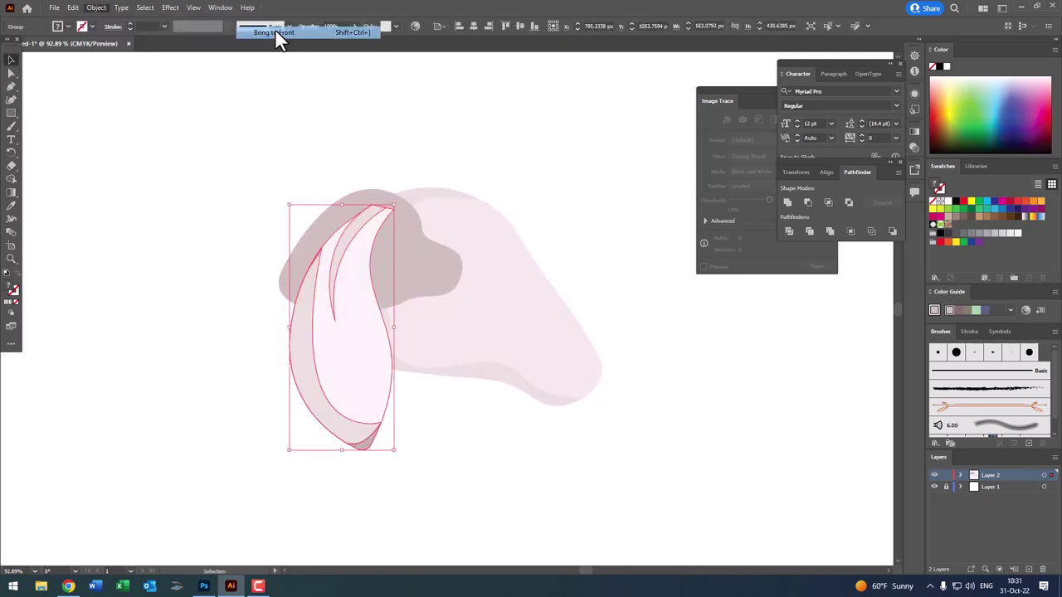
click(585, 259)
drag(586, 258, 536, 239)
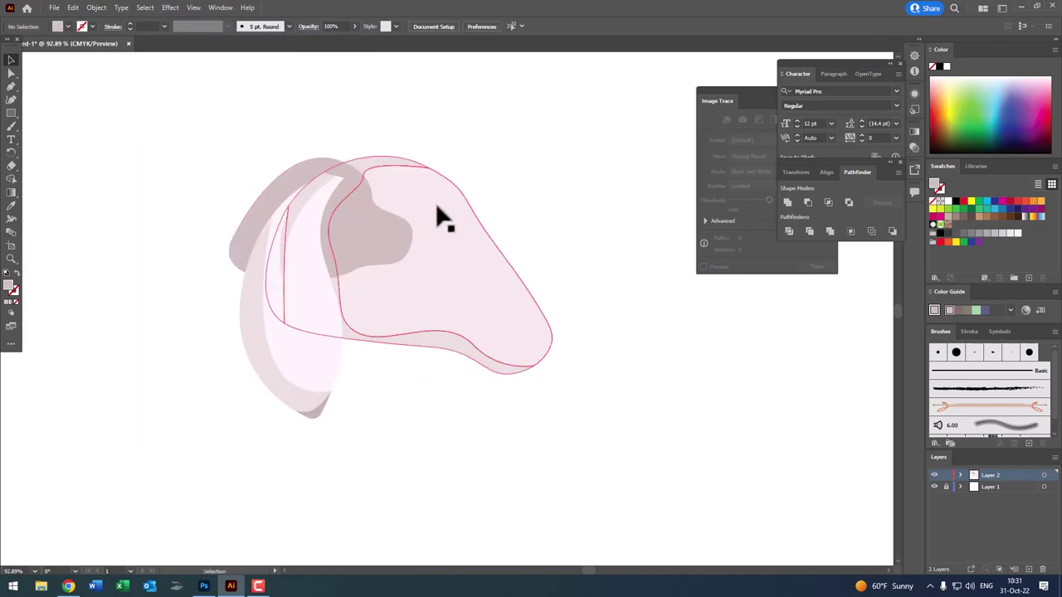
drag(392, 161, 577, 155)
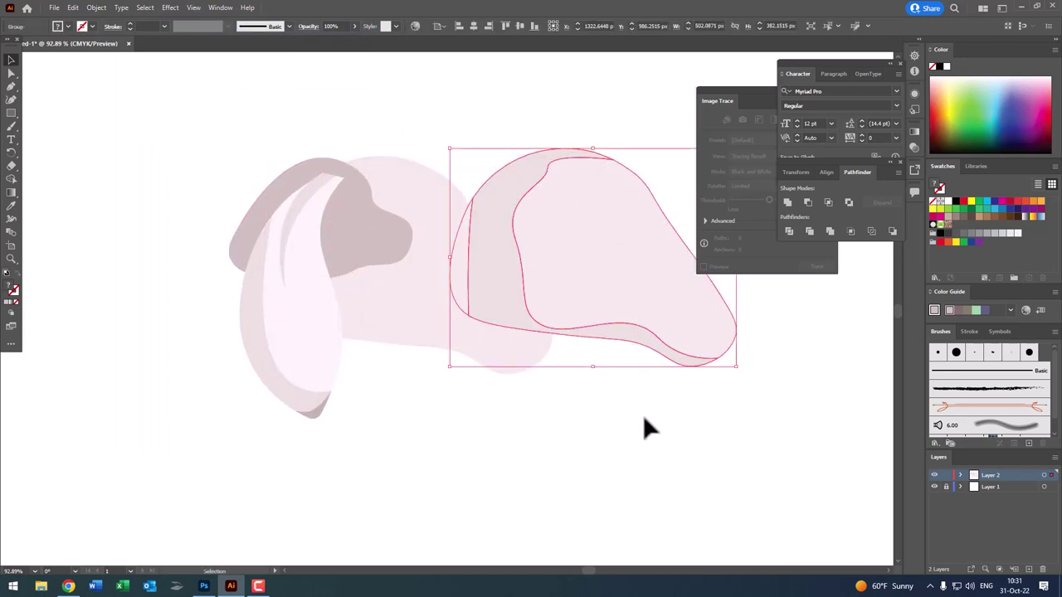
- Undo the head move, then select all the head shapes and group them
key(ctrl+z)
click(594, 290)
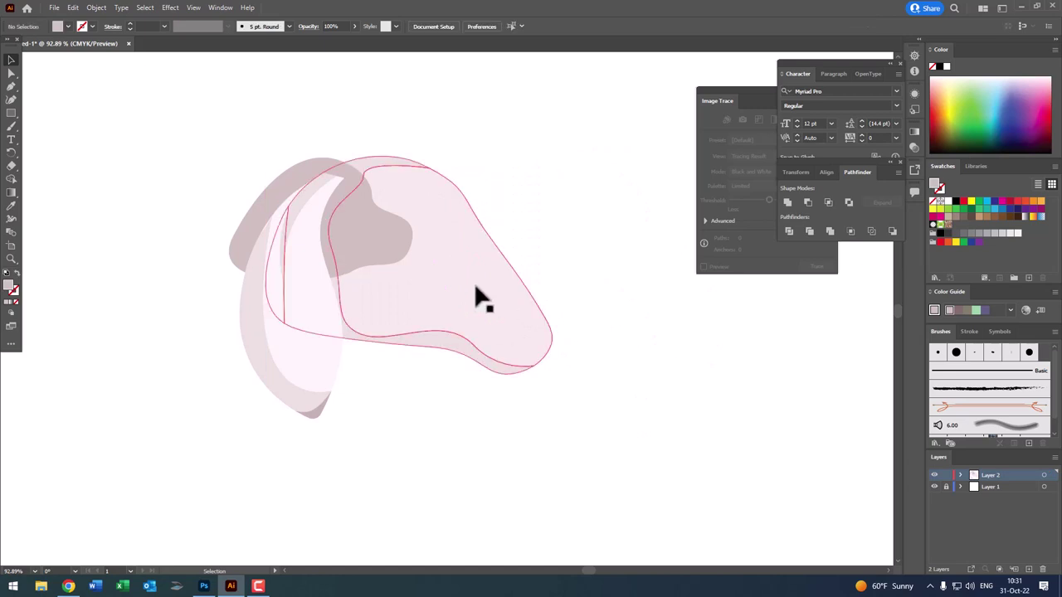
double_click(482, 297)
click(477, 274)
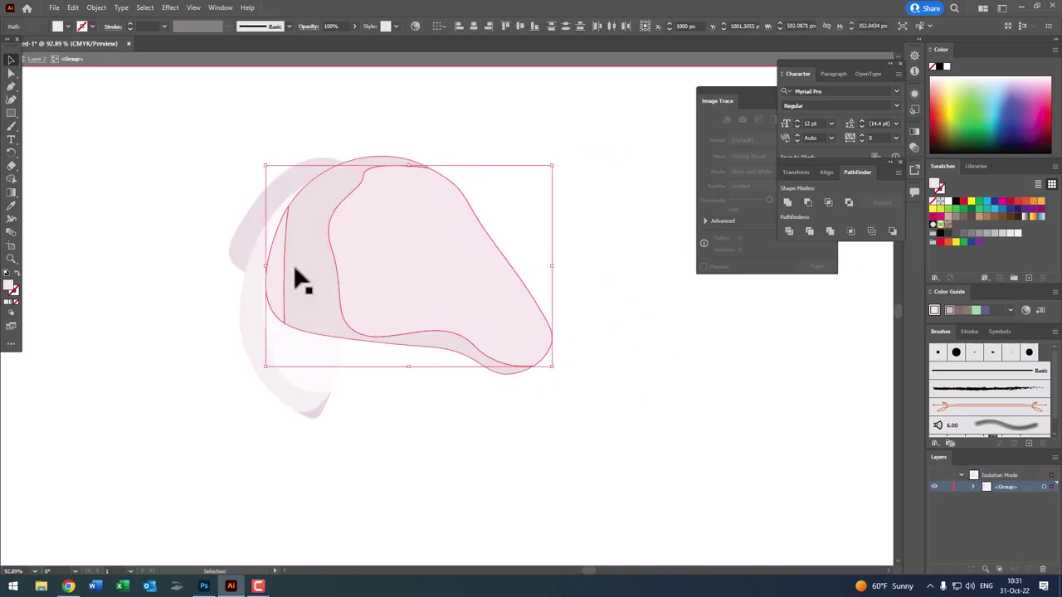
click(579, 381)
double_click(562, 382)
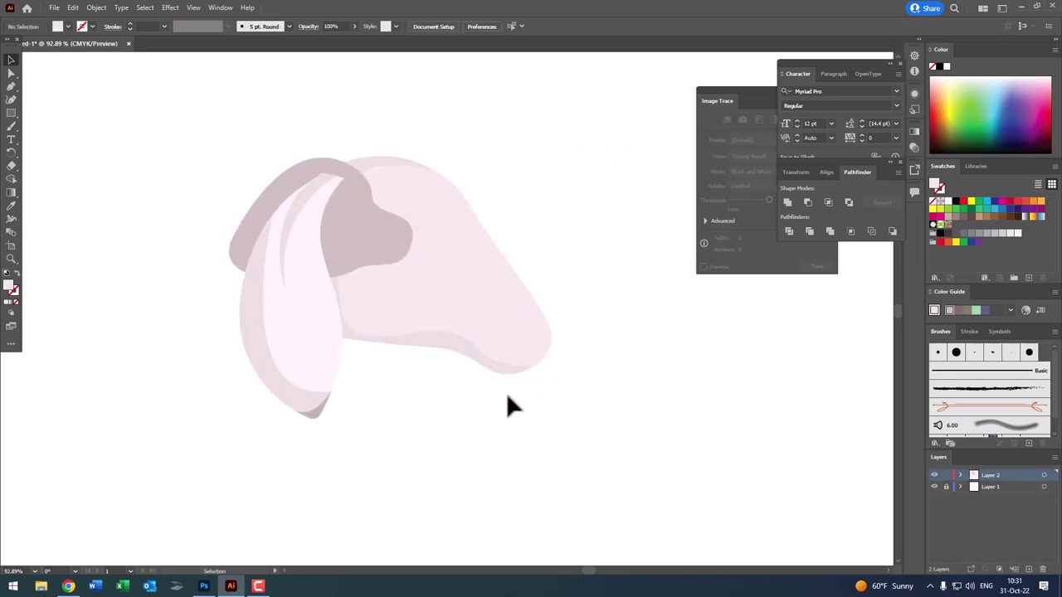
drag(482, 341, 479, 338)
click(96, 8)
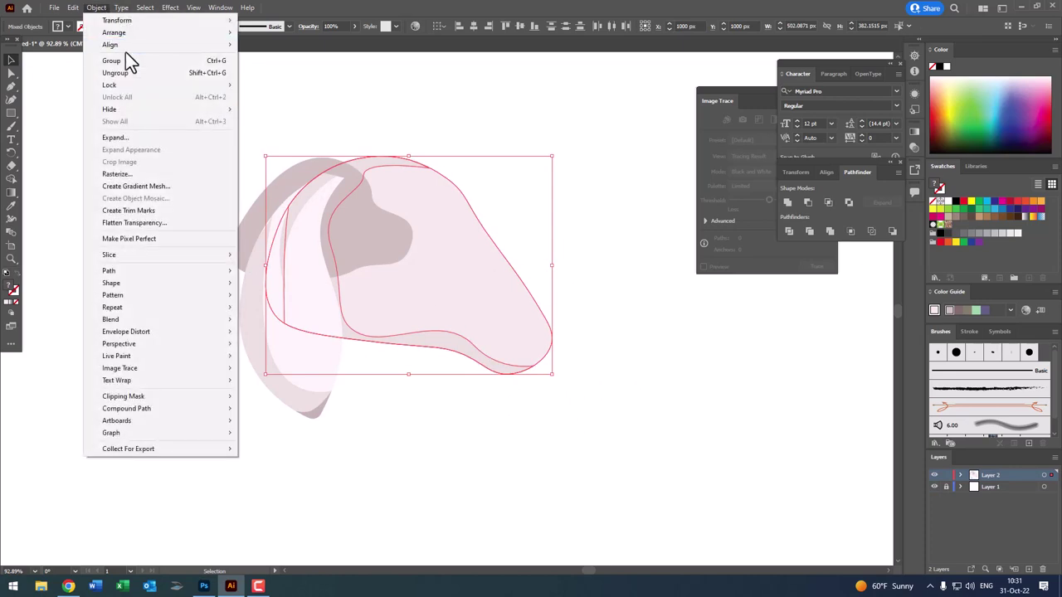
click(125, 61)
- Paste the copied shape in front and Divide the head group along it
click(106, 9)
click(73, 7)
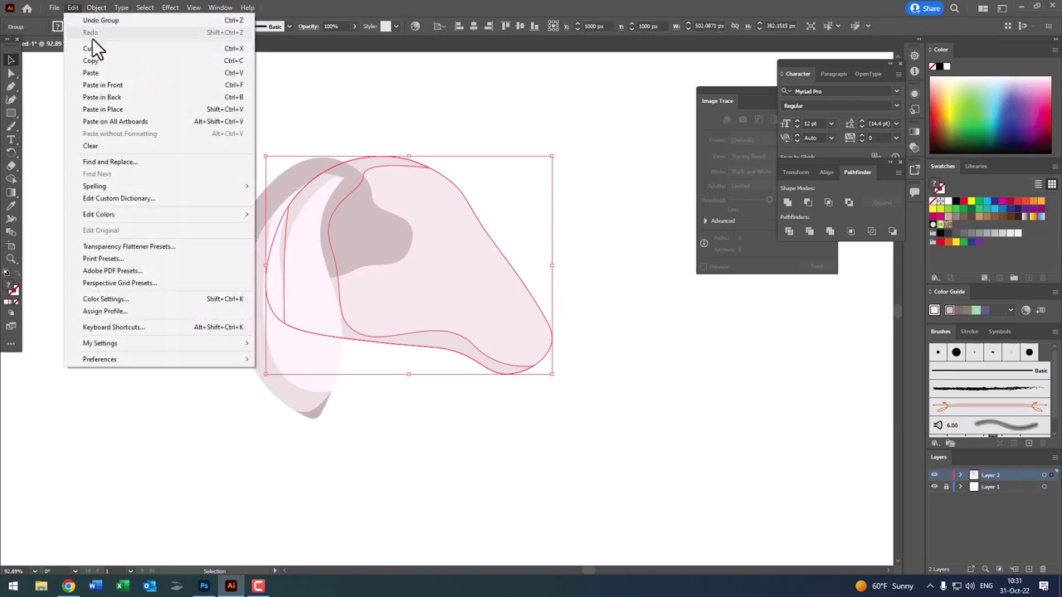
click(73, 8)
click(73, 8)
click(102, 85)
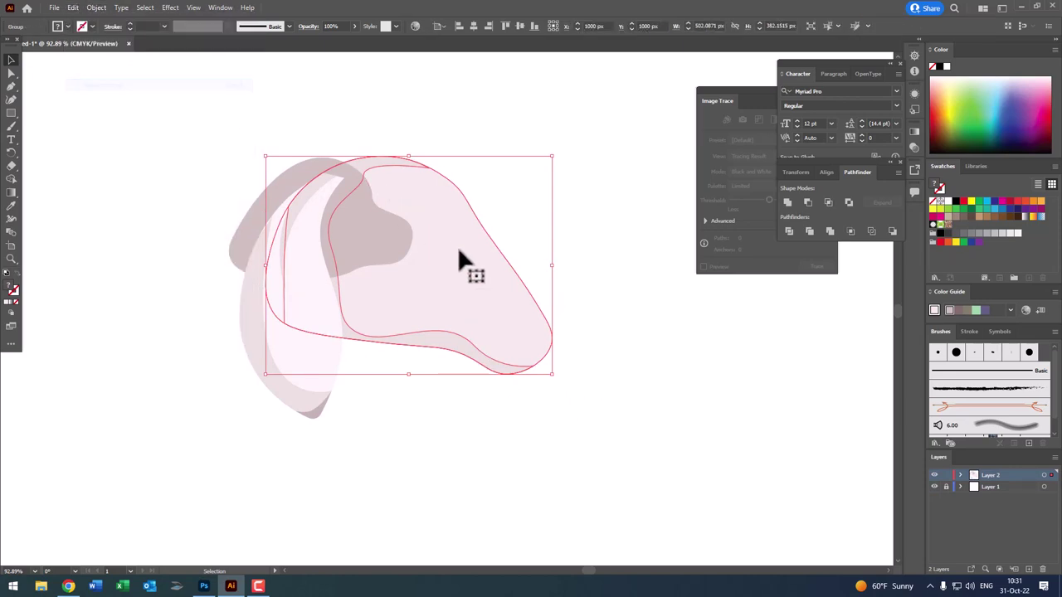
shift+click(388, 233)
click(789, 231)
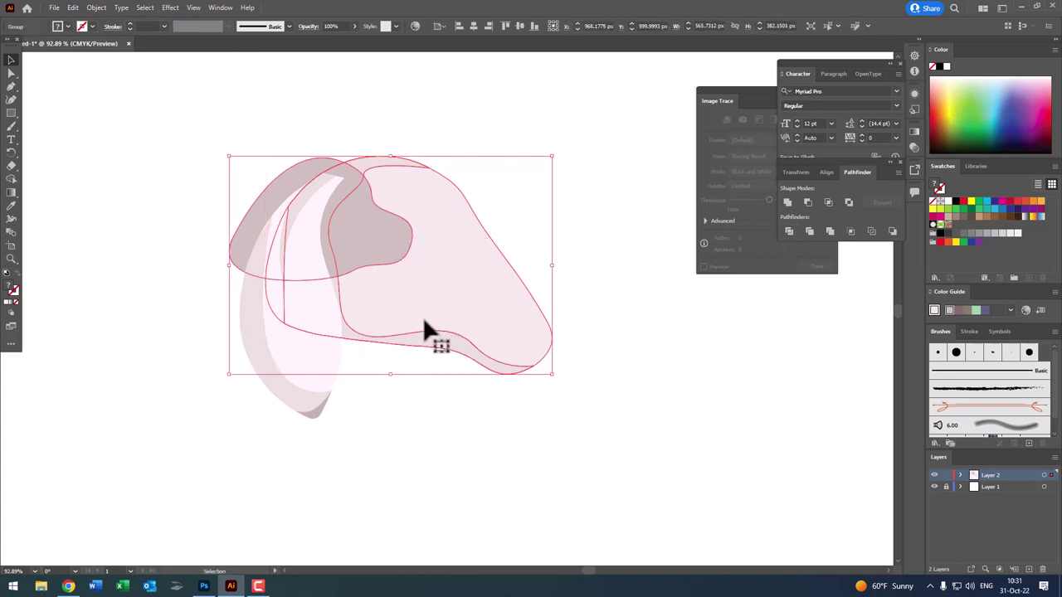
double_click(380, 248)
- Delete the leftover top-left piece and the small pink sliver on the left
click(277, 191)
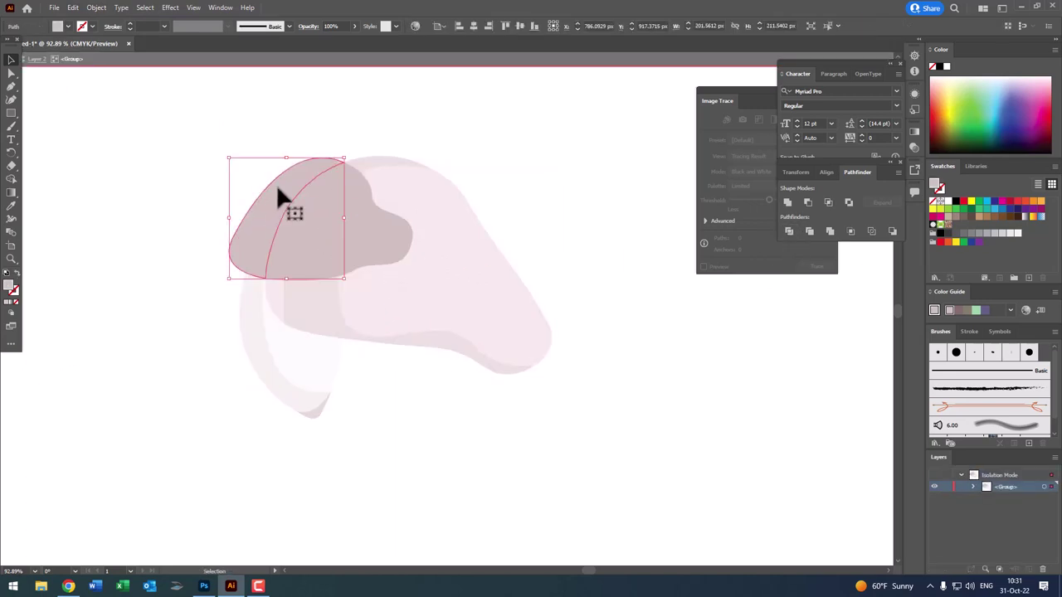
key(Delete)
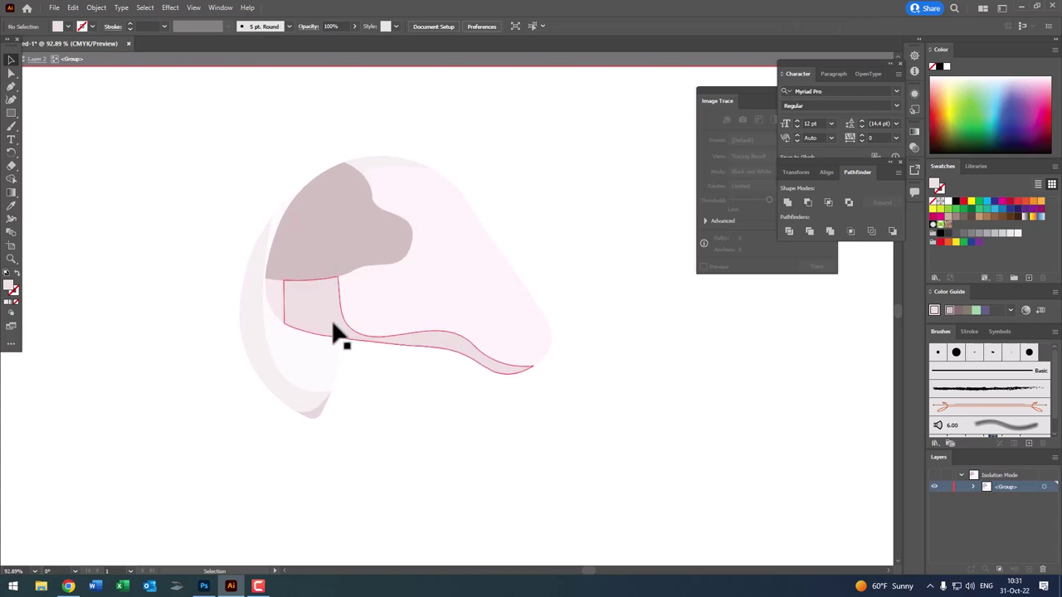
click(271, 308)
key(Delete)
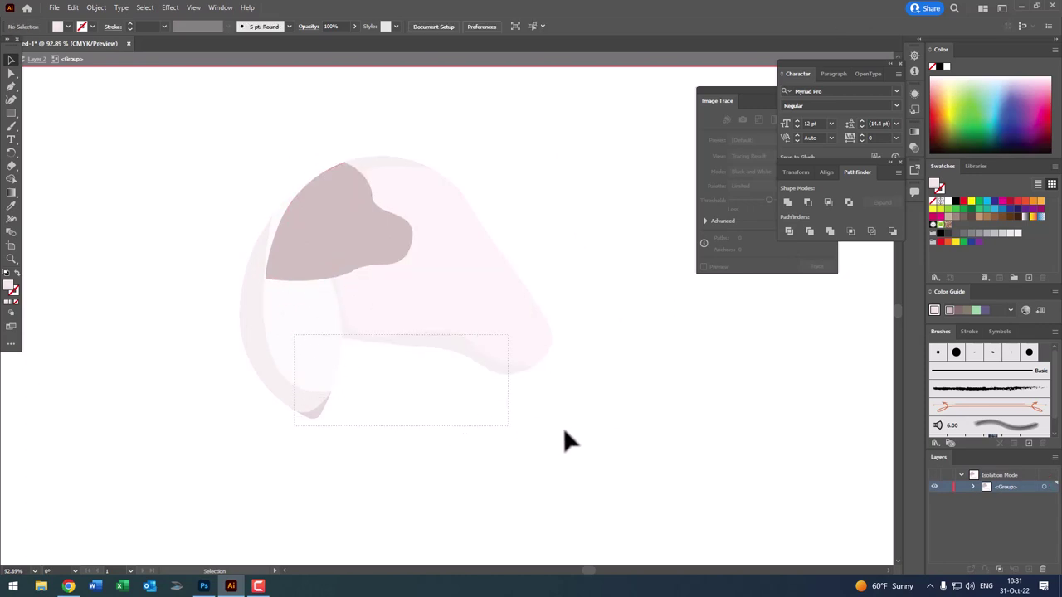
drag(509, 422, 171, 284)
mouse_move(668, 416)
mouse_down()
mouse_move(174, 290)
mouse_move(168, 279)
mouse_up()
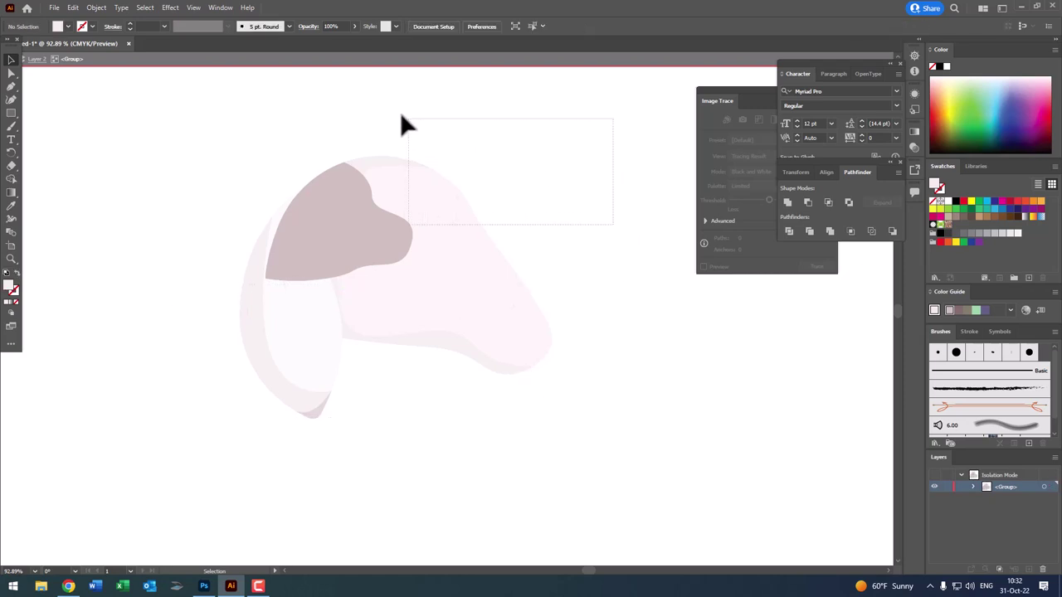
- Delete the small stray path at the head top, then exit isolation and zoom out
drag(419, 123, 422, 126)
key(ctrl+z)
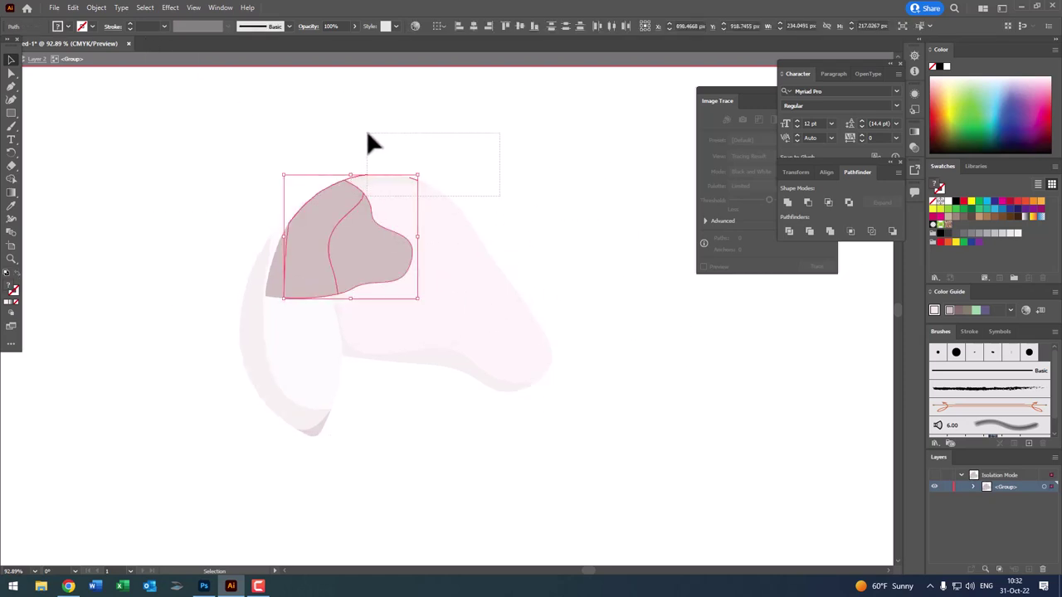
drag(499, 197, 367, 134)
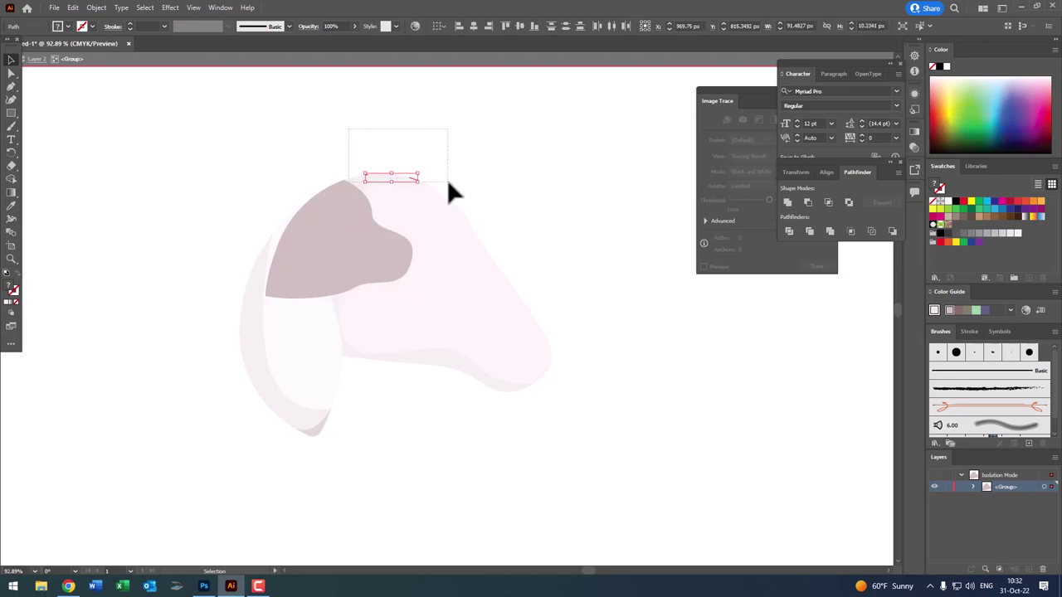
drag(446, 177, 446, 177)
key(Delete)
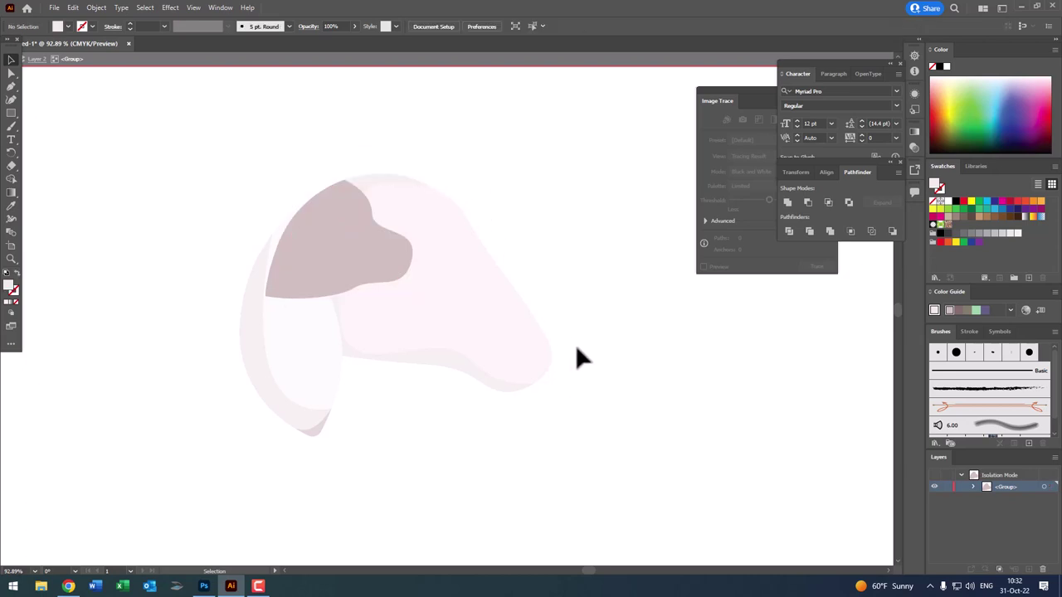
click(331, 282)
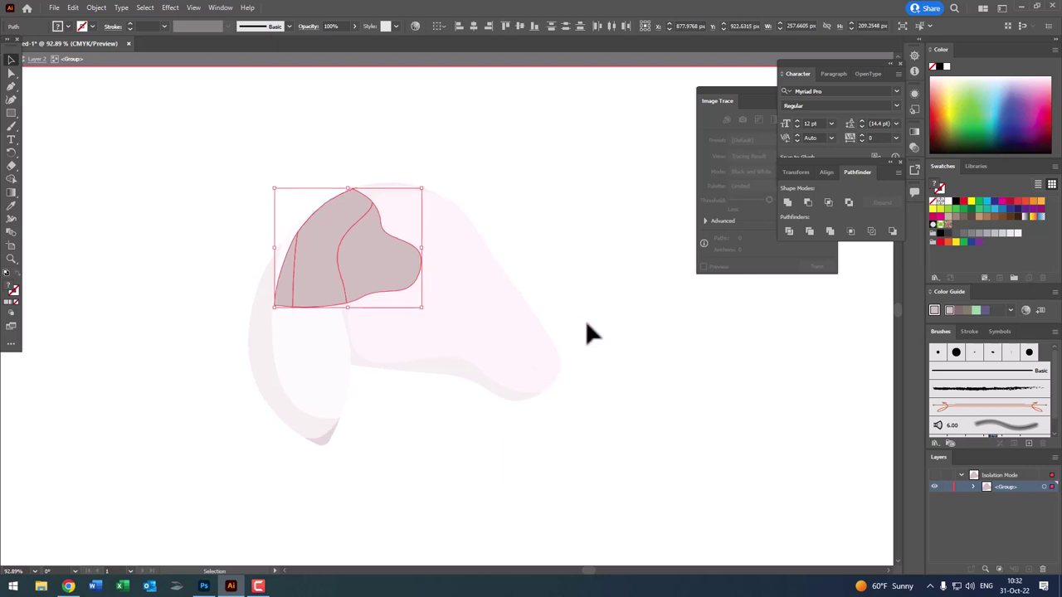
double_click(611, 336)
key(z)
mouse_move(419, 198)
mouse_down()
mouse_move(373, 232)
mouse_move(409, 228)
mouse_up()
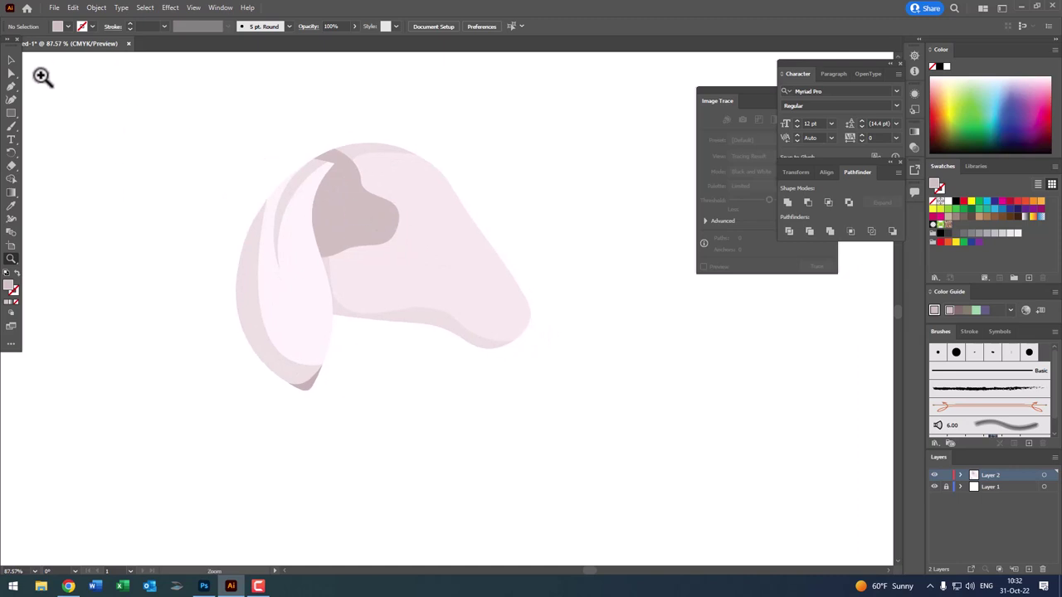
- Round the ear's top corner slightly more using its corner widget
click(345, 176)
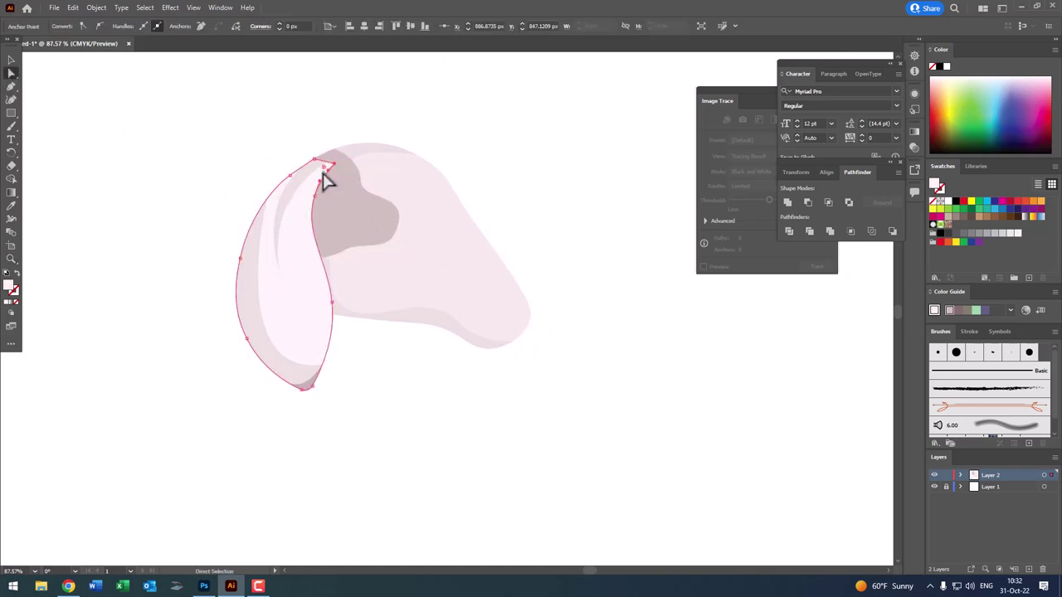
drag(321, 176, 329, 175)
key(z)
alt+click(261, 185)
click(285, 225)
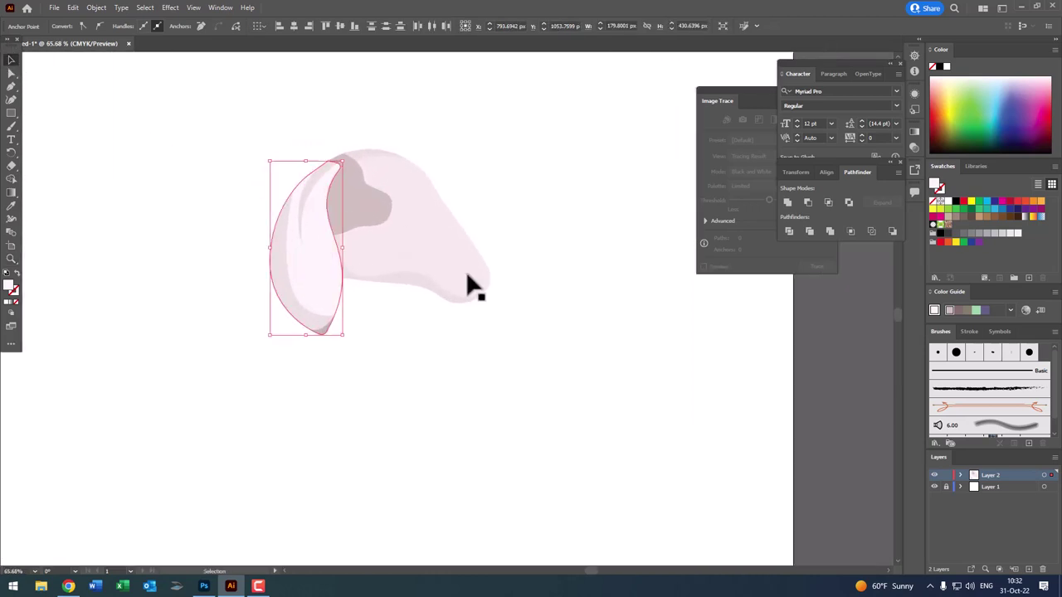
key(ctrl+shift+a)
drag(451, 218, 416, 252)
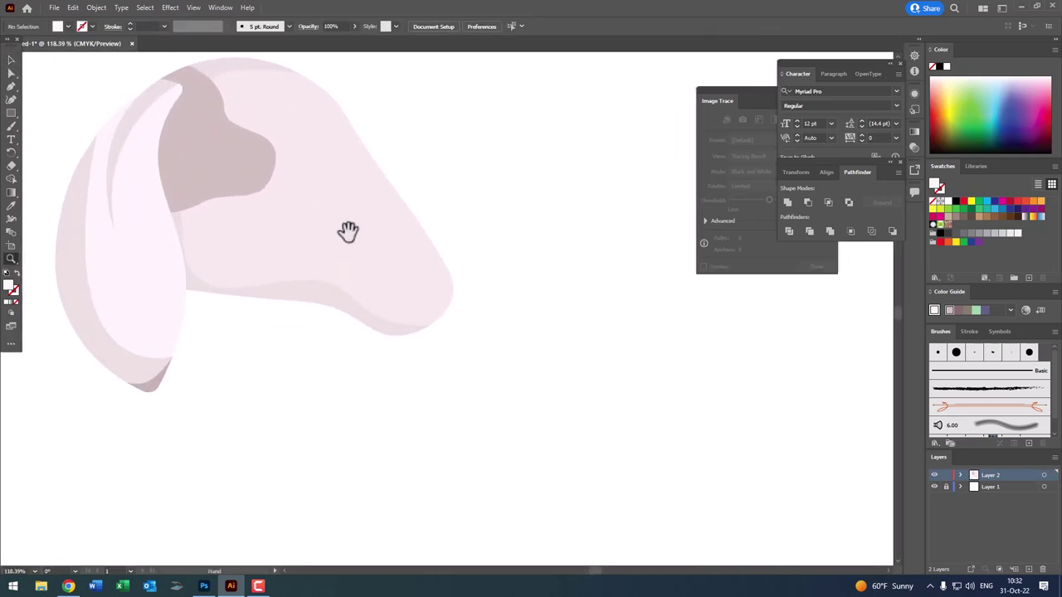
drag(347, 230, 411, 277)
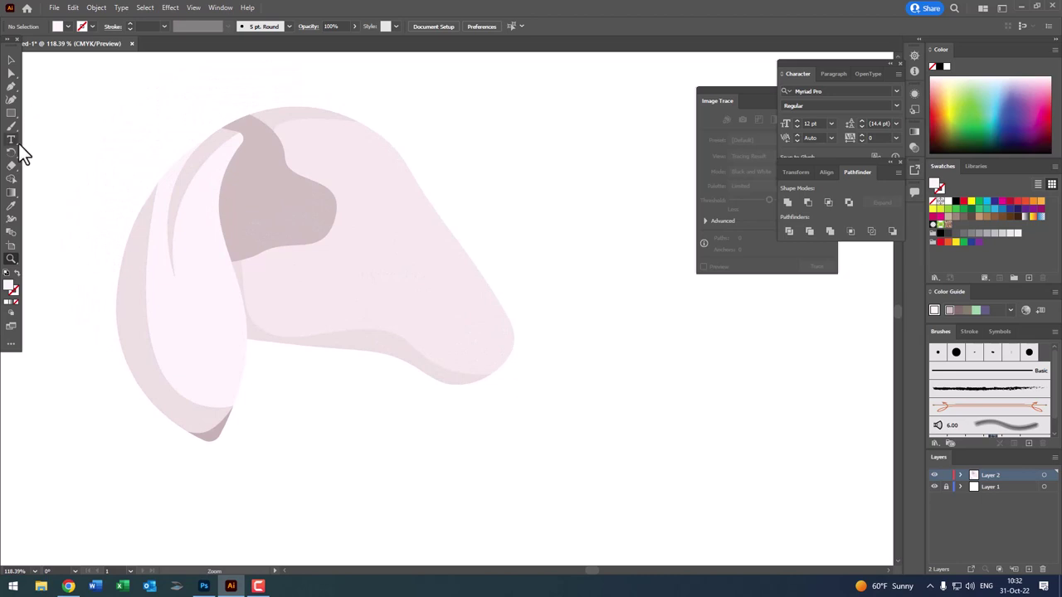
- Pen-draw an almond-shaped eye inside the patch and fill it grey
click(12, 86)
click(270, 206)
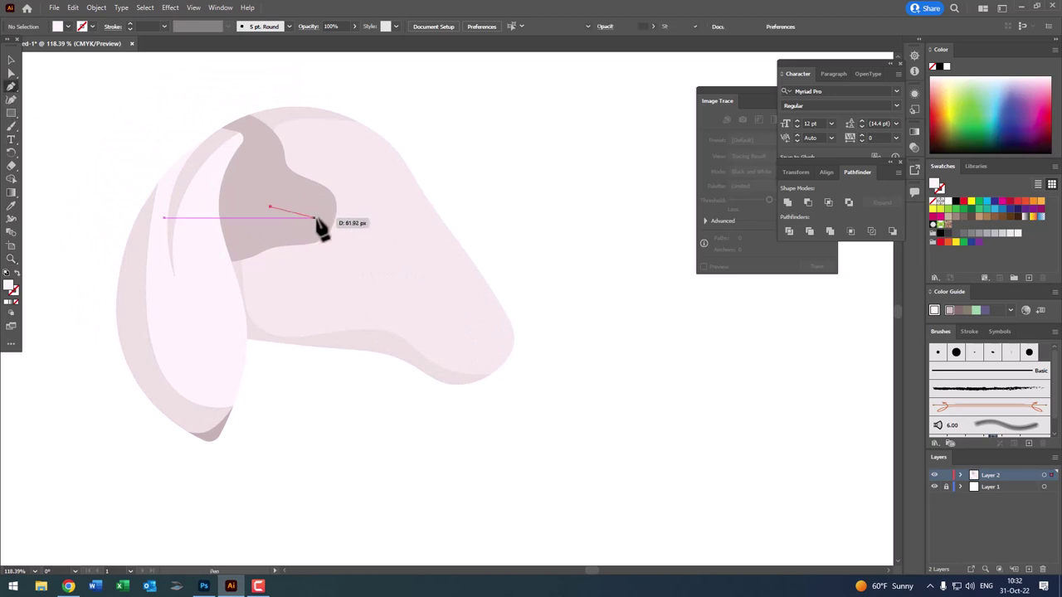
mouse_move(317, 217)
mouse_down()
mouse_move(345, 267)
mouse_move(328, 257)
mouse_up()
click(280, 244)
click(270, 206)
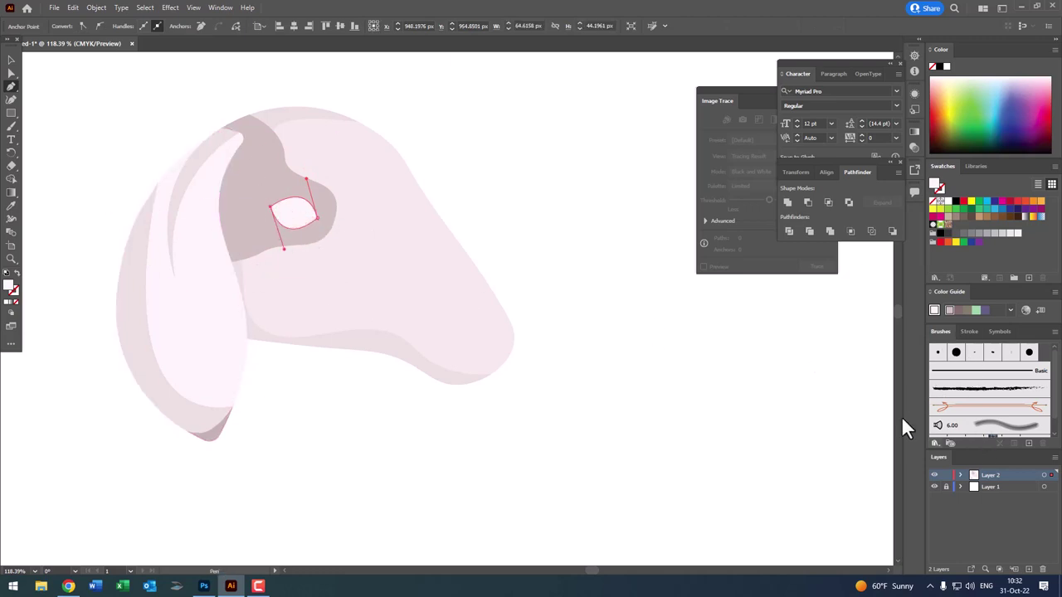
click(960, 235)
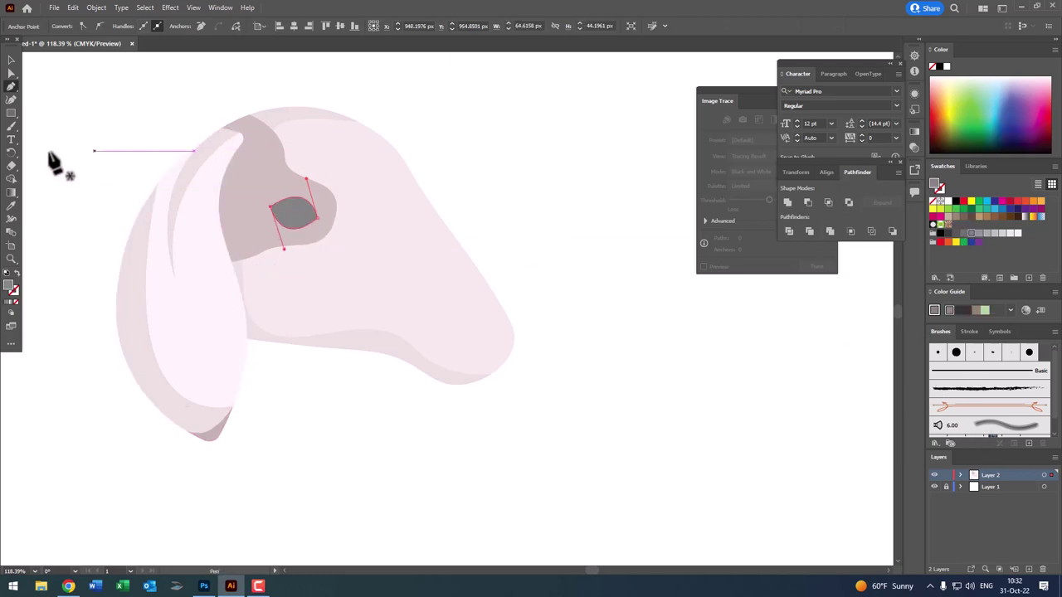
click(11, 100)
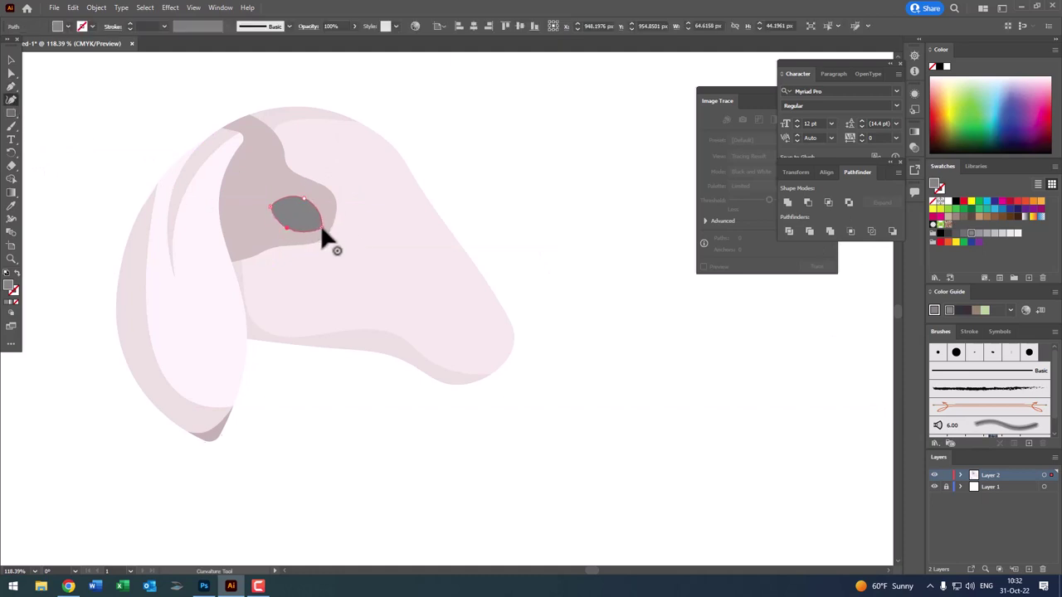
key(z)
mouse_move(337, 173)
mouse_down()
mouse_move(225, 208)
mouse_move(356, 288)
mouse_up()
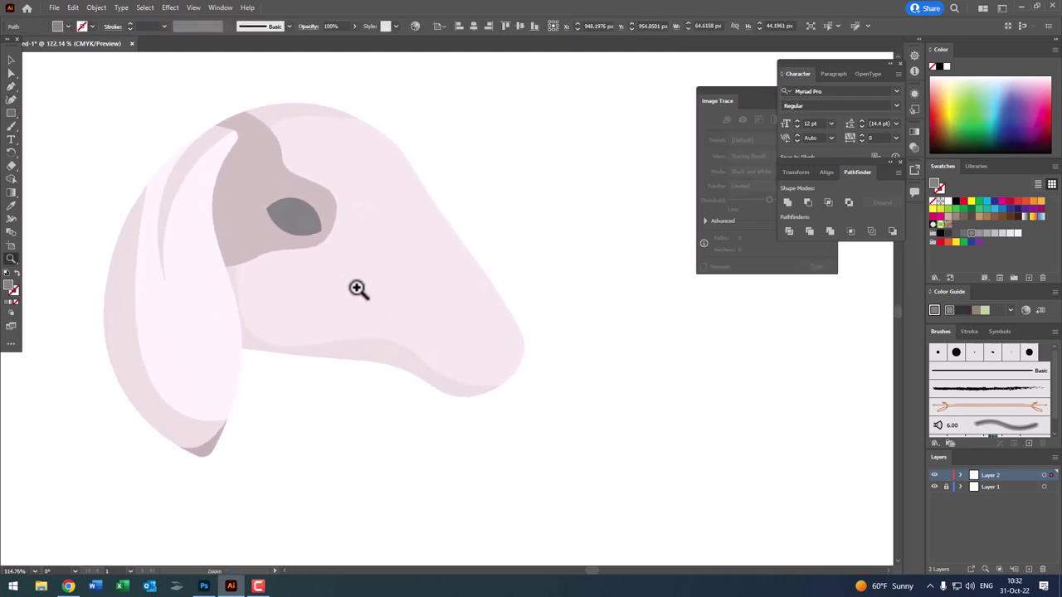
click(291, 228)
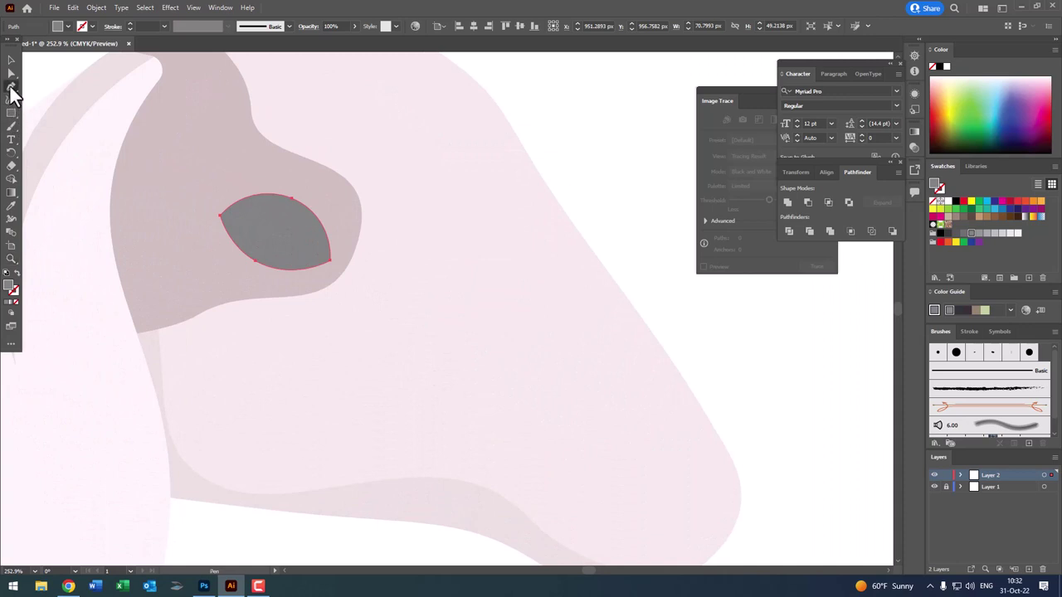
- Draw a darker grey pupil shape inside the eye and move it into place
click(268, 266)
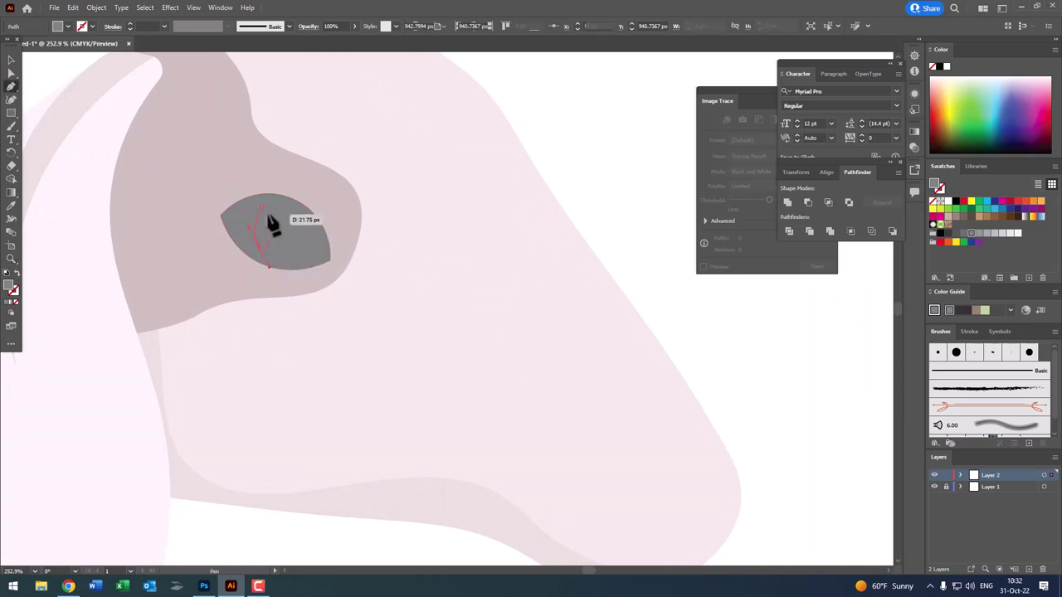
click(263, 207)
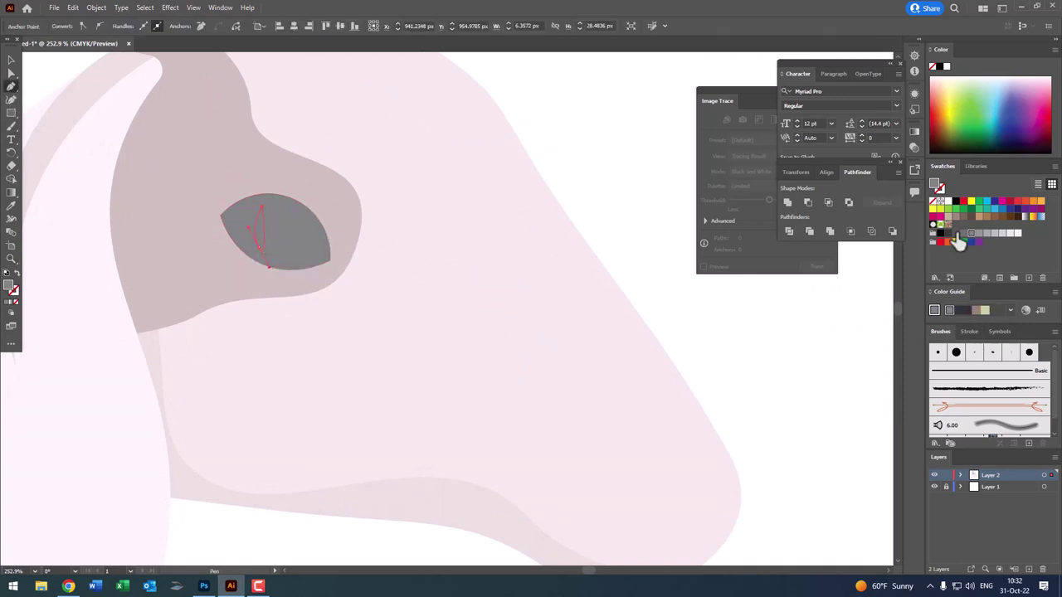
click(958, 236)
click(11, 99)
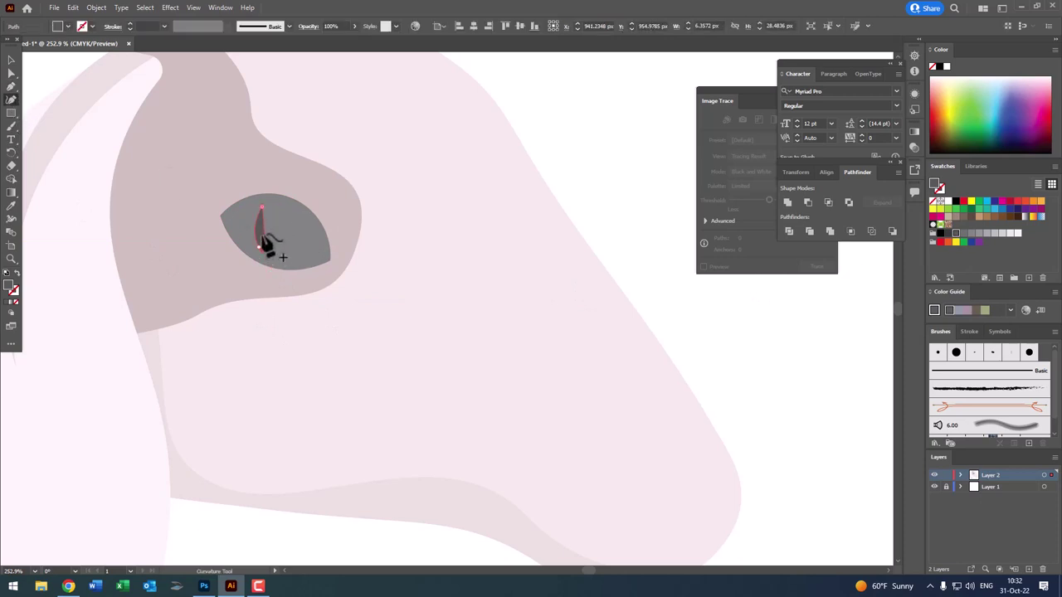
click(275, 205)
click(276, 207)
double_click(11, 60)
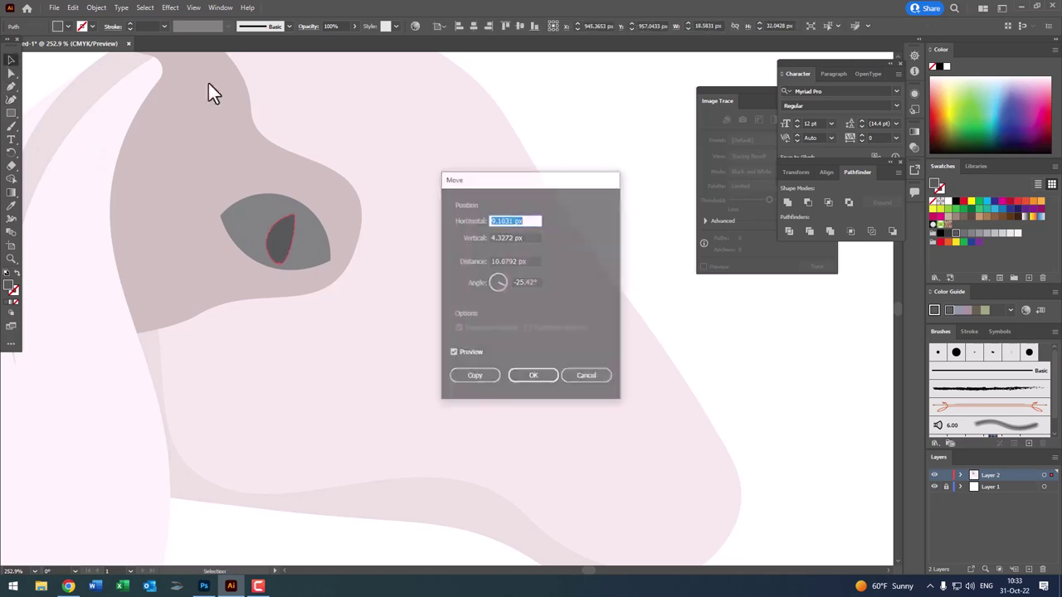
click(519, 376)
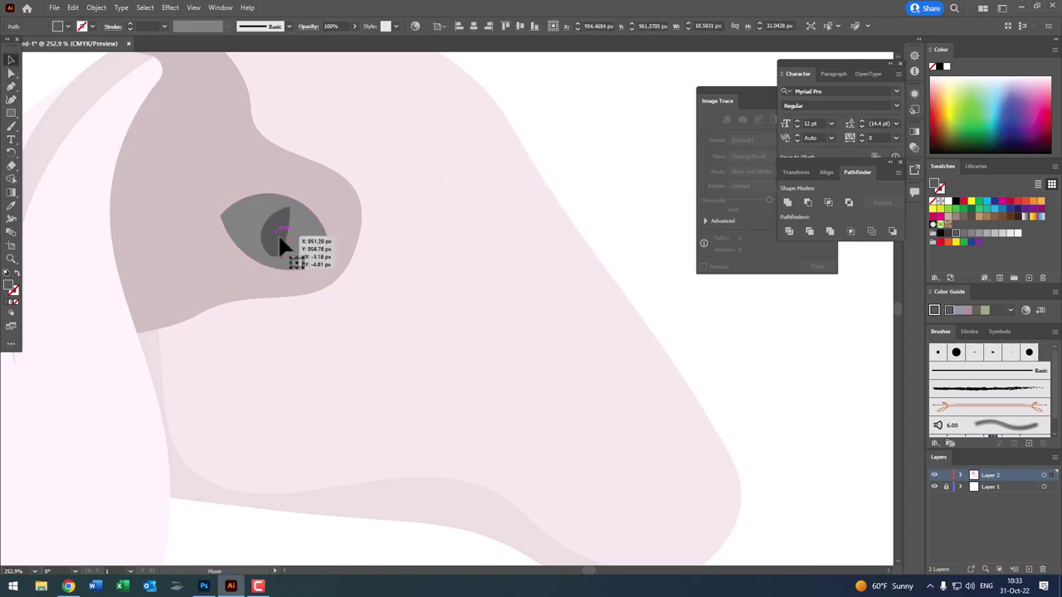
drag(282, 245, 281, 243)
click(585, 200)
- Draw a small highlight shape near the top of the eye and fill it white
key(z)
key(ctrl+0)
click(519, 213)
click(179, 197)
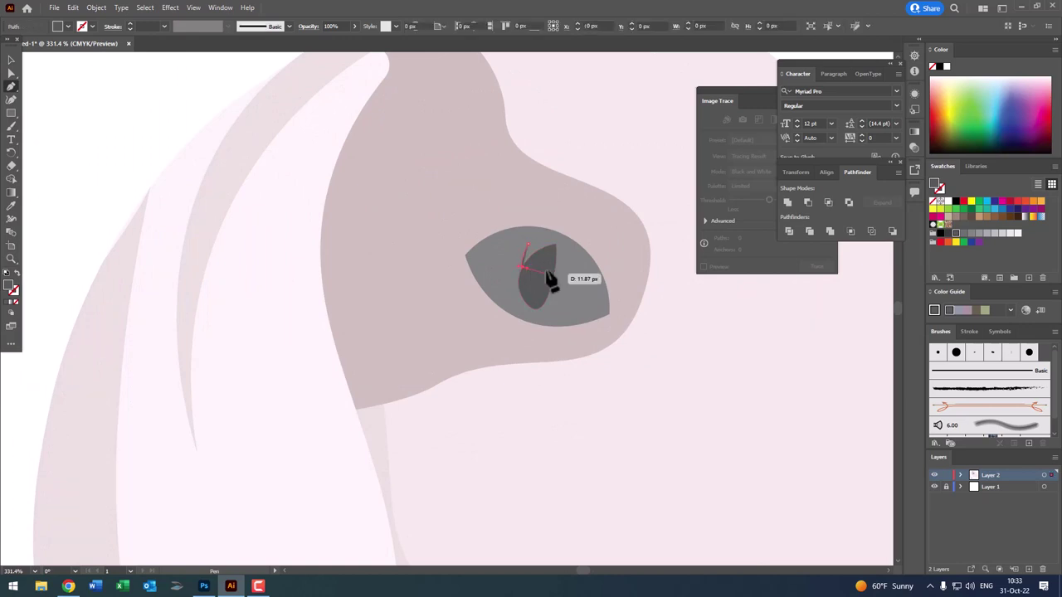
drag(526, 276, 547, 277)
click(539, 247)
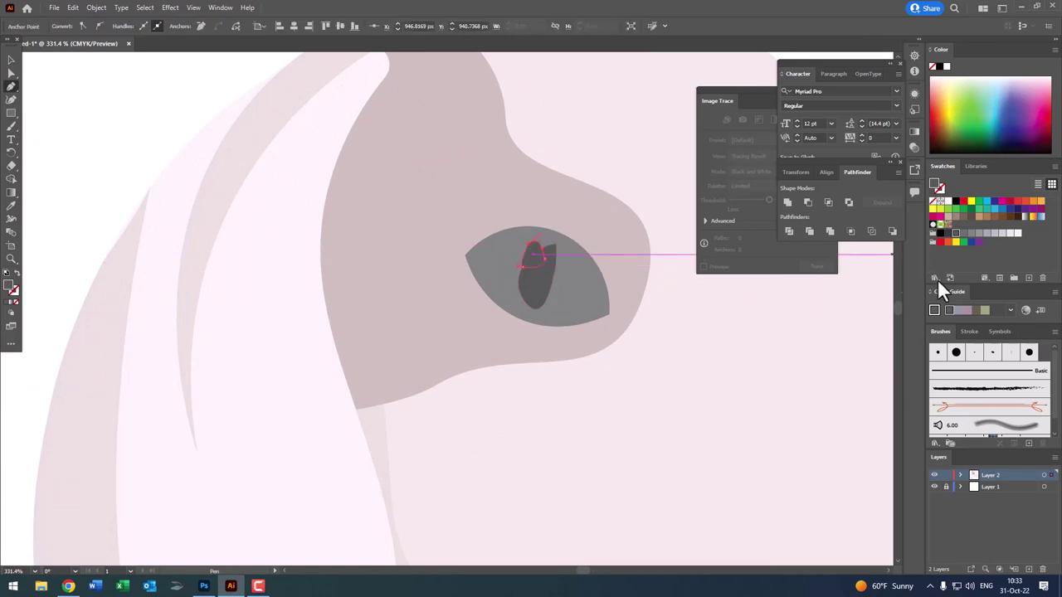
click(996, 236)
- Zoom in closely on the eye highlight, then zoom out to see the whole head
key(z)
mouse_move(531, 274)
mouse_down()
mouse_move(332, 296)
mouse_move(651, 336)
mouse_up()
click(653, 336)
click(10, 74)
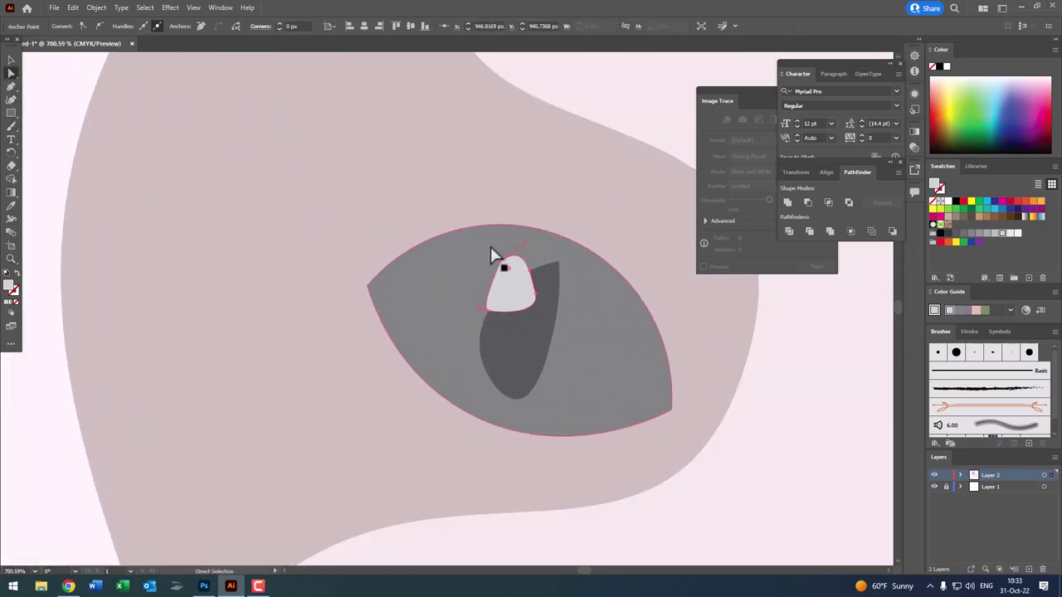
key(z)
mouse_move(571, 367)
mouse_down()
mouse_move(312, 252)
mouse_move(157, 257)
mouse_move(220, 235)
mouse_move(335, 251)
mouse_up()
- Pen-draw a crescent eyelid shape along the eye's top edge and fill it dark grey
key(z)
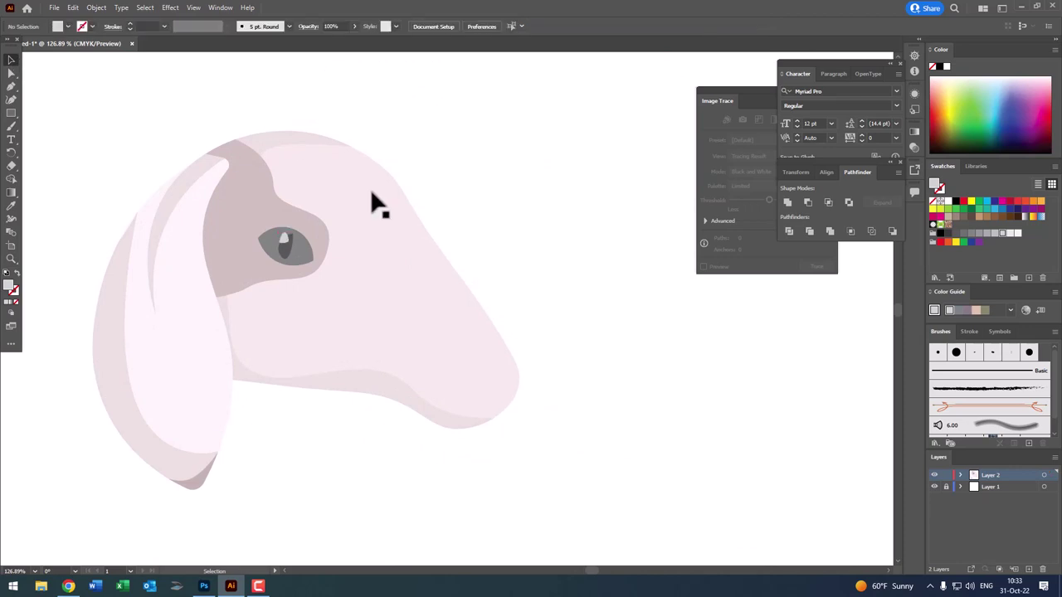
drag(372, 204, 346, 296)
click(12, 88)
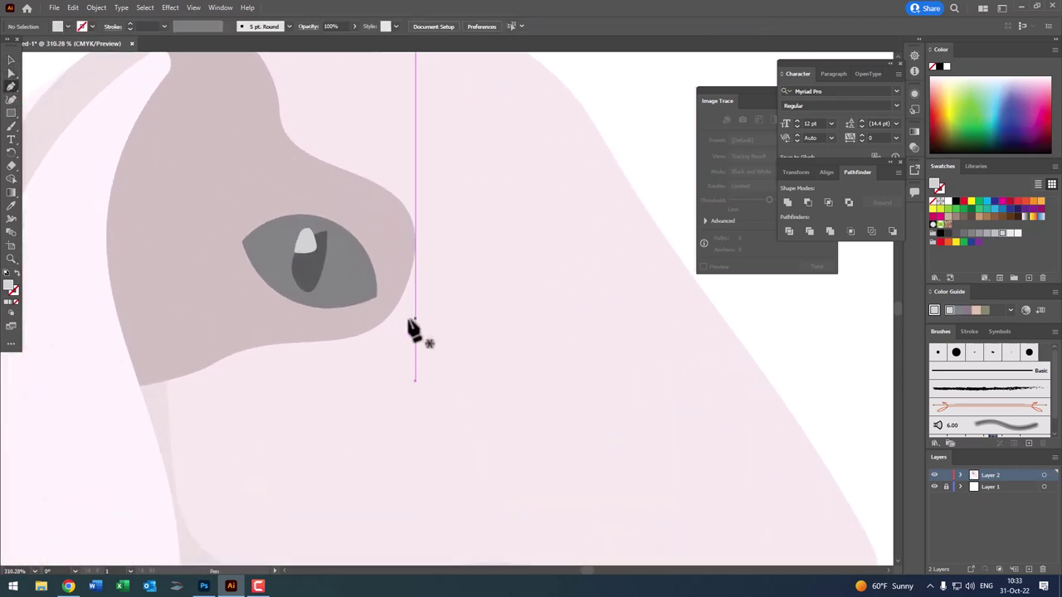
click(376, 276)
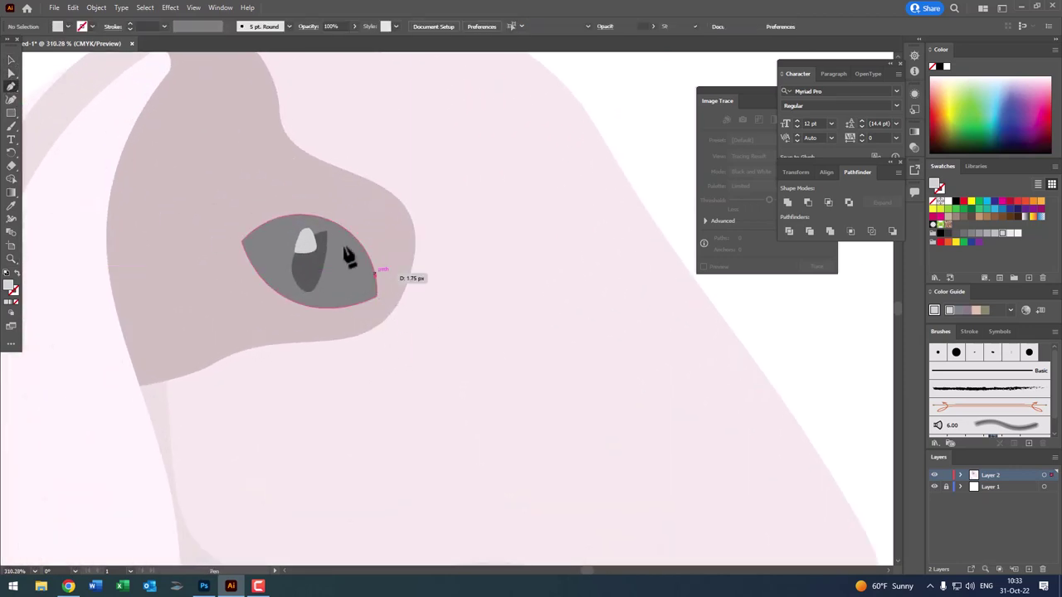
mouse_move(237, 238)
mouse_down()
mouse_move(205, 249)
mouse_move(147, 335)
mouse_up()
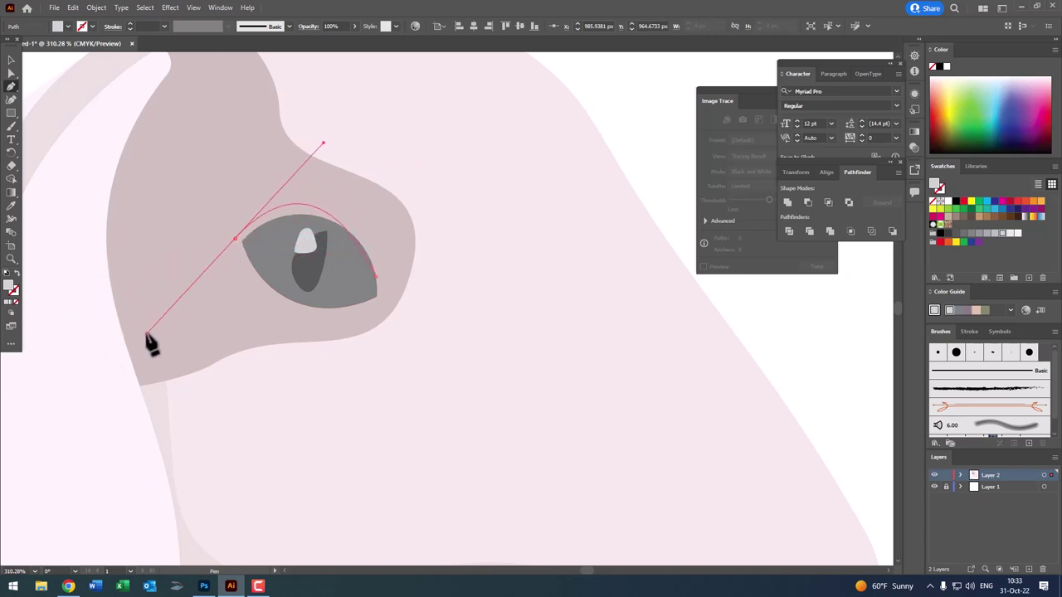
click(237, 239)
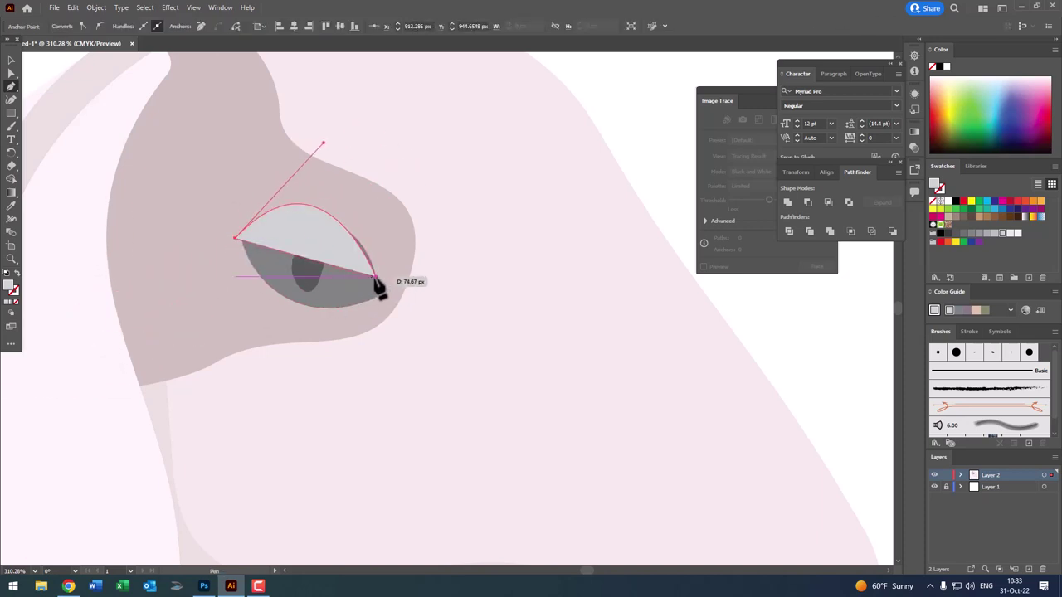
click(375, 277)
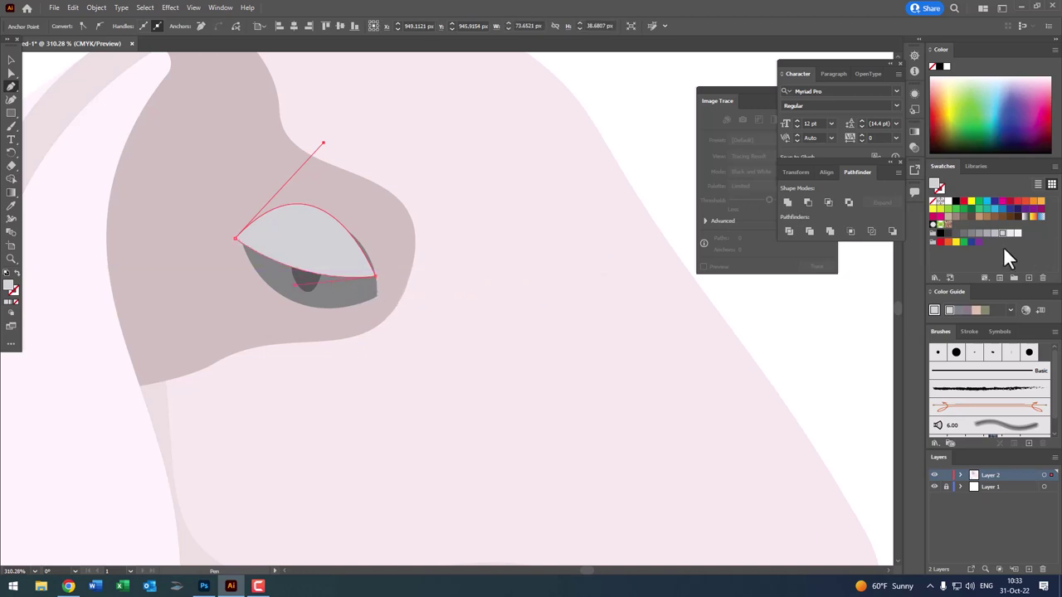
click(962, 233)
- Send the eyelid backward in the stacking order until it sits behind the pupil and highlight
click(11, 60)
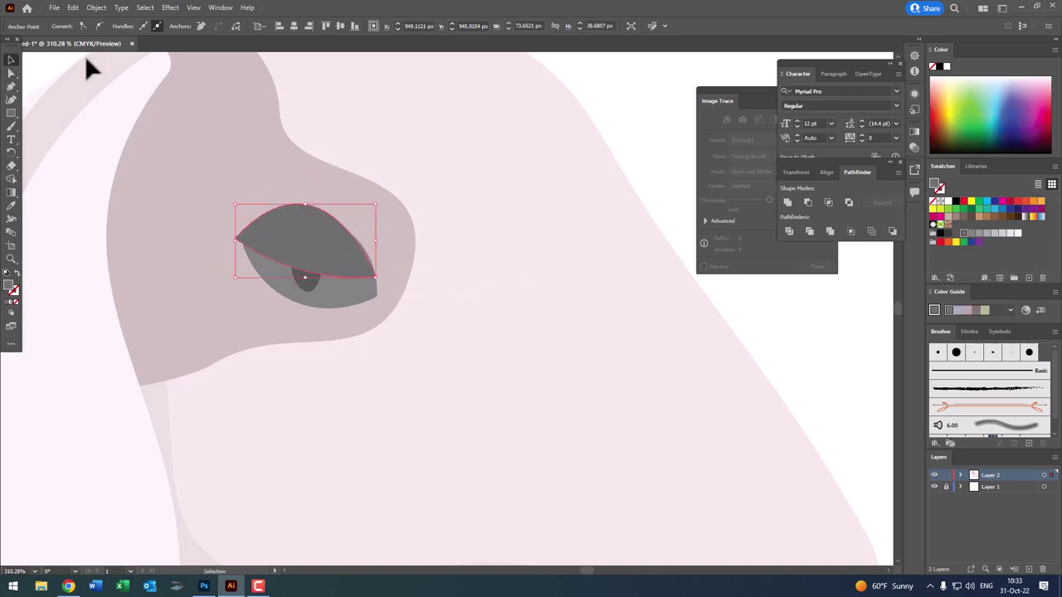
click(93, 9)
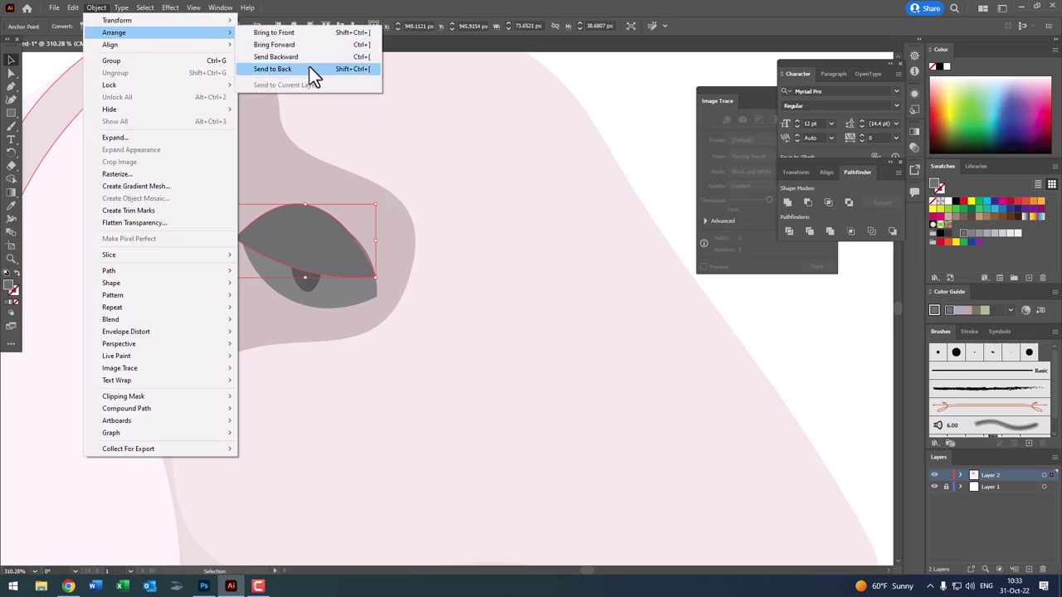
click(273, 57)
click(97, 7)
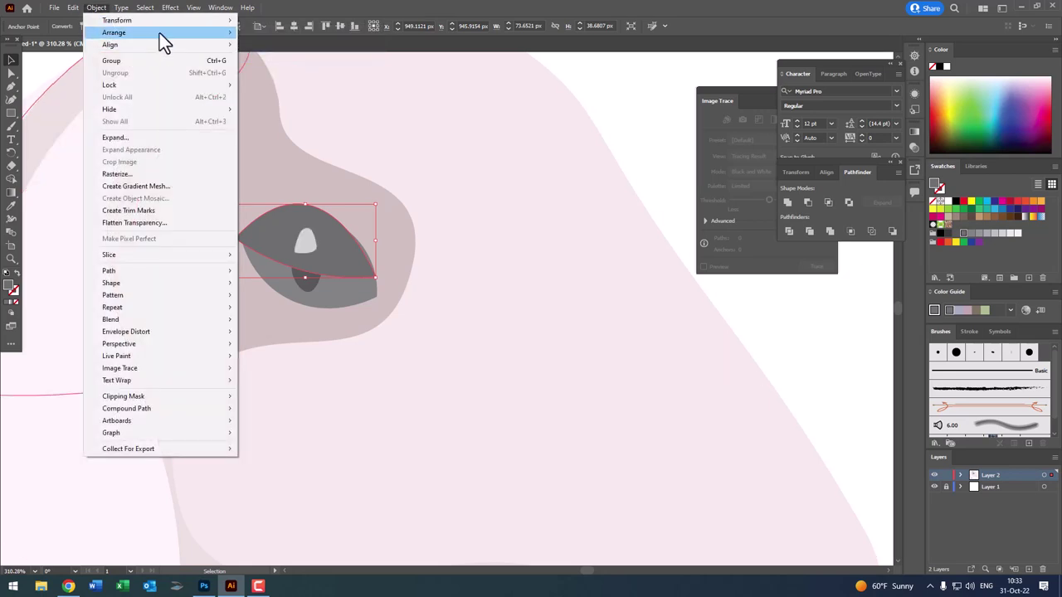
click(274, 57)
click(96, 8)
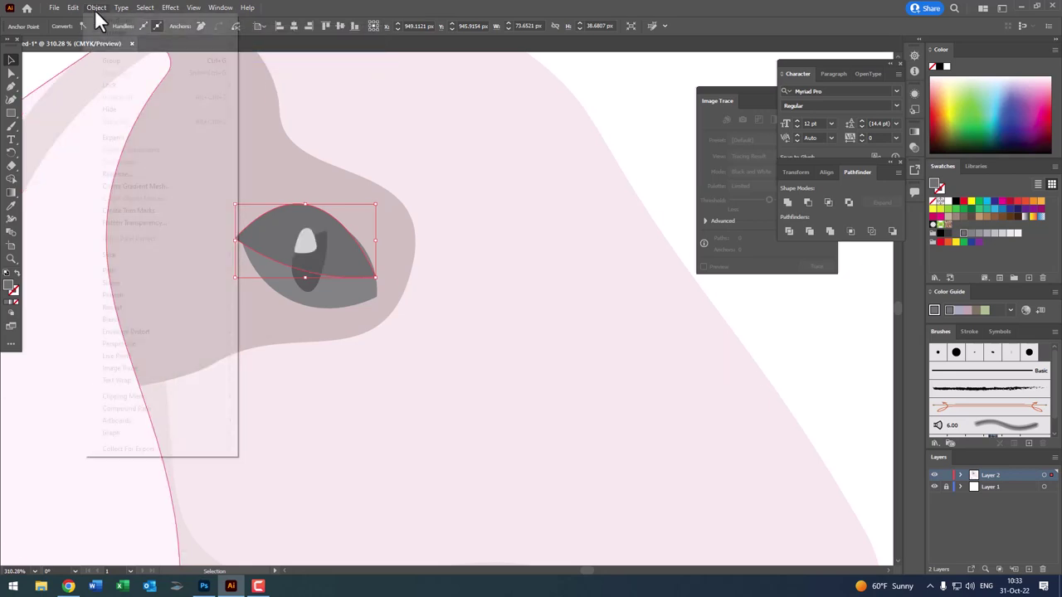
mouse_move(114, 32)
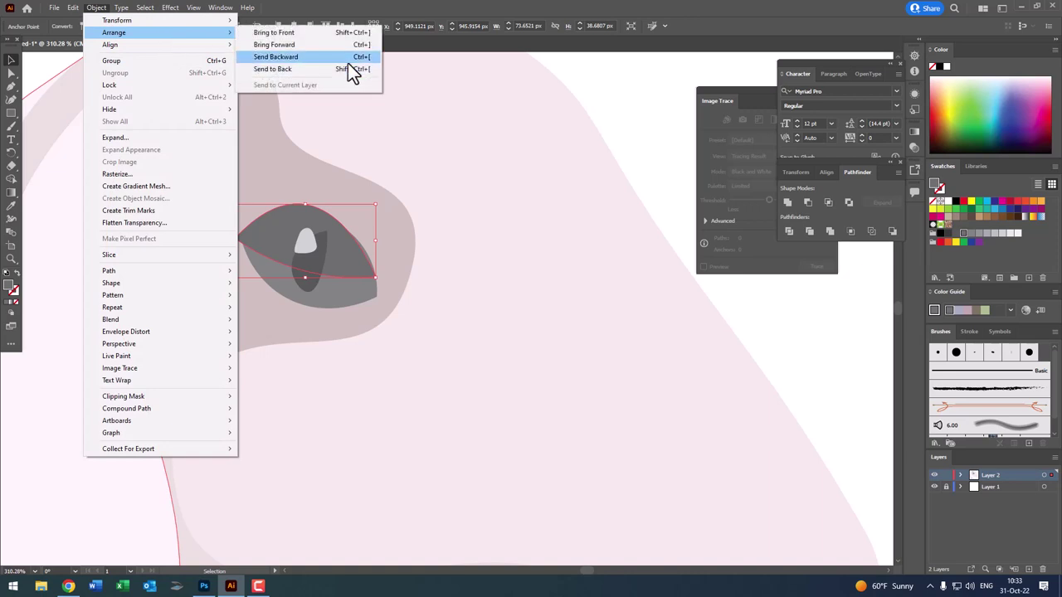
click(344, 56)
key(z)
mouse_move(218, 279)
mouse_down()
mouse_move(97, 296)
mouse_move(339, 353)
mouse_up()
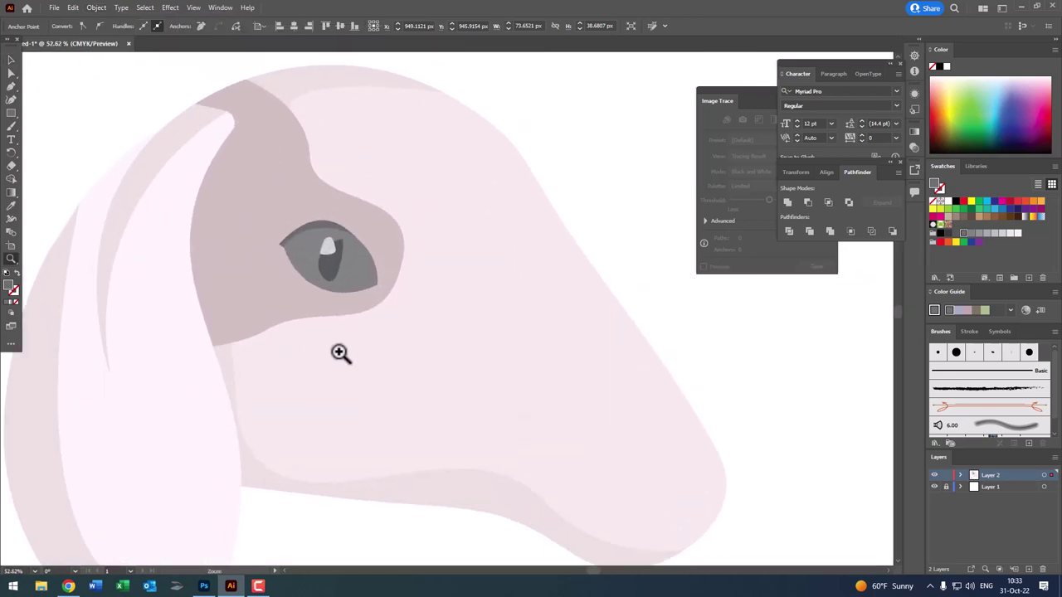
- Deselect and review the eyelid, zooming out to the whole head and back onto the eye
click(11, 99)
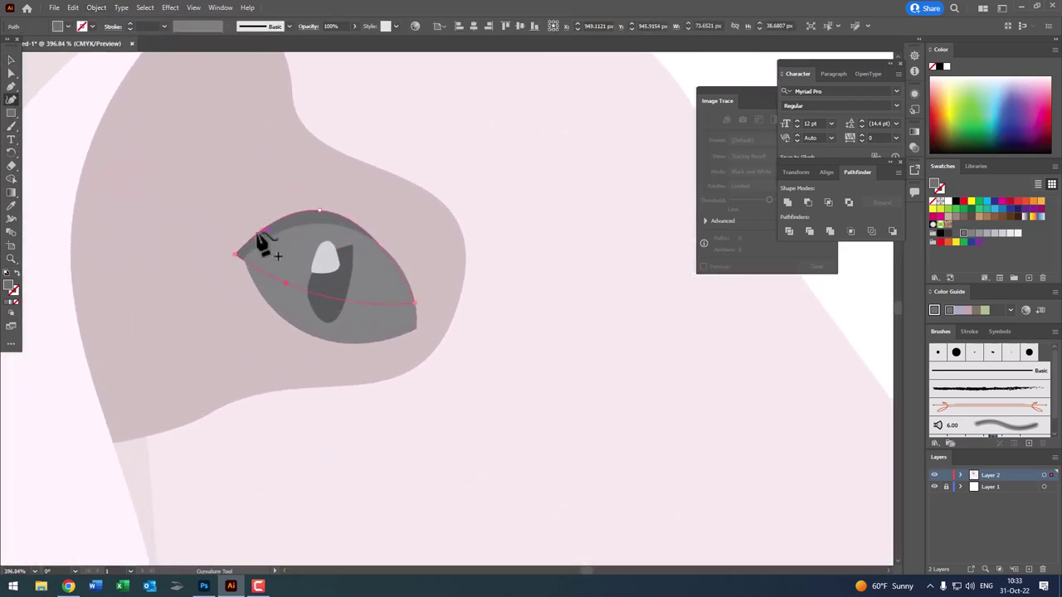
key(z)
drag(498, 284, 233, 238)
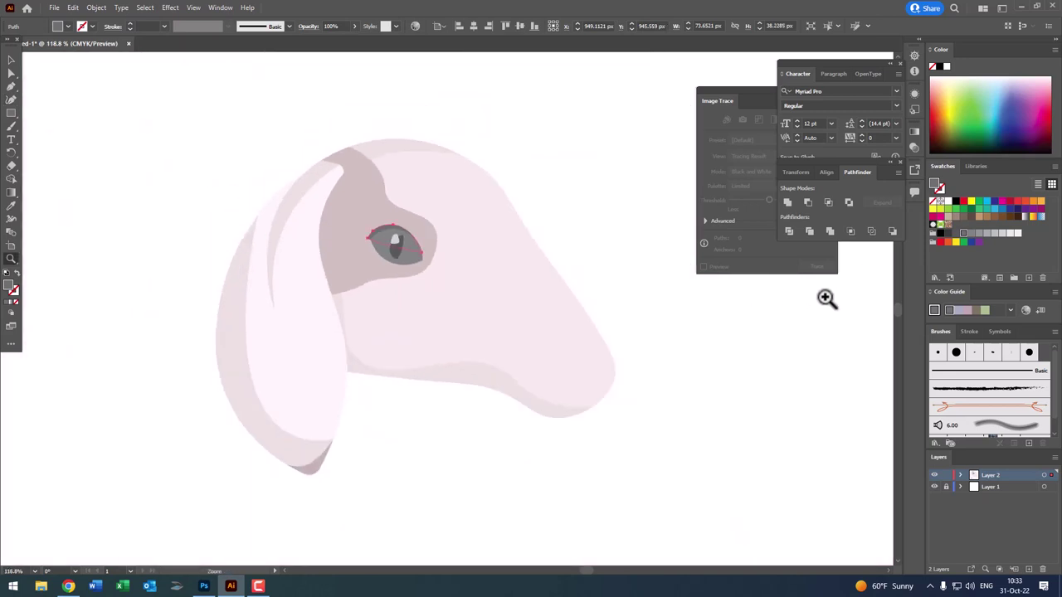
drag(390, 310, 296, 310)
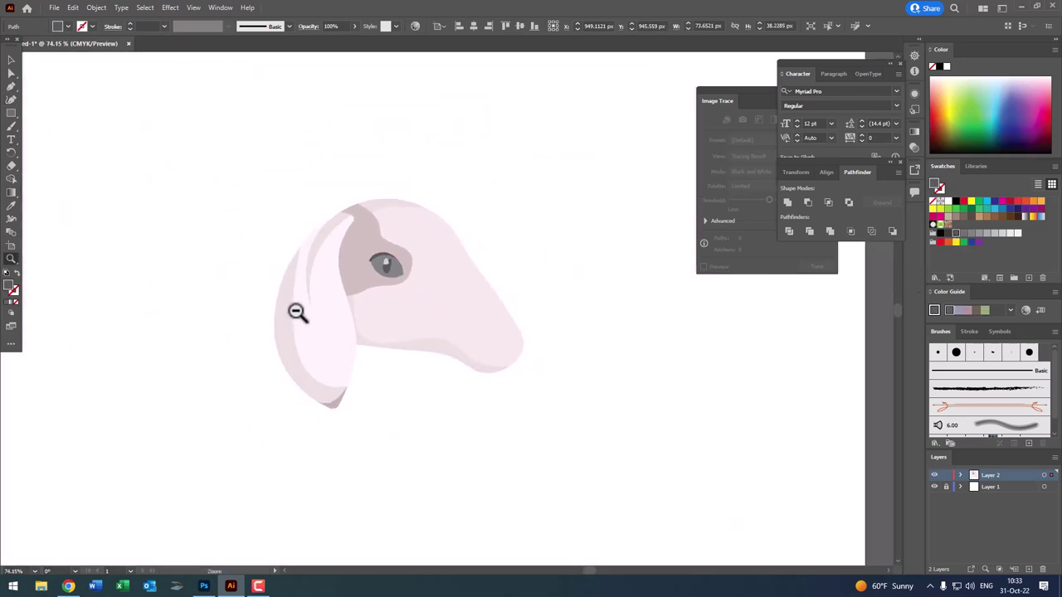
click(147, 175)
key(z)
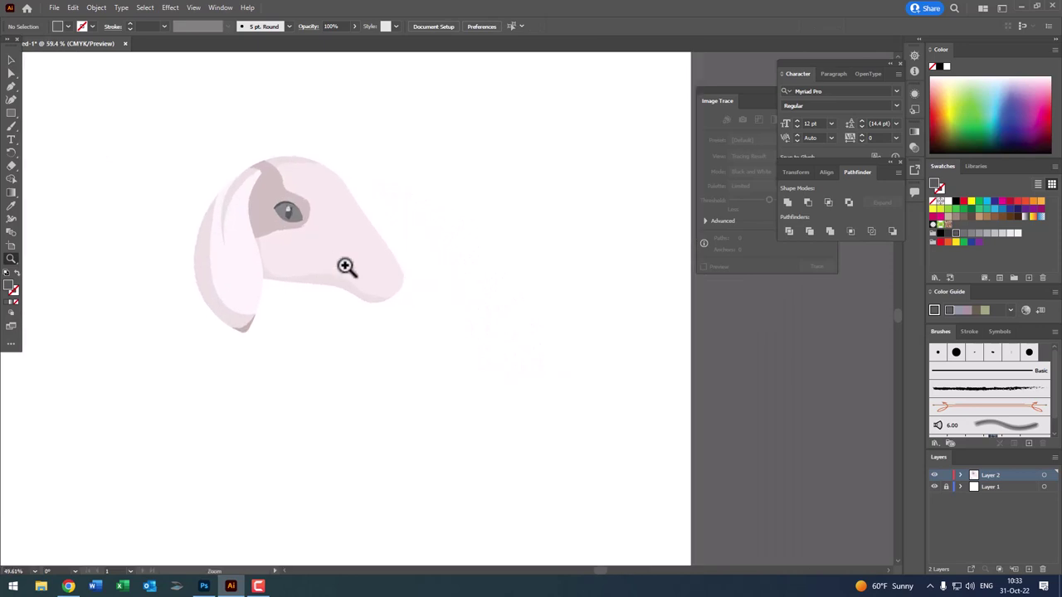
drag(346, 268, 450, 235)
scroll(364, 264, up, 2)
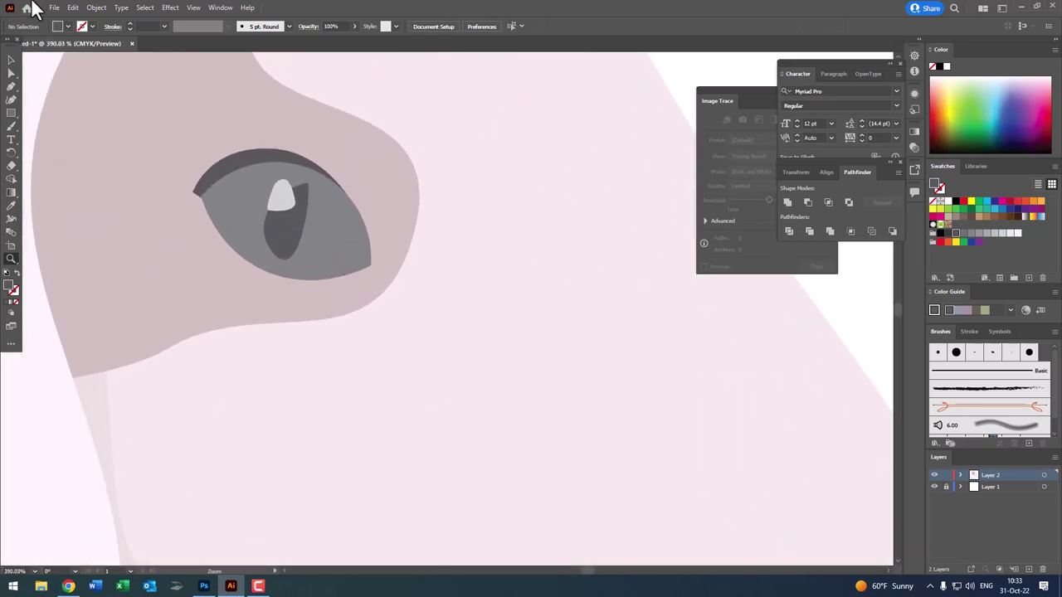
- Tint the eye shape's grey fill slightly toward red in the Color Picker
click(11, 62)
click(358, 246)
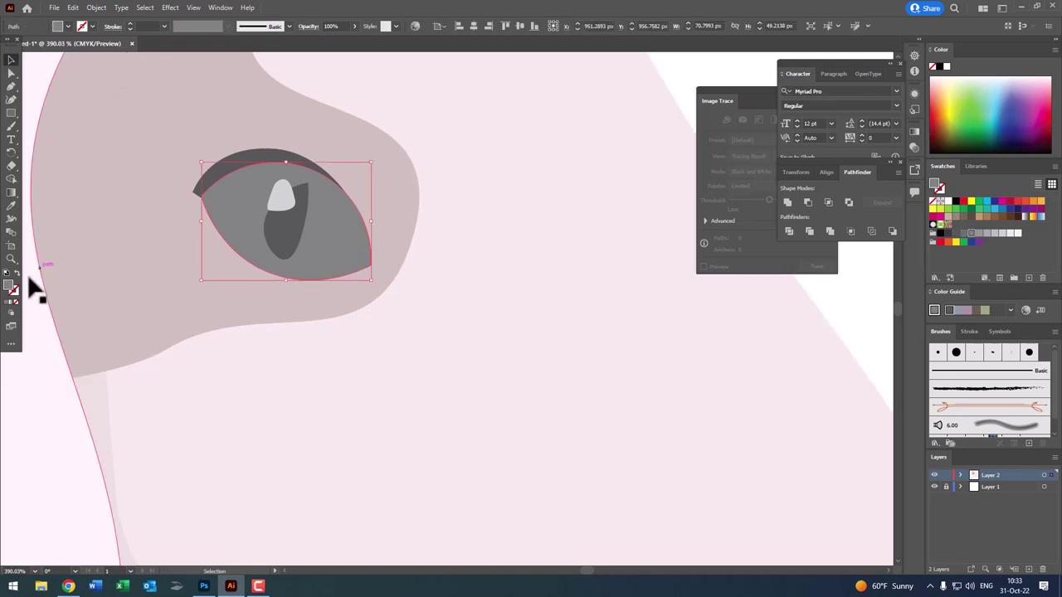
double_click(10, 285)
drag(544, 285, 541, 206)
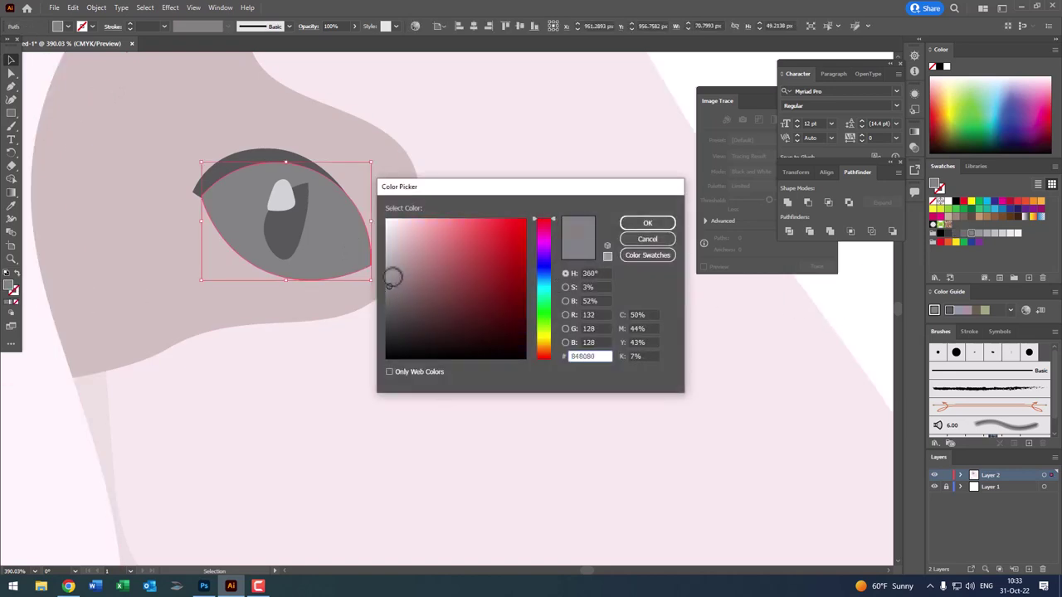
click(651, 223)
key(z)
scroll(173, 185, down, 2)
scroll(204, 208, down, 2)
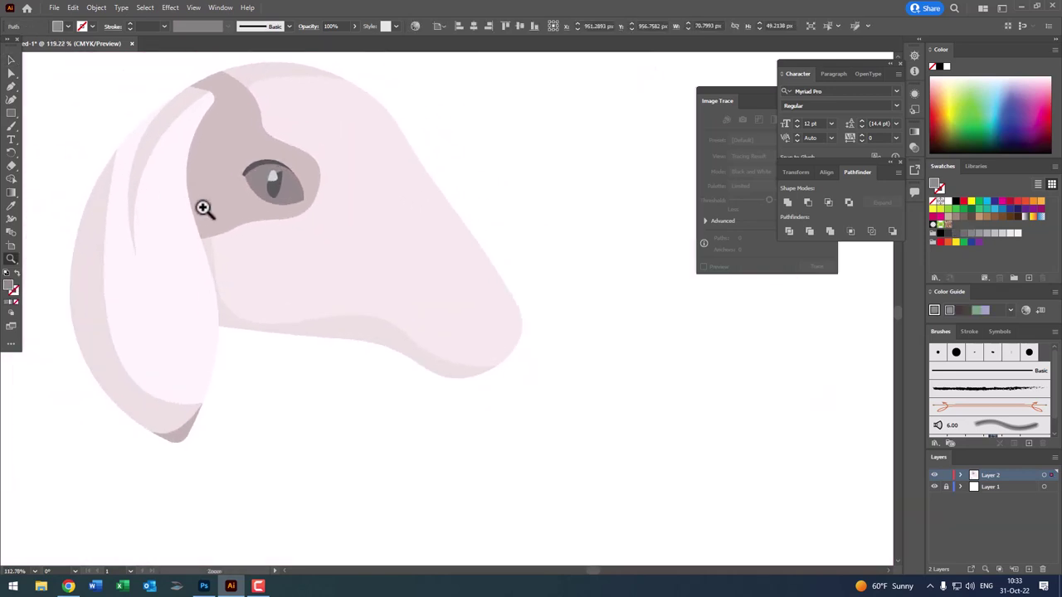
scroll(68, 227, up, 5)
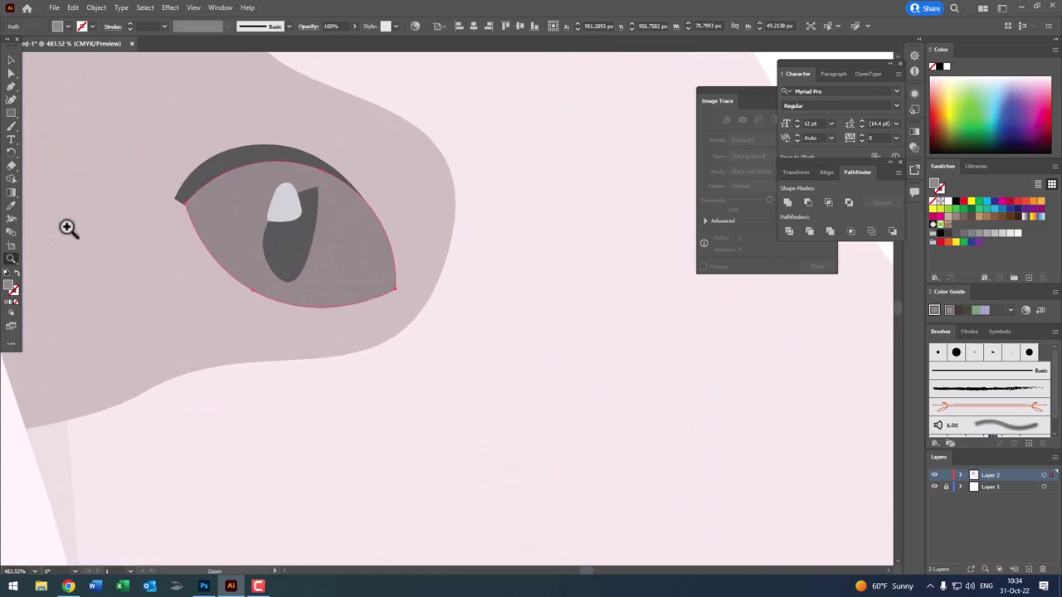
double_click(10, 287)
drag(404, 268, 396, 284)
click(663, 238)
scroll(324, 180, down, 1)
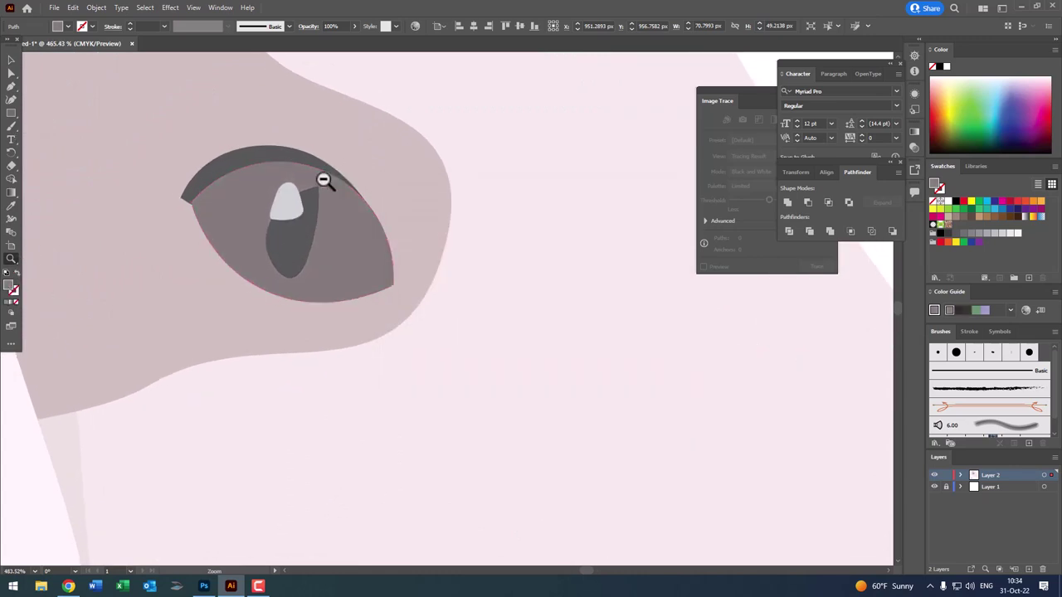
scroll(323, 180, down, 3)
scroll(209, 241, up, 1)
scroll(166, 199, up, 2)
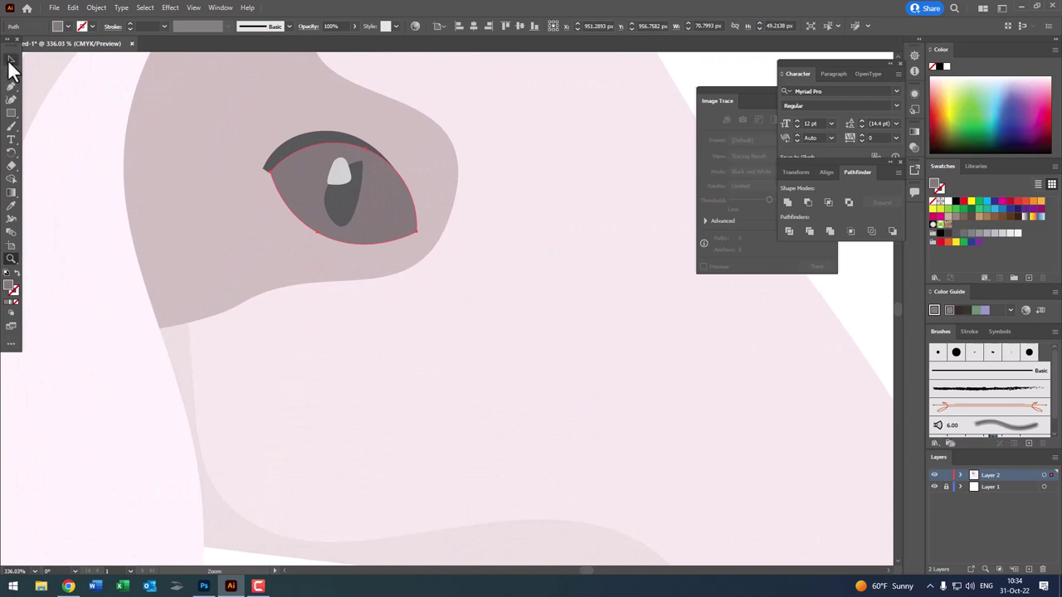
- Sample the iris grey onto the pupil and darken it to deep charcoal #4C4545
click(11, 60)
click(342, 205)
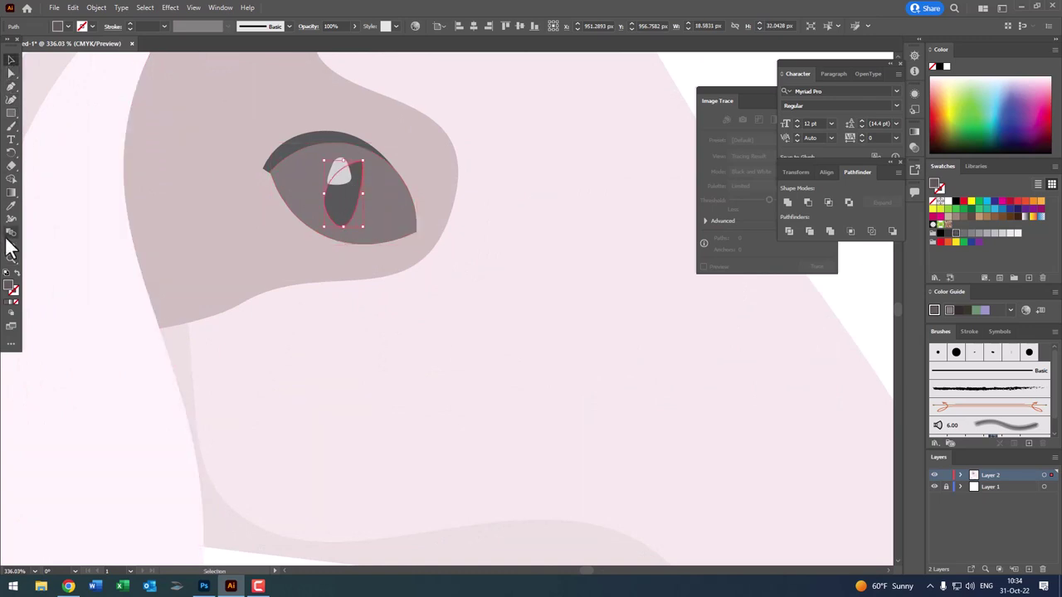
double_click(10, 288)
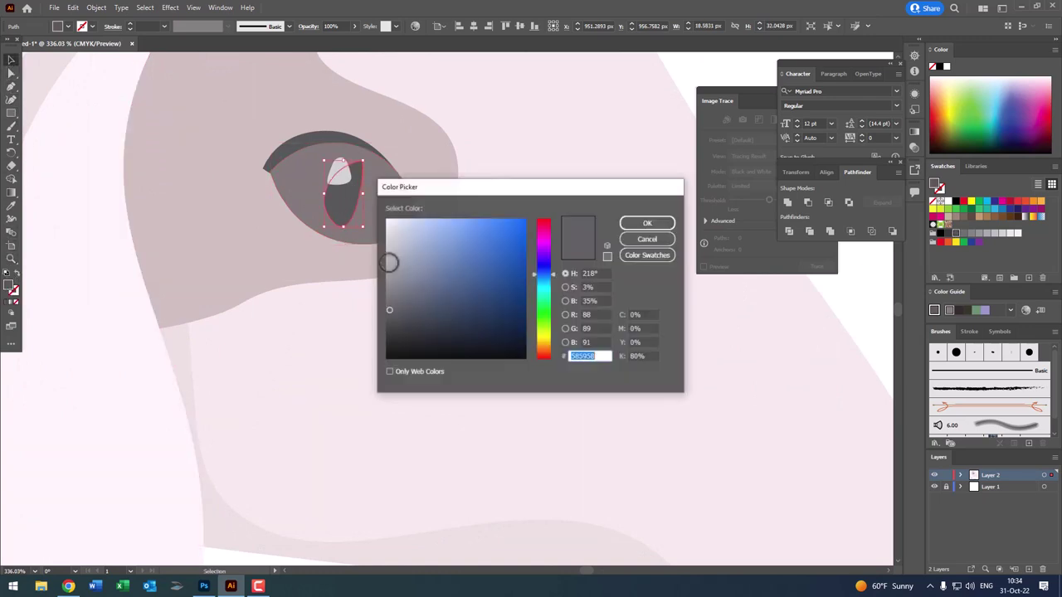
click(632, 228)
key(i)
click(287, 167)
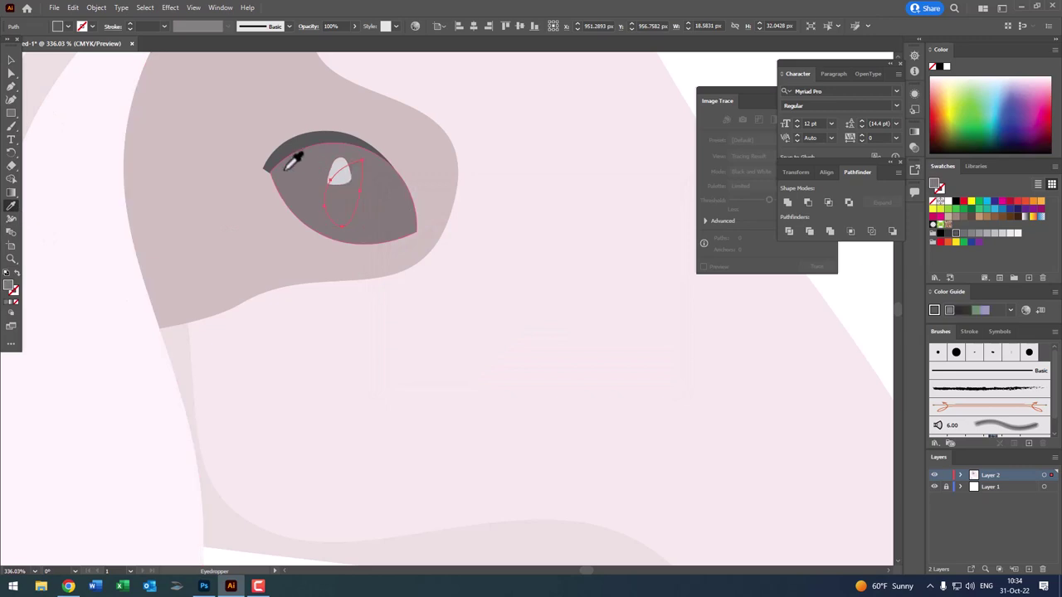
double_click(10, 287)
drag(407, 292, 399, 317)
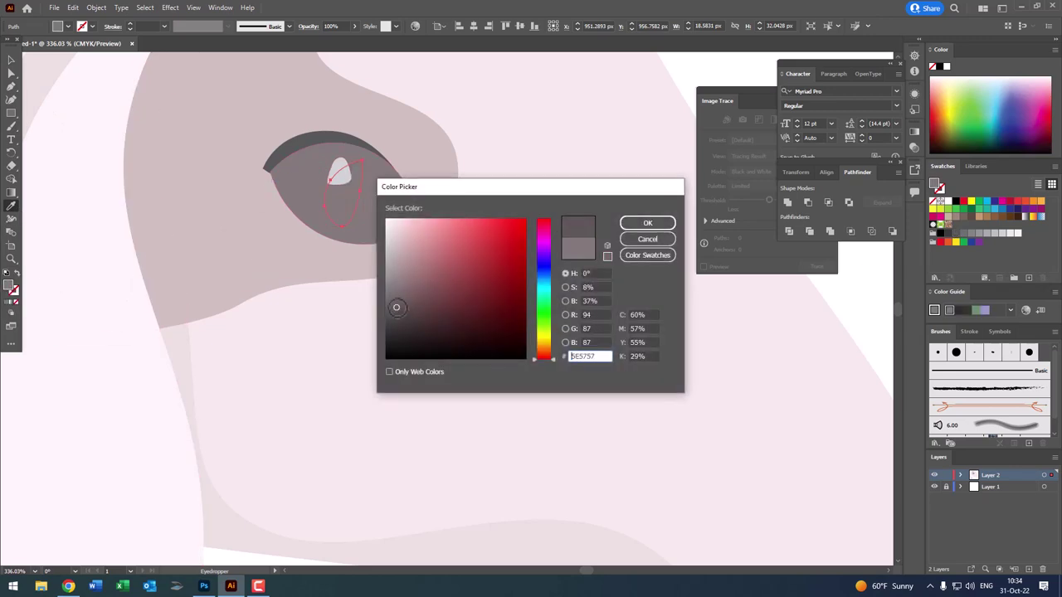
click(645, 224)
key(z)
drag(452, 183, 433, 230)
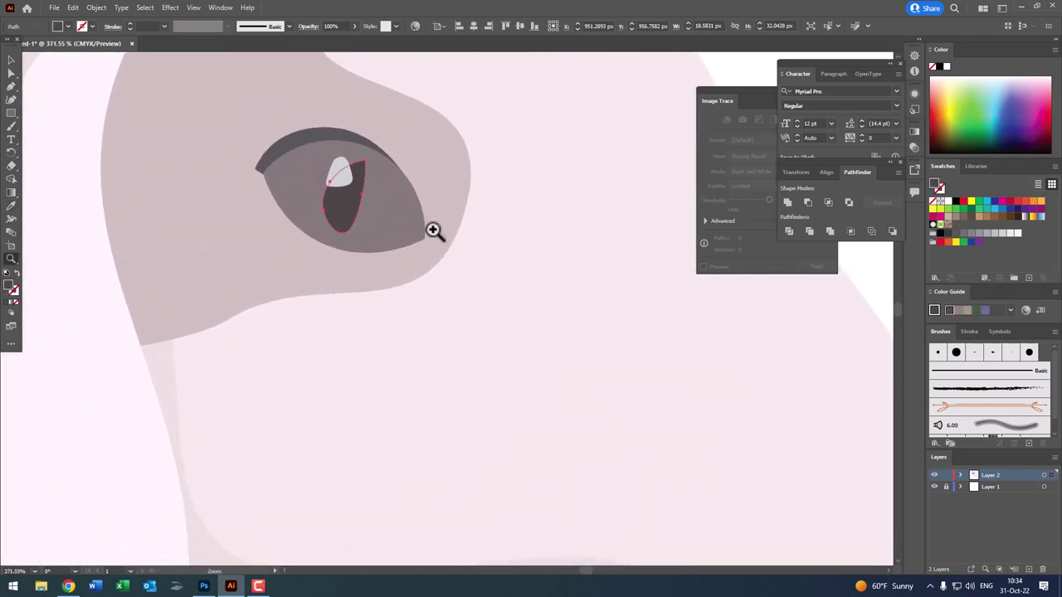
key(ctrl+0)
drag(384, 208, 190, 194)
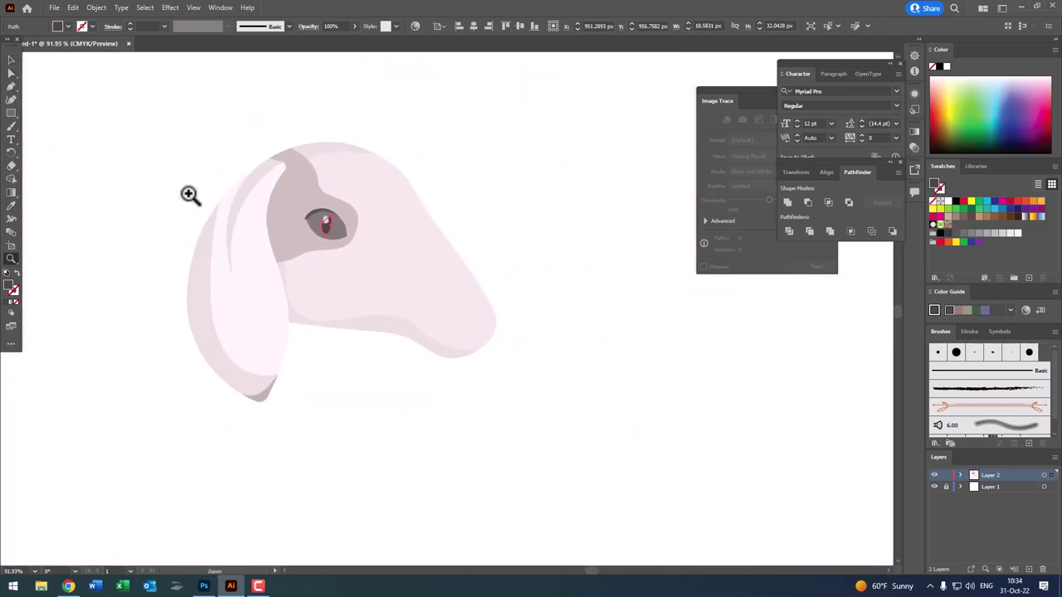
- Sample the iris grey onto the eye highlight, then lighten it to soft grey #B5B0B0
click(122, 115)
key(z)
mouse_move(340, 224)
mouse_down()
mouse_move(457, 299)
mouse_move(597, 361)
mouse_up()
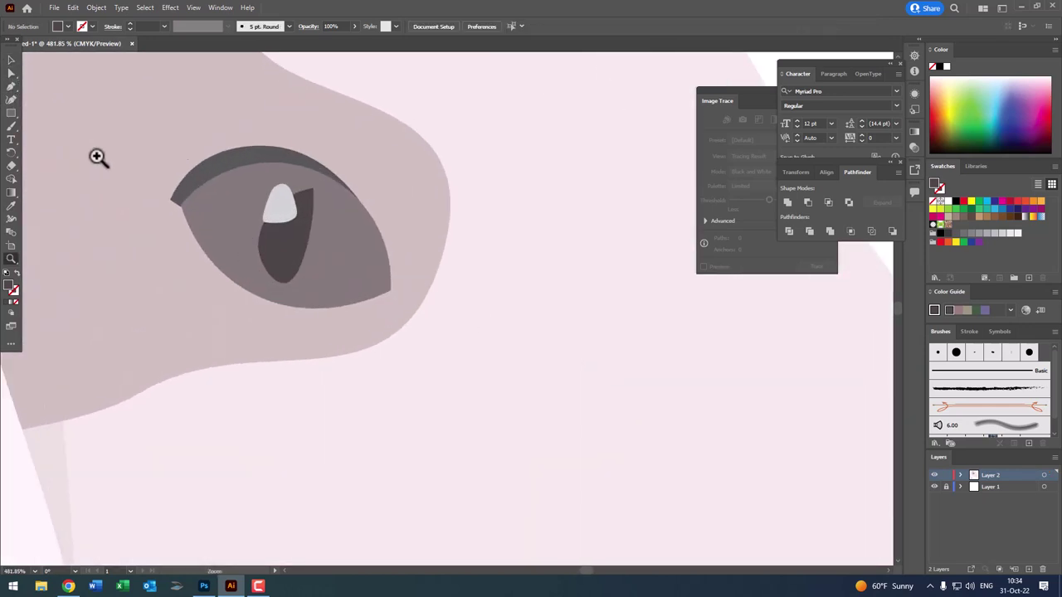
click(292, 221)
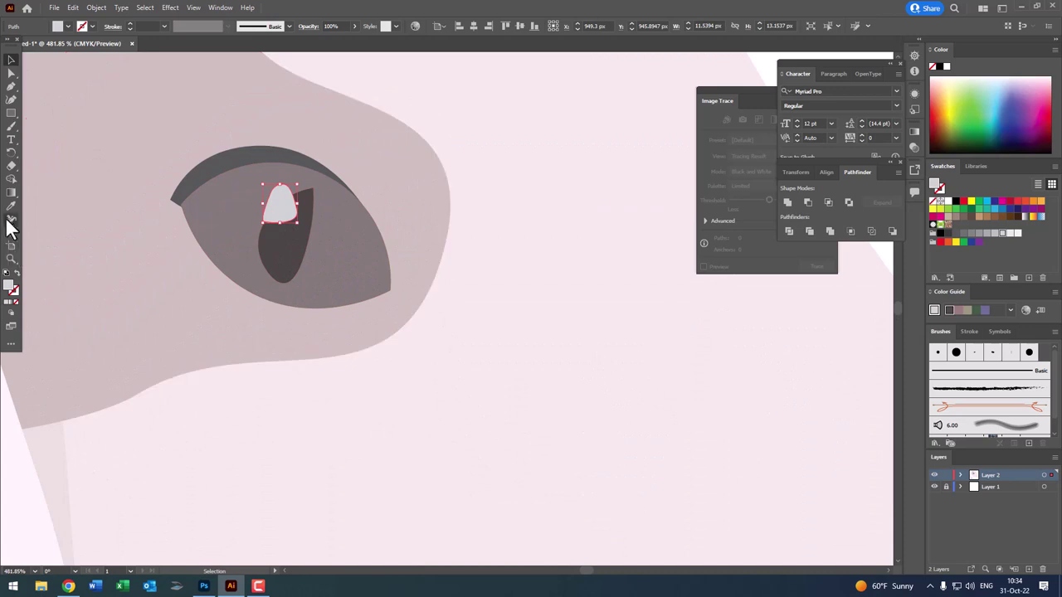
click(385, 264)
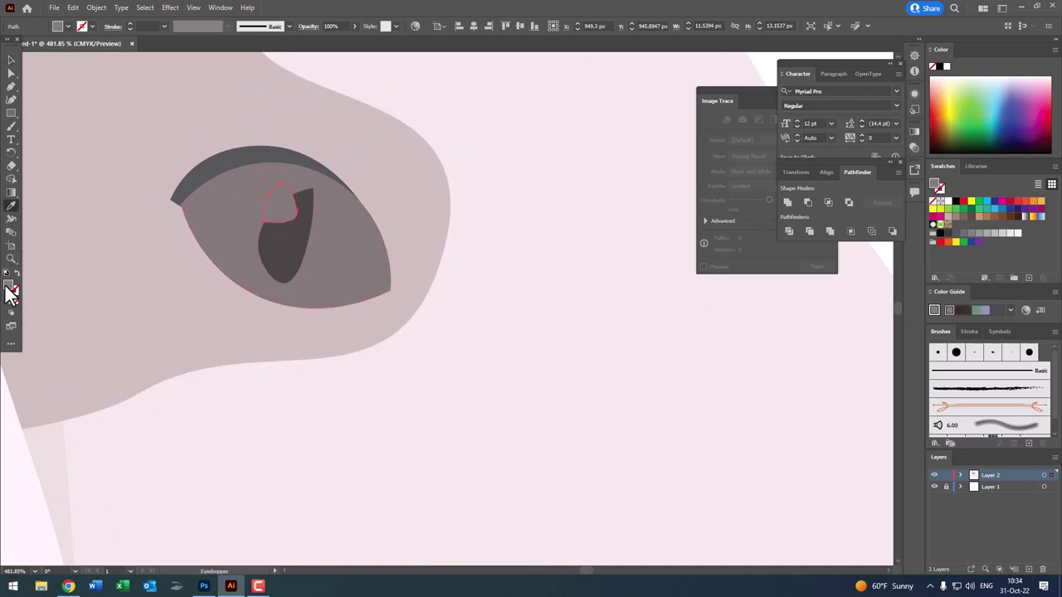
double_click(10, 288)
click(421, 244)
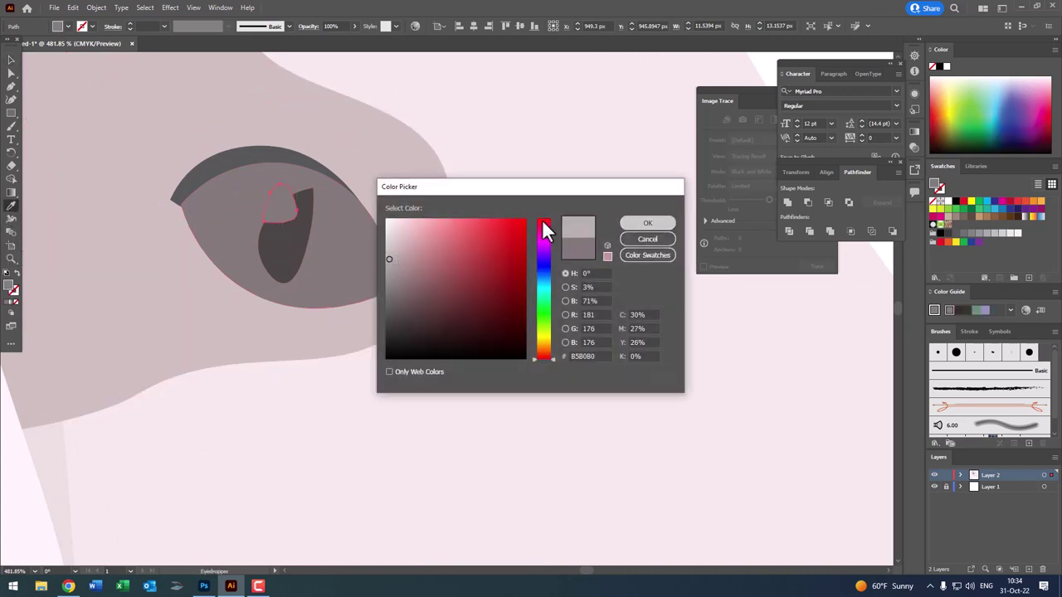
key(Return)
key(z)
alt+click(174, 218)
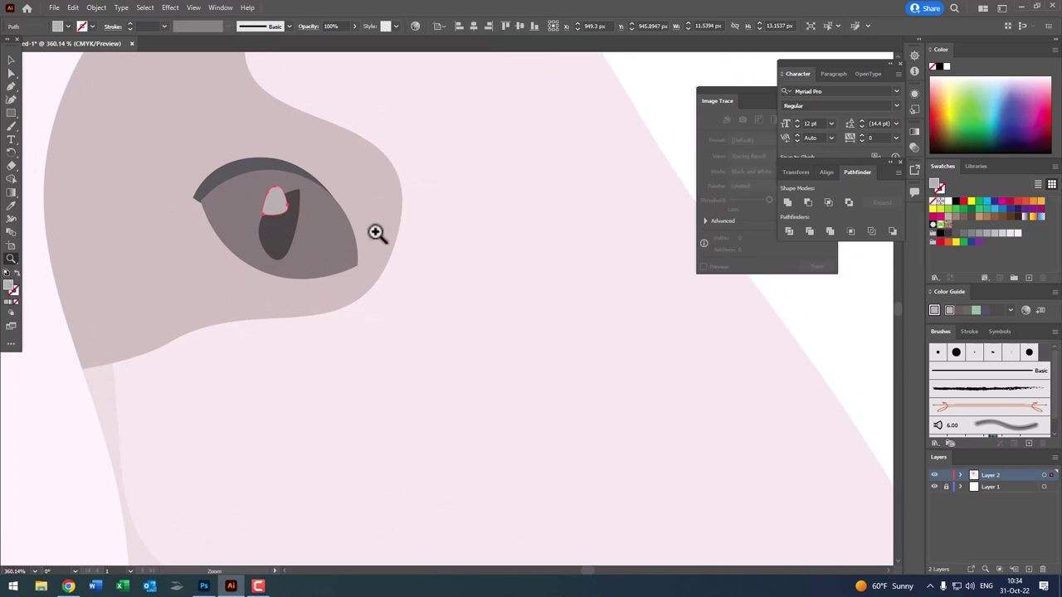
click(282, 186)
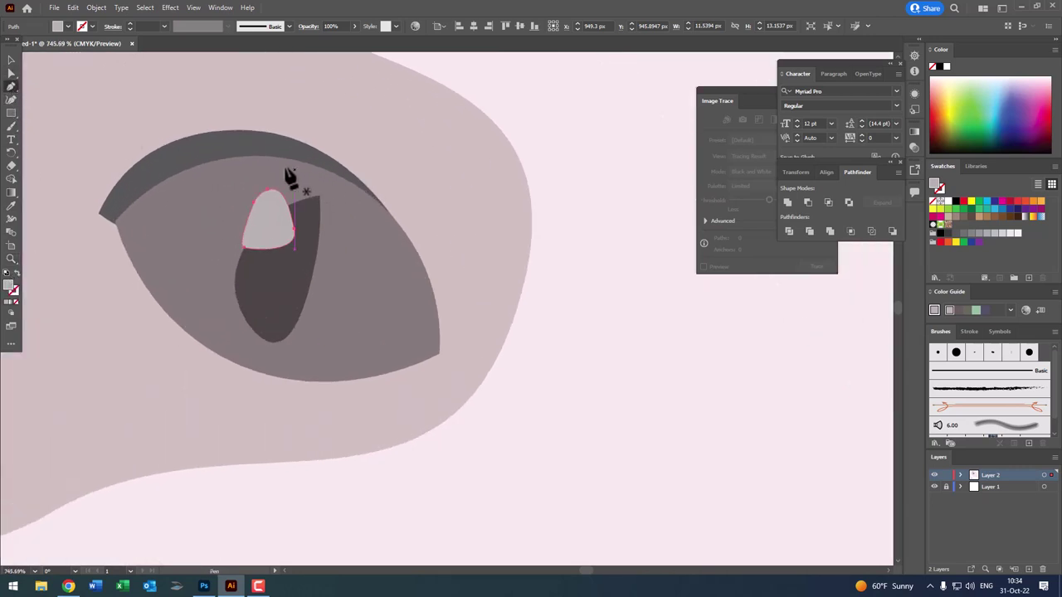
- Pen-draw a curved reflection shape across the eye's upper-left area
click(240, 190)
drag(357, 214, 346, 204)
drag(256, 350, 300, 463)
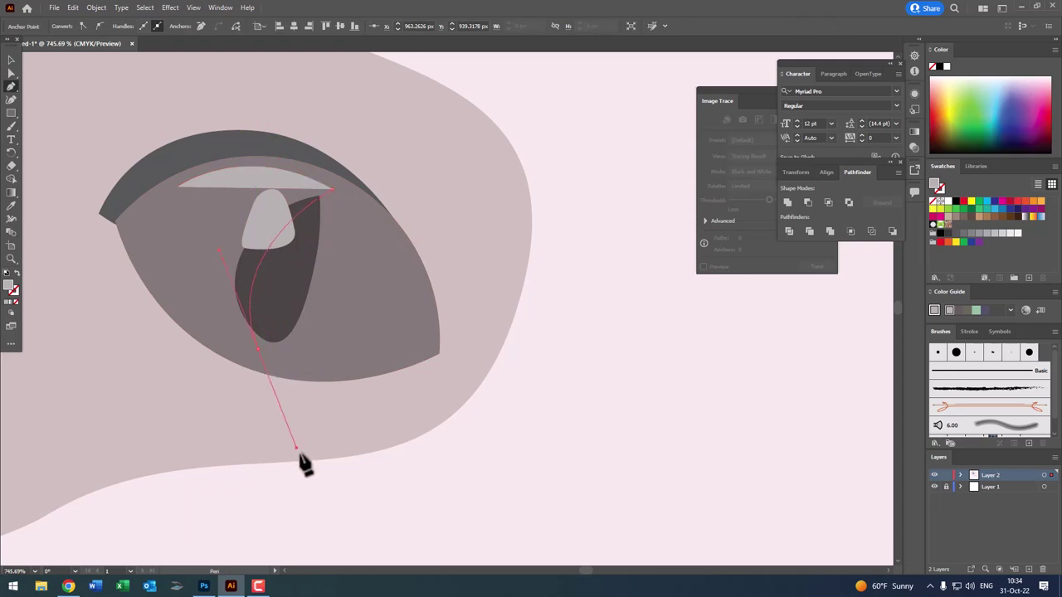
click(256, 349)
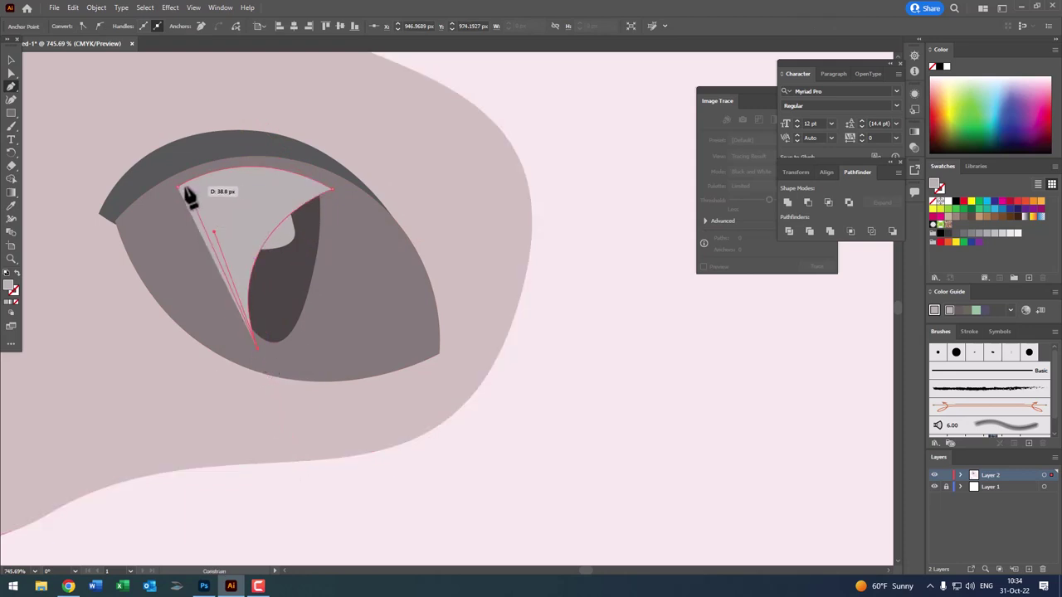
mouse_move(178, 189)
mouse_down()
mouse_move(269, 96)
mouse_move(232, 101)
mouse_move(209, 122)
mouse_up()
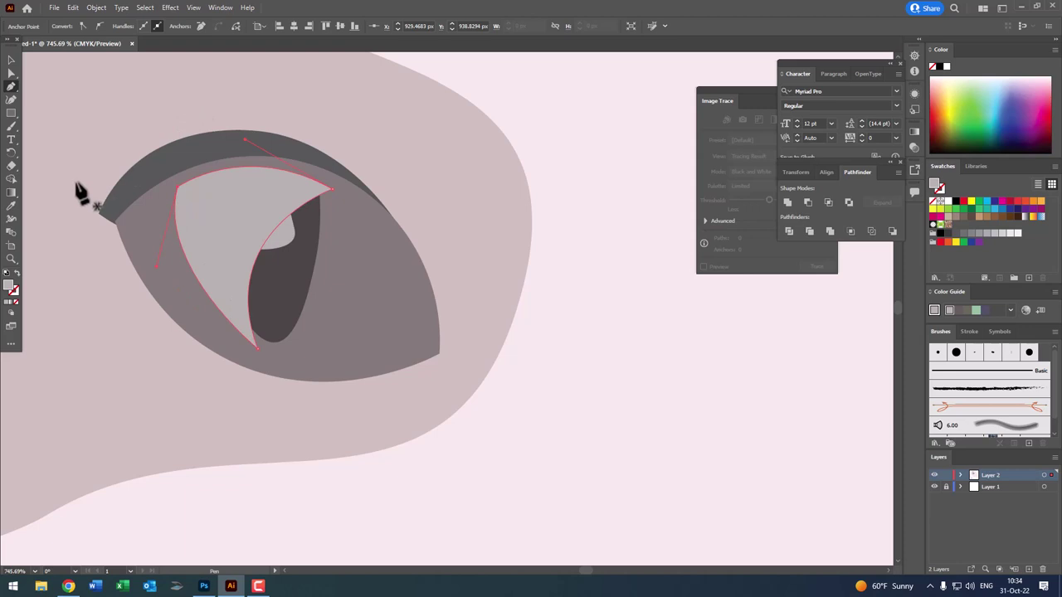
double_click(9, 287)
click(651, 223)
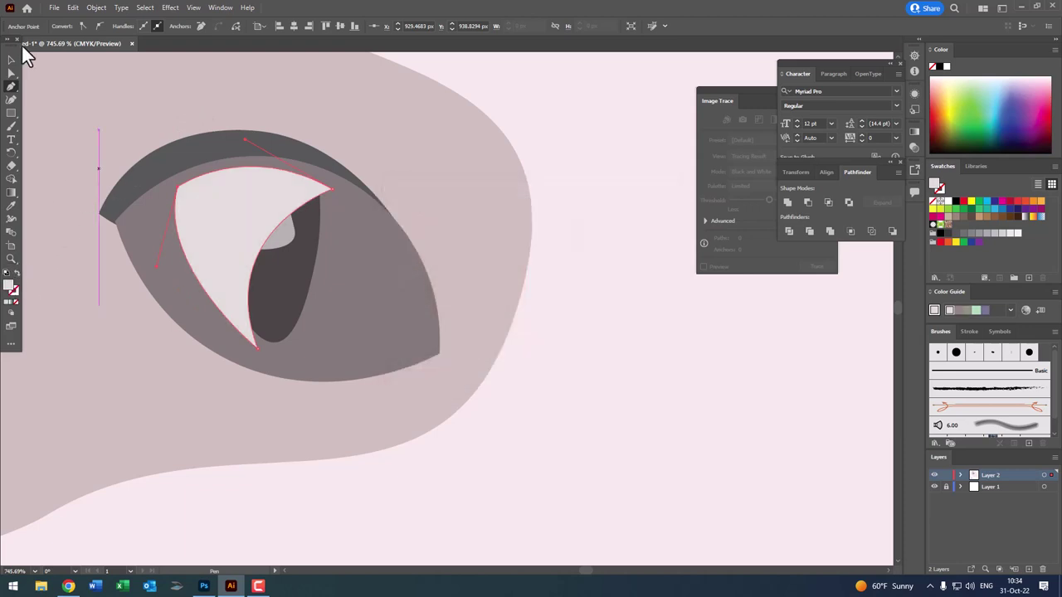
- Set the reflection shape's opacity to 28%
click(10, 60)
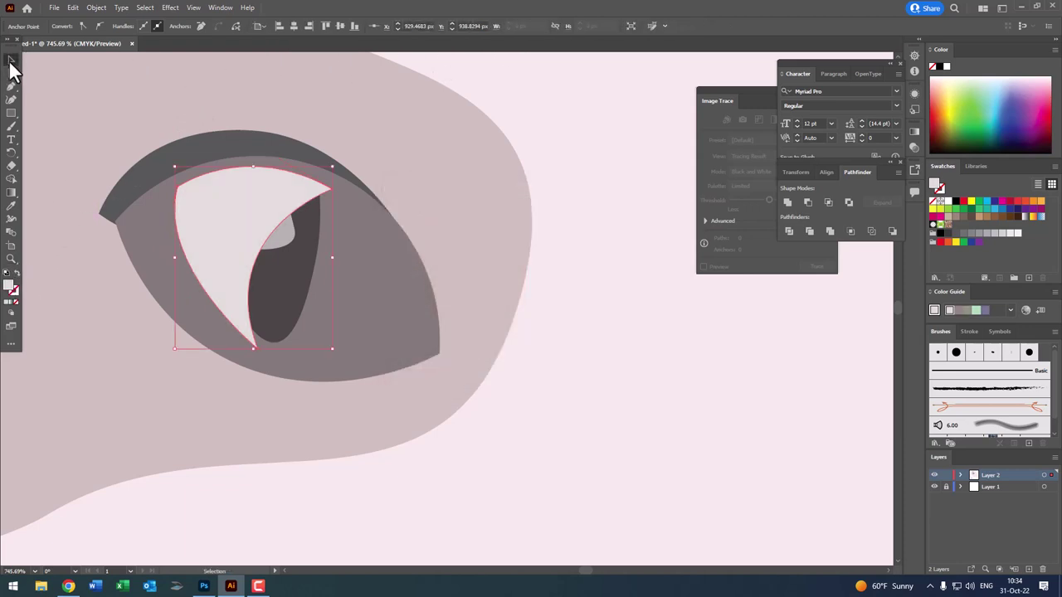
click(262, 220)
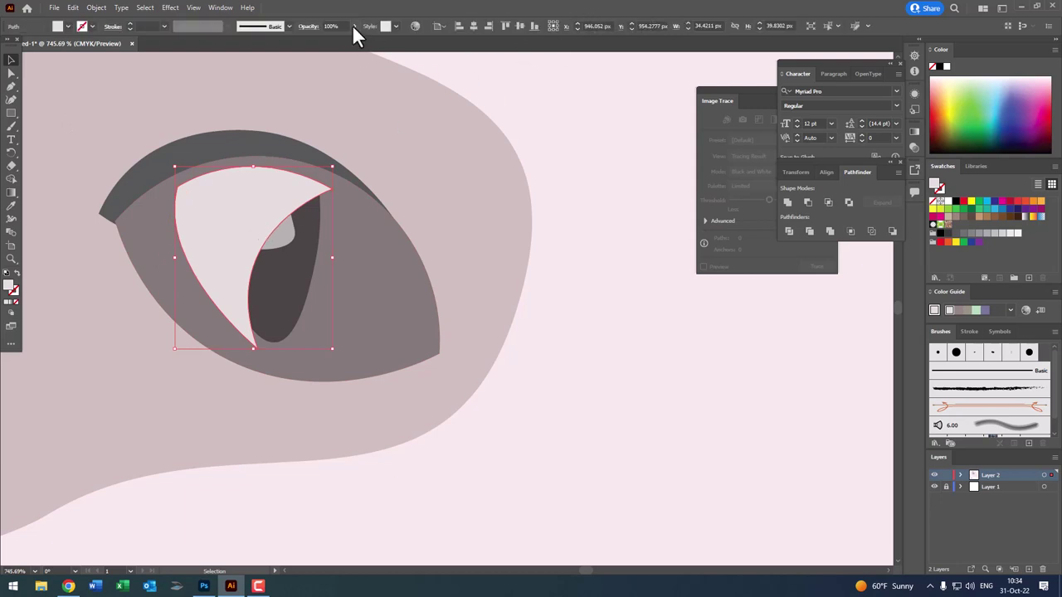
drag(332, 42, 315, 38)
mouse_move(411, 163)
mouse_down()
mouse_move(191, 243)
mouse_move(411, 164)
mouse_move(378, 131)
mouse_up()
key(z)
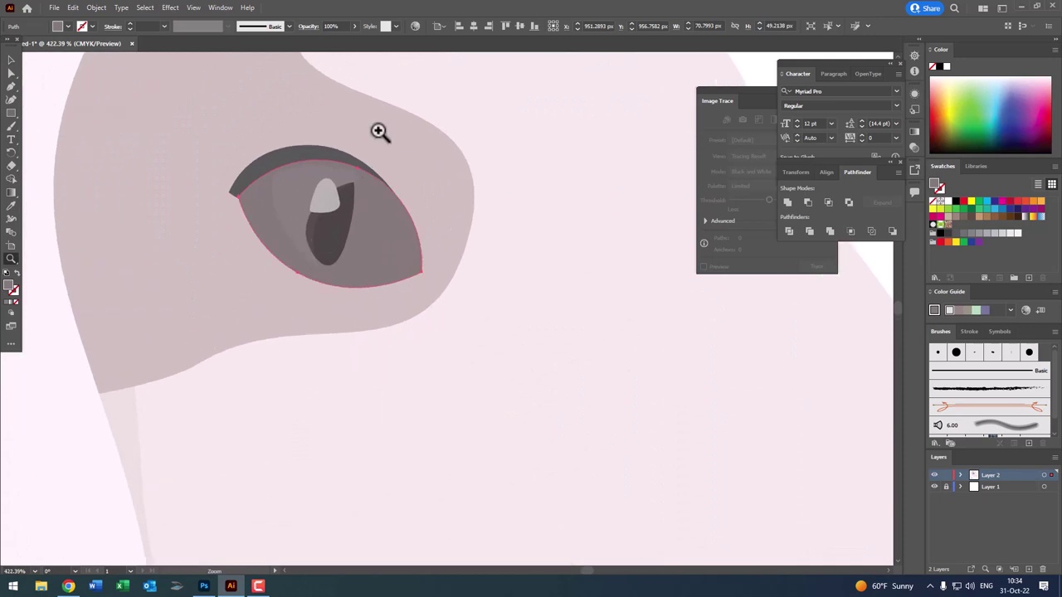
click(11, 60)
click(350, 207)
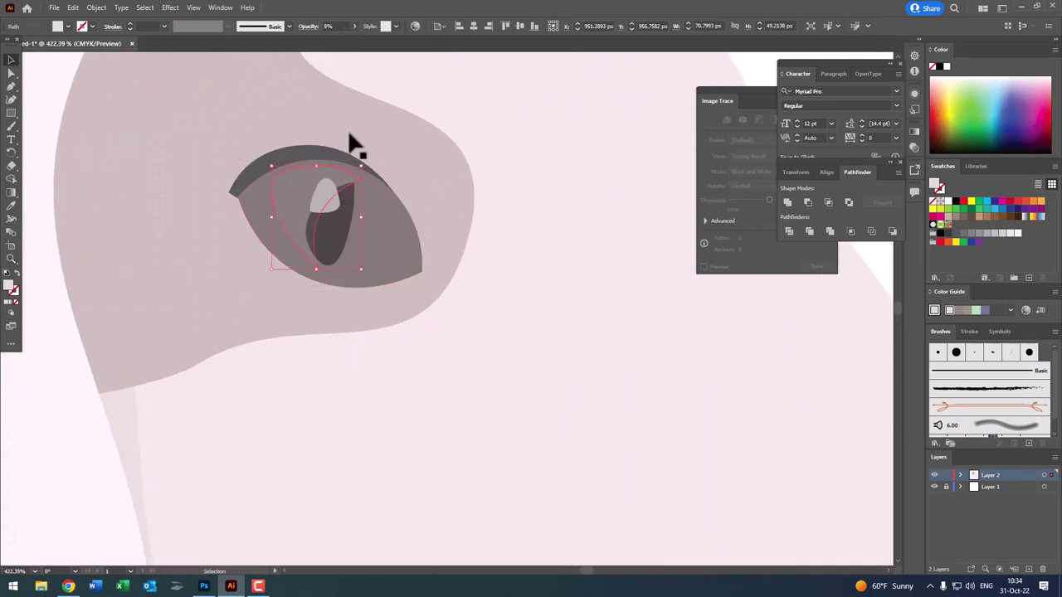
click(355, 26)
drag(338, 42, 324, 39)
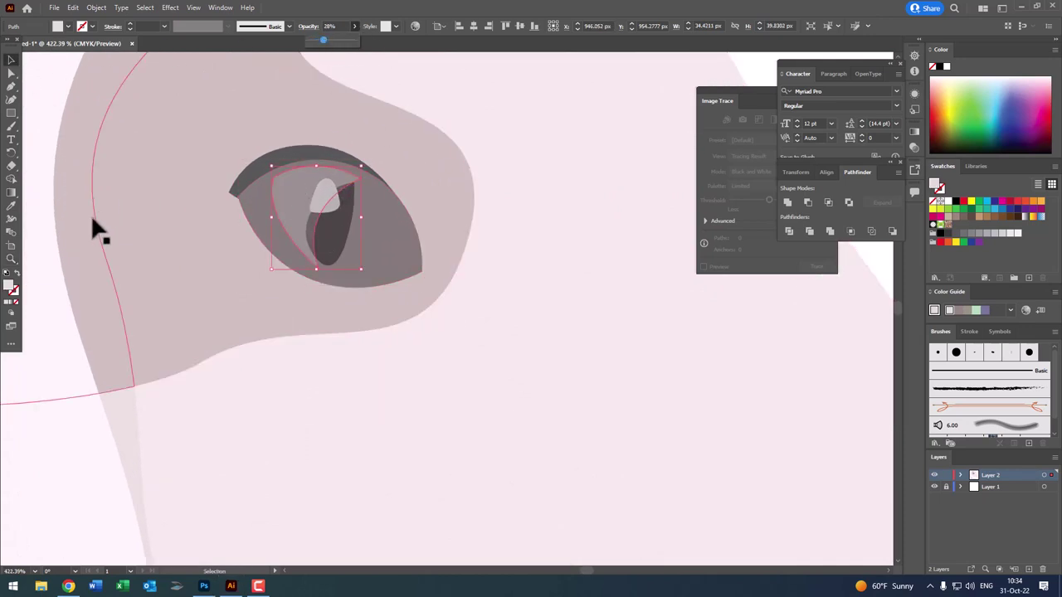
- Set the reflection's fill to near-white F7F5F5
double_click(10, 283)
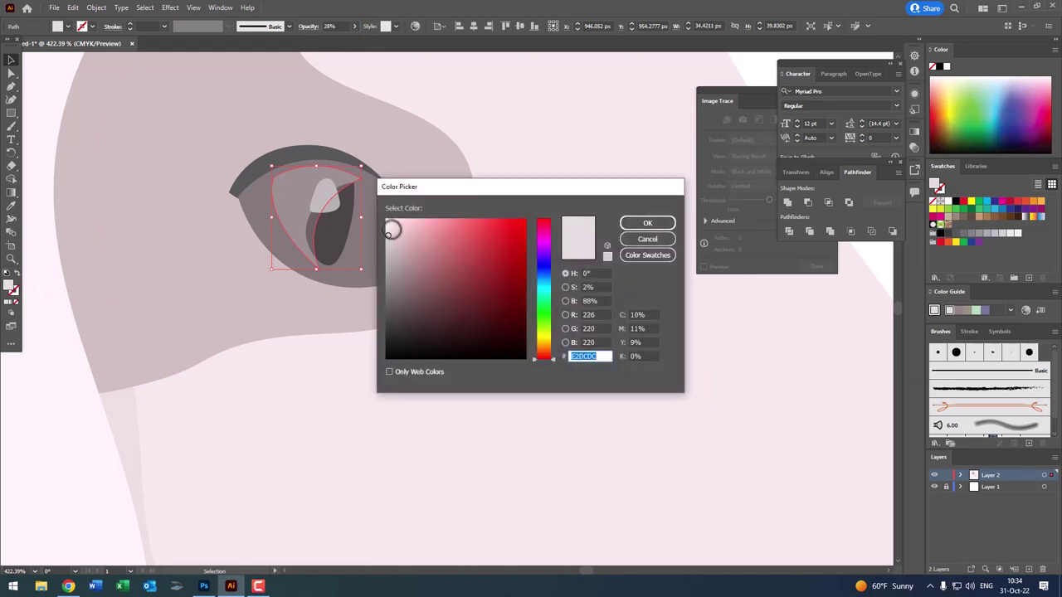
drag(391, 230, 386, 222)
click(660, 227)
key(z)
scroll(173, 174, down, 3)
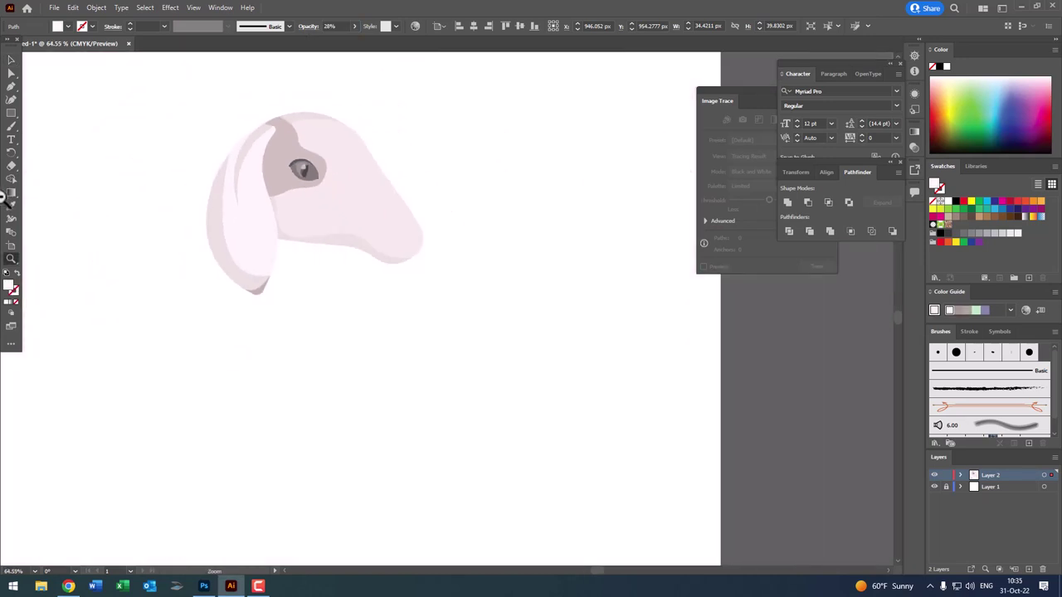
scroll(206, 221, up, 5)
scroll(344, 247, up, 2)
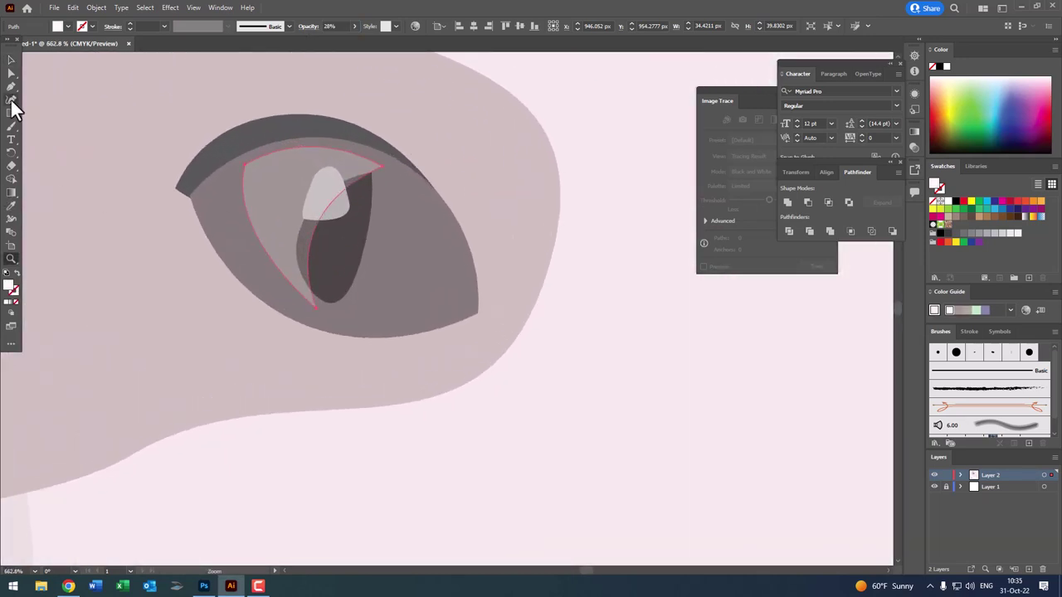
- Refine the reflection's curve by raising its middle point and lowering its upper-left point
click(12, 100)
click(306, 303)
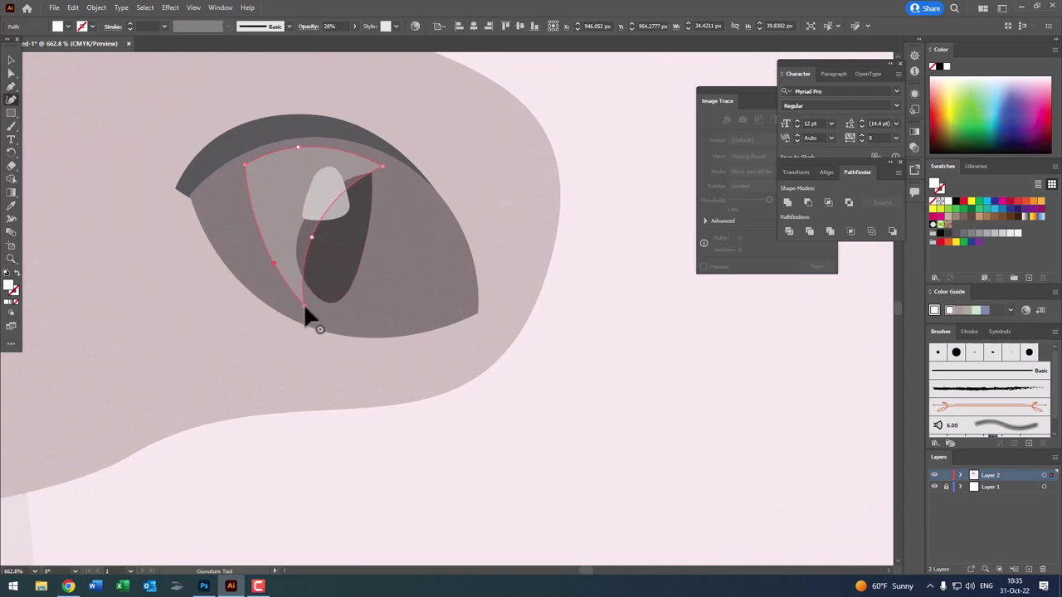
drag(311, 238, 316, 223)
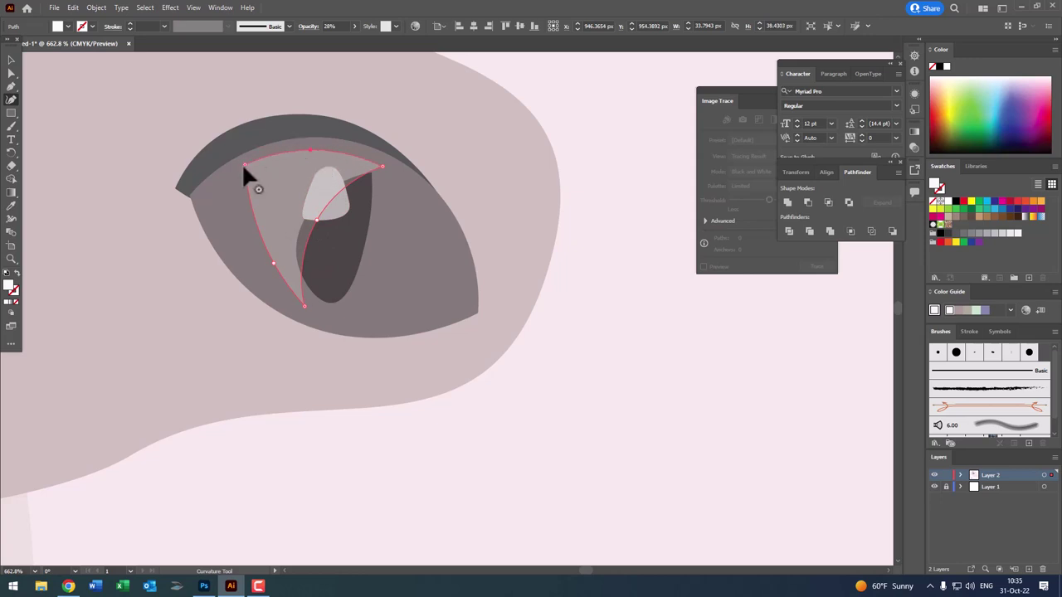
drag(245, 164, 247, 179)
key(z)
mouse_move(377, 169)
mouse_down()
mouse_move(105, 204)
mouse_move(132, 271)
mouse_up()
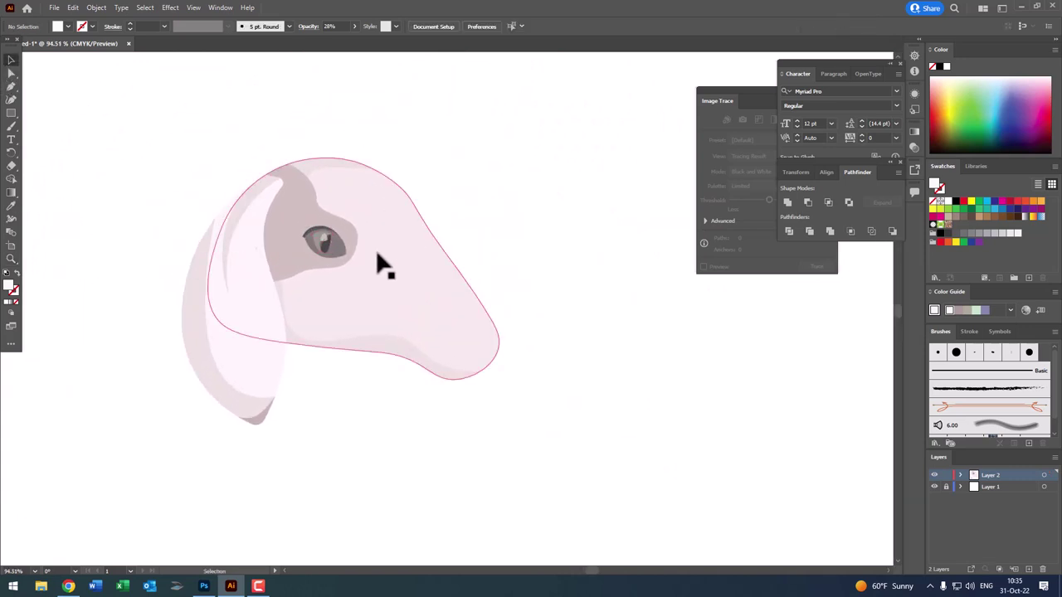
key(z)
drag(332, 237, 467, 340)
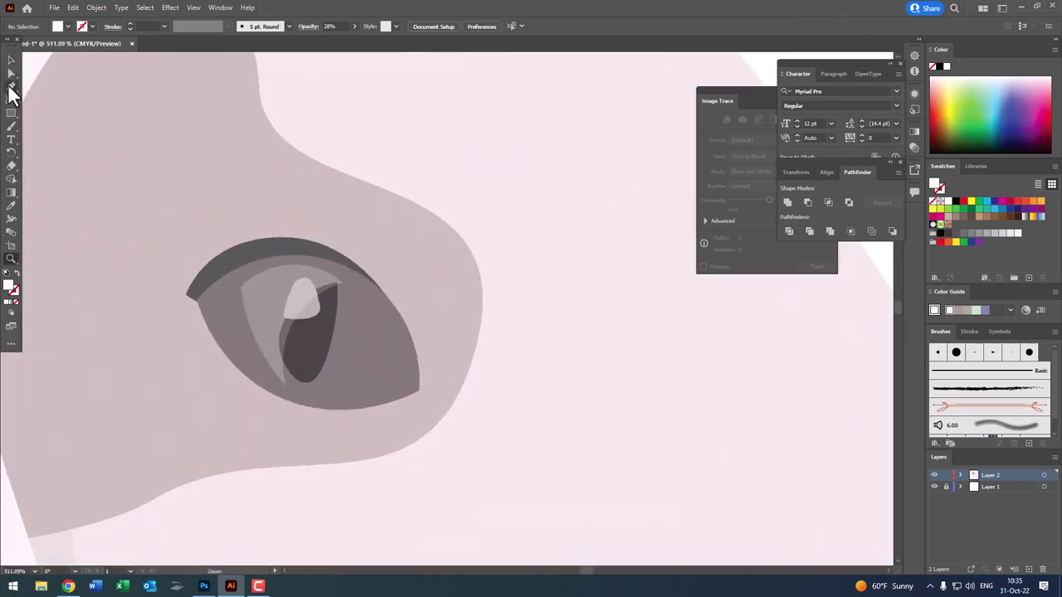
- Group the eye shape, lower eye shape and surrounding dark patch together
click(354, 298)
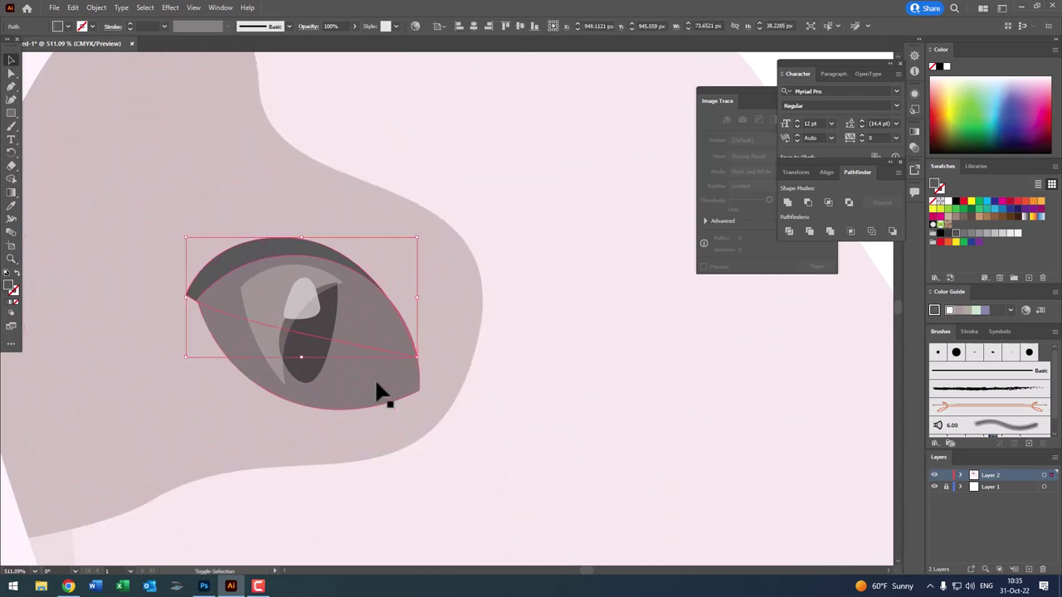
shift+click(332, 386)
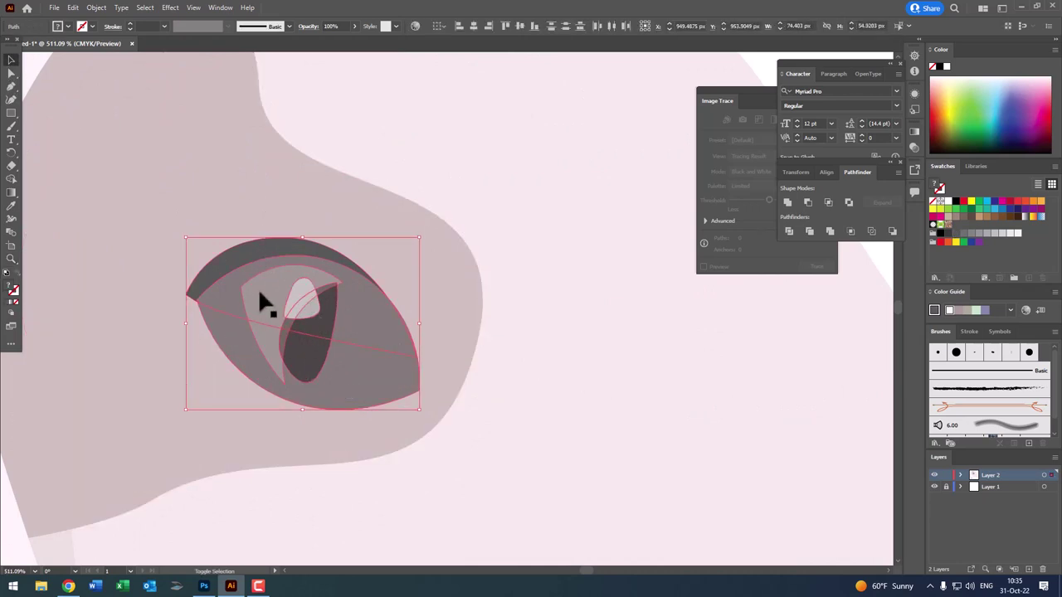
shift+click(260, 225)
click(96, 7)
click(111, 61)
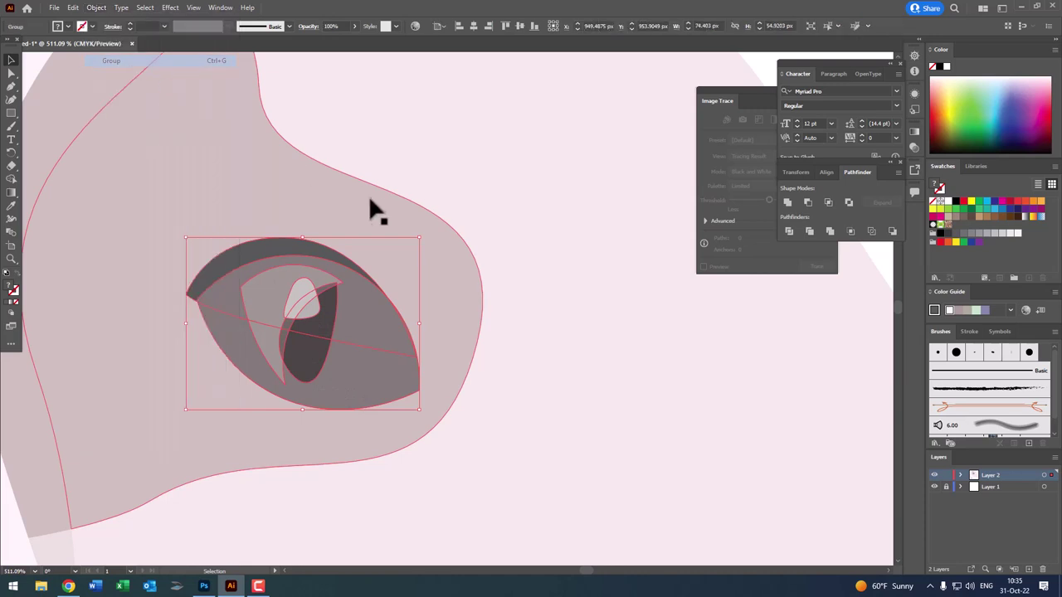
key(z)
drag(373, 211, 83, 268)
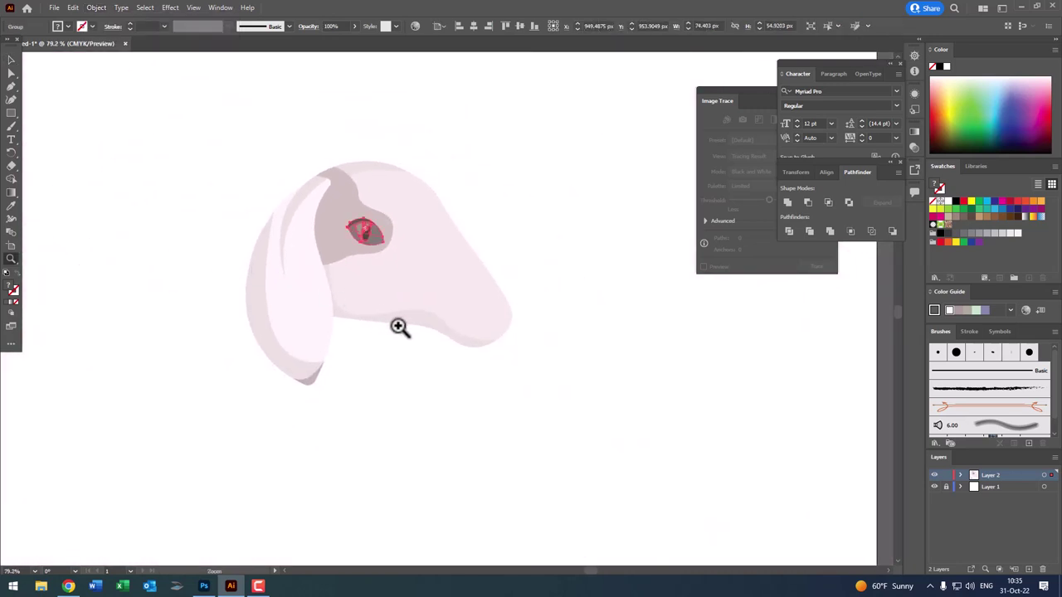
- Pen-draw a closed tapering shape from the forehead down toward the muzzle
drag(398, 326, 355, 324)
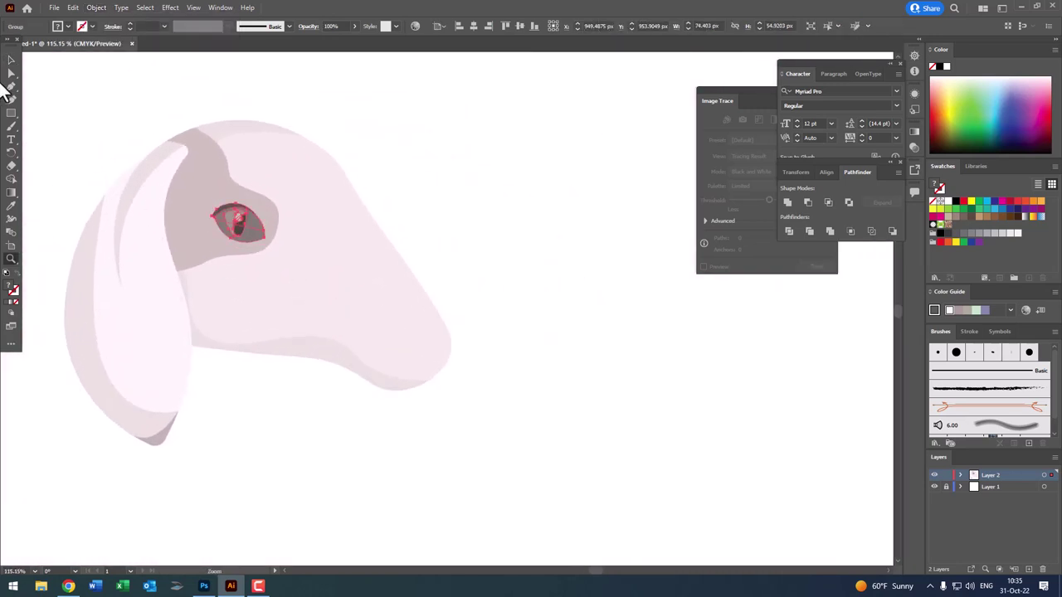
ctrl+click(635, 368)
drag(531, 405, 519, 328)
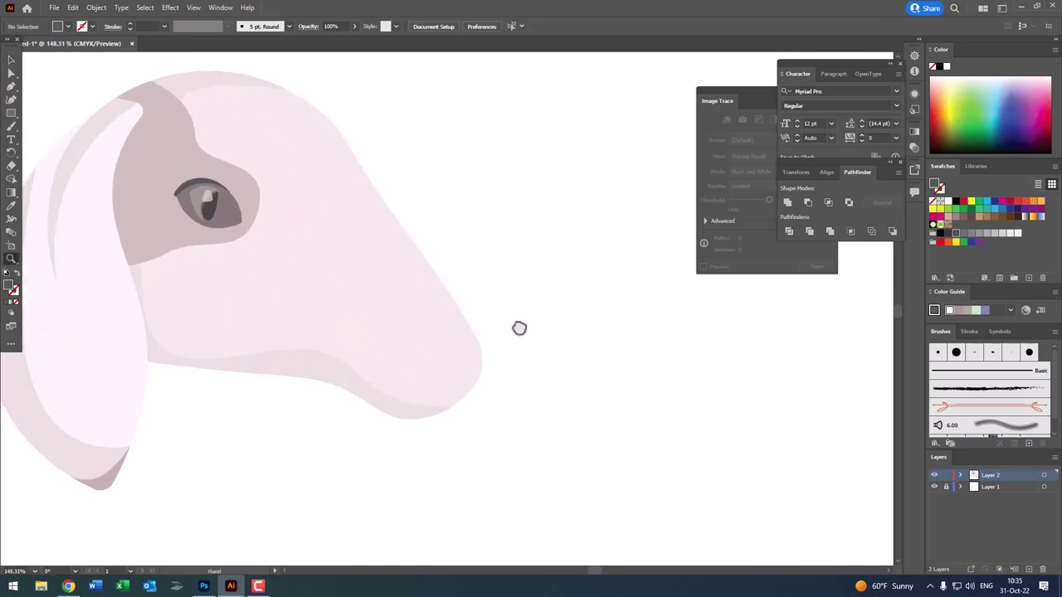
click(411, 259)
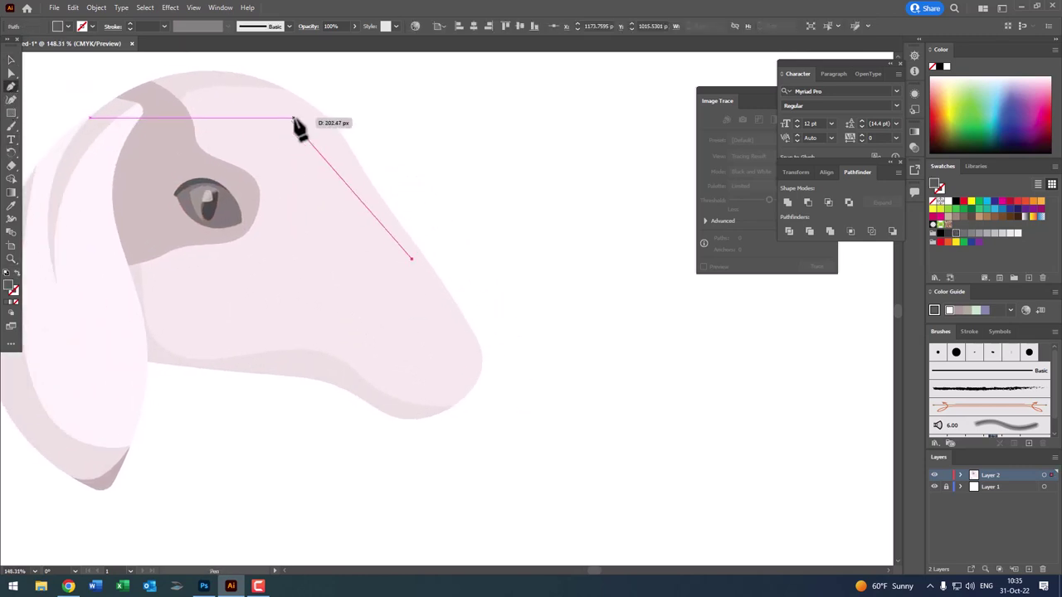
drag(302, 123, 257, 97)
drag(200, 117, 240, 139)
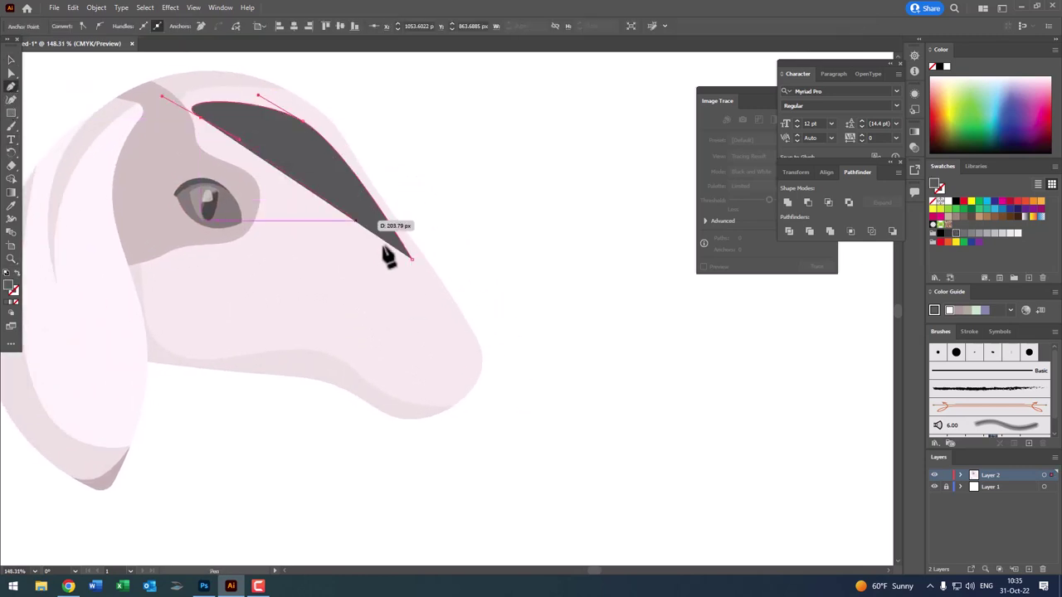
mouse_move(375, 259)
mouse_down()
mouse_move(393, 299)
mouse_move(137, 213)
mouse_move(321, 268)
mouse_up()
click(412, 258)
key(z)
- Reshape the streak with the Curvature tool: fuller top, slimmer right edge, raised lower tip
click(12, 98)
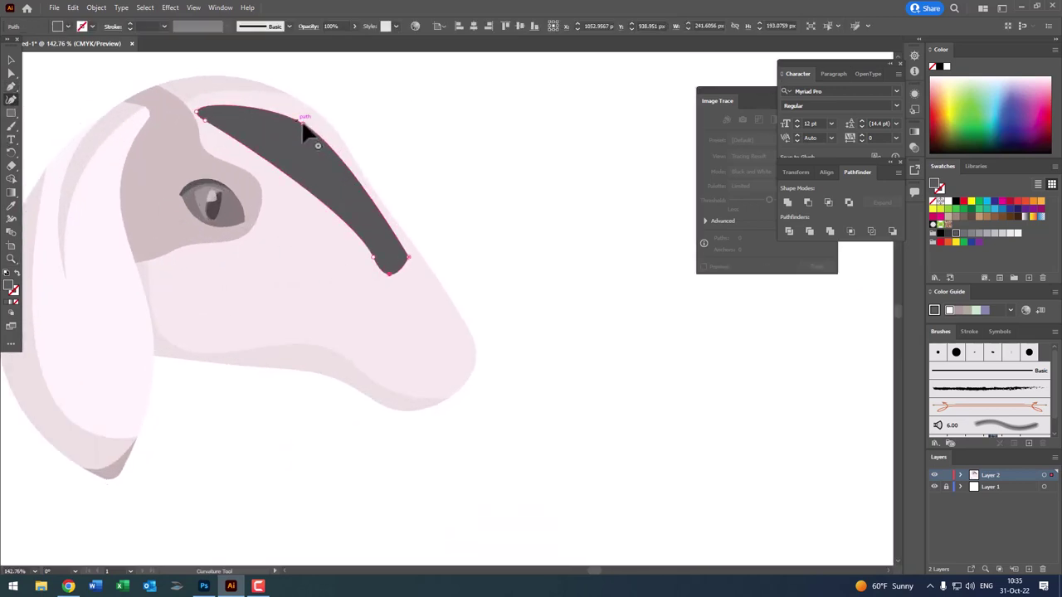
drag(302, 123, 305, 106)
drag(379, 175, 358, 175)
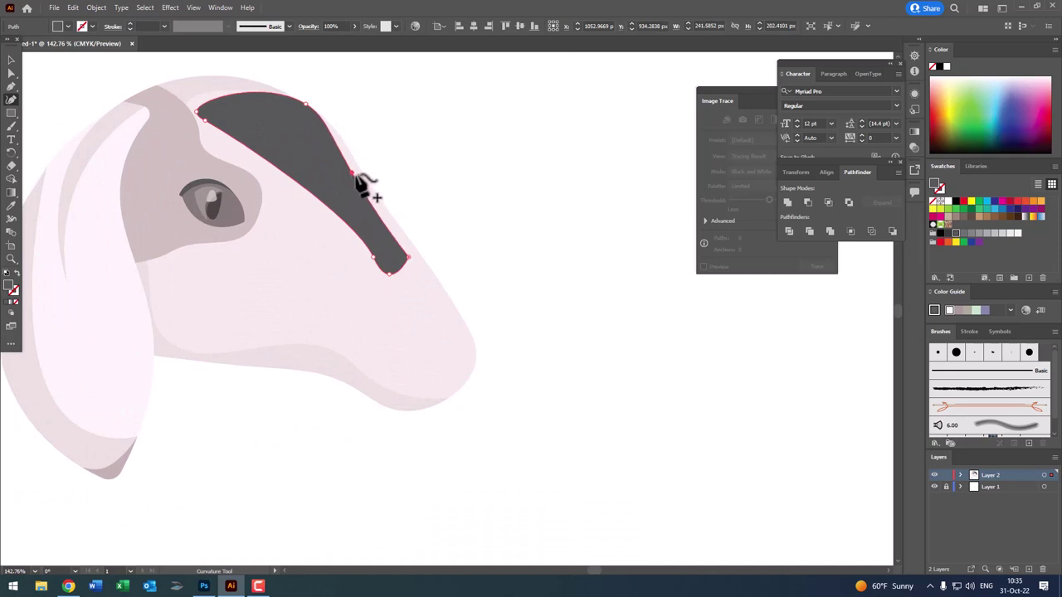
drag(307, 107, 299, 109)
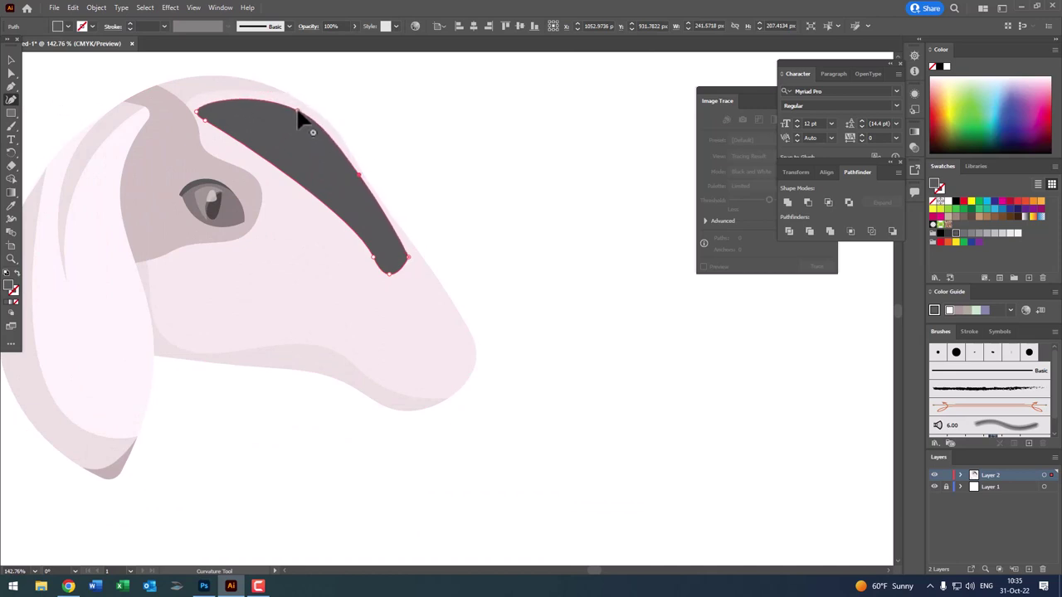
drag(198, 111, 354, 236)
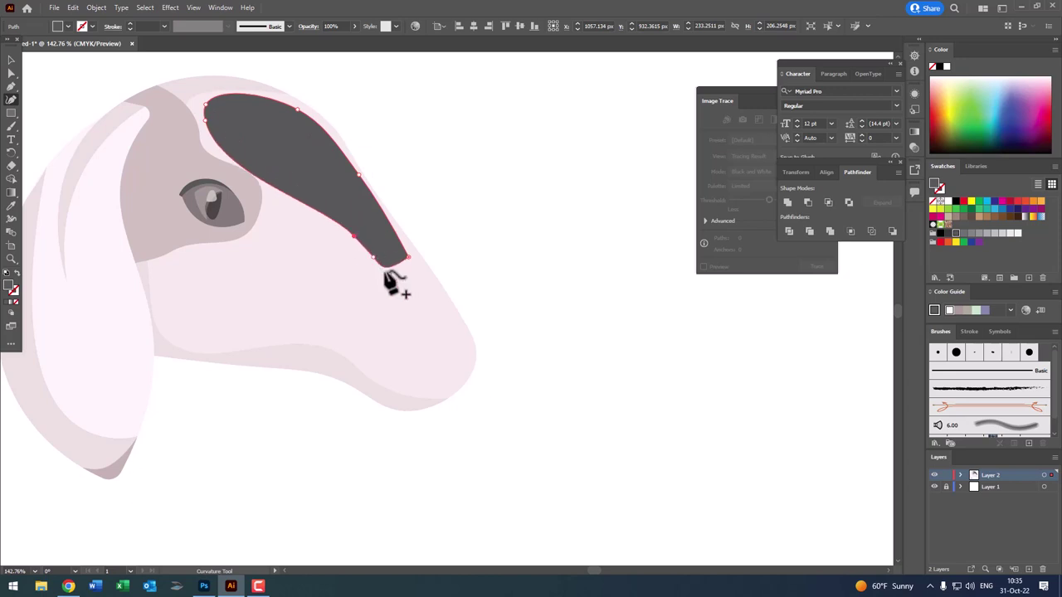
drag(384, 271, 385, 268)
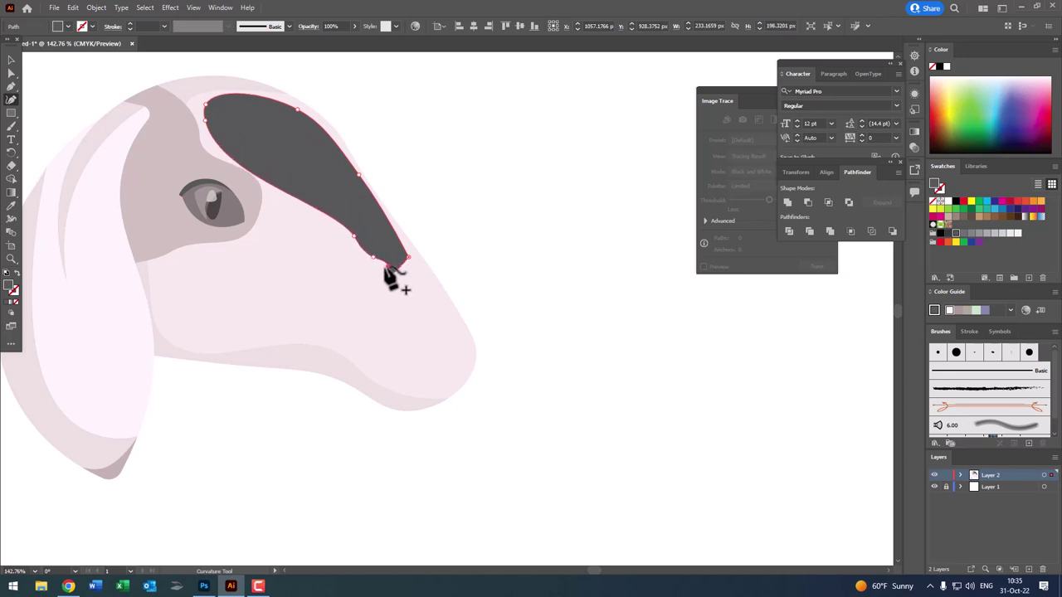
click(384, 267)
- Adjust the streak's tip anchor with Direct Selection, then select the whole shape
key(z)
mouse_move(407, 260)
mouse_down()
mouse_move(166, 178)
mouse_move(356, 202)
mouse_up()
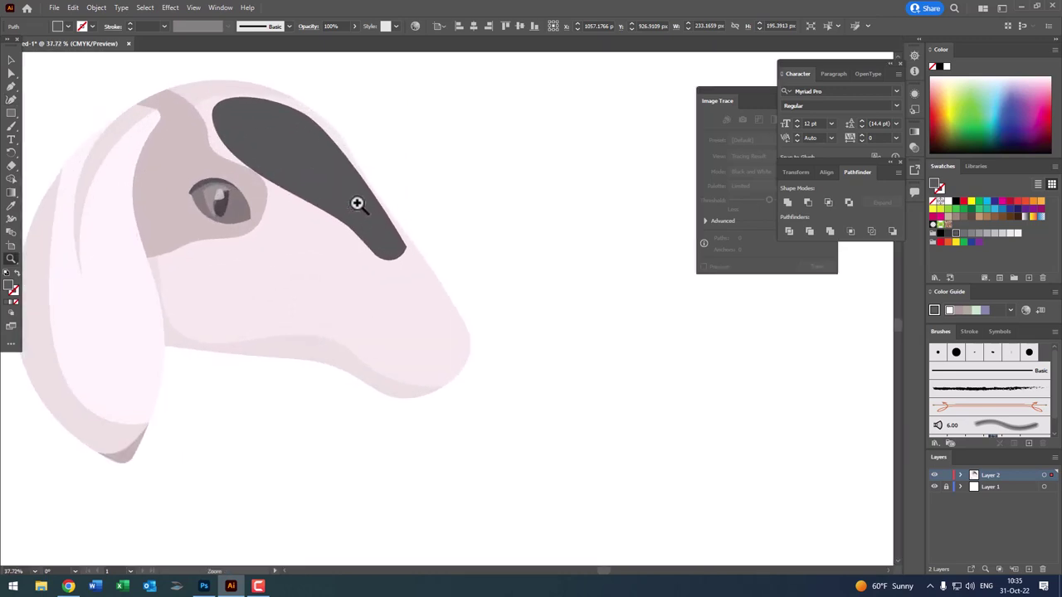
click(12, 73)
click(398, 249)
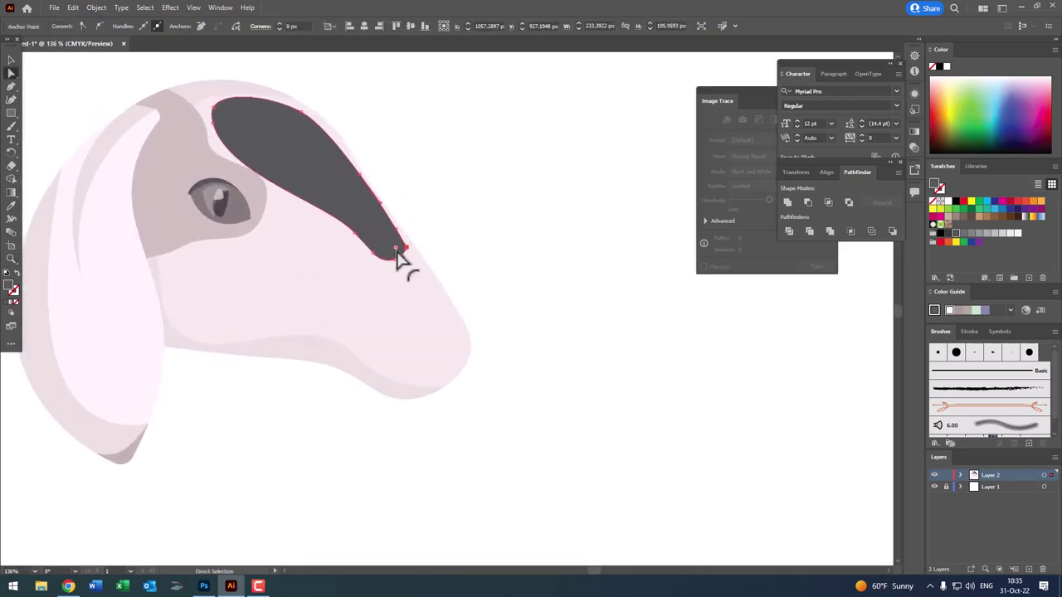
drag(383, 255, 166, 220)
click(11, 62)
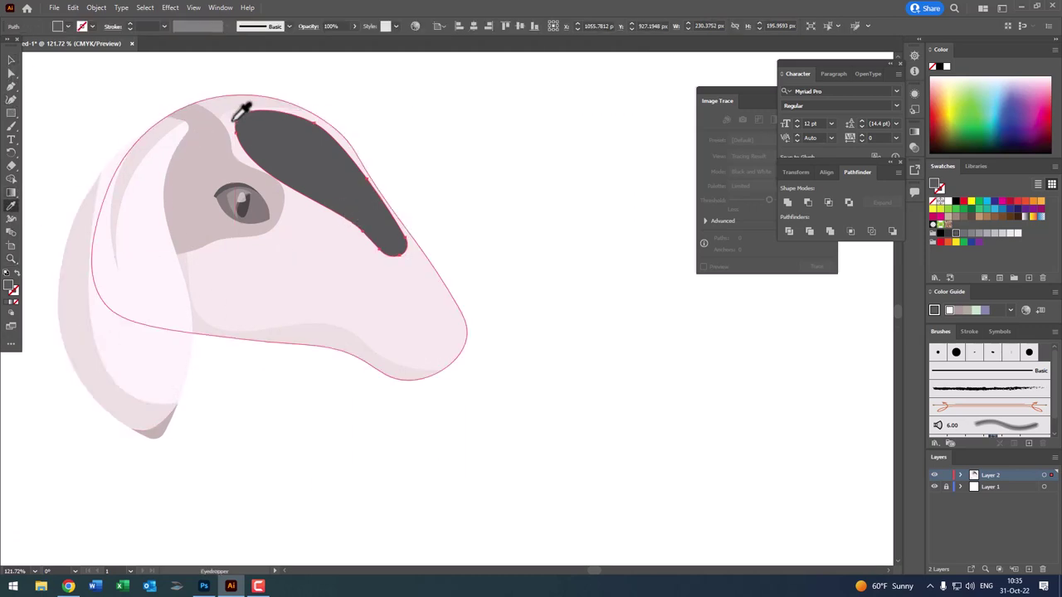
- Eyedrop the head's pale colour onto the forehead streak and lighten it in the Color Picker
key(/)
key(z)
alt+click(277, 158)
alt+click(194, 197)
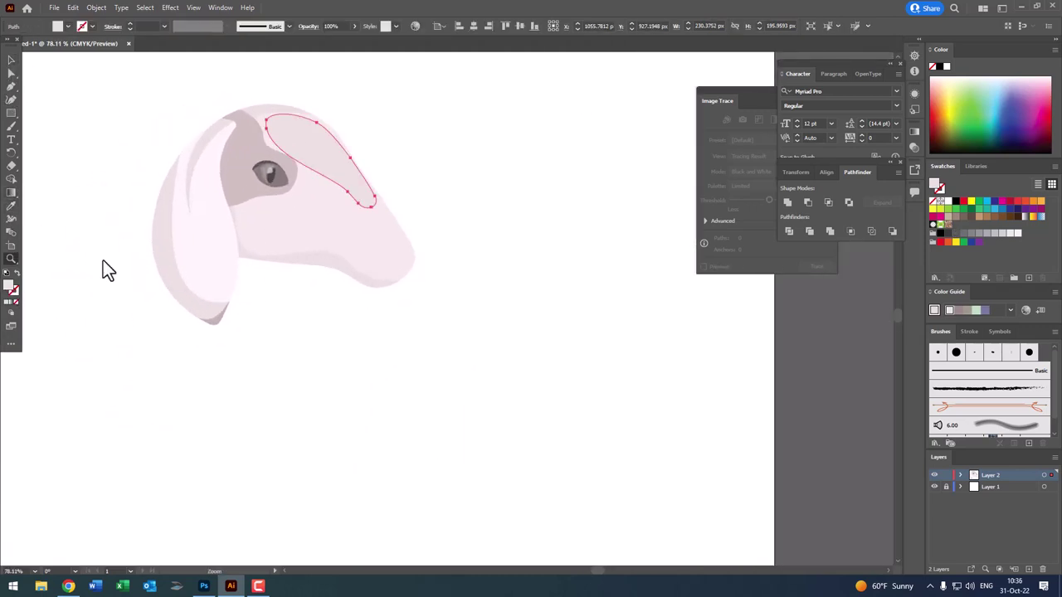
double_click(9, 285)
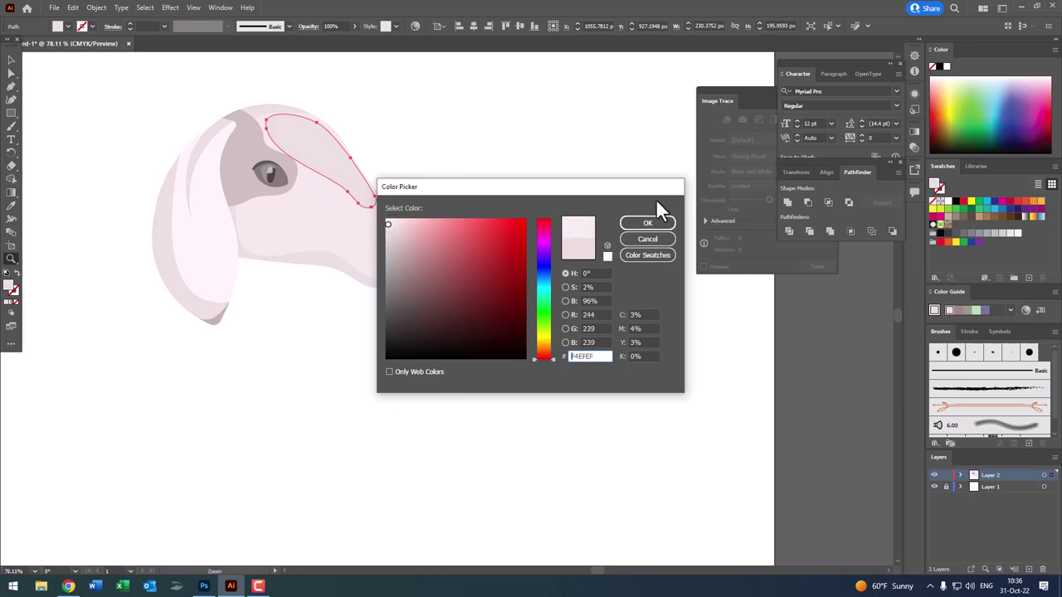
click(648, 223)
drag(268, 190, 368, 277)
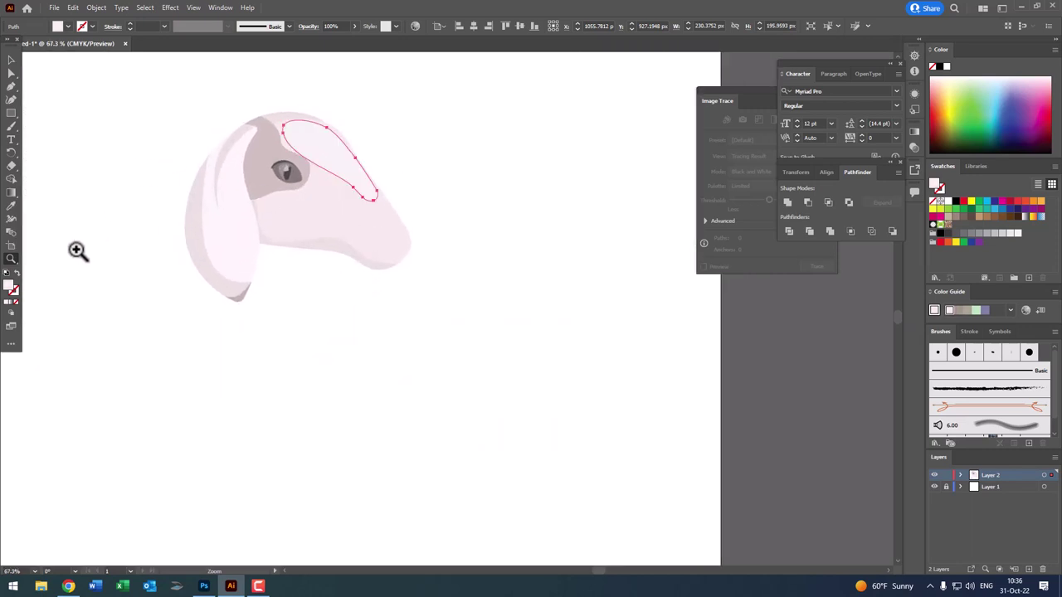
- Refine the streak's fill twice more until it is a very pale pink
double_click(11, 286)
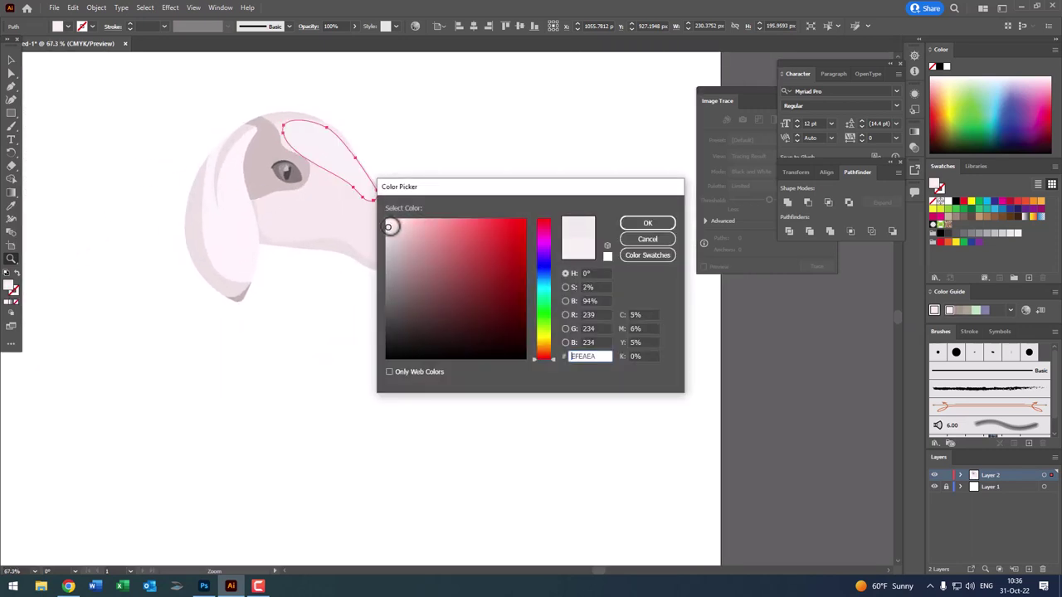
click(648, 223)
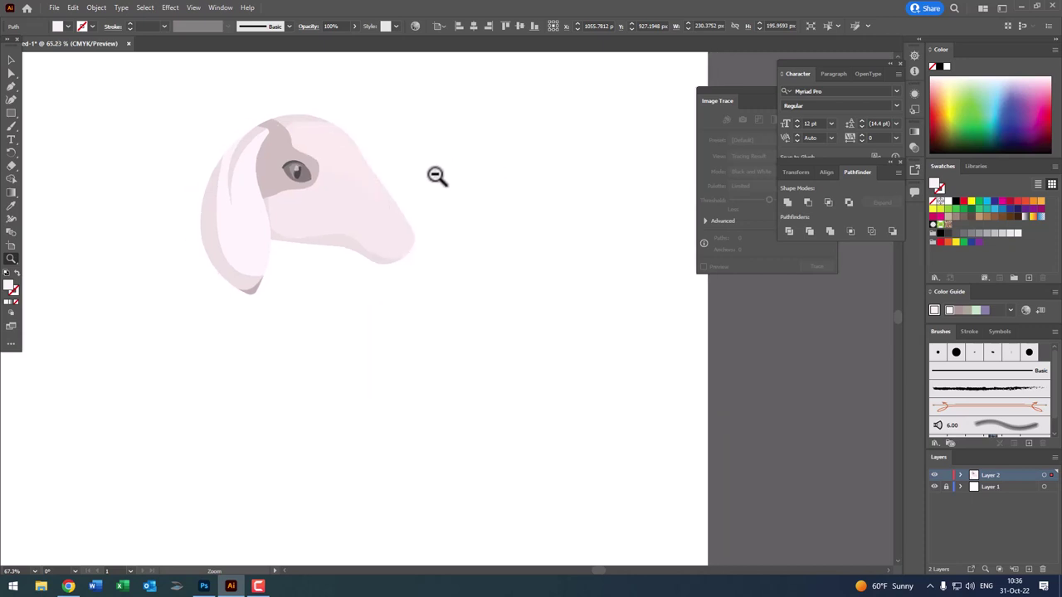
drag(434, 173, 367, 240)
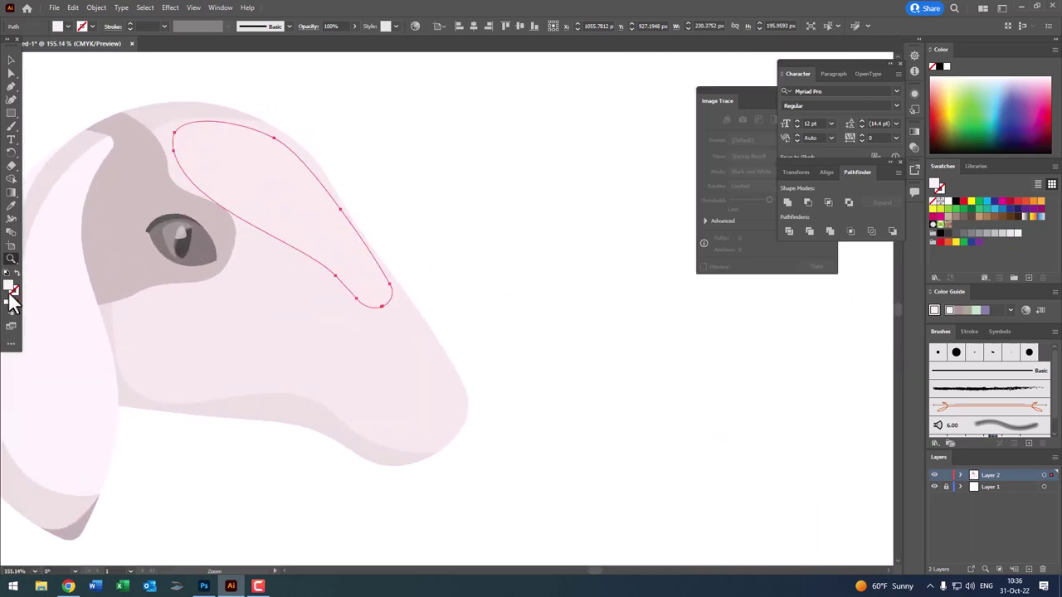
double_click(10, 286)
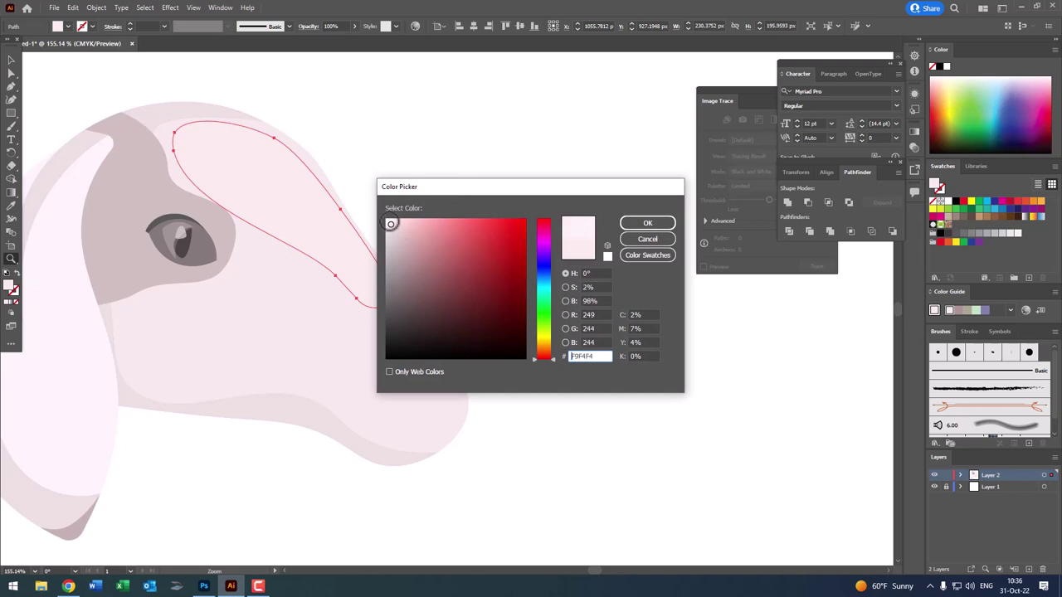
click(646, 228)
drag(421, 182, 296, 206)
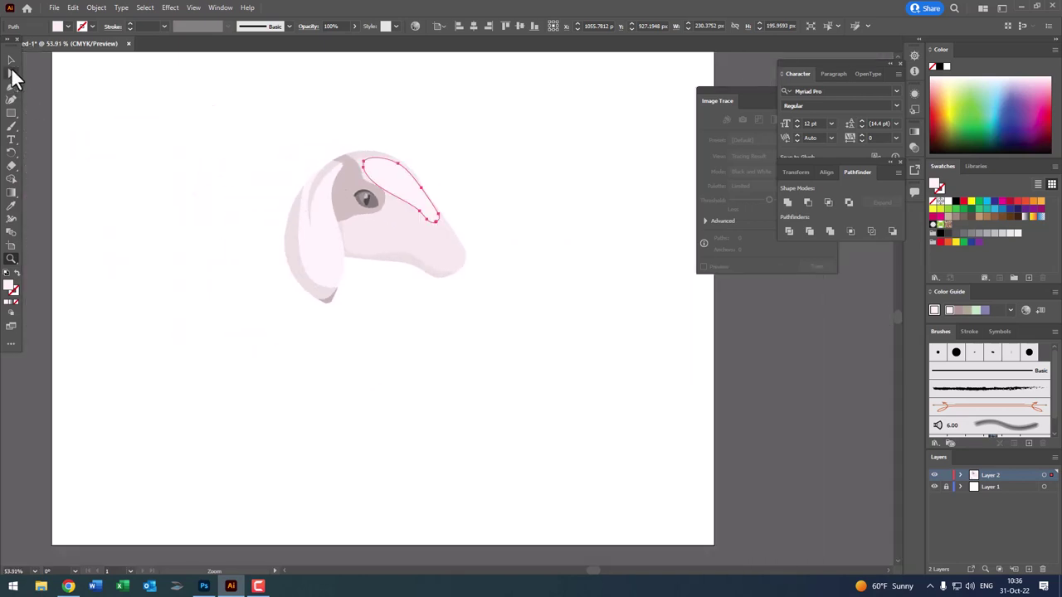
- Draw a closed, curved nose shape with the Pen tool at the muzzle tip
ctrl+click(645, 320)
drag(486, 244, 498, 340)
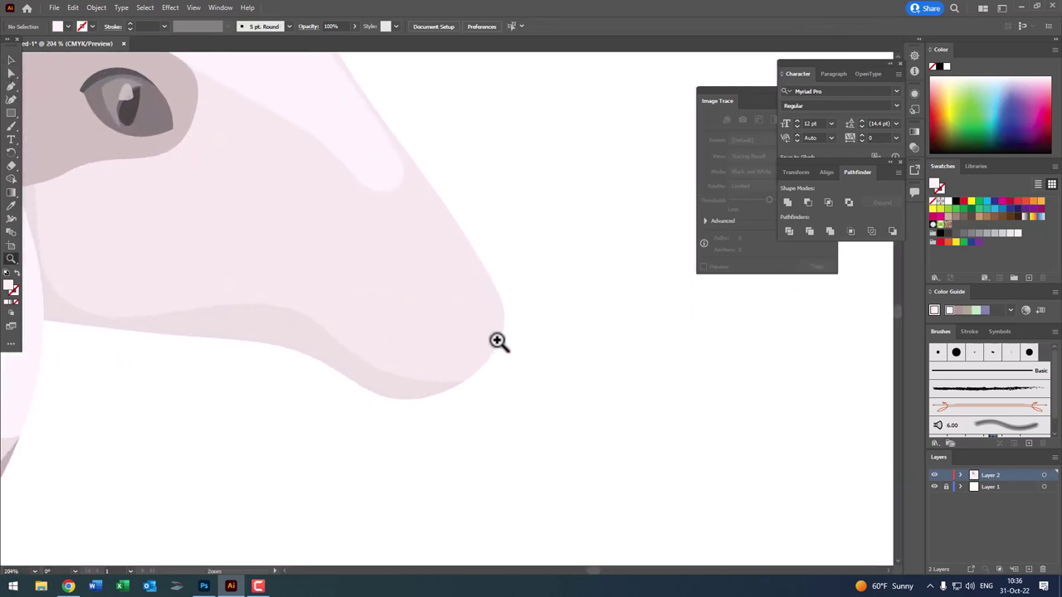
click(11, 88)
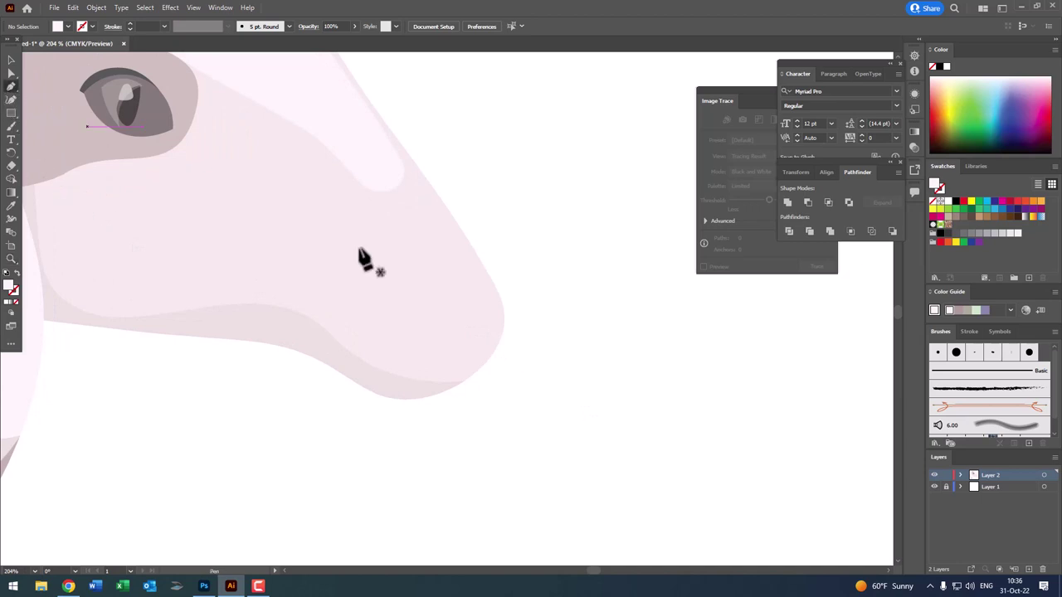
click(477, 366)
drag(504, 305, 524, 327)
drag(433, 287, 448, 317)
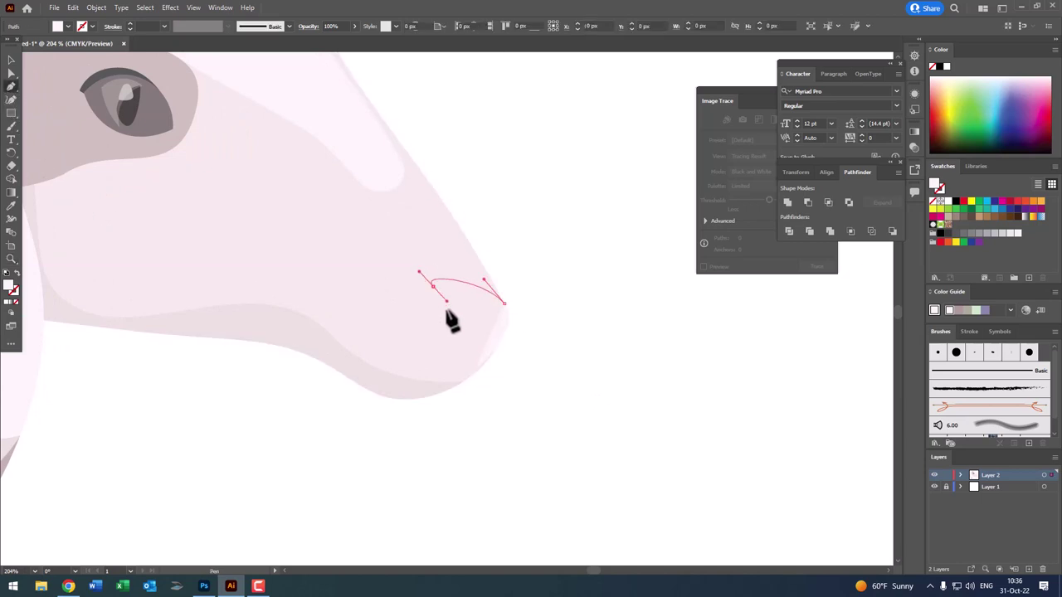
drag(477, 367, 533, 370)
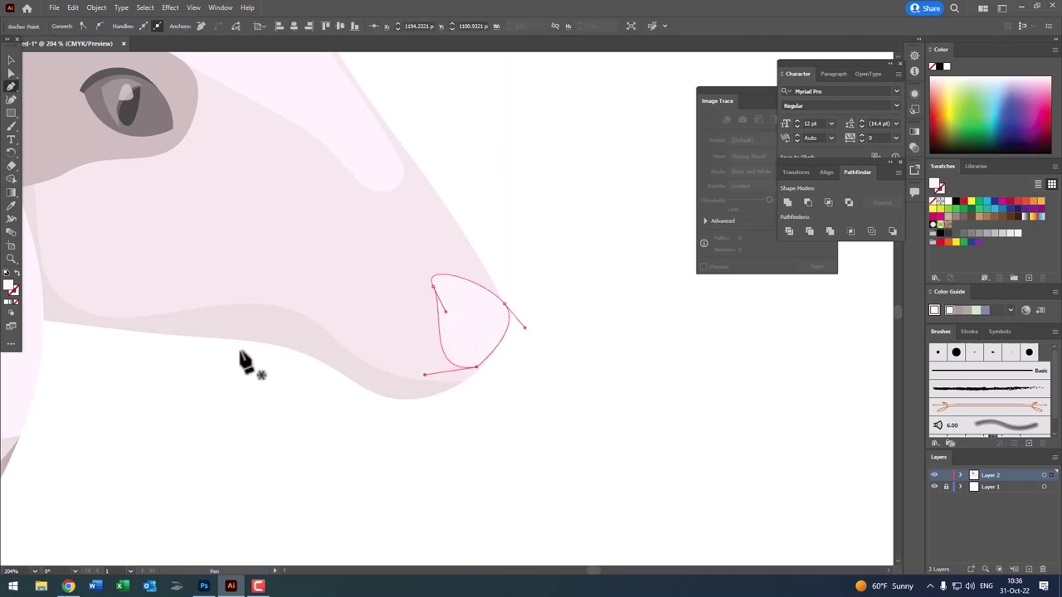
- Fill the nose with soft pink E5B7B7
double_click(8, 288)
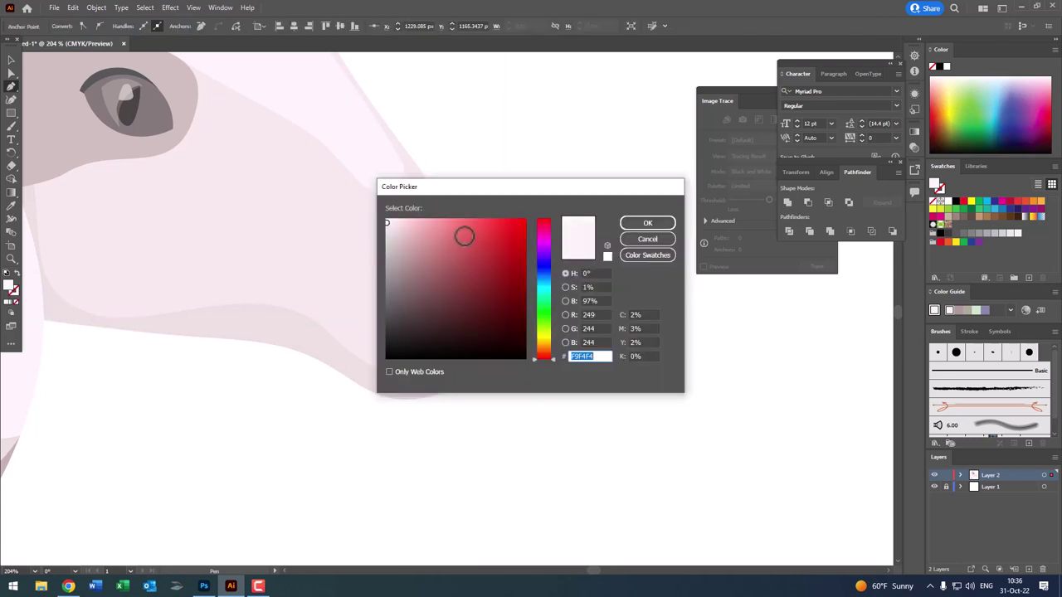
click(413, 232)
click(627, 226)
key(z)
mouse_move(464, 174)
mouse_down()
mouse_move(307, 197)
mouse_move(470, 218)
mouse_up()
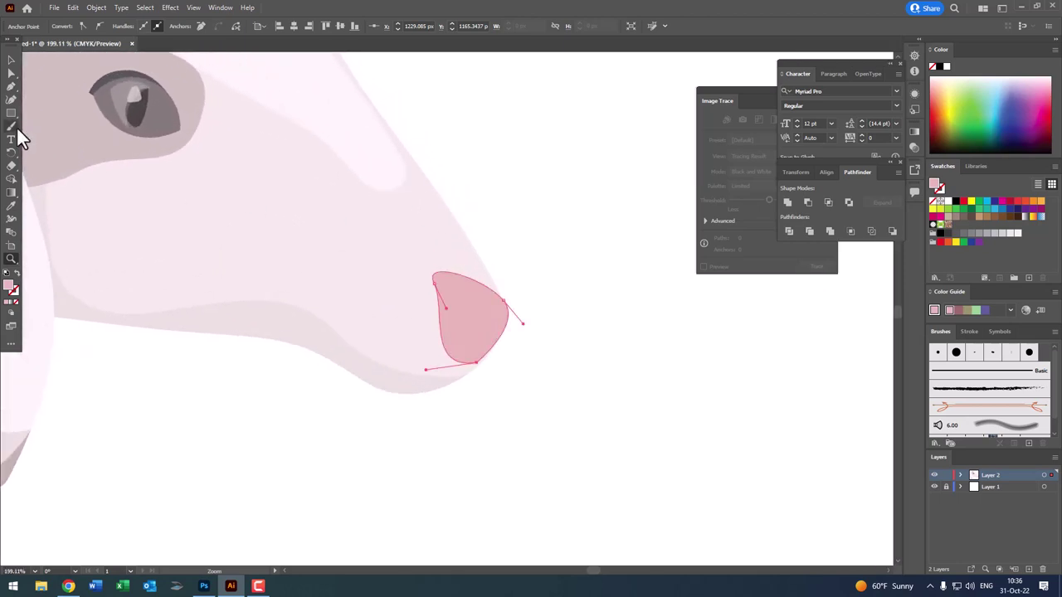
- Bulge the nose's left and right edges outward with the Curvature tool
click(12, 98)
drag(503, 302, 506, 292)
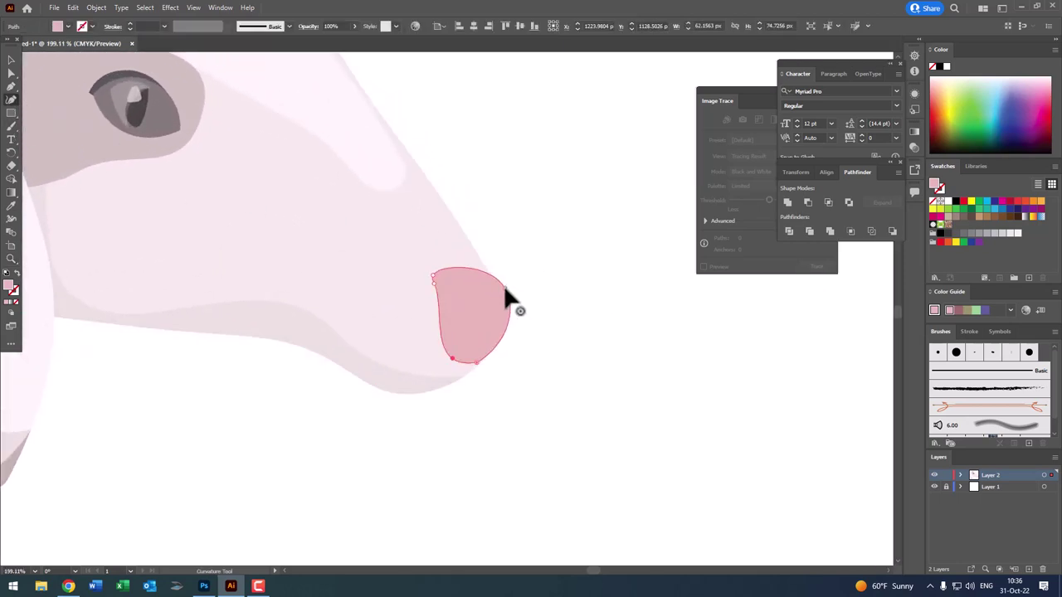
click(433, 306)
drag(437, 290, 433, 281)
click(433, 294)
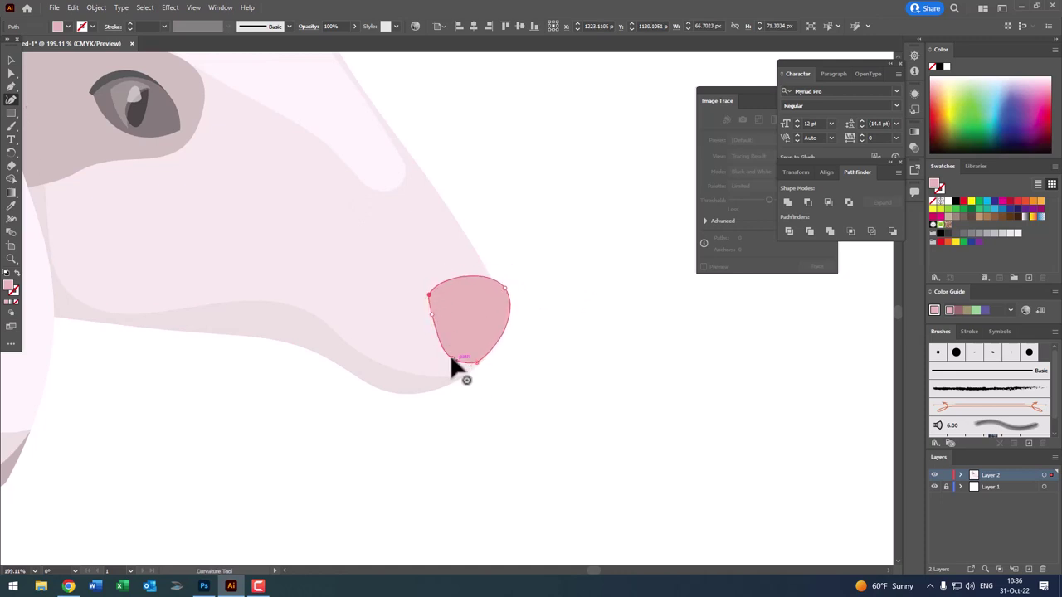
drag(475, 360, 480, 362)
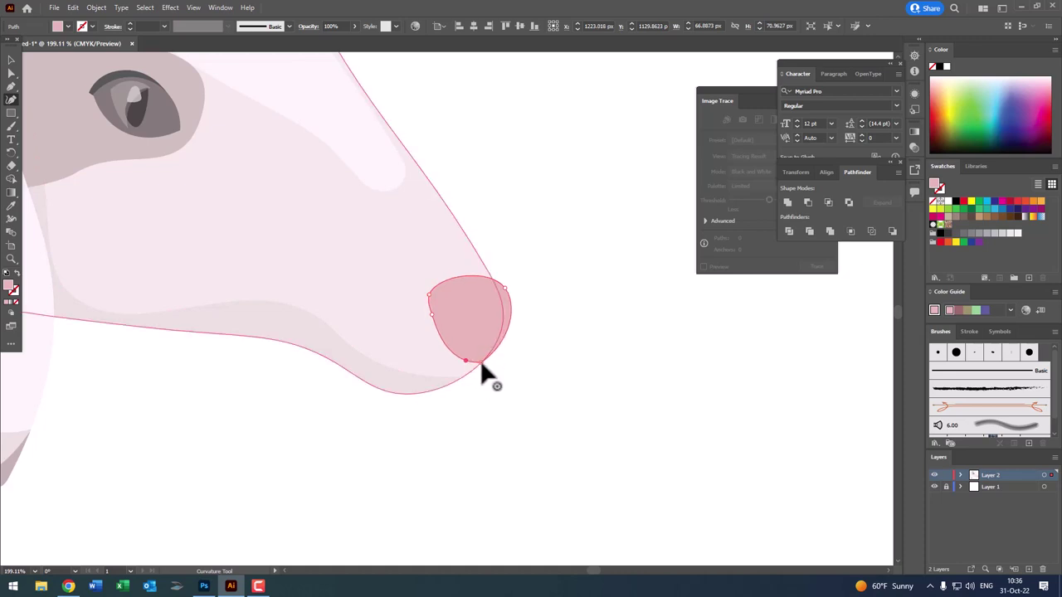
key(z)
drag(531, 294, 381, 317)
drag(517, 356, 567, 373)
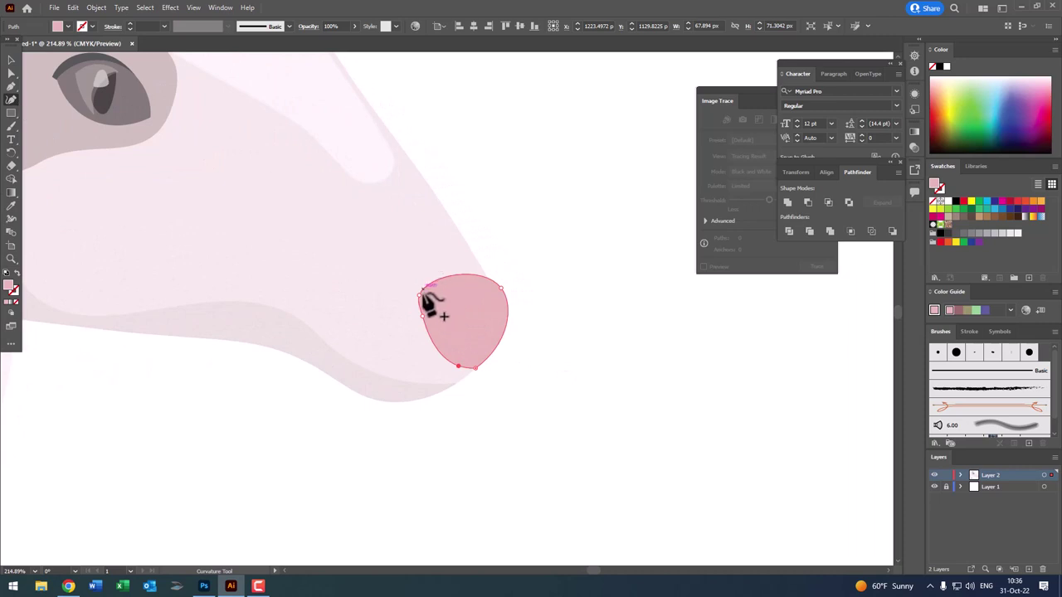
- Flatten the nose's top edge, pull the bottom into a sharp point, and deselect
drag(418, 289, 427, 280)
click(463, 282)
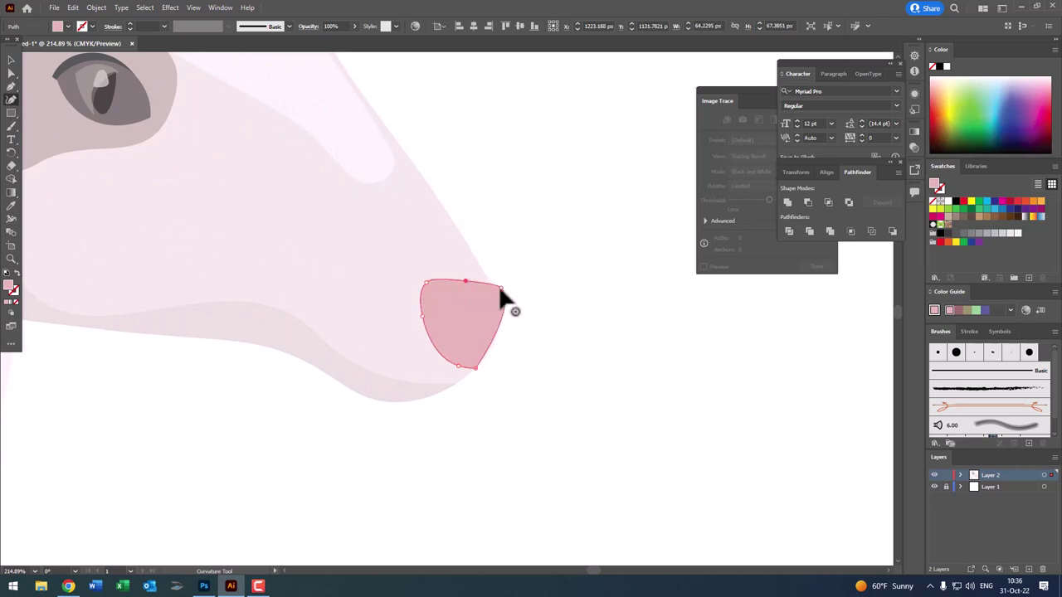
drag(502, 288, 496, 307)
key(ctrl+z)
drag(478, 363, 471, 371)
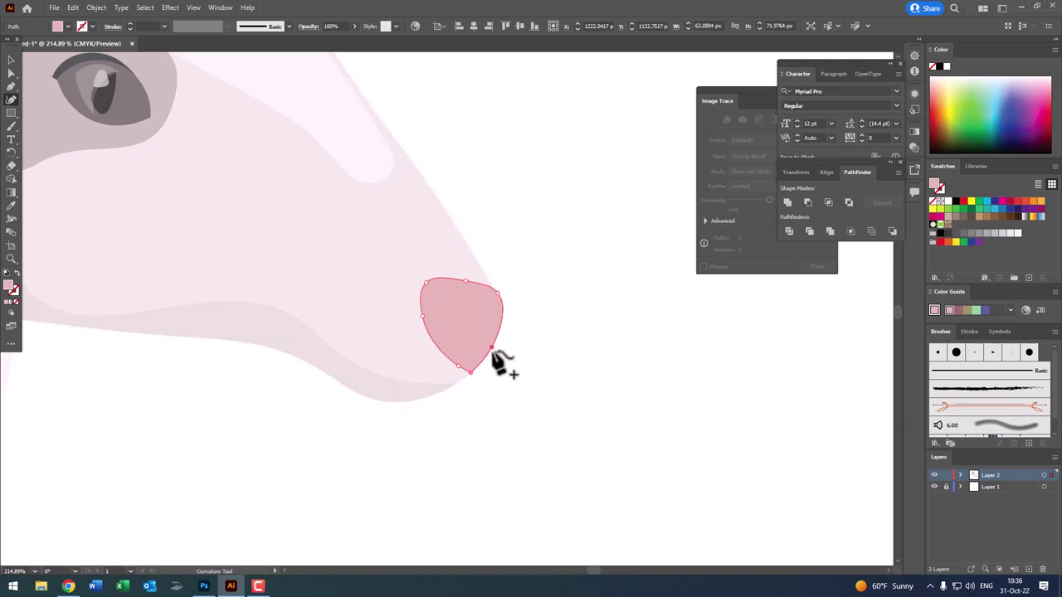
key(z)
drag(415, 291, 476, 337)
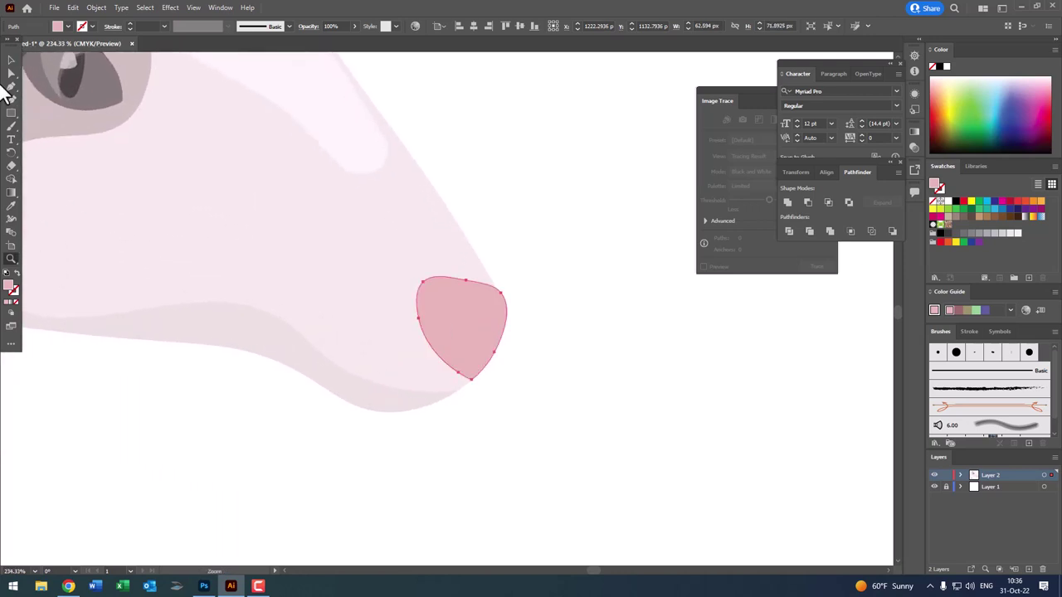
click(11, 60)
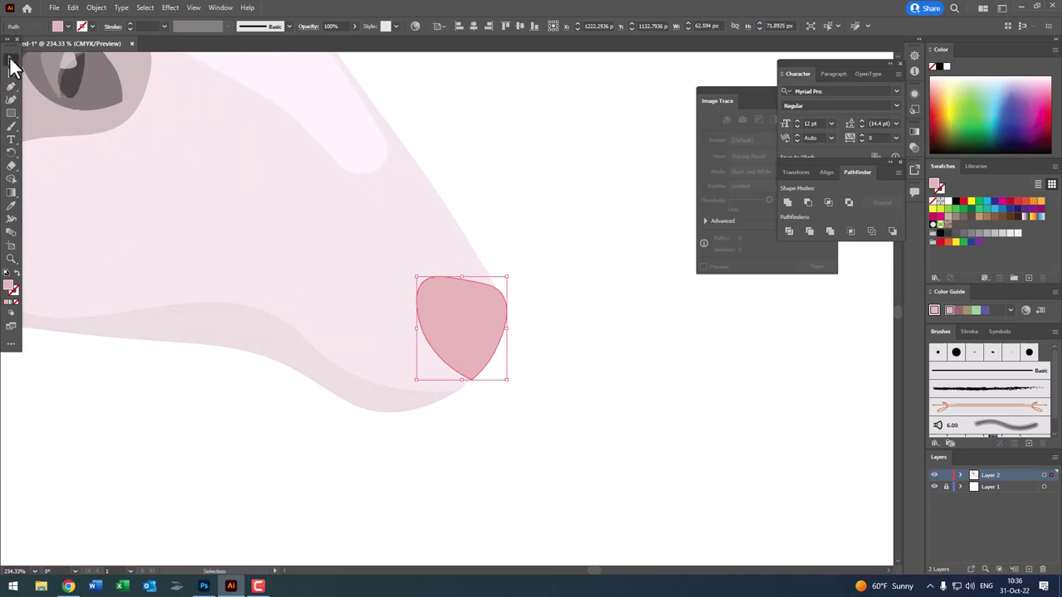
click(514, 360)
- Draw a closed crescent along the nose's lower-left edge with the Pen tool
key(ctrl+shift+a)
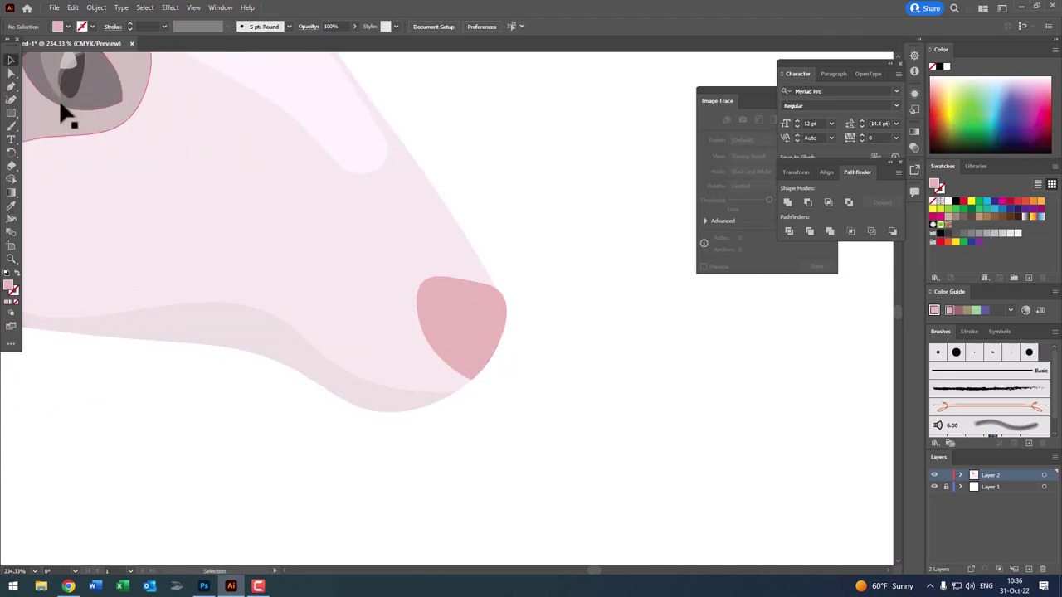
click(12, 86)
click(470, 379)
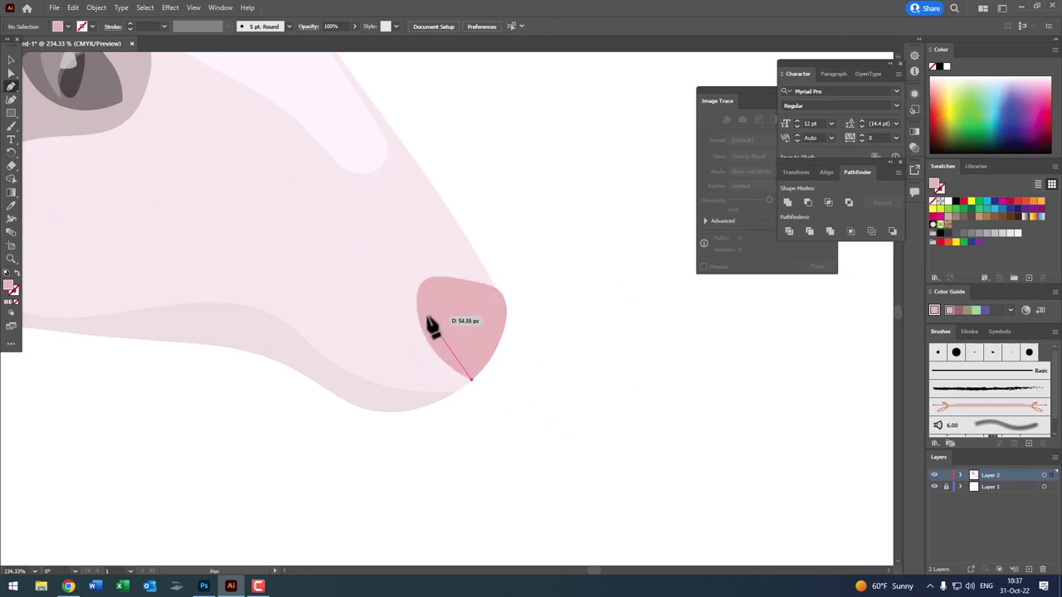
drag(433, 334, 424, 316)
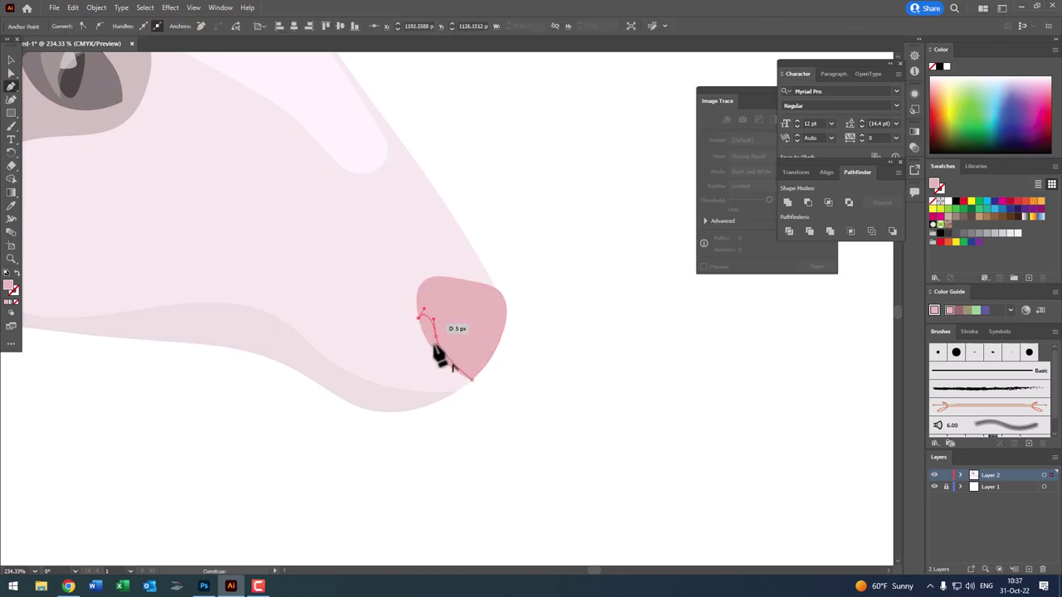
drag(470, 379, 521, 398)
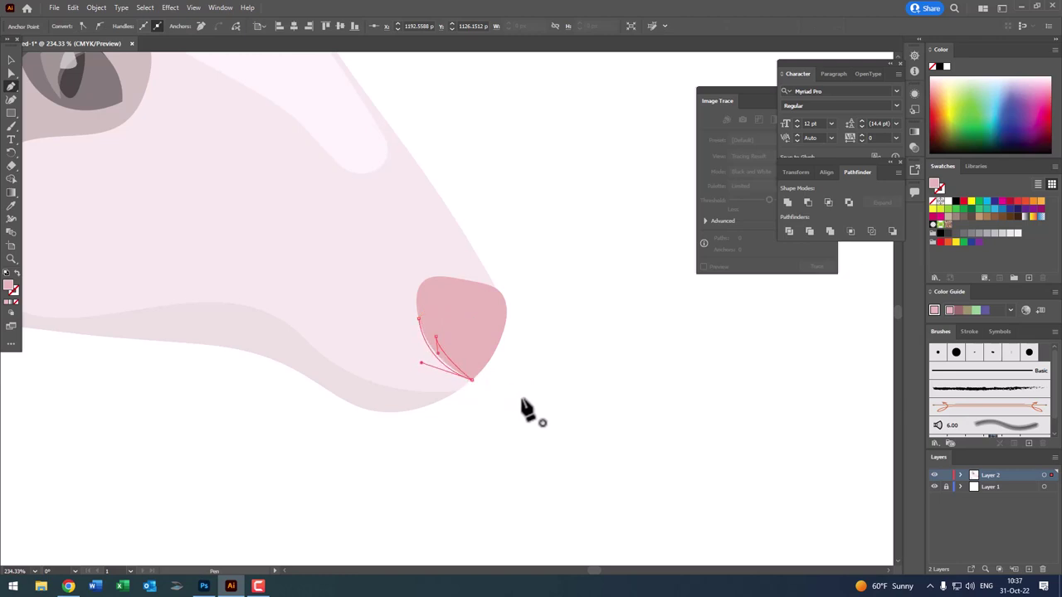
- Fill the crescent with darker dusty pink BC9191
double_click(8, 295)
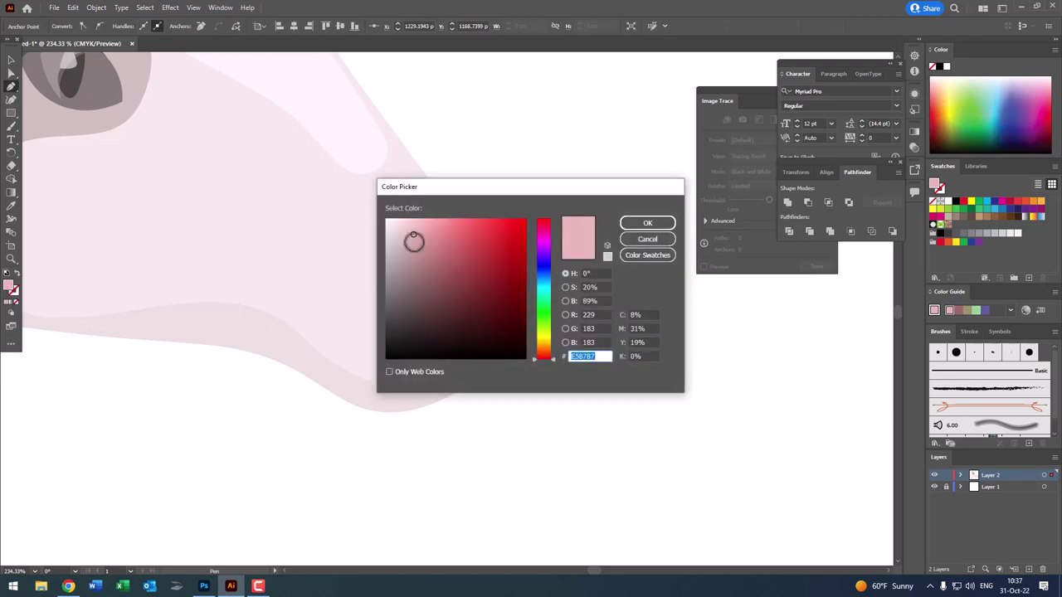
click(647, 223)
key(z)
drag(272, 291, 505, 360)
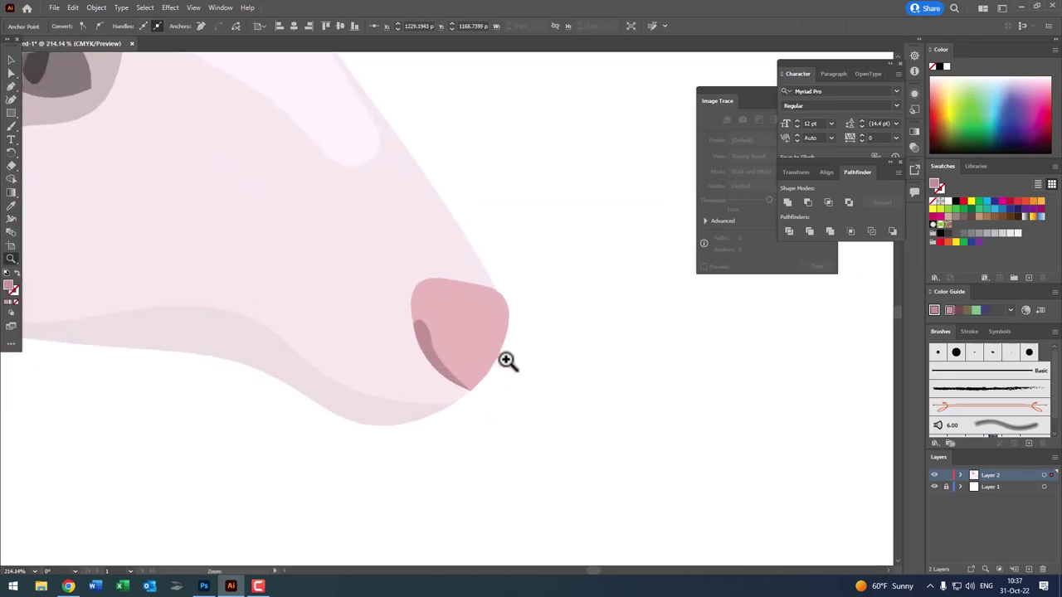
double_click(12, 292)
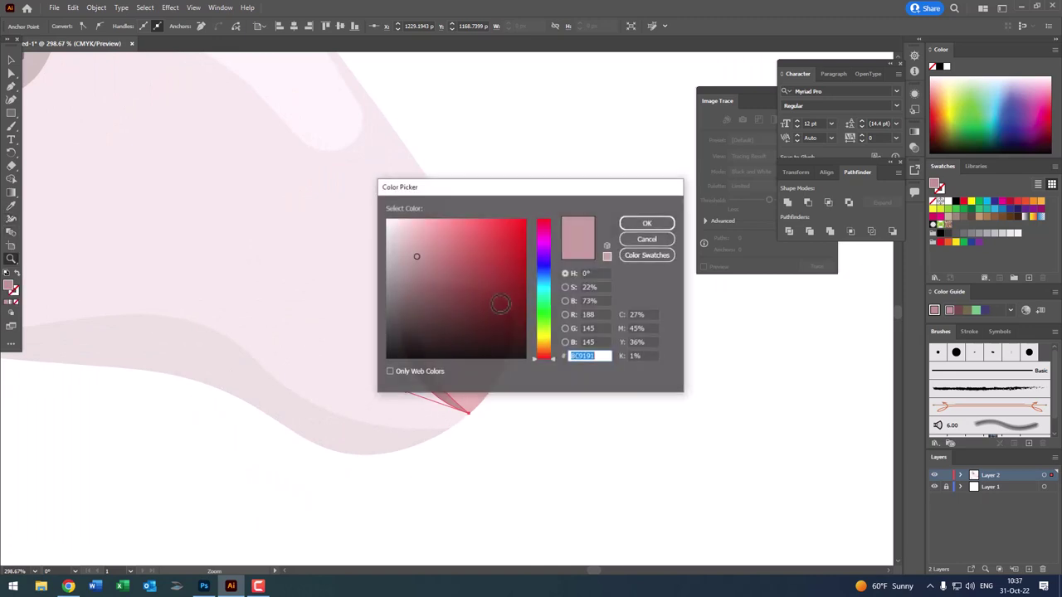
drag(449, 255, 423, 269)
click(647, 224)
- Reshape the crescent's curve with the Curvature tool, narrowing its upper part
drag(489, 382, 561, 426)
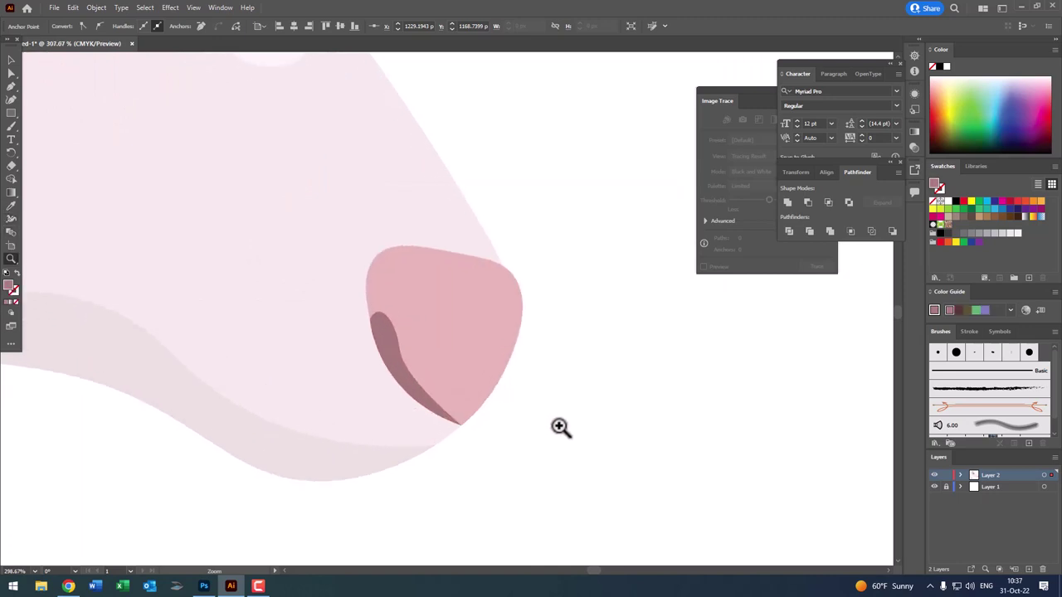
click(11, 99)
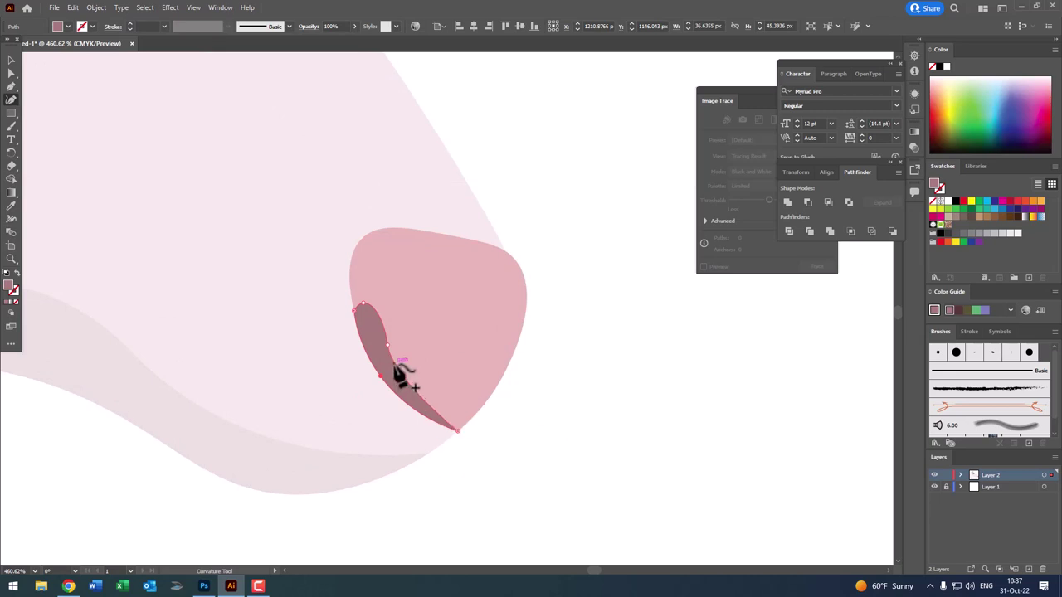
drag(388, 345, 390, 340)
drag(388, 340, 380, 316)
- Draw a curved highlight shape across the top of the nose with the Pen tool
key(z)
drag(415, 351, 367, 368)
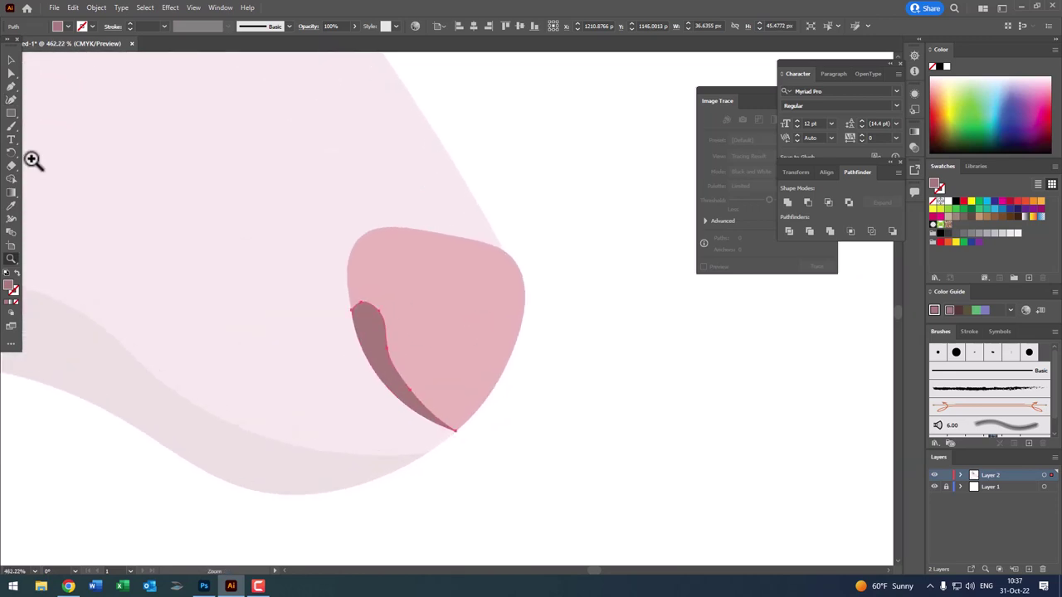
click(12, 87)
drag(378, 247, 379, 296)
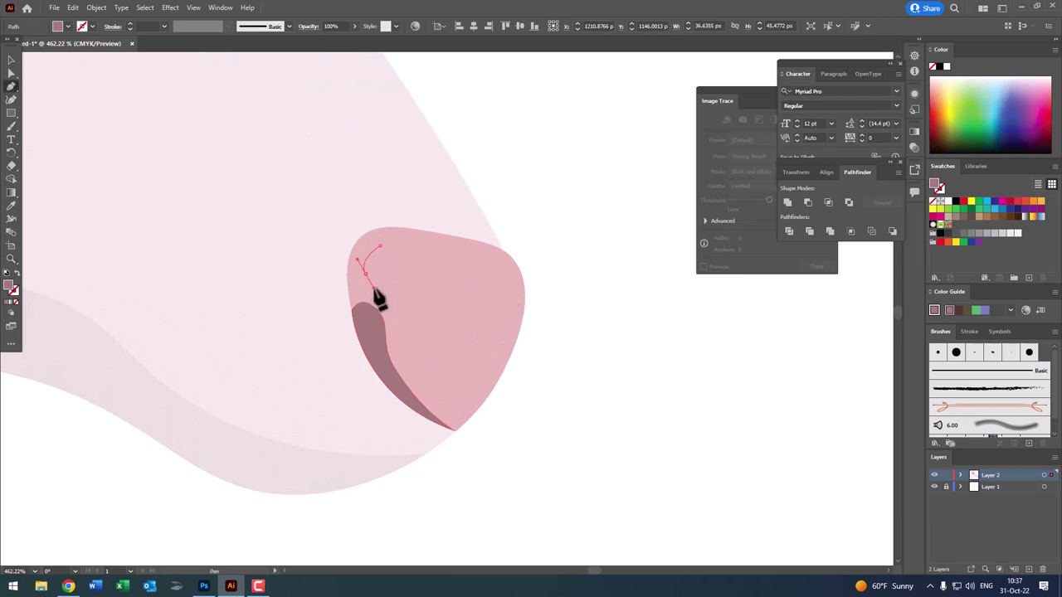
drag(470, 272, 509, 292)
click(501, 352)
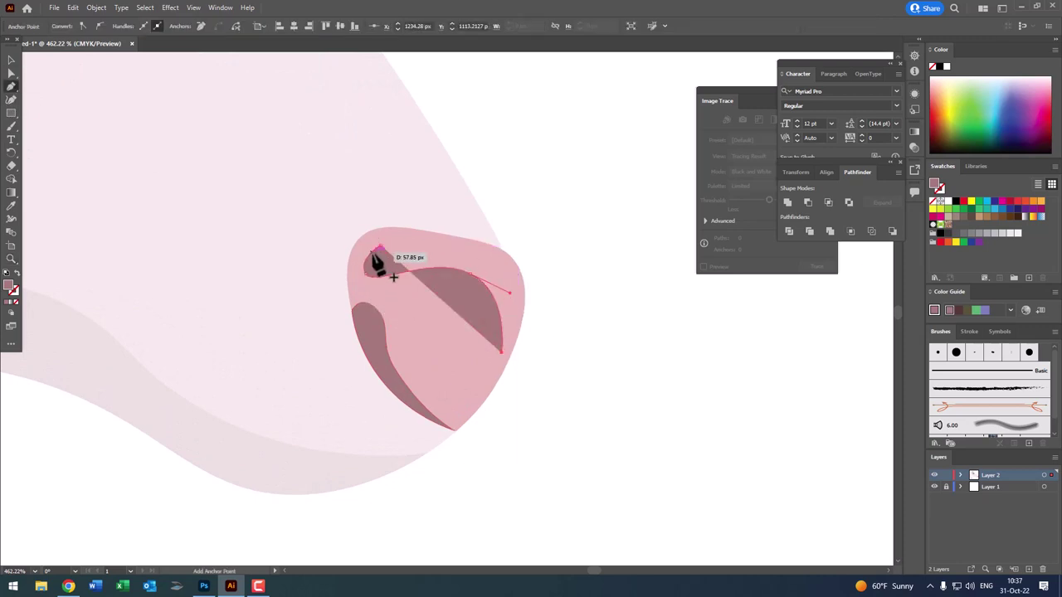
click(364, 272)
drag(381, 245, 196, 274)
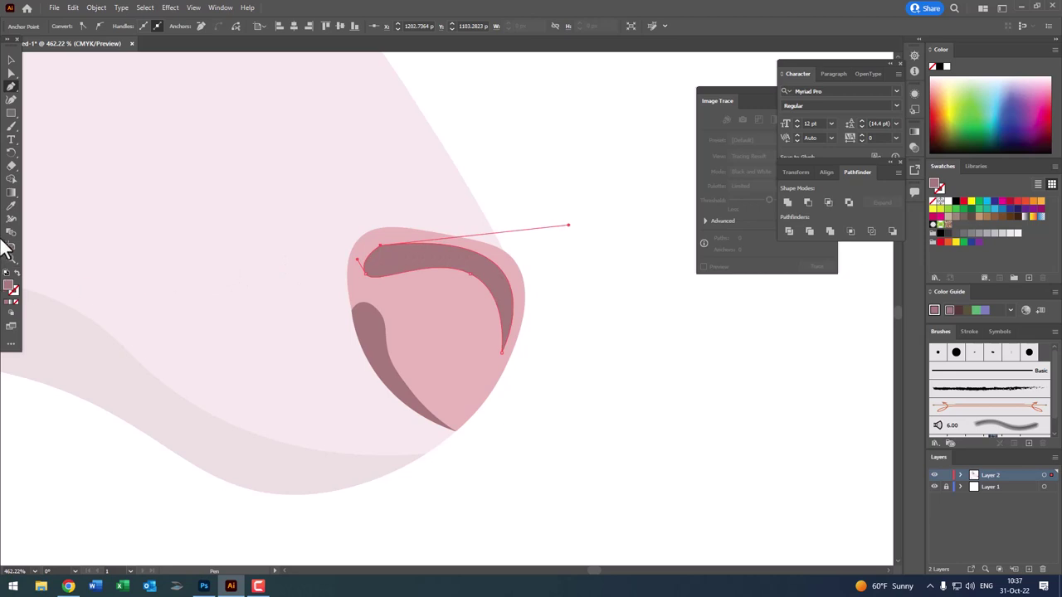
- Sample the nose pink with the Eyedropper, then lighten the highlight fill to F2DADA
click(12, 206)
click(422, 341)
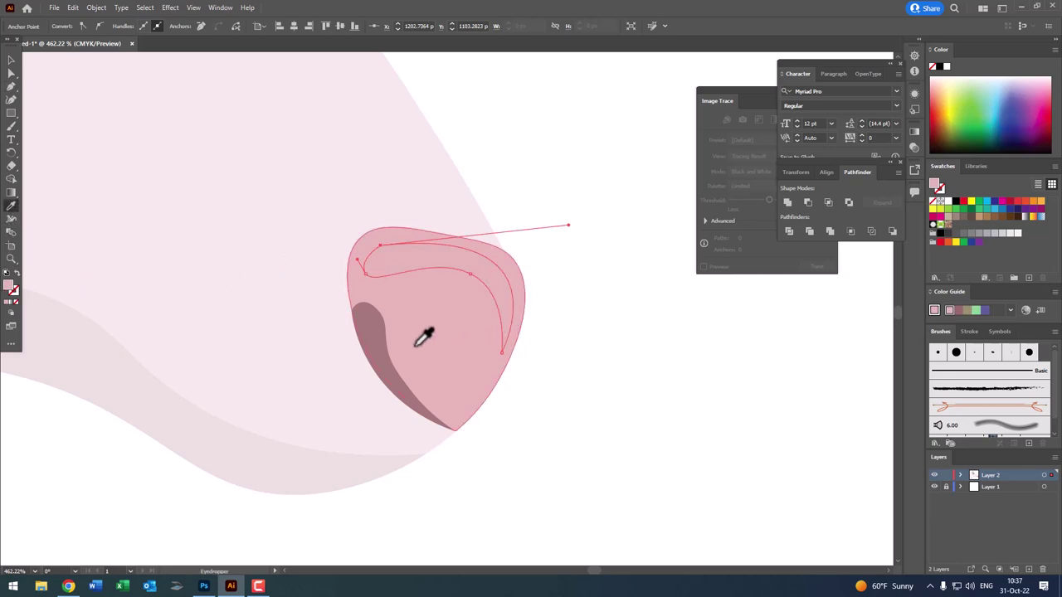
double_click(10, 289)
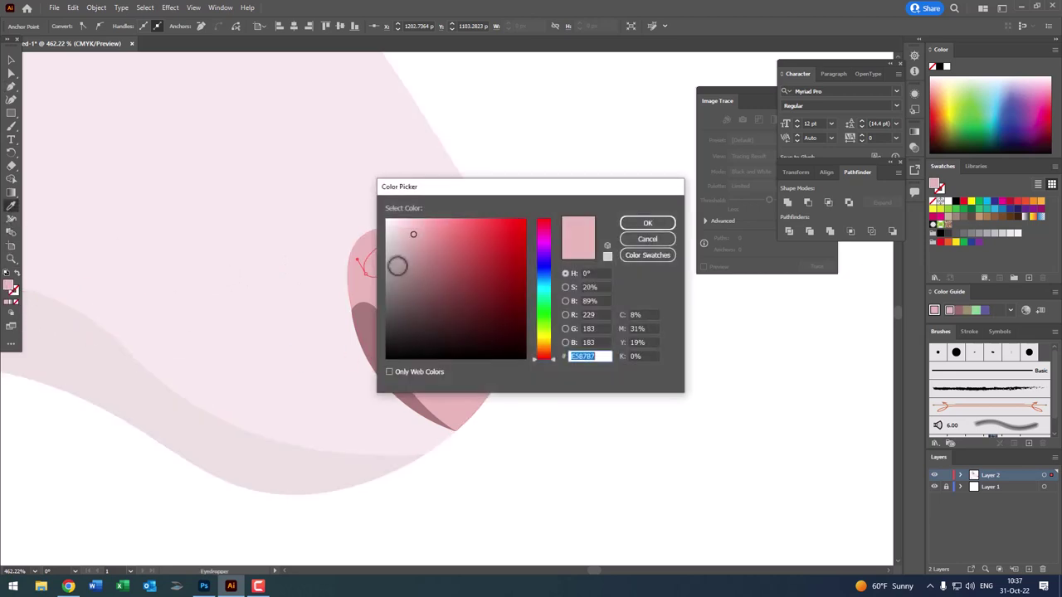
click(647, 226)
key(z)
drag(491, 229, 421, 310)
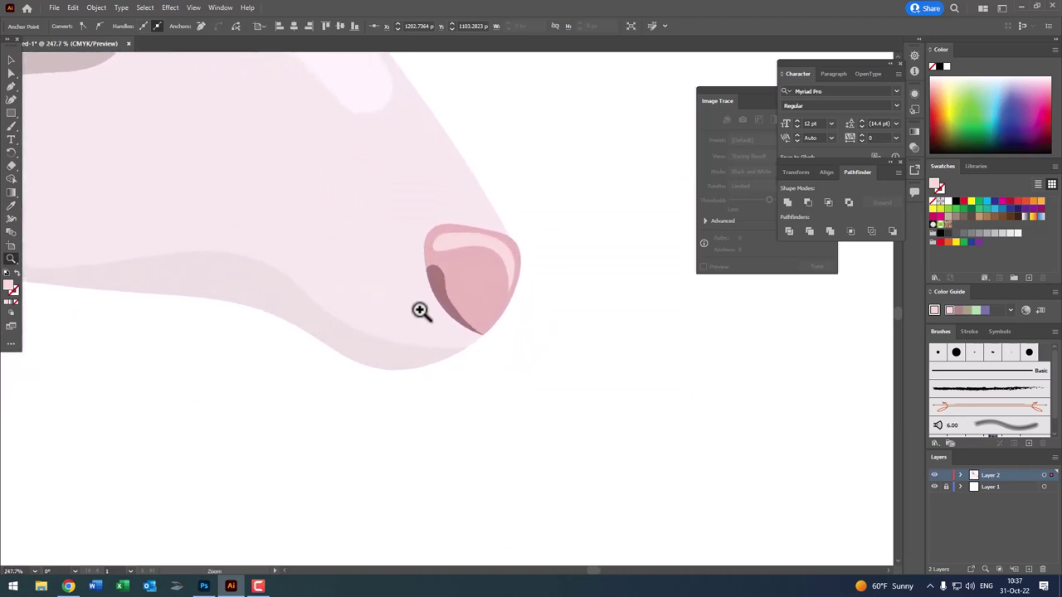
- Draw a thin closed mouth shadow below the nose
click(11, 100)
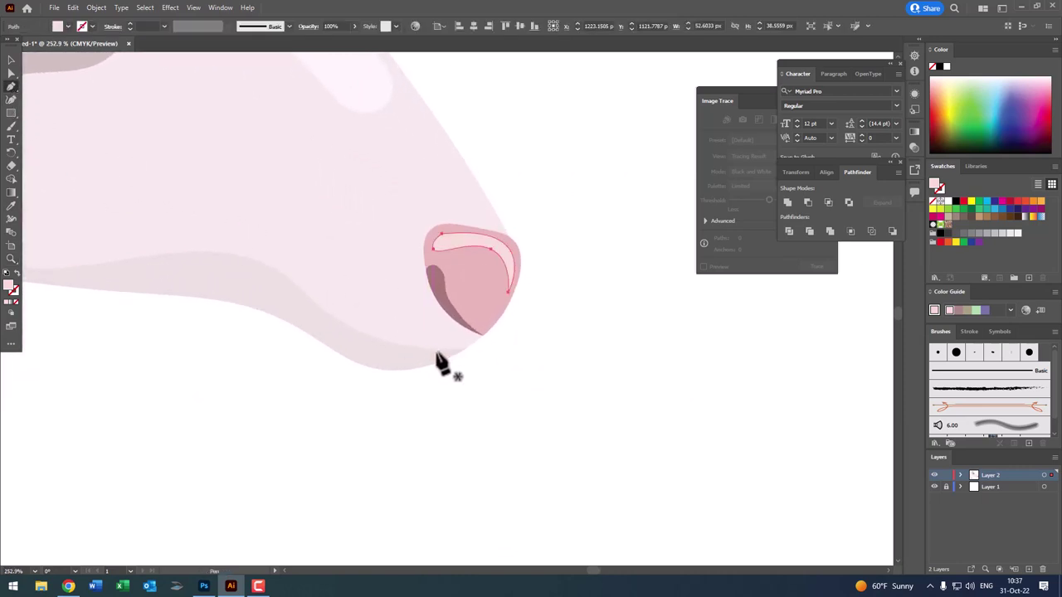
drag(467, 346, 353, 324)
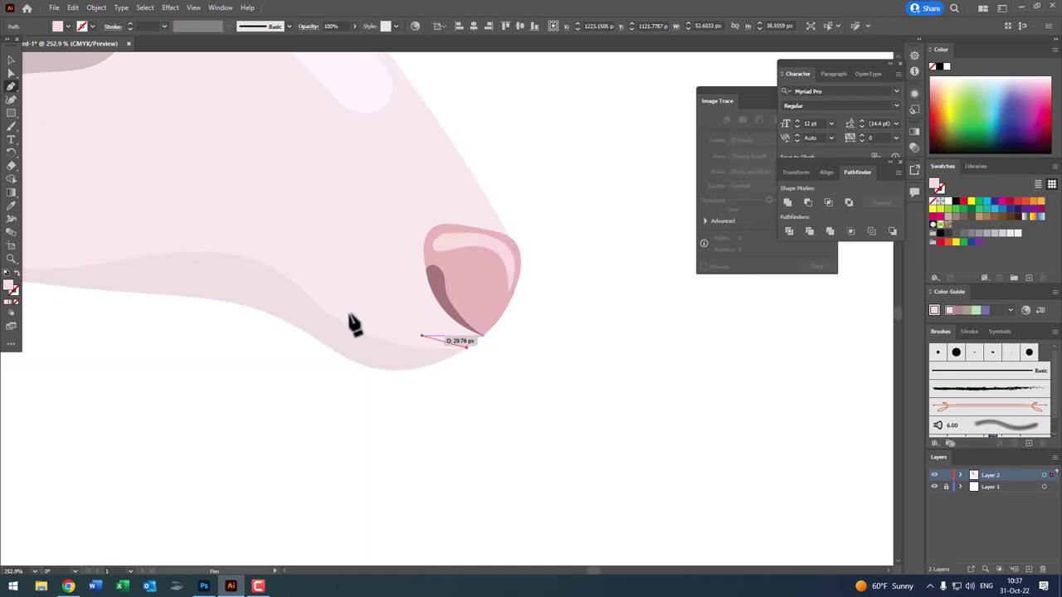
click(332, 300)
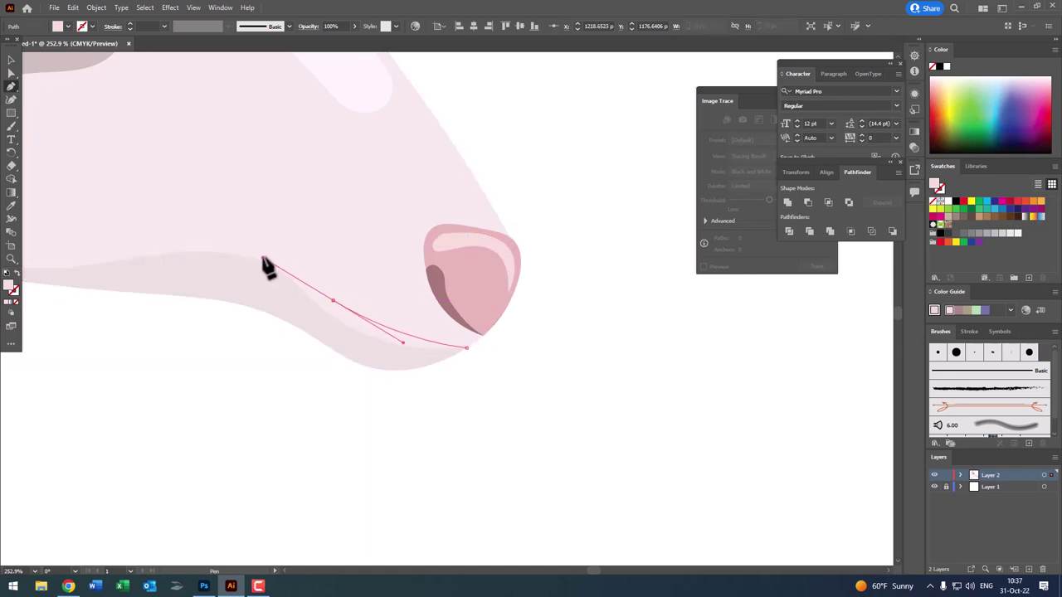
click(333, 300)
mouse_move(467, 347)
mouse_down()
mouse_move(471, 356)
mouse_move(467, 346)
mouse_up()
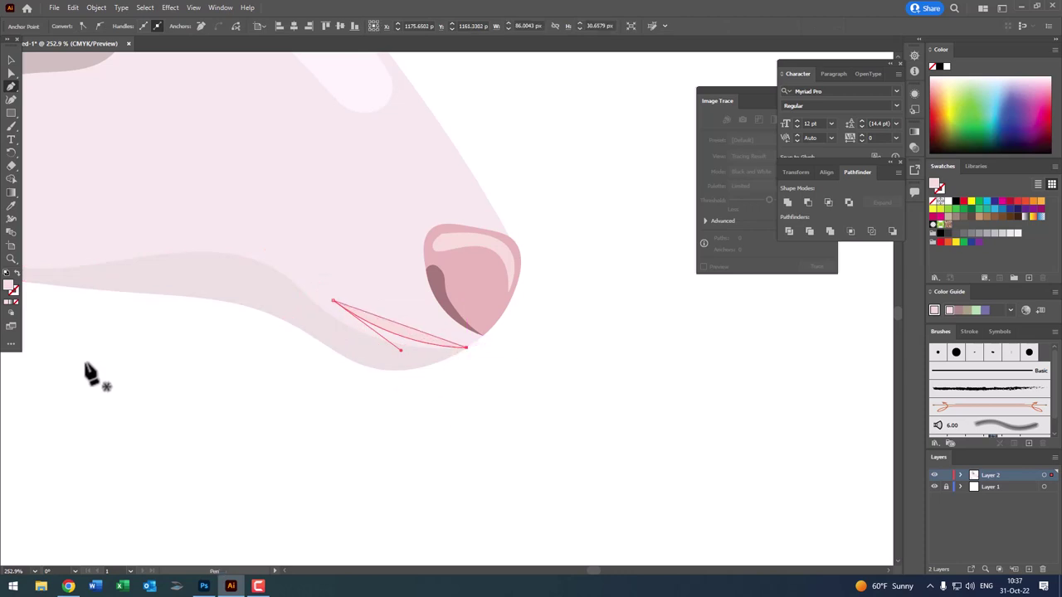
- Fill the mouth shadow with muted greyish pink C1A8A8
double_click(11, 289)
click(403, 252)
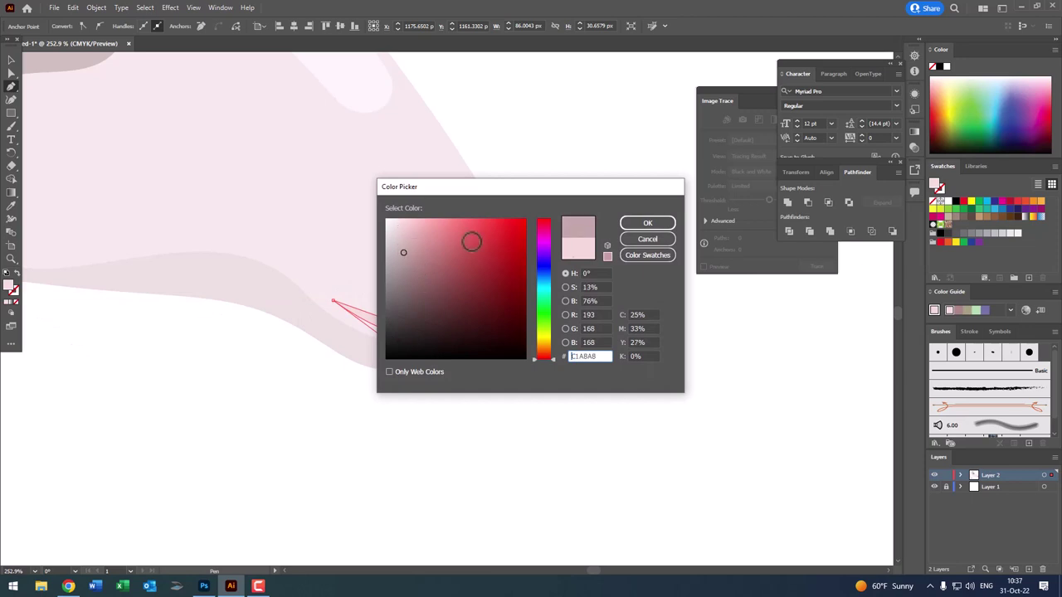
click(647, 223)
key(z)
drag(432, 285, 505, 351)
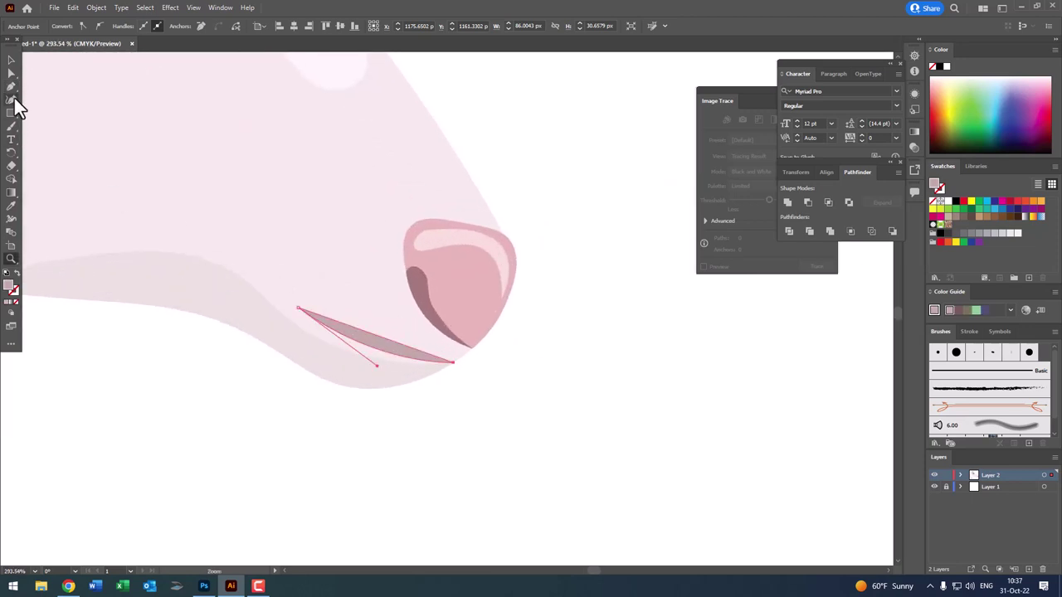
- Place the first anchors of a jaw shadow along the cheek with the Pen tool
click(12, 100)
key(z)
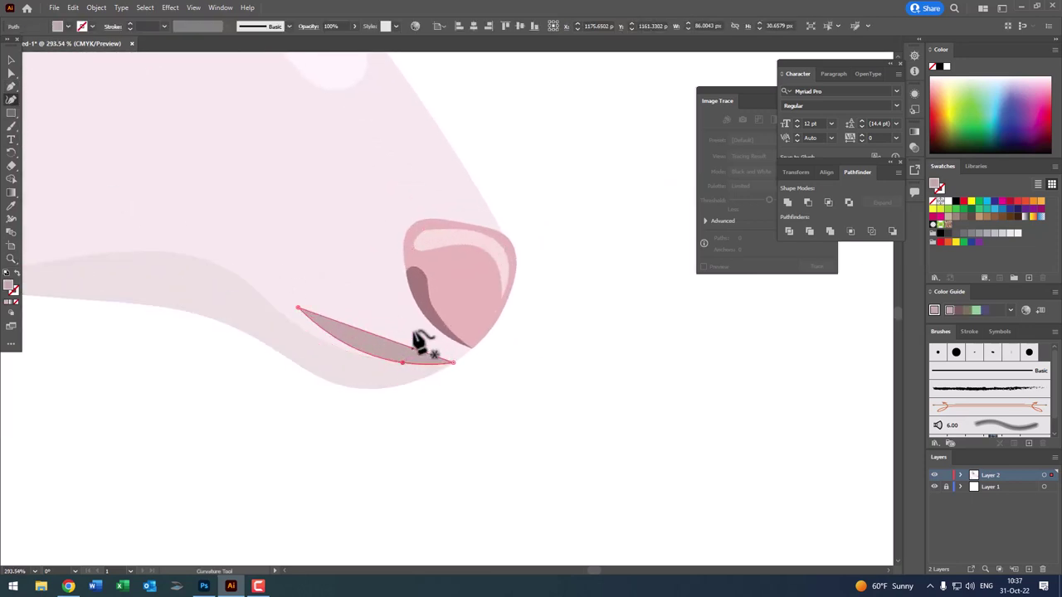
mouse_move(415, 351)
mouse_down()
mouse_move(283, 335)
mouse_move(375, 391)
mouse_up()
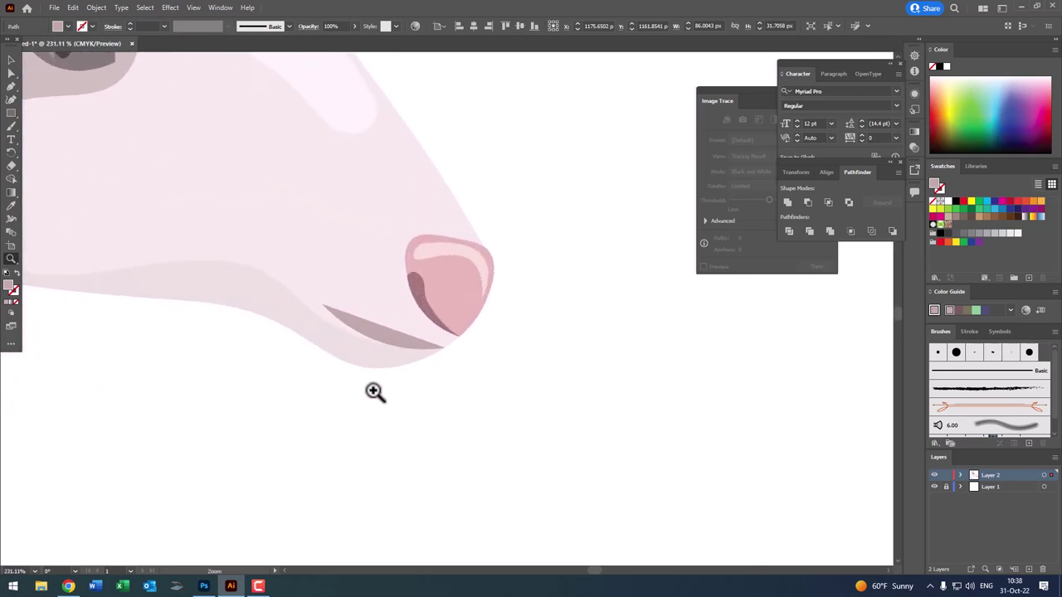
key(p)
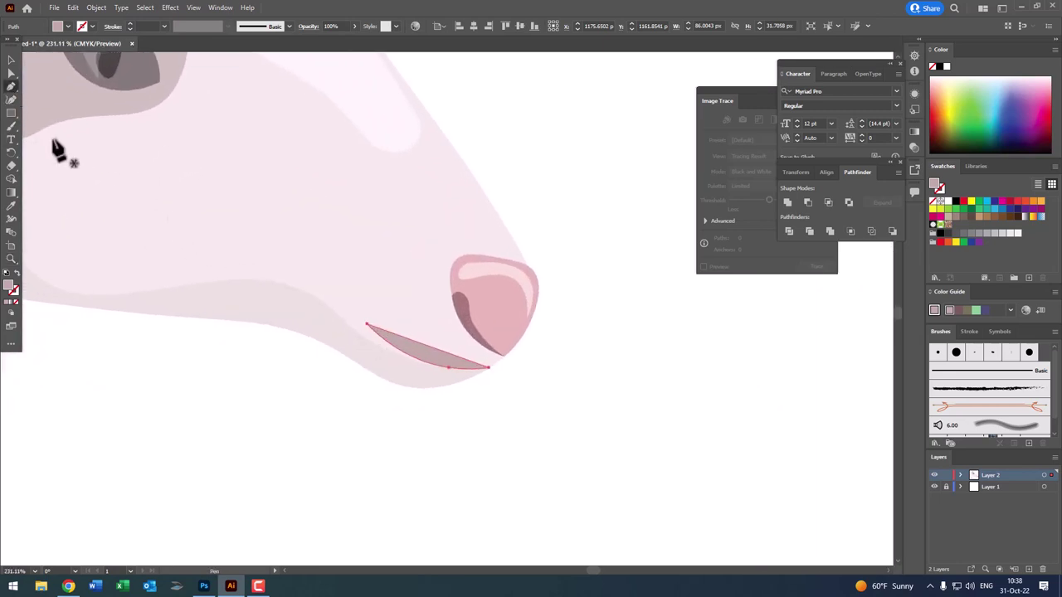
click(151, 296)
click(227, 272)
click(258, 249)
click(288, 224)
- Add curved anchors and close the jaw shadow into a filled triangle
drag(307, 216, 318, 269)
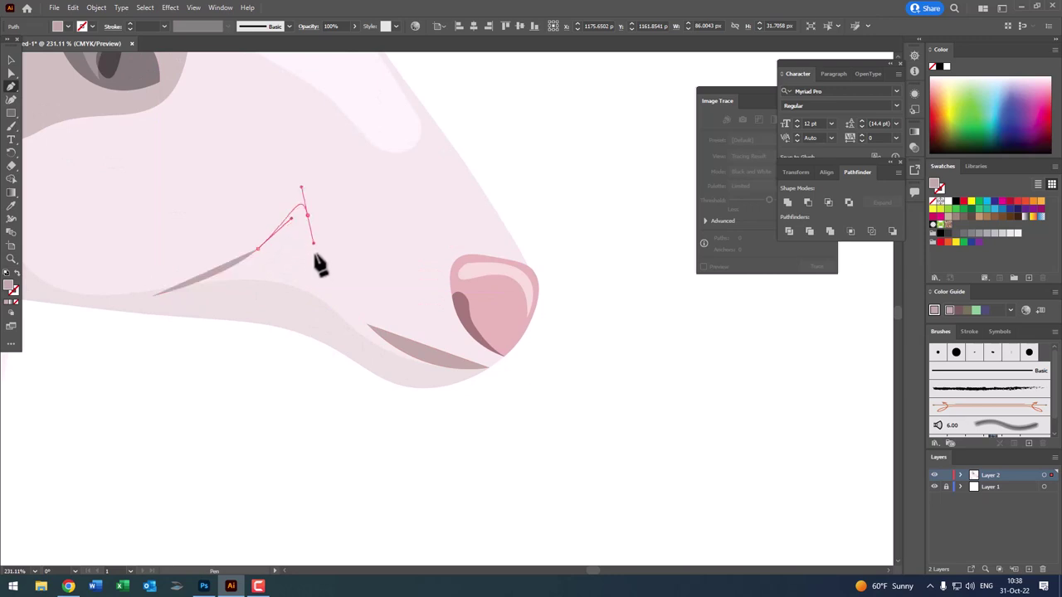
drag(320, 329, 283, 328)
mouse_move(153, 296)
mouse_down()
mouse_move(154, 307)
mouse_move(426, 360)
mouse_up()
key(z)
alt+click(128, 313)
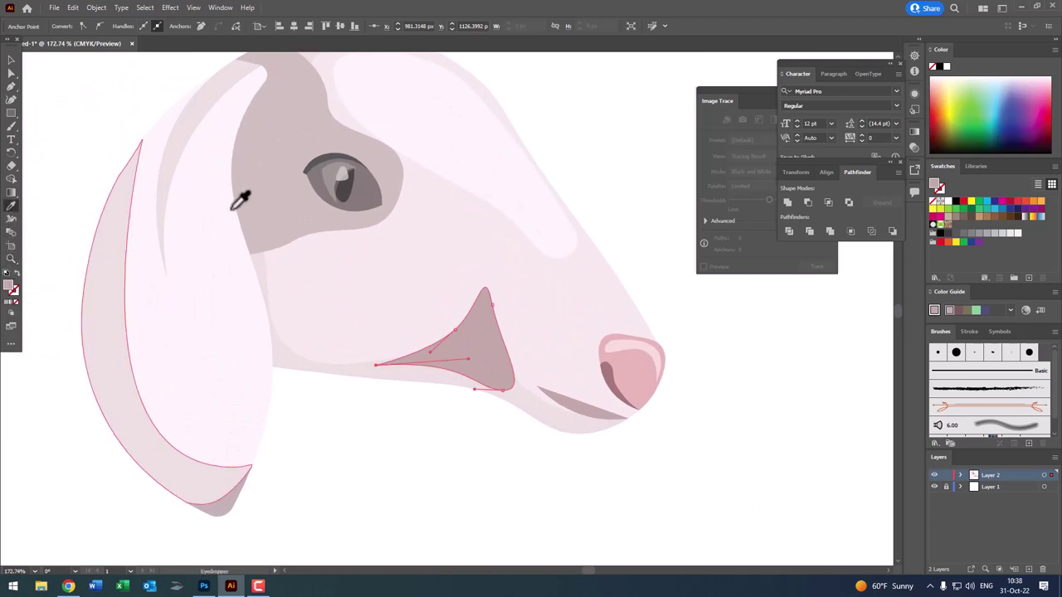
mouse_move(273, 185)
mouse_down()
mouse_move(63, 268)
mouse_move(171, 299)
mouse_move(284, 190)
mouse_move(332, 263)
mouse_move(372, 255)
mouse_up()
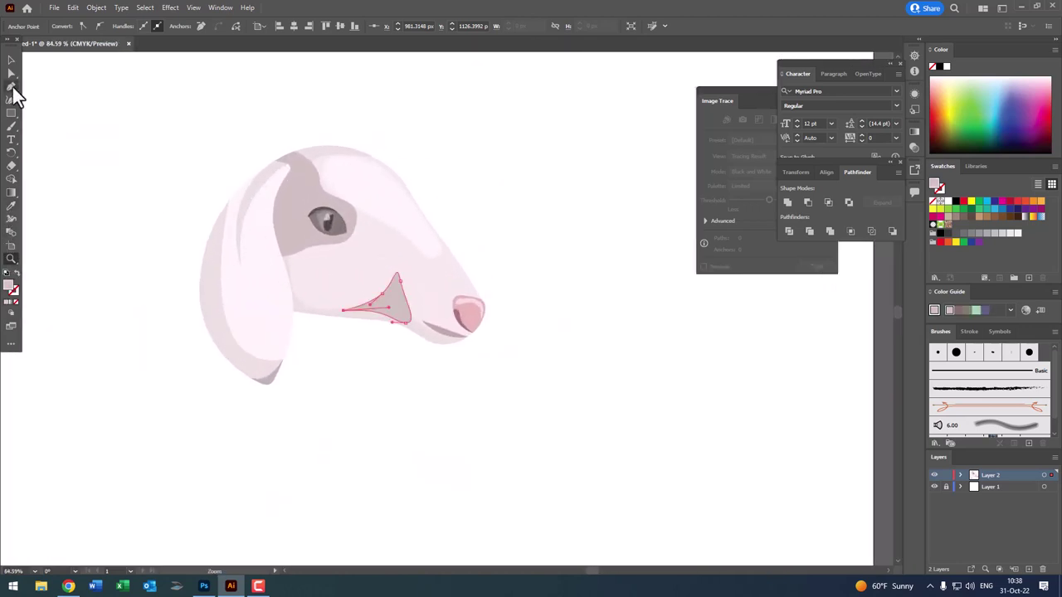
- Draw a closed curved ear outline over the top-left of the head
click(13, 88)
click(343, 148)
drag(308, 136, 325, 130)
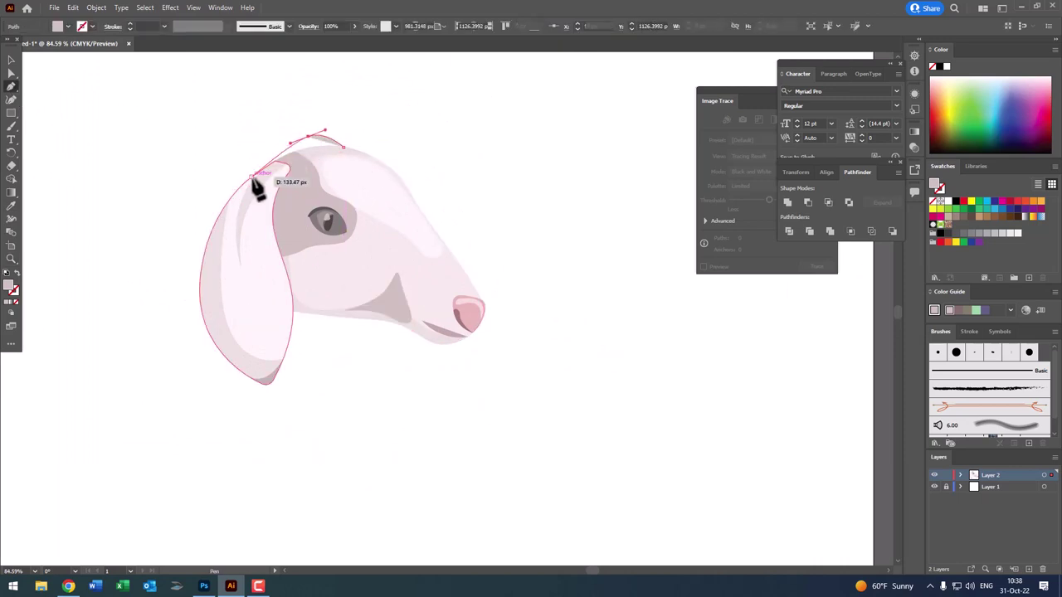
drag(233, 170, 217, 174)
drag(196, 253, 207, 279)
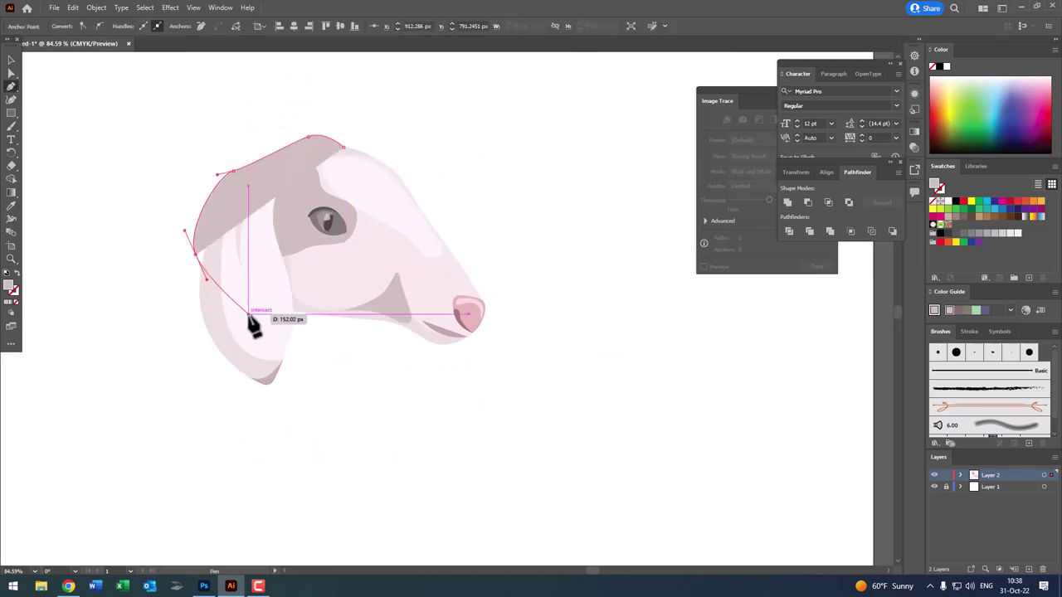
drag(250, 316, 267, 320)
drag(342, 148, 323, 116)
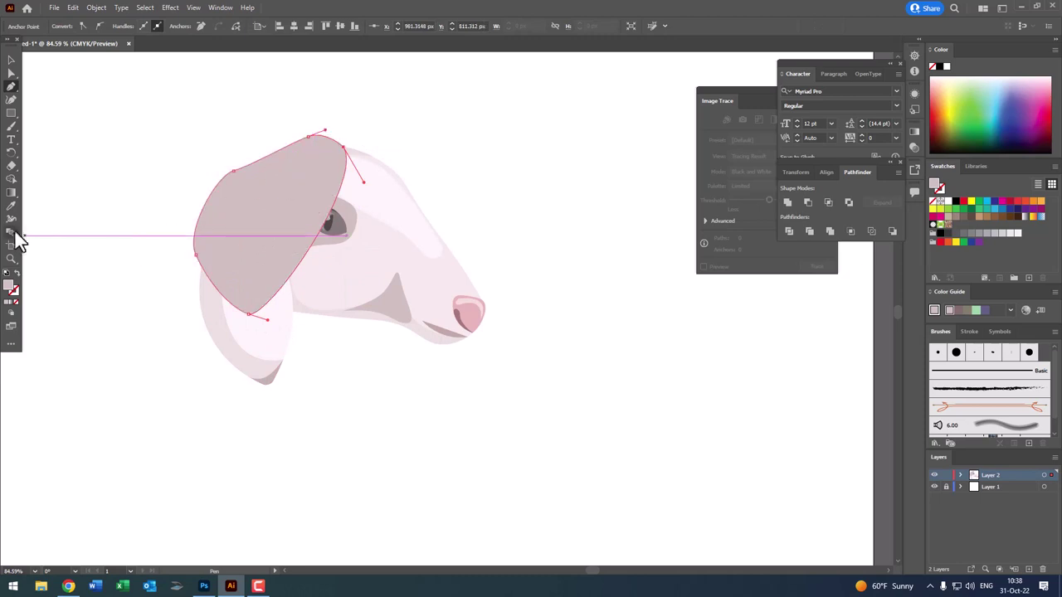
- Give the ear the head's light pink and send it to the back
click(423, 264)
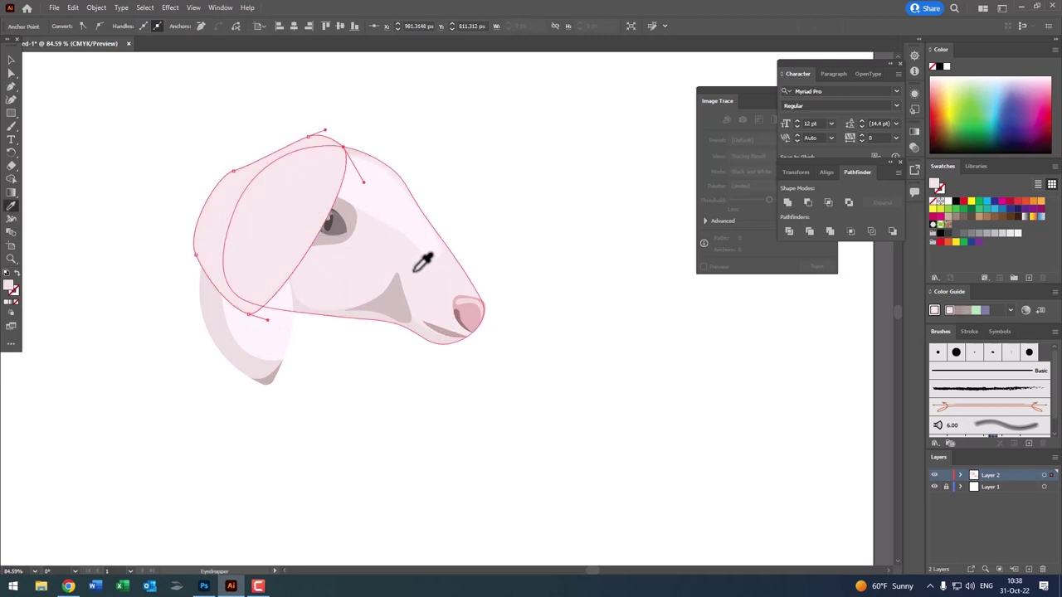
click(11, 61)
click(97, 7)
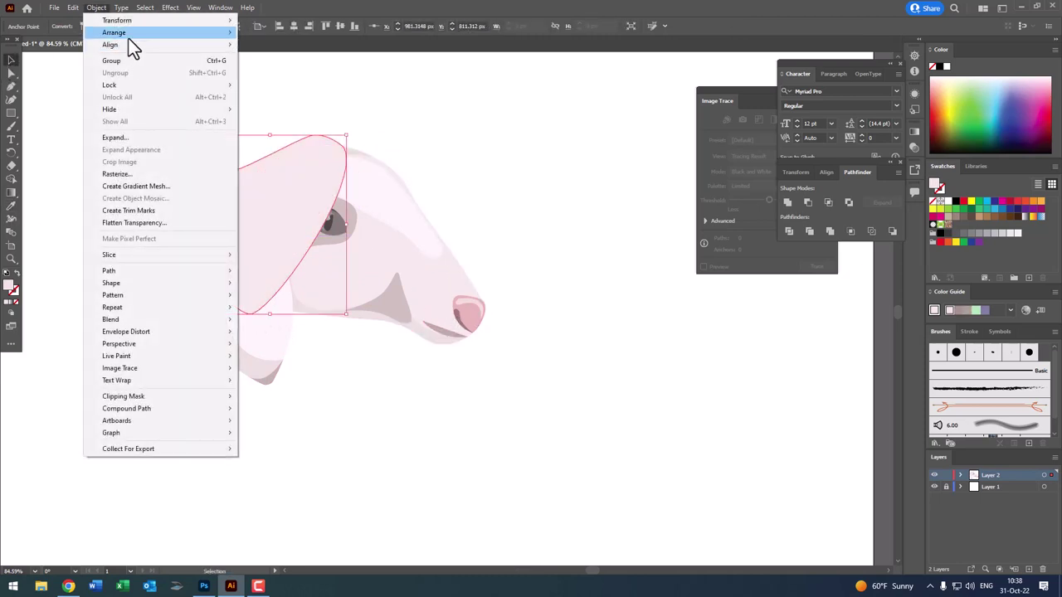
click(274, 69)
- Smooth the ear outline with the Curvature tool, pulling its left edge outward
drag(407, 189, 474, 232)
click(472, 192)
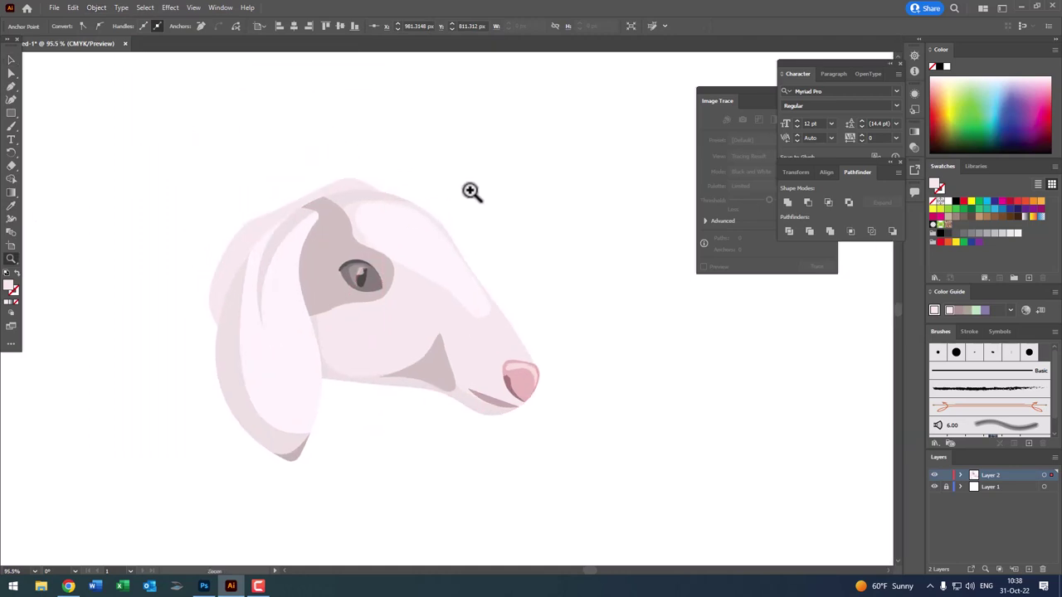
click(11, 99)
click(292, 188)
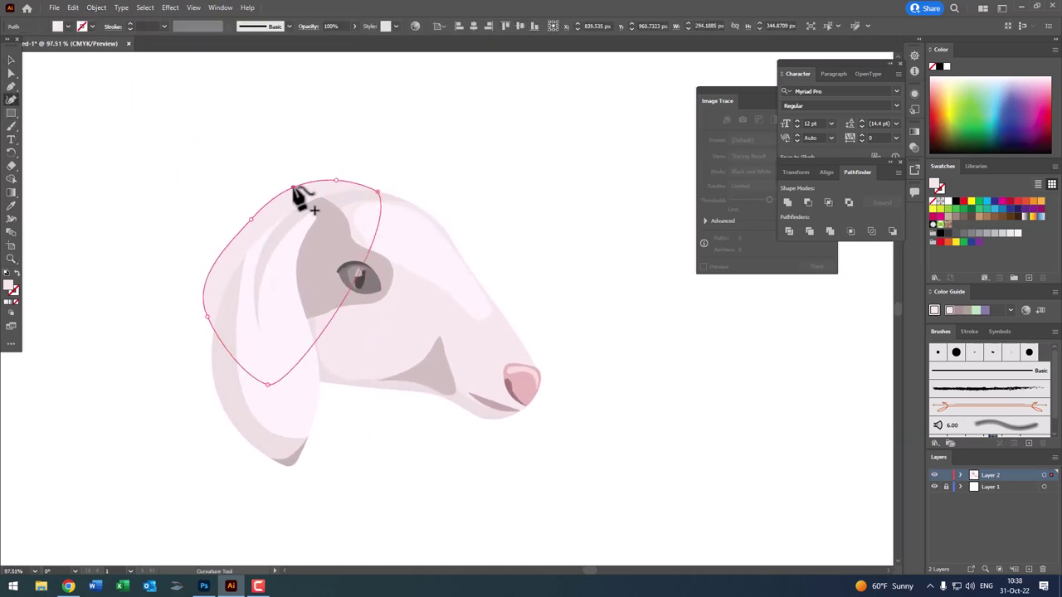
drag(251, 220, 217, 238)
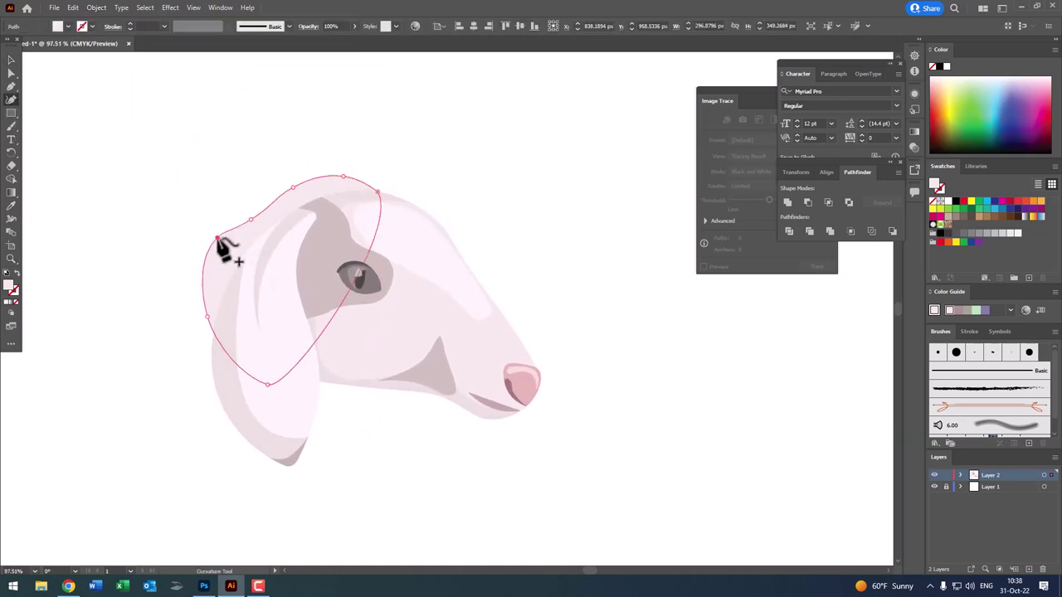
click(267, 220)
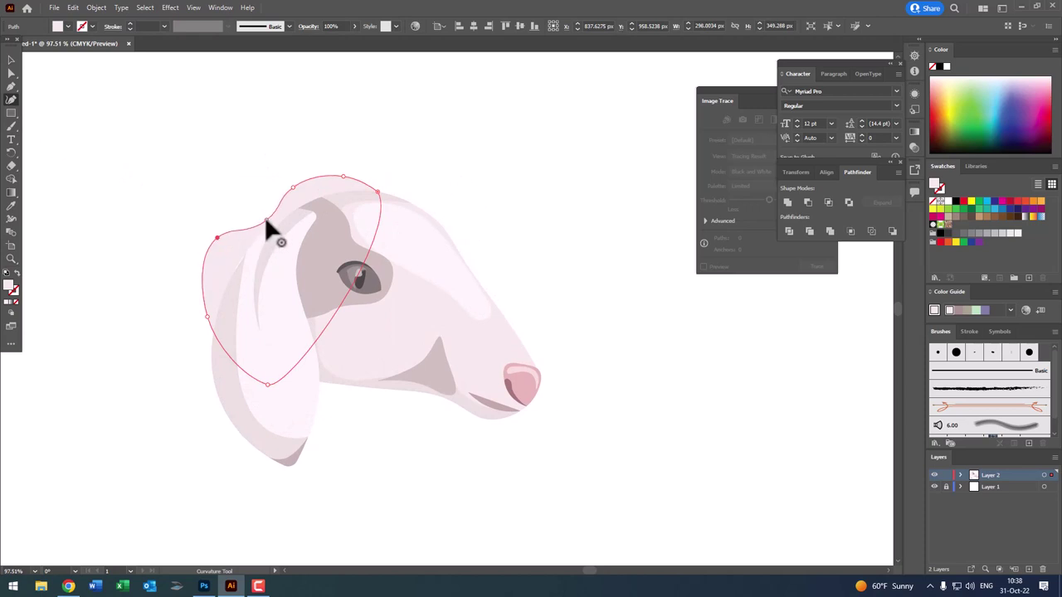
- Raise the ear's top curve, add a left-edge anchor, and deselect the ear
click(355, 184)
drag(362, 184, 370, 177)
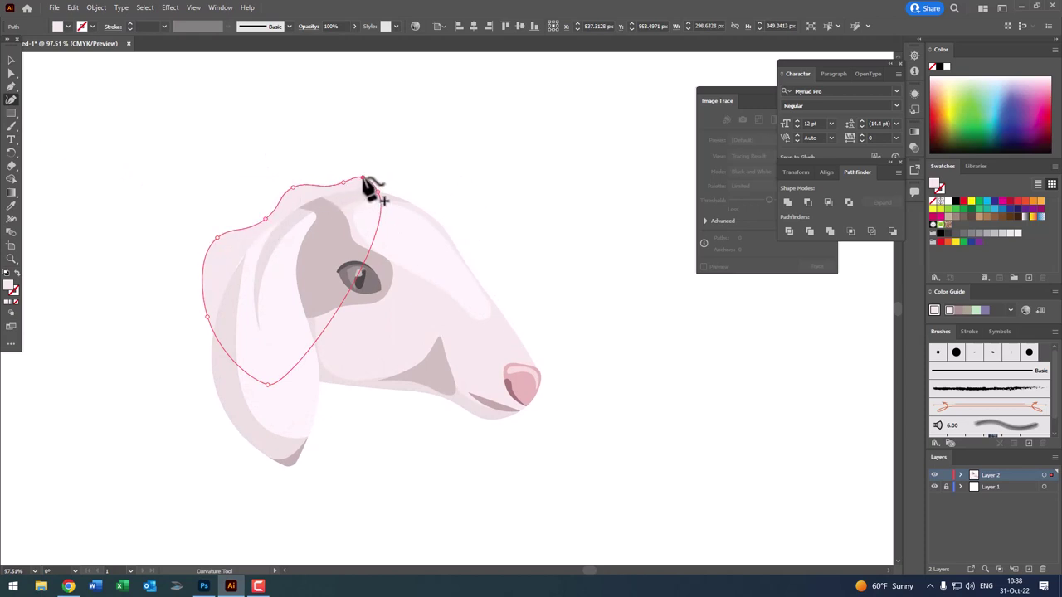
click(218, 272)
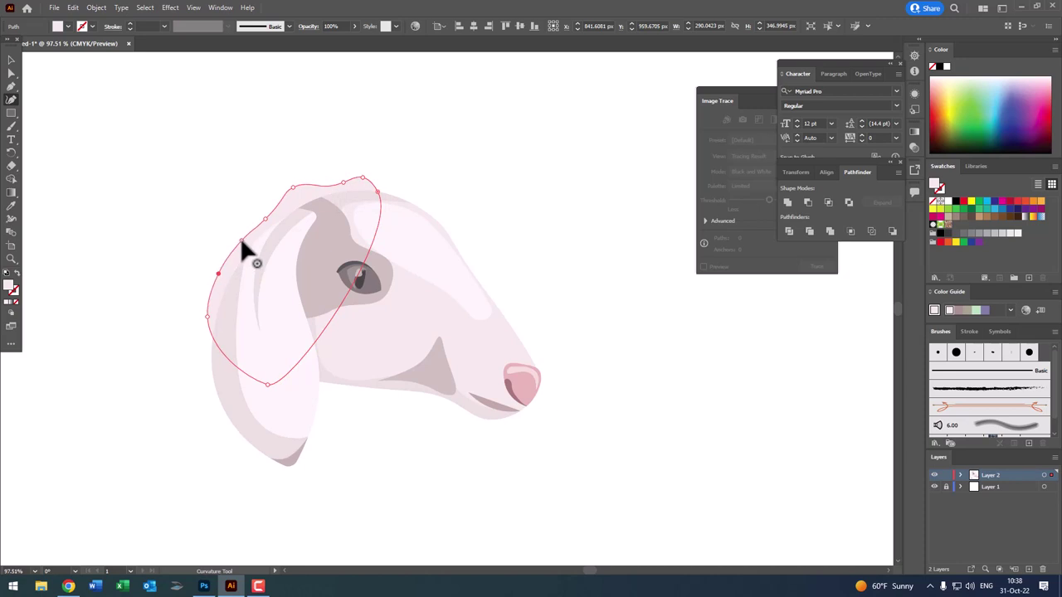
key(z)
mouse_move(240, 238)
mouse_down()
mouse_move(266, 298)
mouse_move(301, 329)
mouse_up()
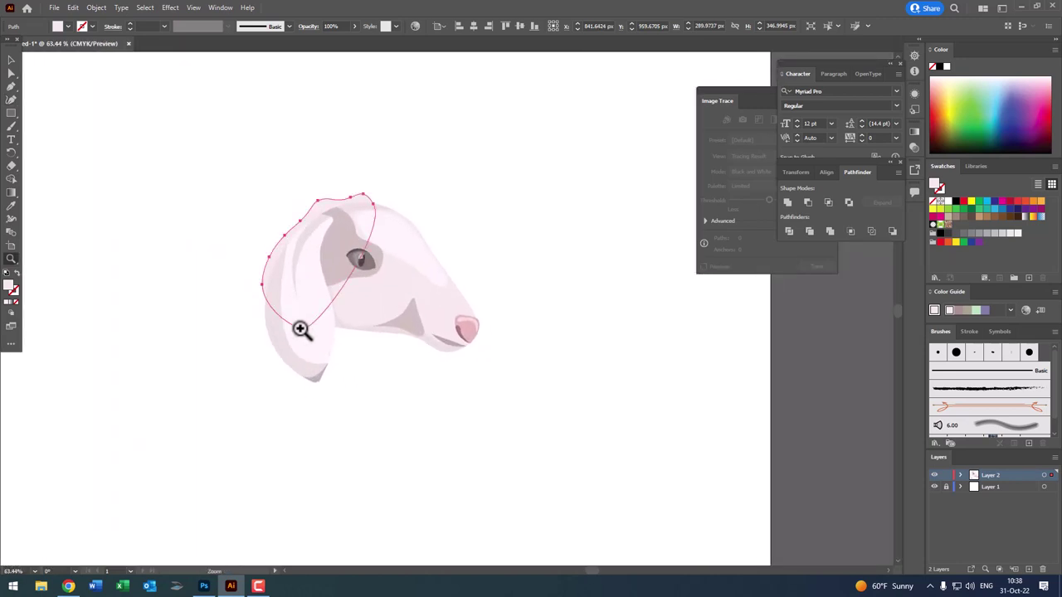
drag(367, 287, 89, 153)
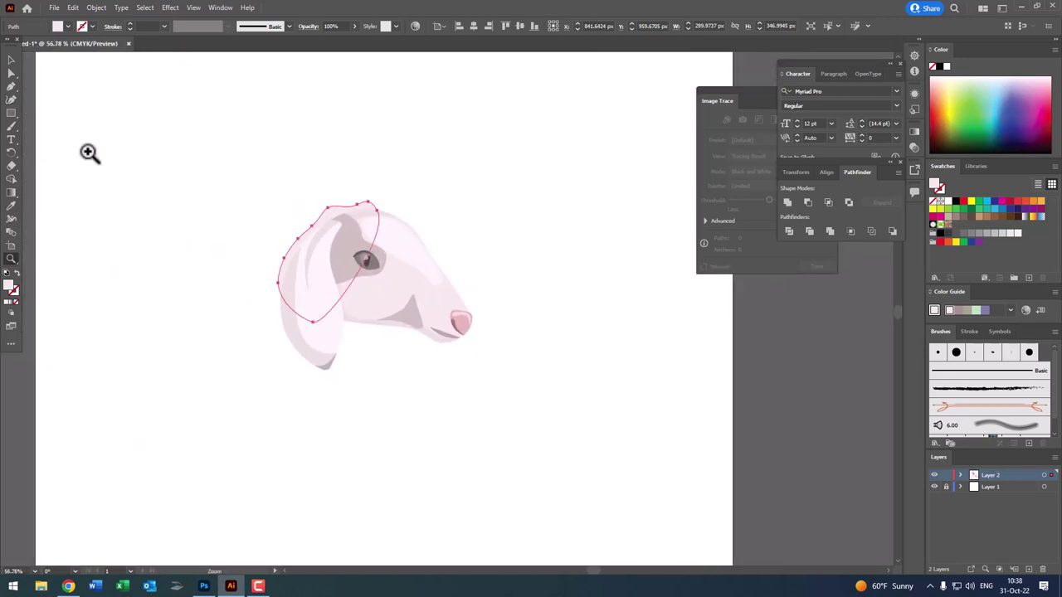
click(11, 61)
click(445, 415)
key(z)
mouse_move(455, 326)
mouse_down()
mouse_move(571, 347)
mouse_move(451, 331)
mouse_up()
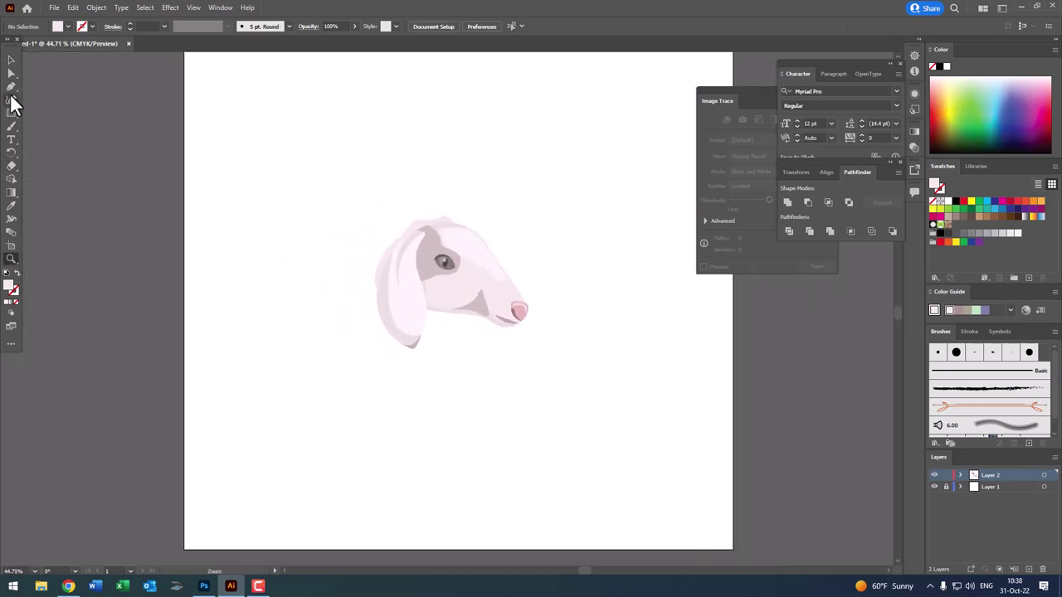
- Fill the background rectangle with gray, unlocking and relocking its layer
click(494, 296)
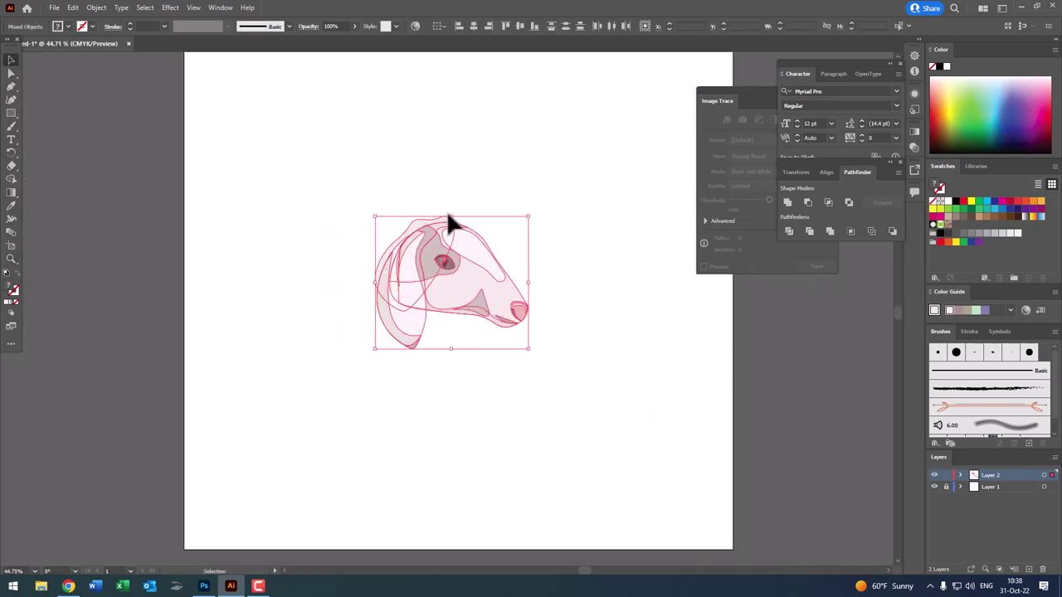
click(946, 487)
click(551, 412)
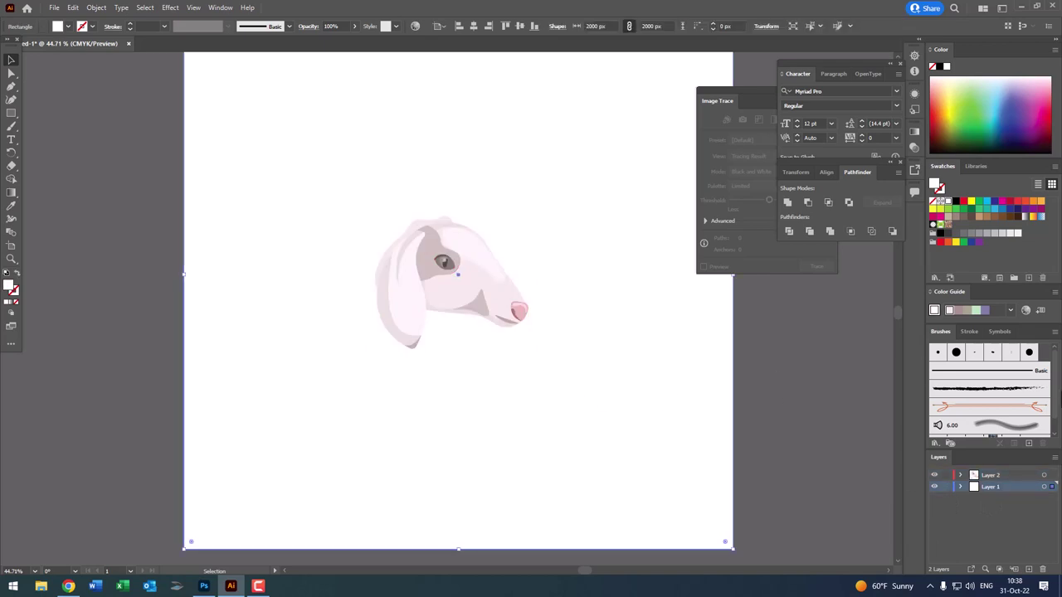
click(995, 234)
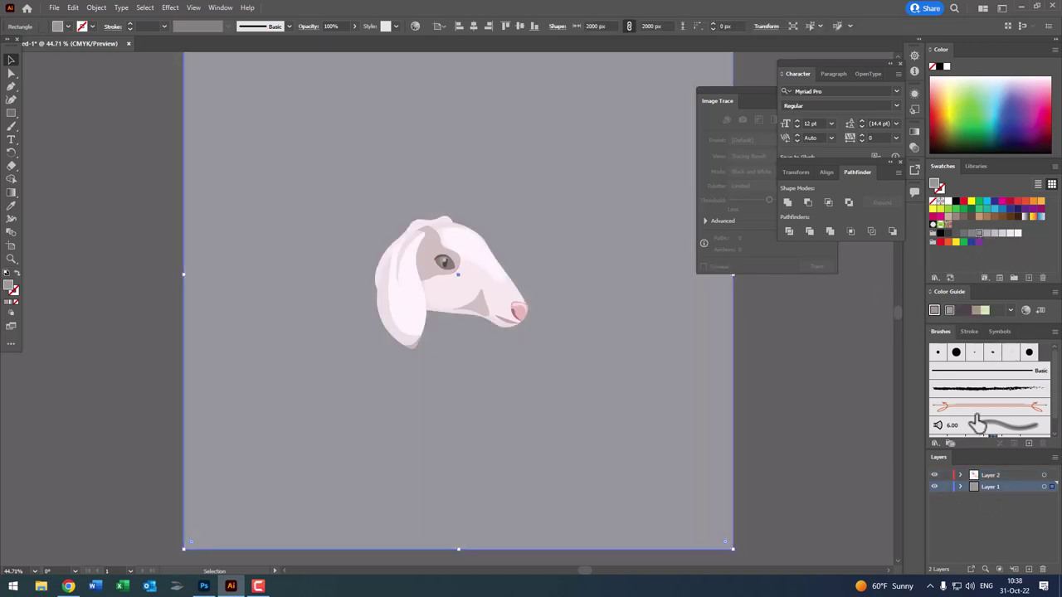
click(946, 487)
- Move the sheep head up and right, group its pieces, and scale the group down
click(995, 475)
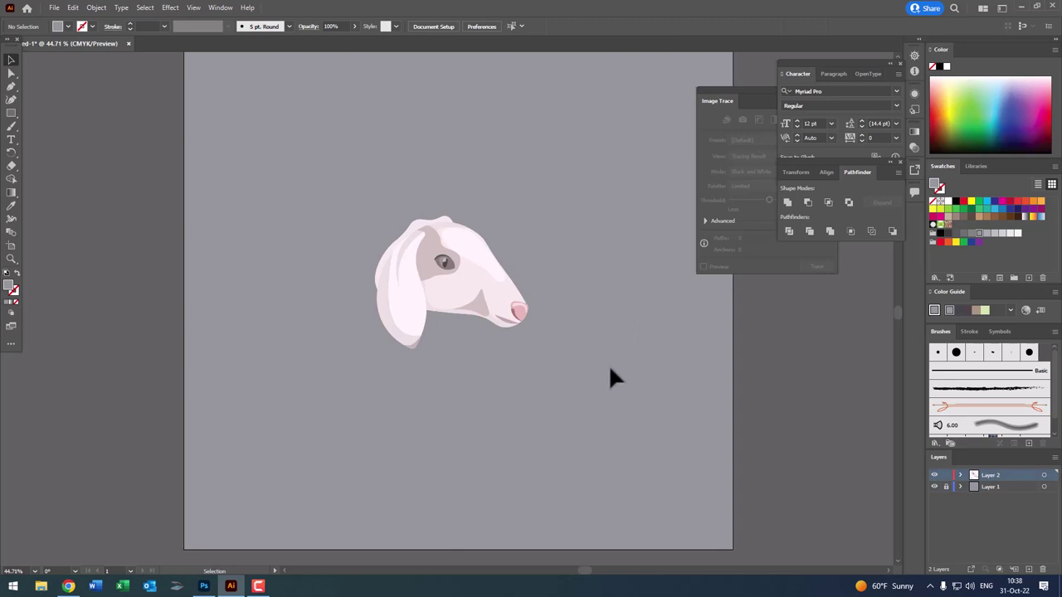
drag(530, 300, 601, 275)
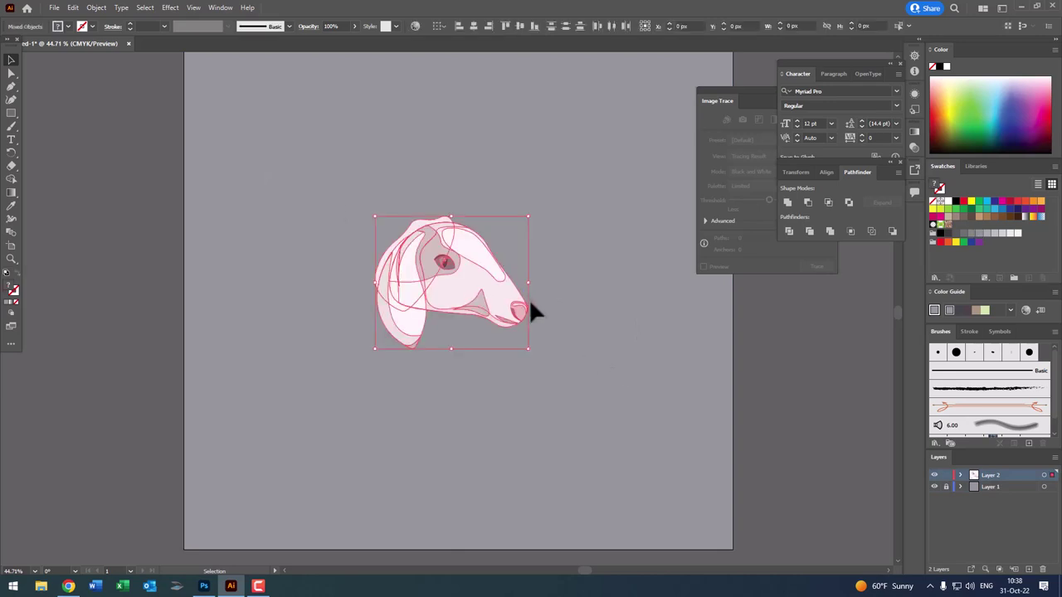
click(96, 7)
click(112, 63)
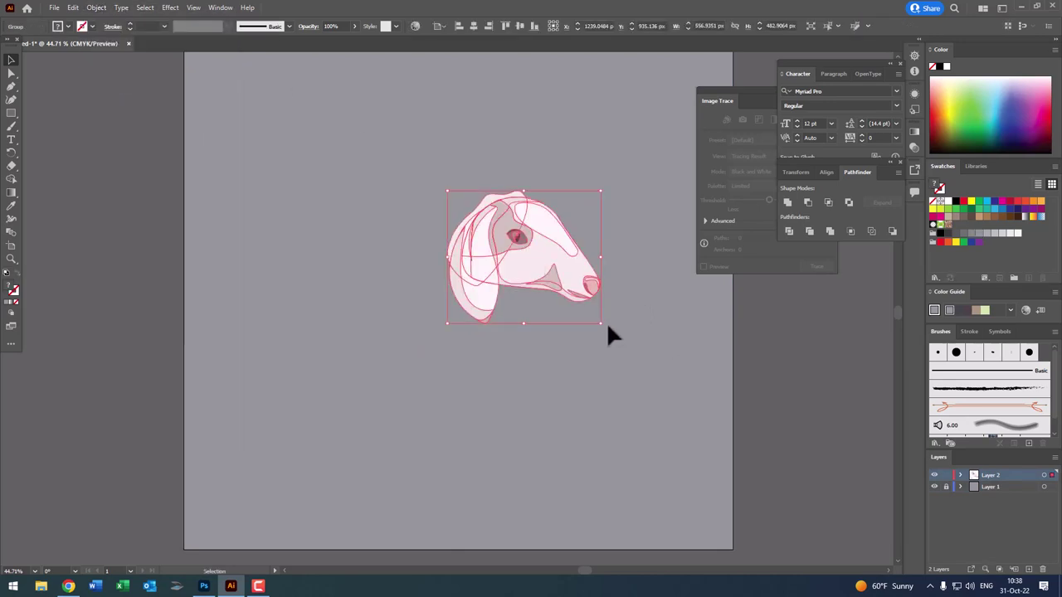
mouse_move(602, 328)
mouse_down()
mouse_move(533, 256)
mouse_move(581, 232)
mouse_up()
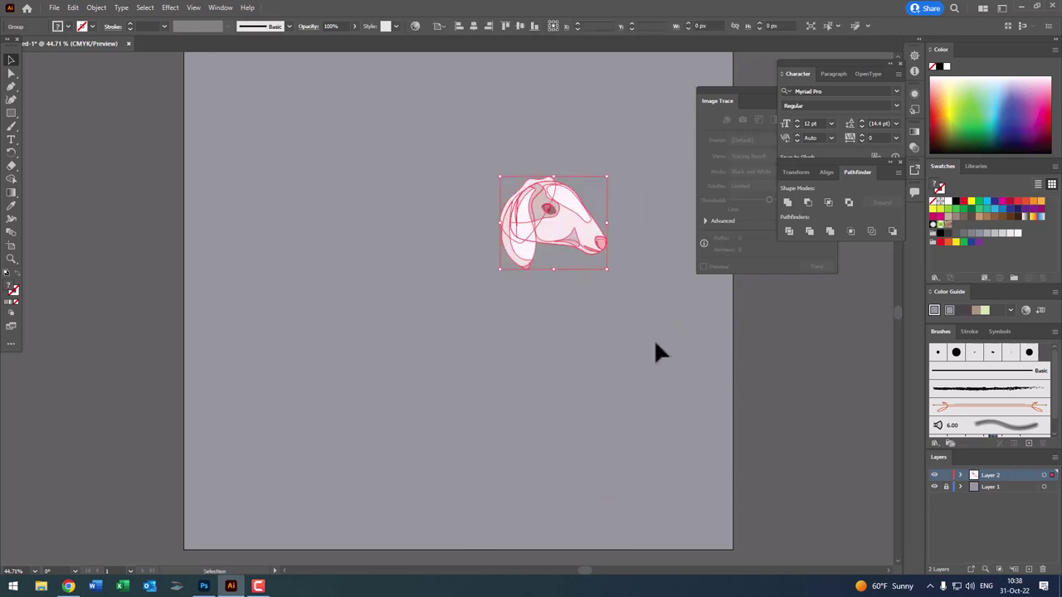
click(658, 351)
key(z)
click(652, 263)
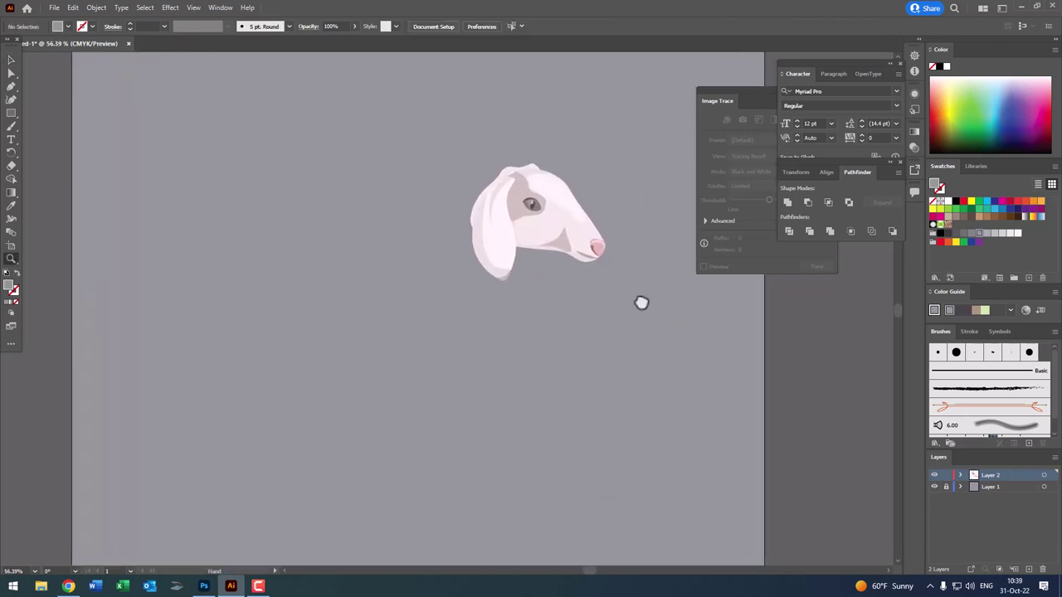
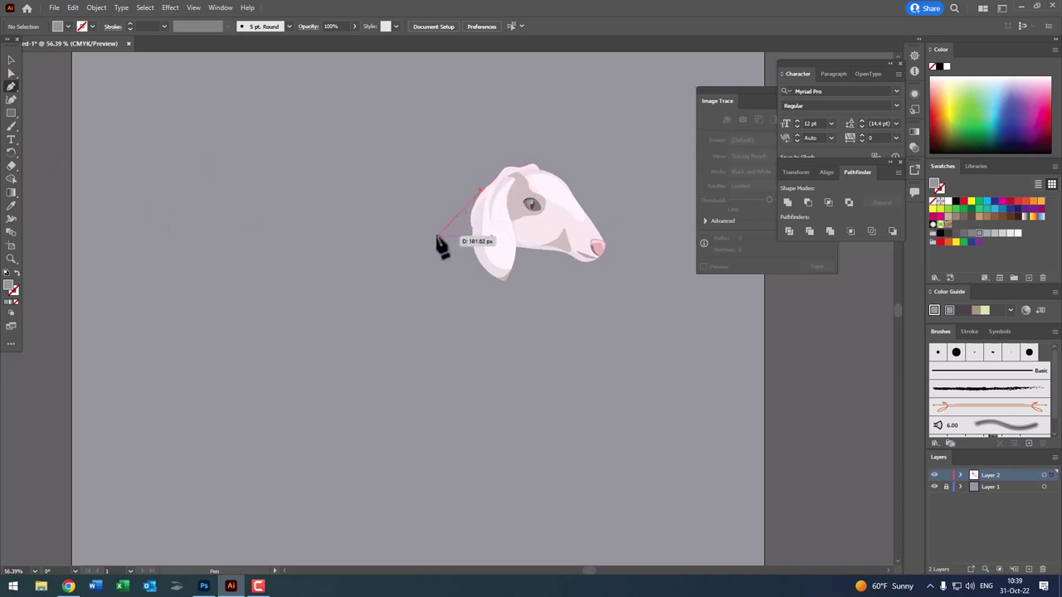
- Start the Pen outline at the neck, running along the back and curving around the rump
click(358, 236)
click(317, 249)
click(284, 246)
click(244, 231)
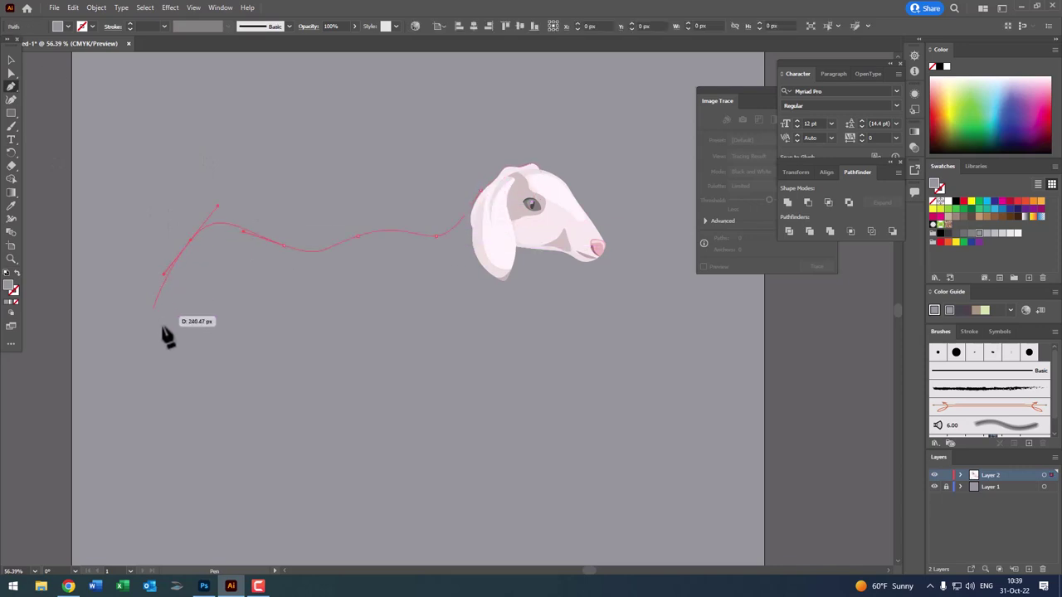
drag(228, 427, 254, 456)
drag(294, 402, 319, 383)
- Continue the wavy outline along the belly and chest, closing it back at the neck
click(343, 405)
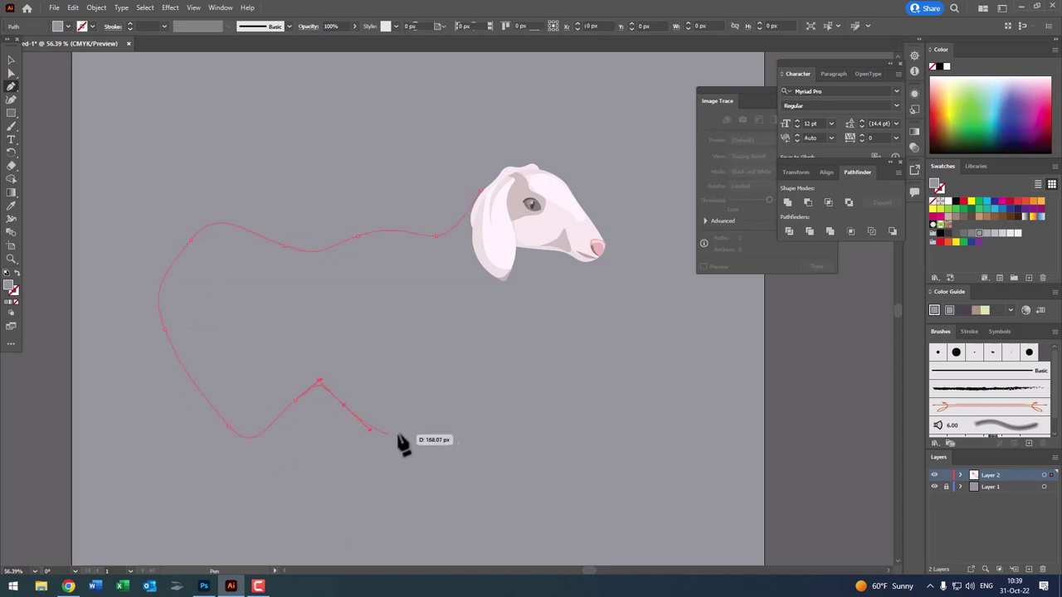
click(393, 436)
click(446, 396)
click(486, 413)
drag(564, 383, 567, 332)
click(480, 264)
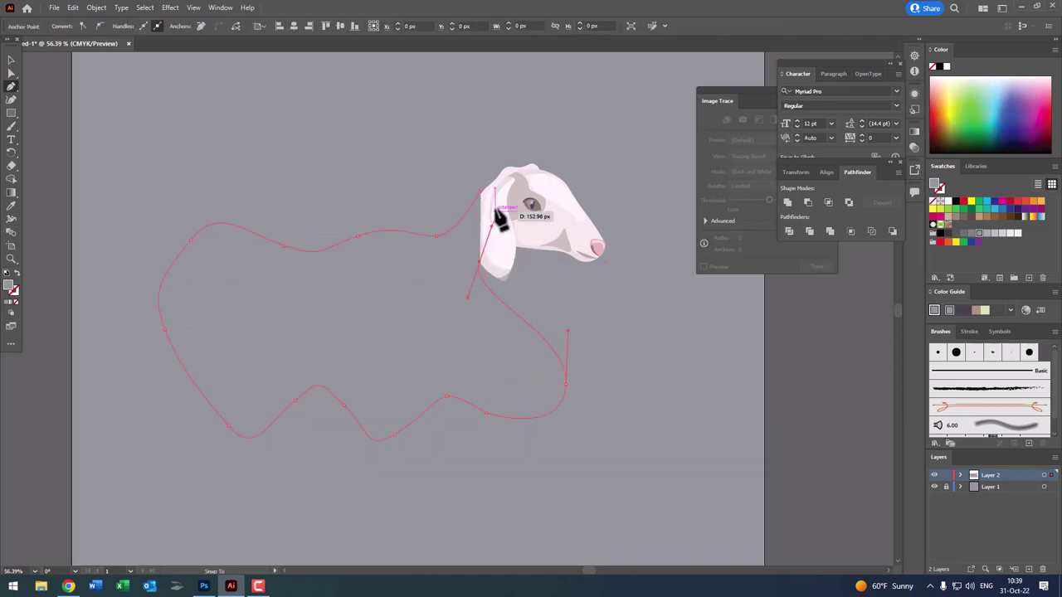
click(483, 192)
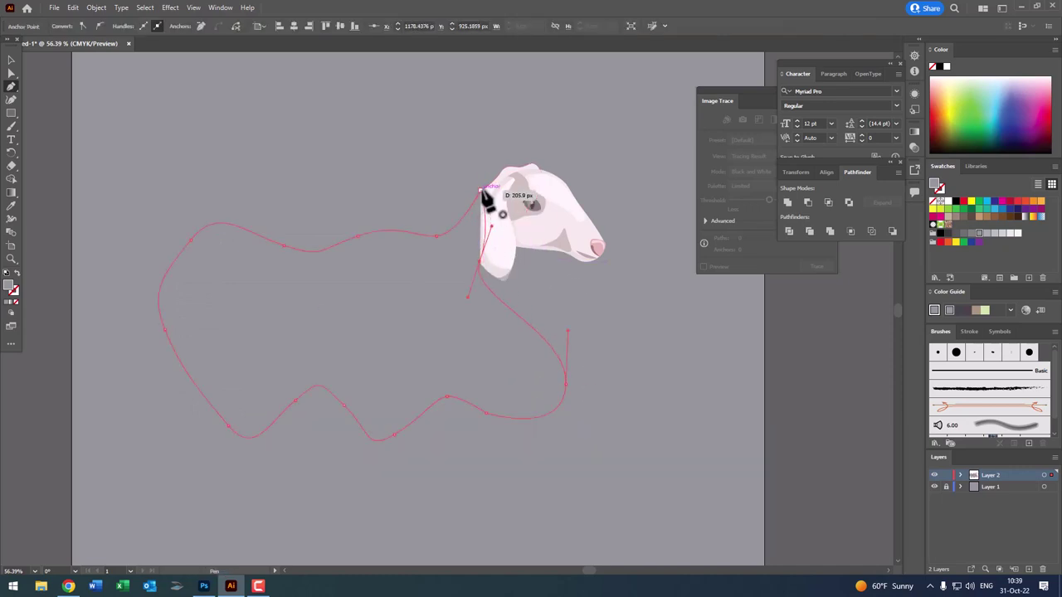
drag(491, 225, 344, 225)
- Fill the body with the head's pale pink and delete the stray chest anchor
click(10, 206)
click(539, 217)
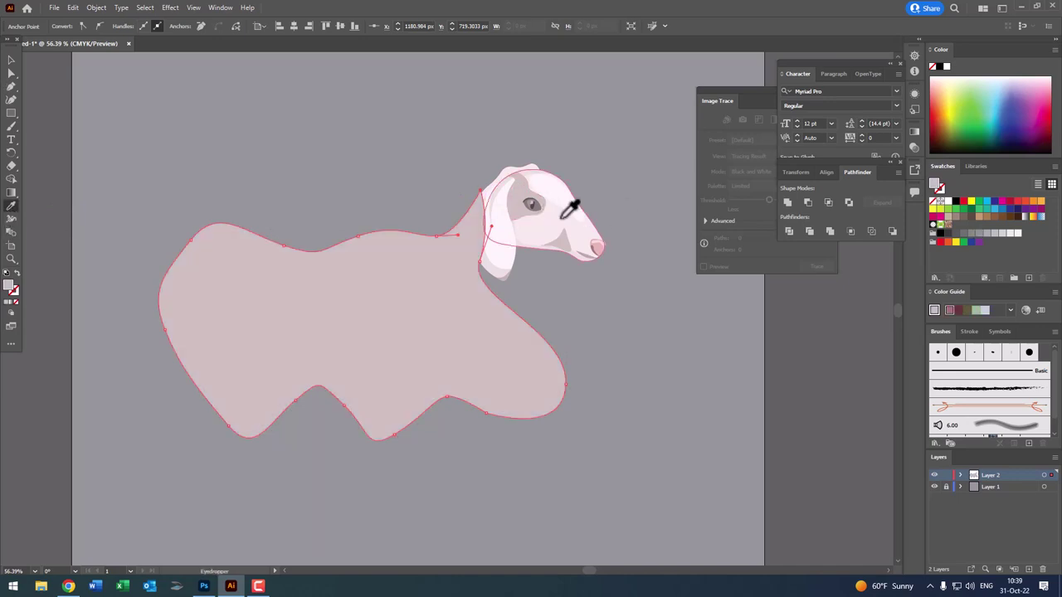
click(11, 88)
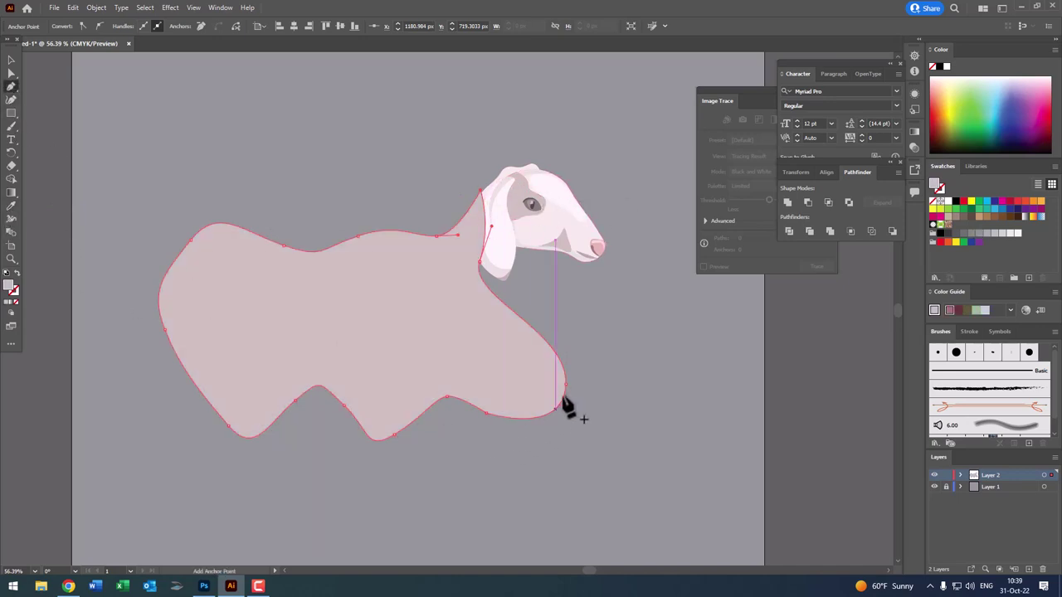
click(565, 384)
- With the Curvature tool, adjust the body's right edge and flatten and lower the back
click(11, 99)
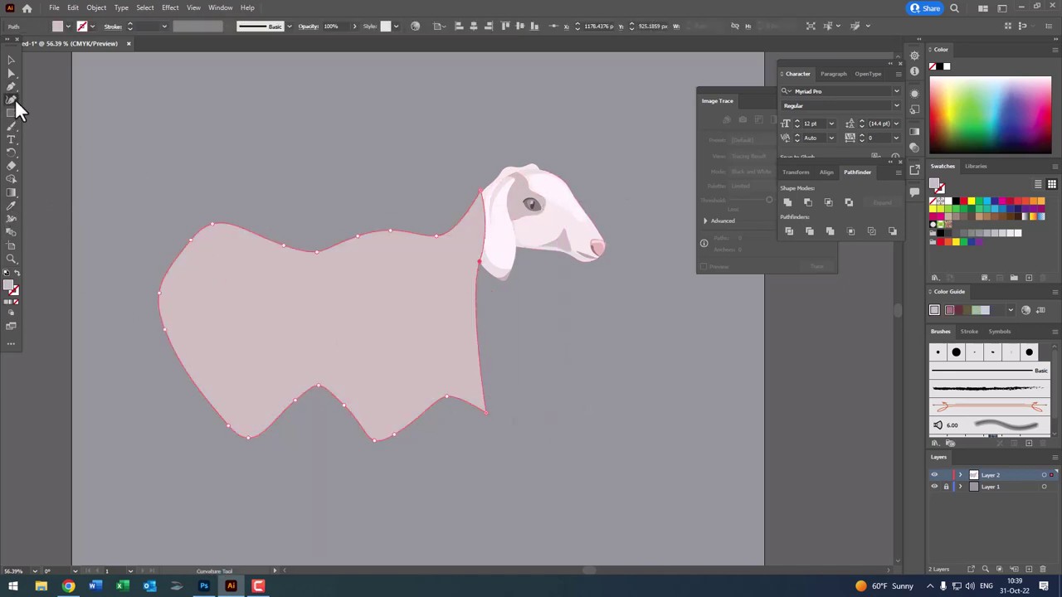
drag(483, 352, 491, 352)
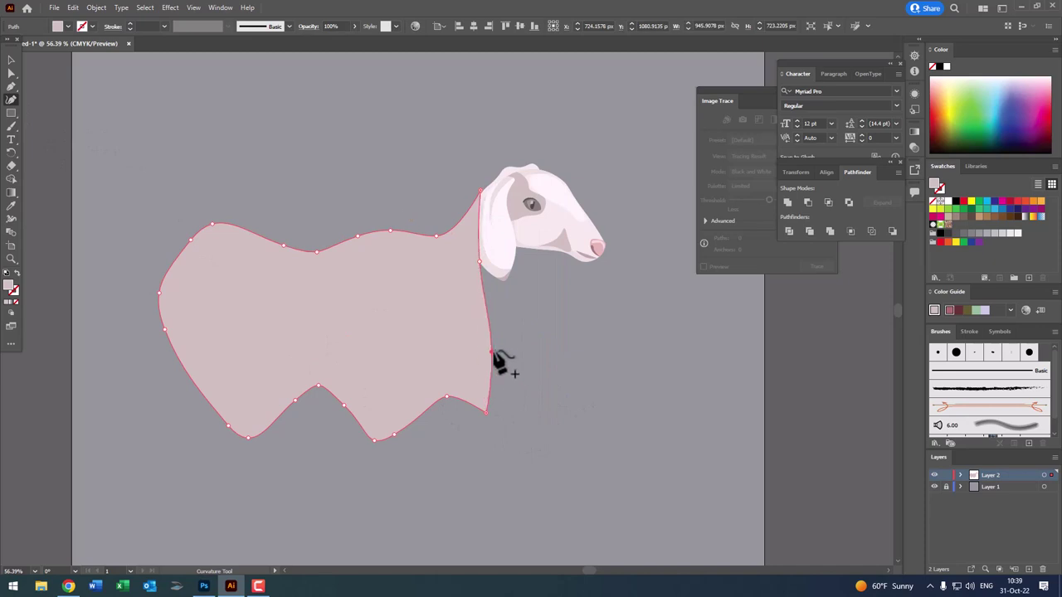
drag(485, 409, 506, 420)
click(463, 429)
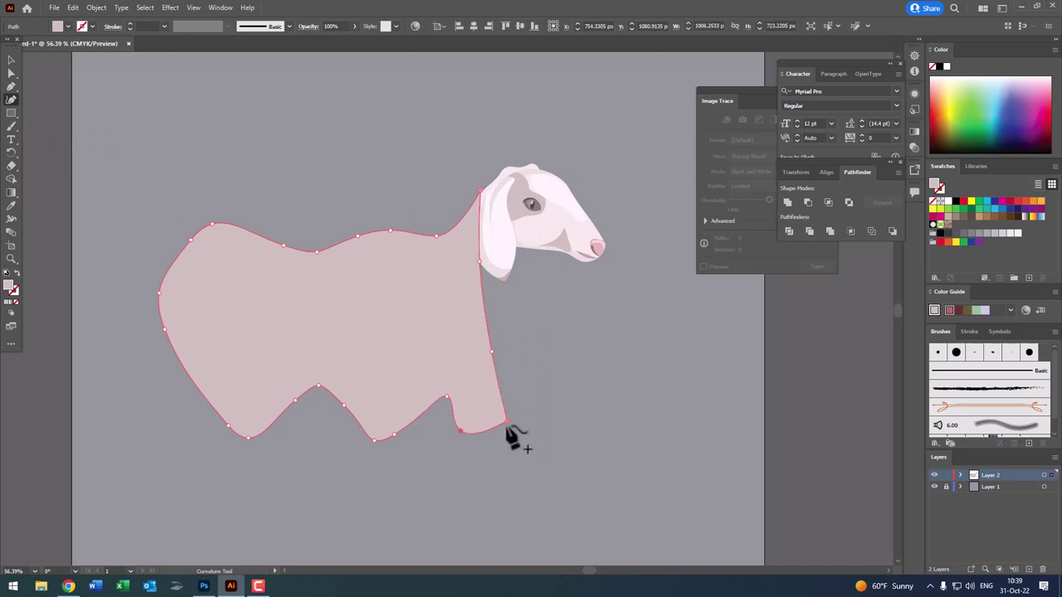
drag(491, 351, 484, 343)
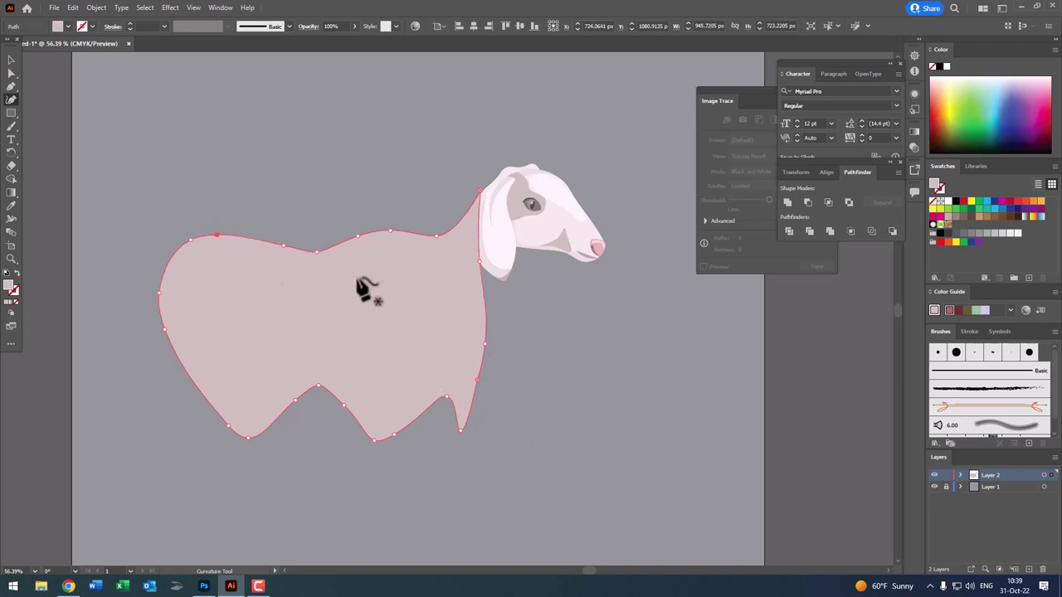
drag(316, 252, 315, 244)
drag(390, 232, 343, 248)
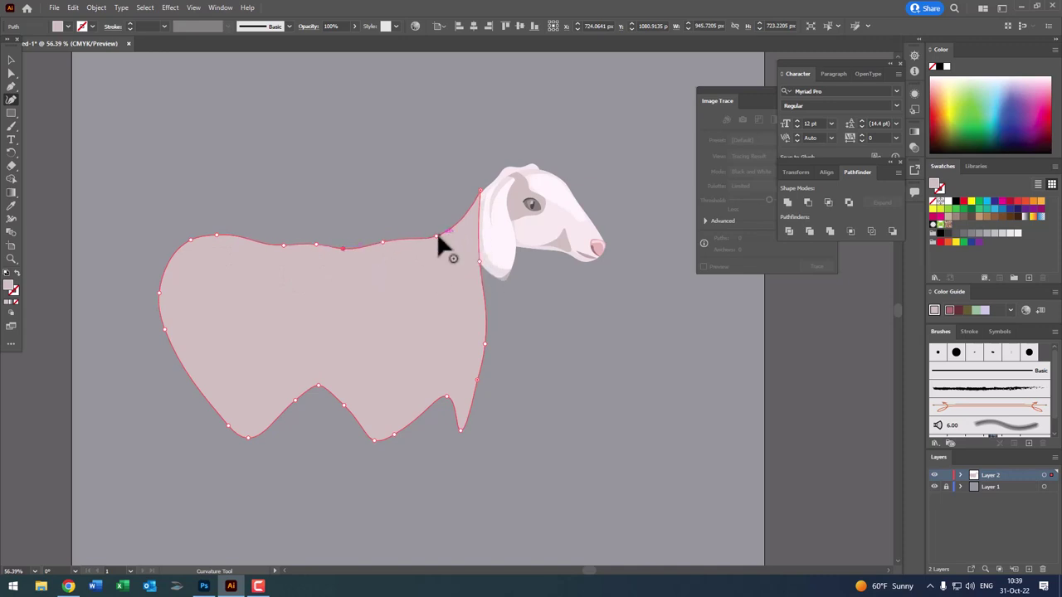
- Curve the chest inward, pull out a left leg tip and round the rump and back
click(481, 289)
drag(481, 289, 450, 299)
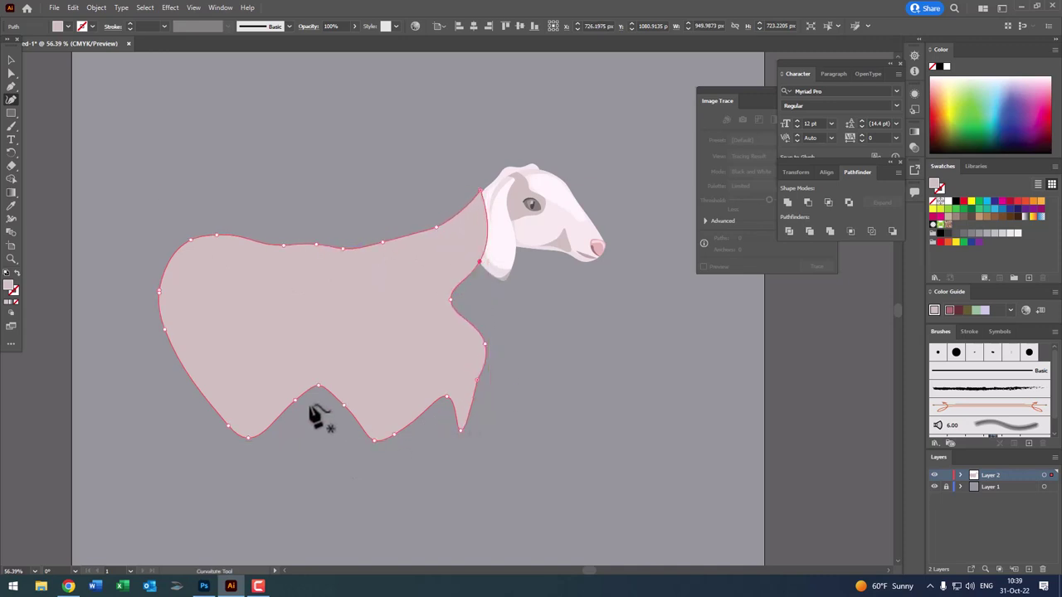
mouse_move(197, 384)
mouse_down()
mouse_move(196, 447)
mouse_move(203, 430)
mouse_up()
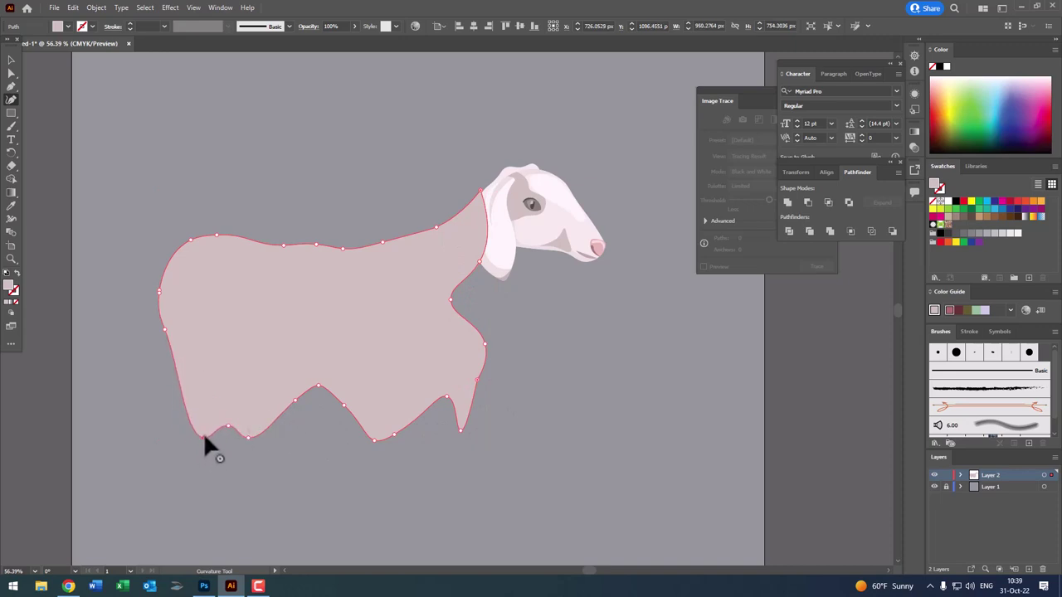
click(163, 353)
drag(163, 353, 172, 361)
drag(190, 240, 188, 252)
- Pull up belly notches to form the two back legs
click(214, 241)
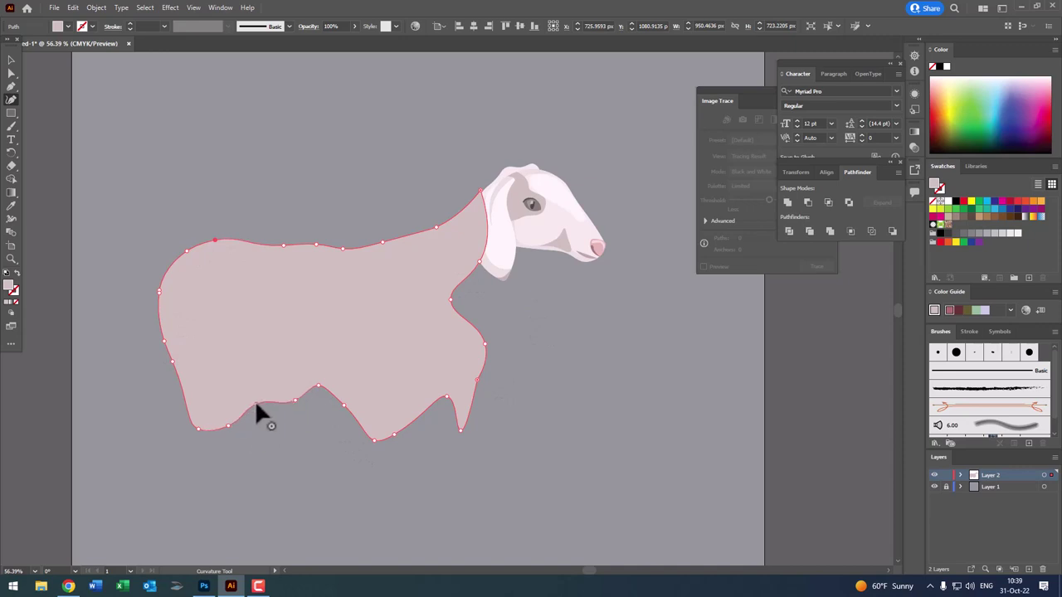
drag(255, 404, 241, 377)
drag(242, 377, 226, 379)
click(249, 412)
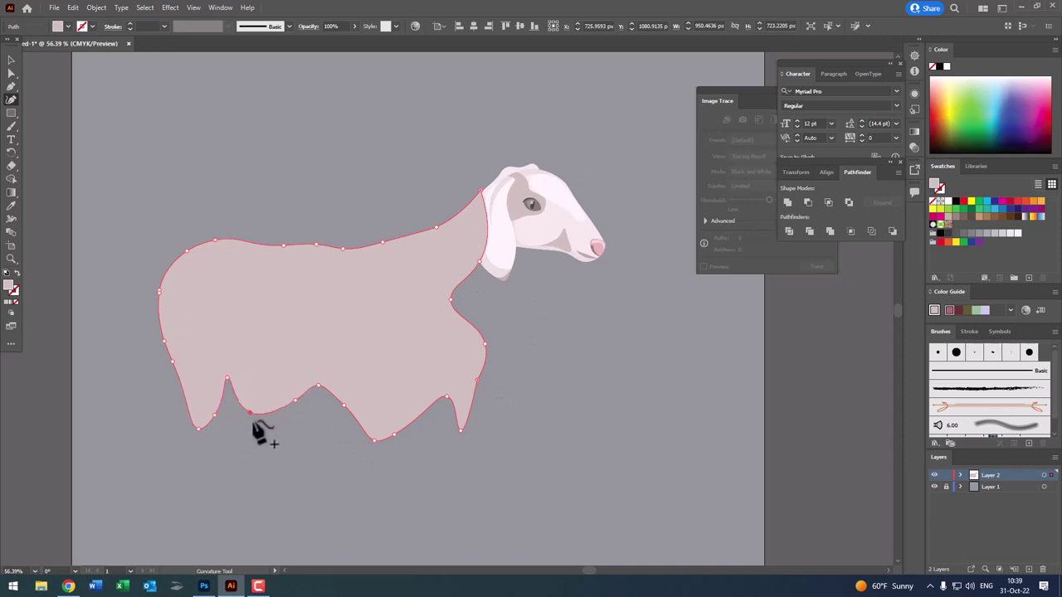
mouse_move(295, 401)
mouse_down()
mouse_move(267, 370)
mouse_move(279, 379)
mouse_up()
click(376, 422)
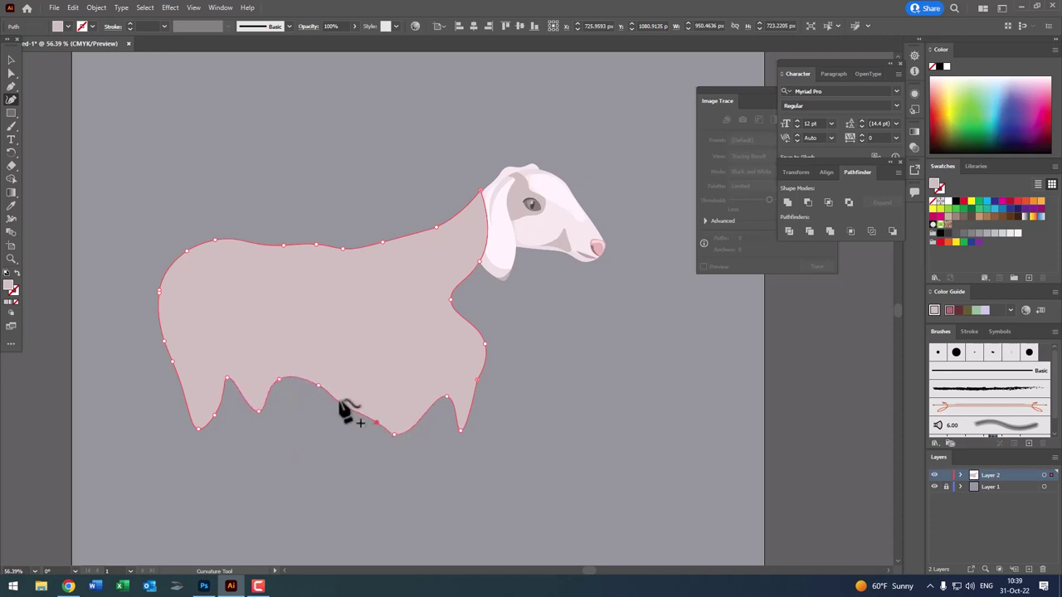
- Notch the belly near the front, remove the extra chest leg and reshape the chest
click(349, 385)
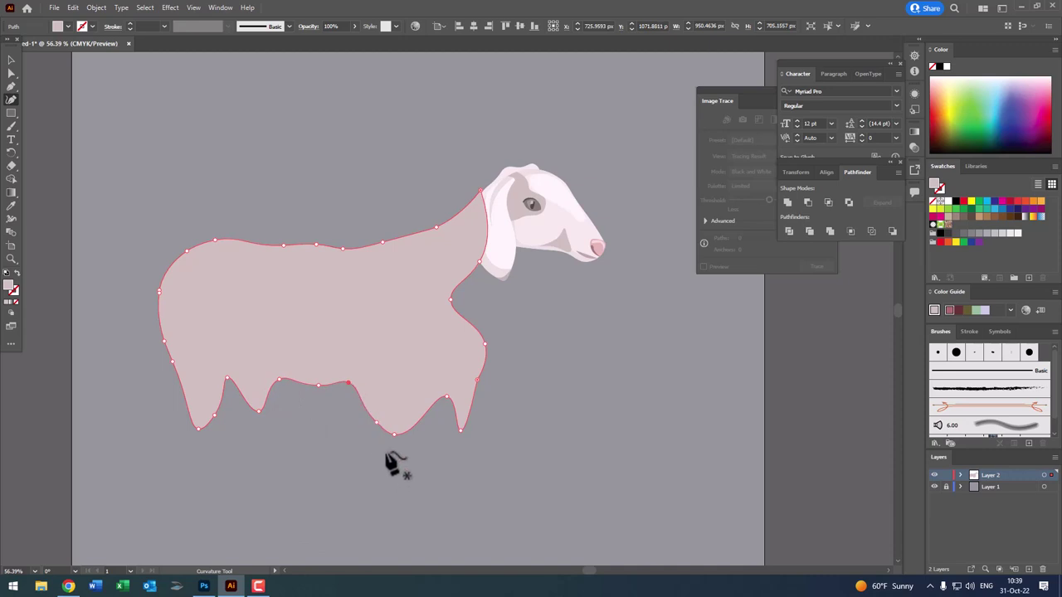
drag(397, 400, 395, 377)
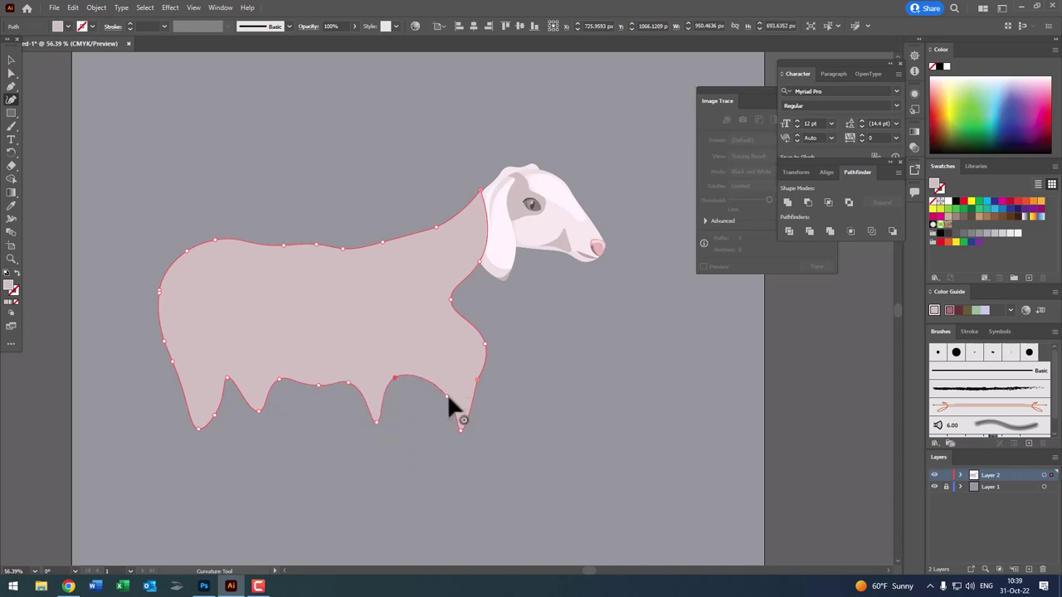
click(430, 421)
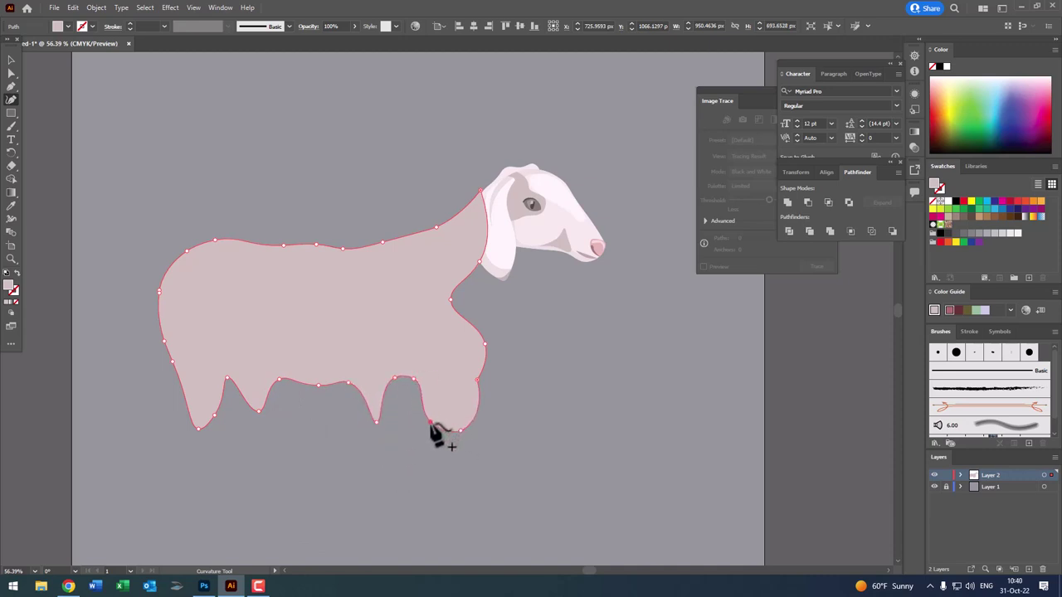
click(448, 382)
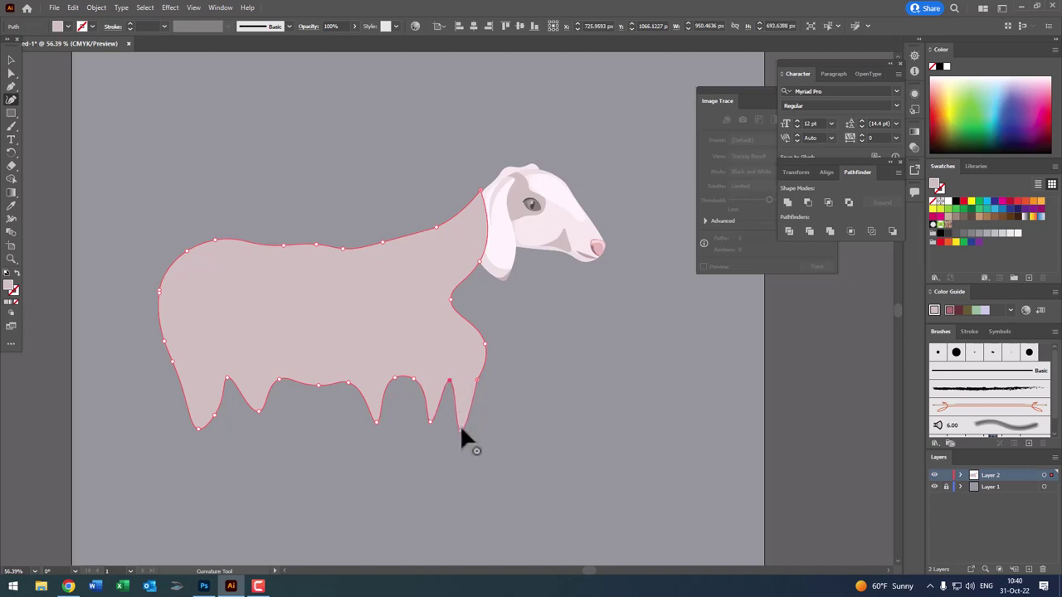
drag(459, 427, 458, 368)
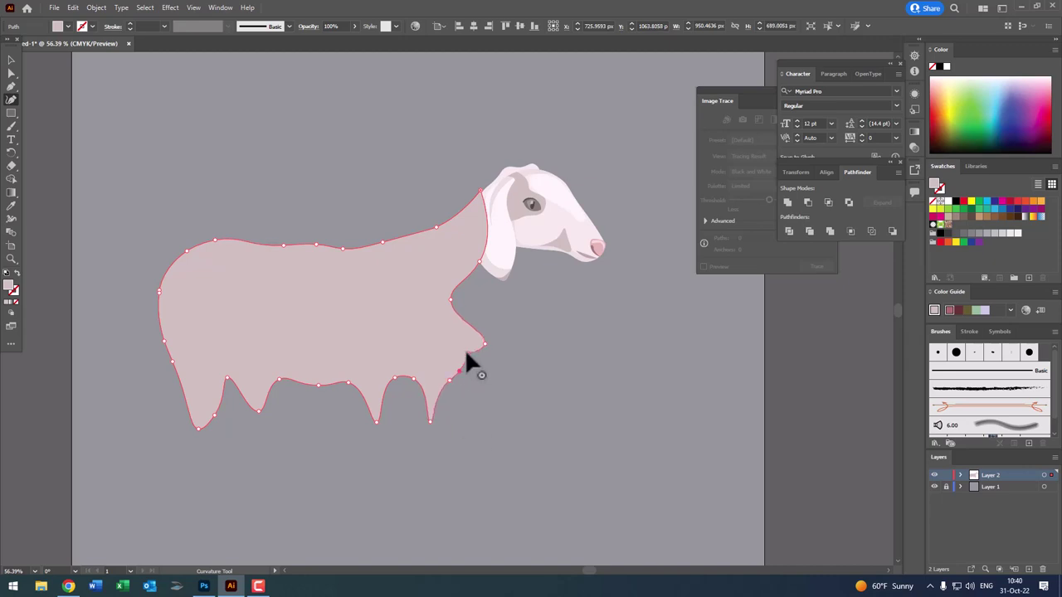
drag(485, 343, 457, 331)
drag(460, 370, 447, 367)
- Add anchors shaping the front leg, then narrow the body from its left side to about 778 px
click(439, 380)
click(417, 401)
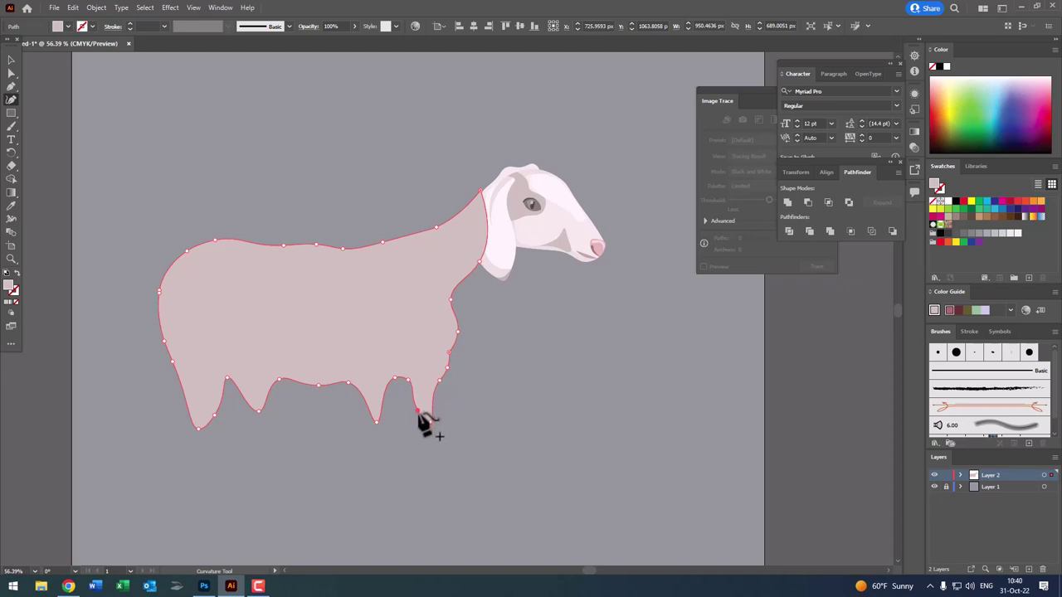
click(423, 417)
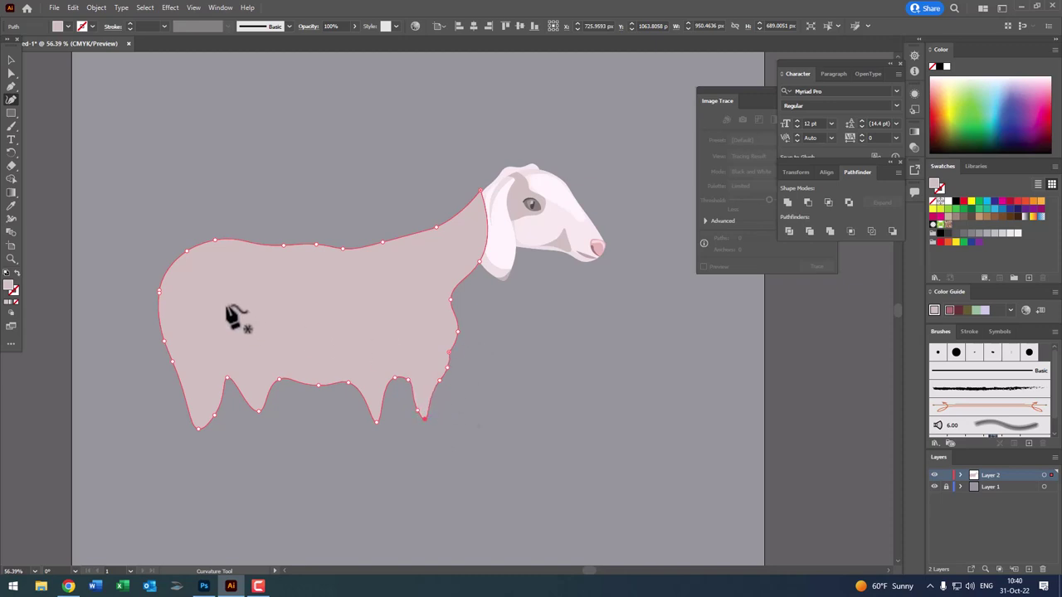
click(10, 59)
drag(161, 310, 218, 310)
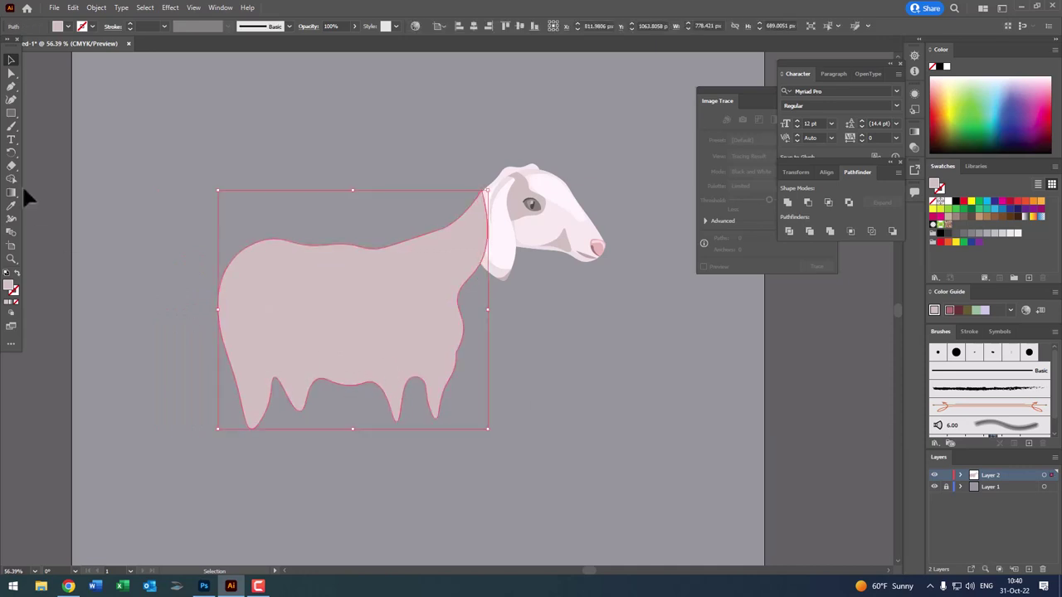
- Smooth the back curve and reshape the leg tips so the legs hang lower and rounder
click(11, 98)
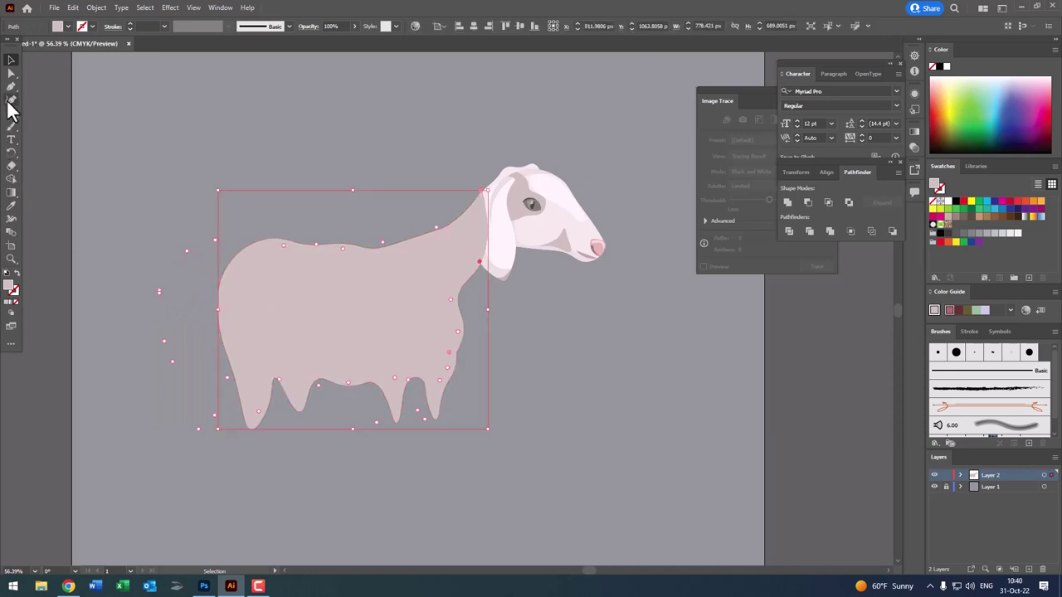
click(349, 381)
click(230, 382)
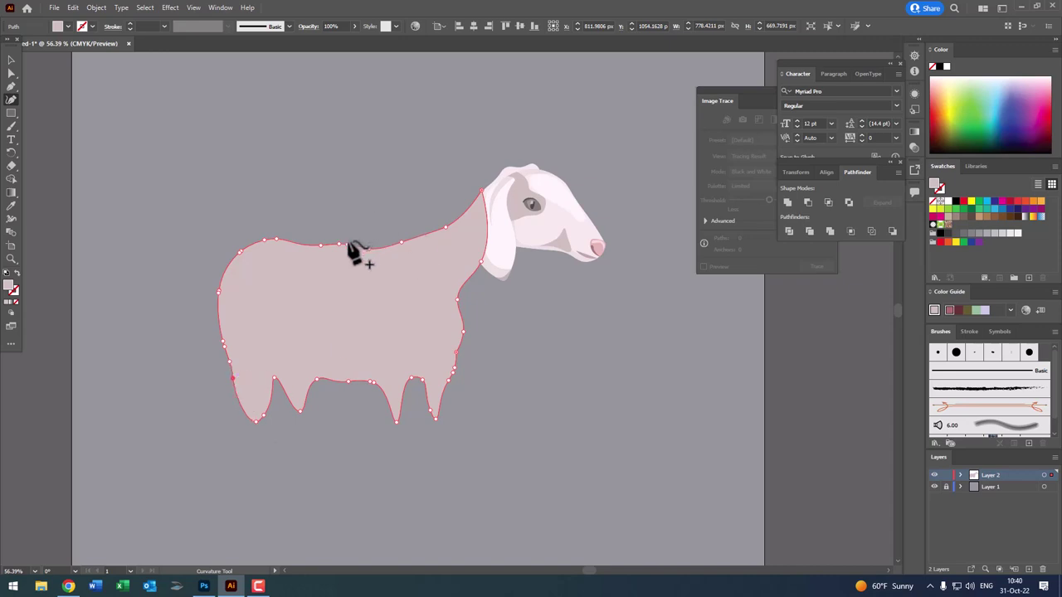
drag(337, 245, 339, 247)
drag(388, 399, 386, 415)
click(440, 409)
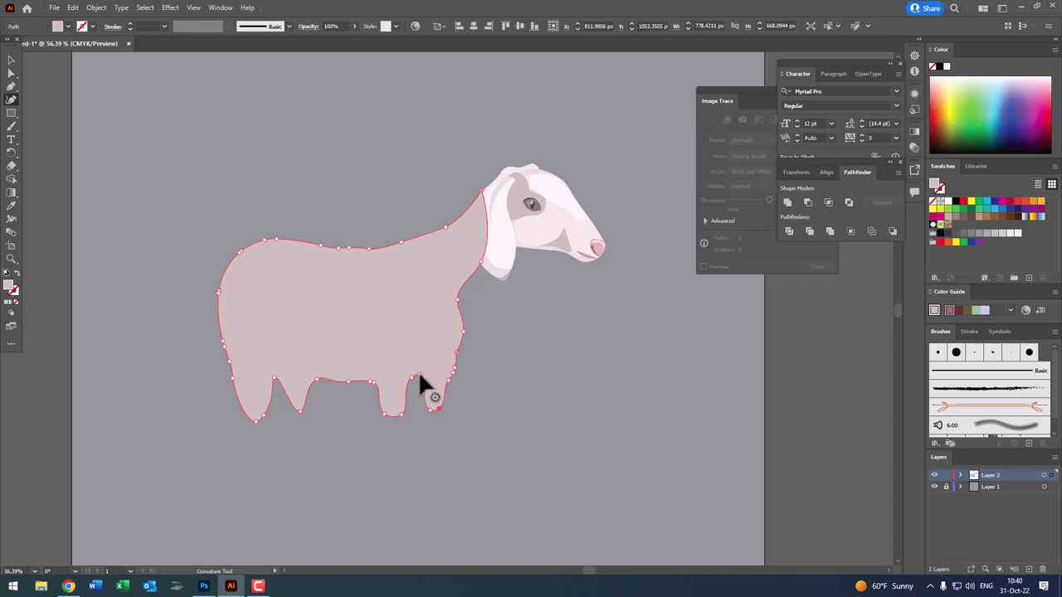
click(419, 378)
- Deselect the body and zoom in on the goat
click(9, 60)
click(576, 374)
key(z)
scroll(536, 395, up, 1)
- Select the body path and delete the extra chest anchor, undoing a mistaken back-anchor deletion
scroll(376, 380, up, 1)
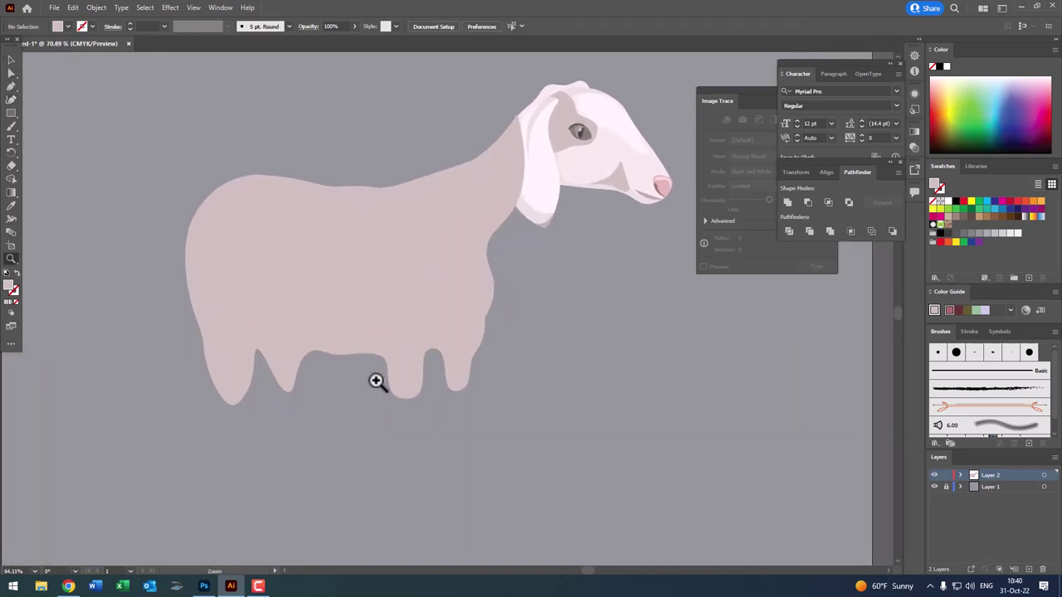
click(13, 87)
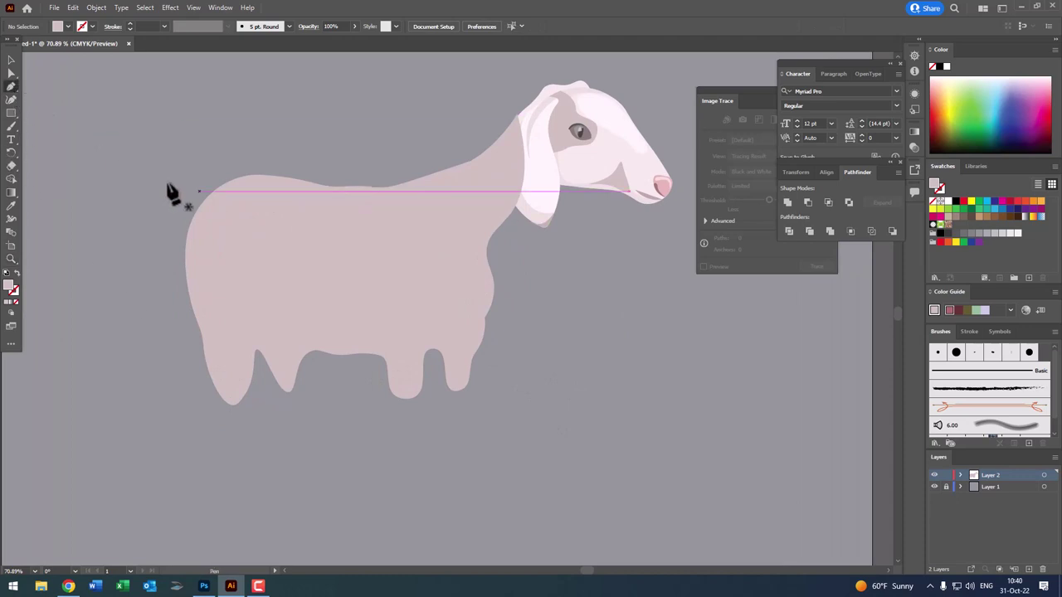
click(10, 59)
click(421, 297)
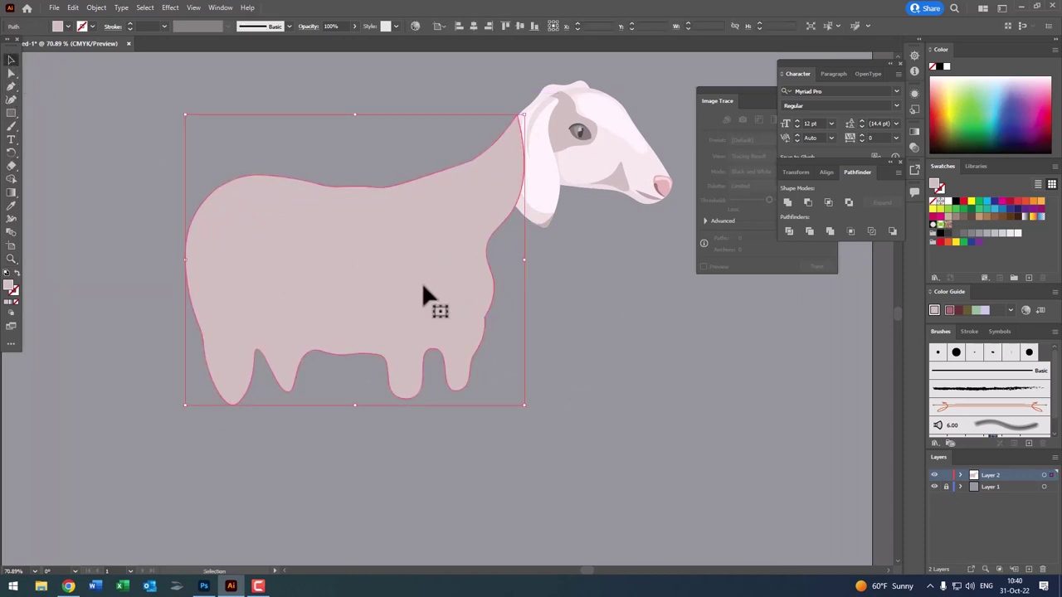
click(12, 88)
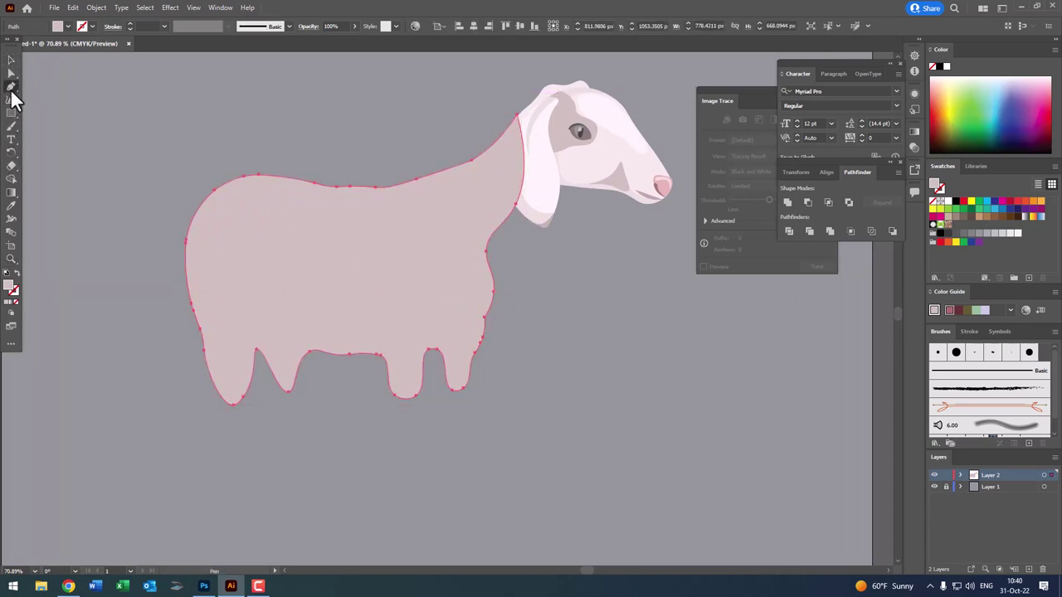
click(484, 320)
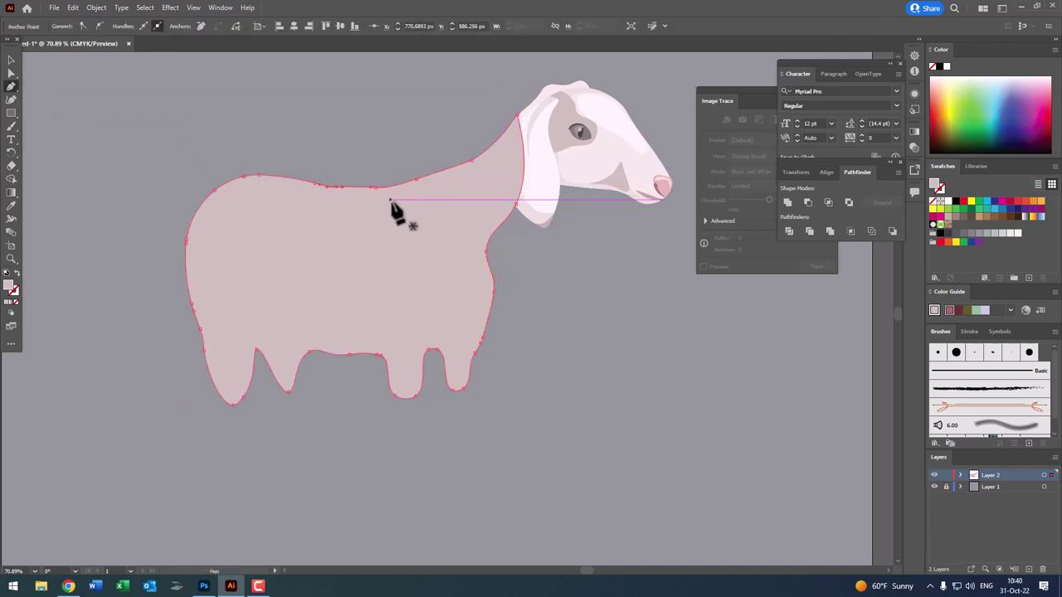
click(417, 178)
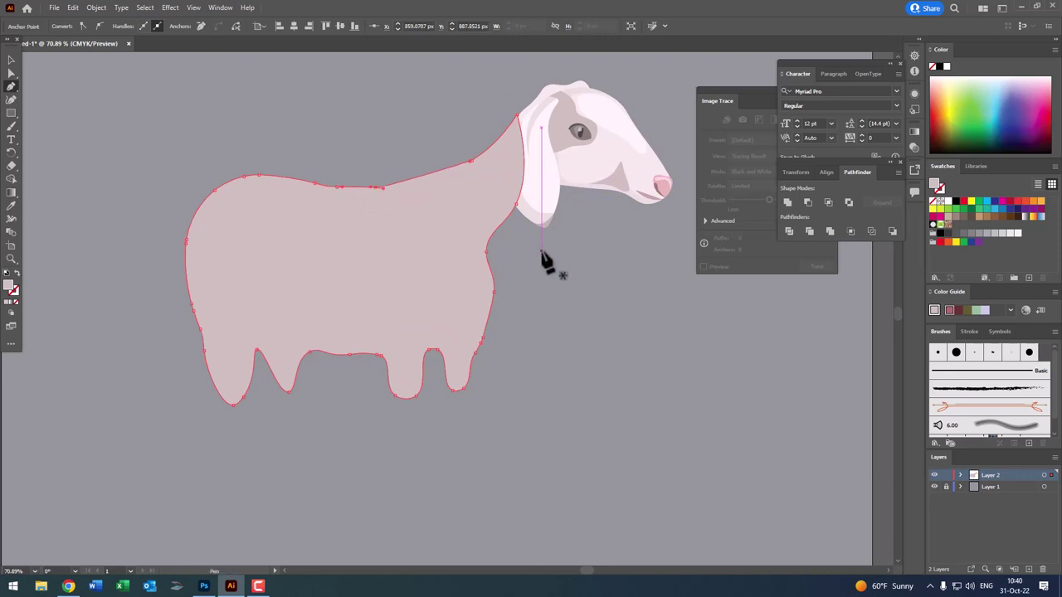
key(ctrl+z)
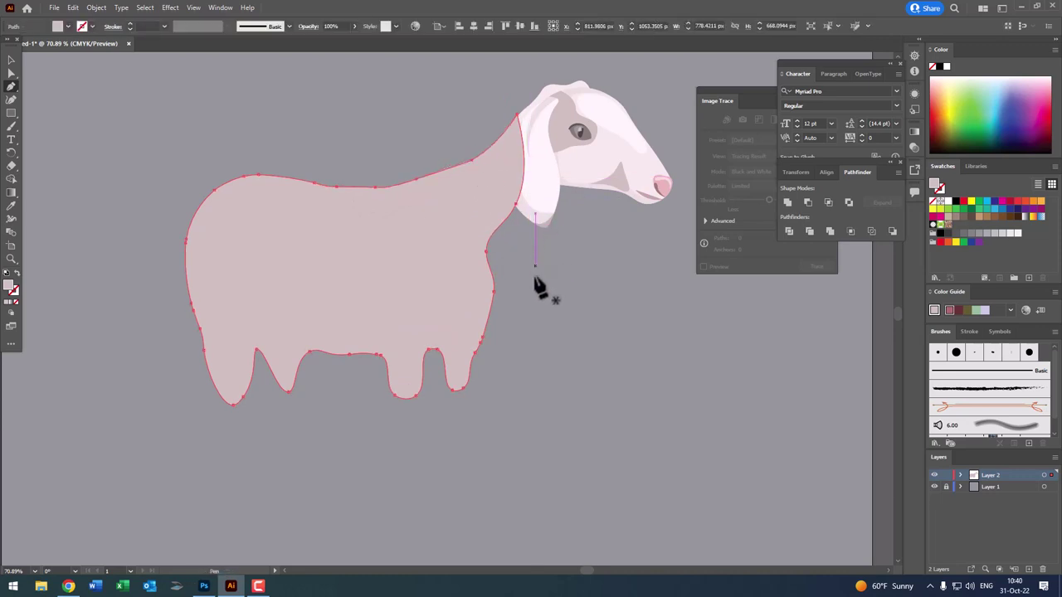
- Zoom in and delete surplus anchors on the body's front edge, then zoom back out
ctrl+click(405, 399)
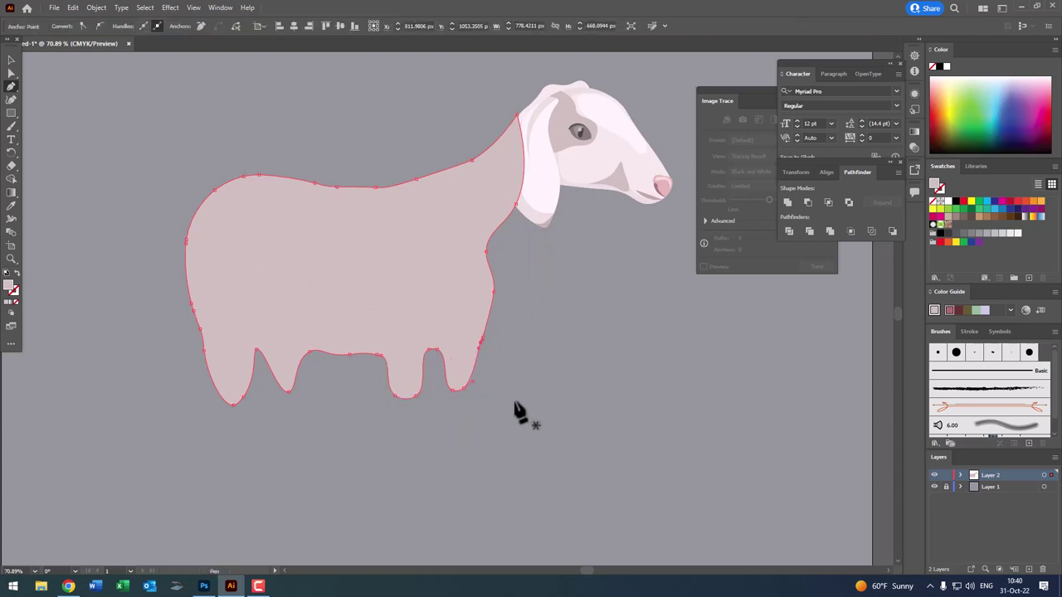
key(z)
drag(394, 280, 503, 368)
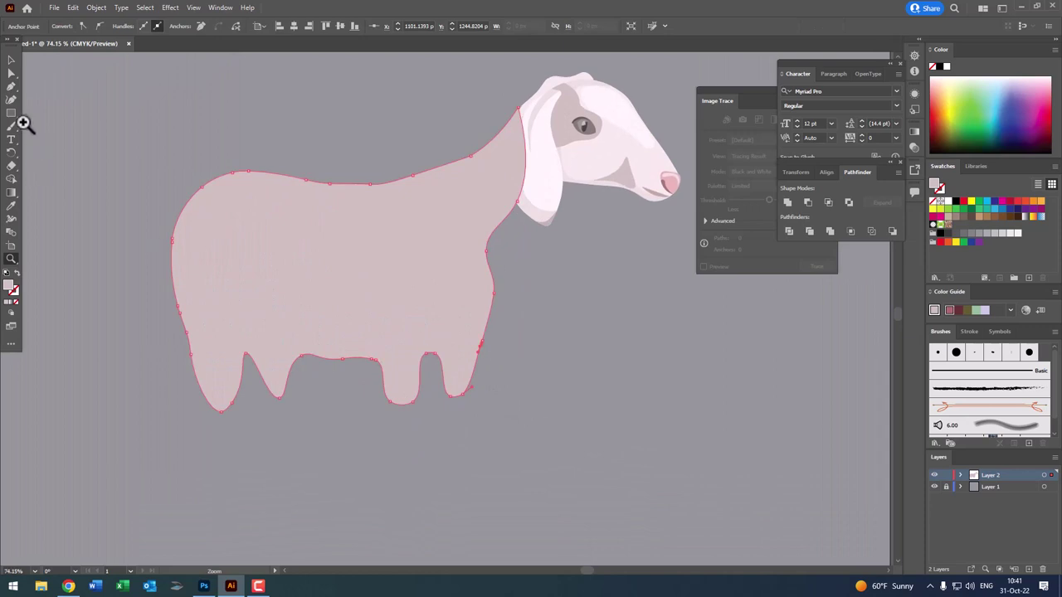
click(12, 88)
click(493, 292)
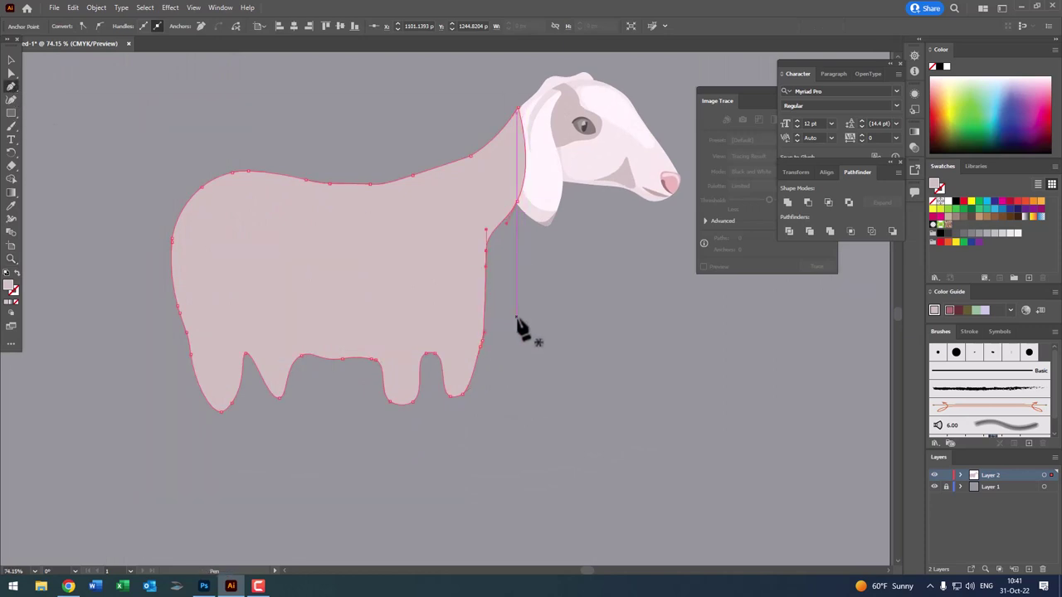
key(z)
drag(553, 319, 464, 290)
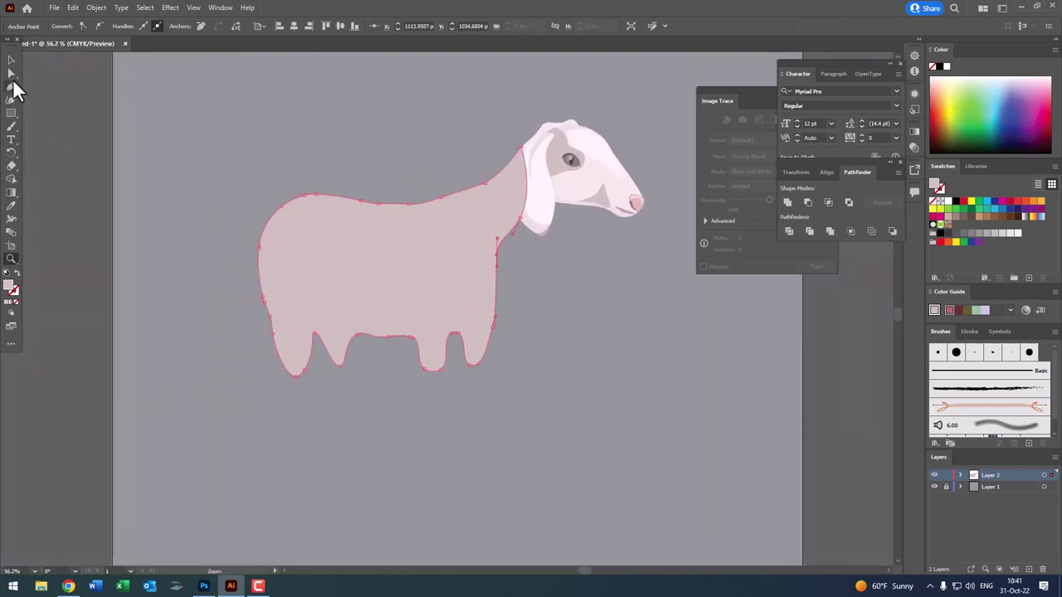
- Add a belly point between the legs and bend the leg outline up toward the body
click(13, 101)
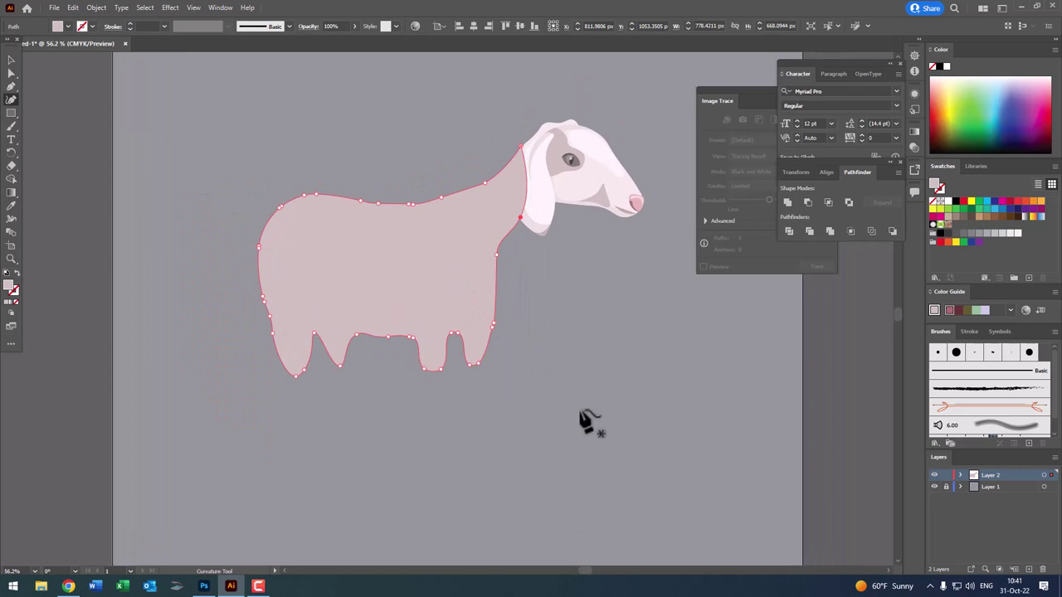
click(387, 339)
click(379, 332)
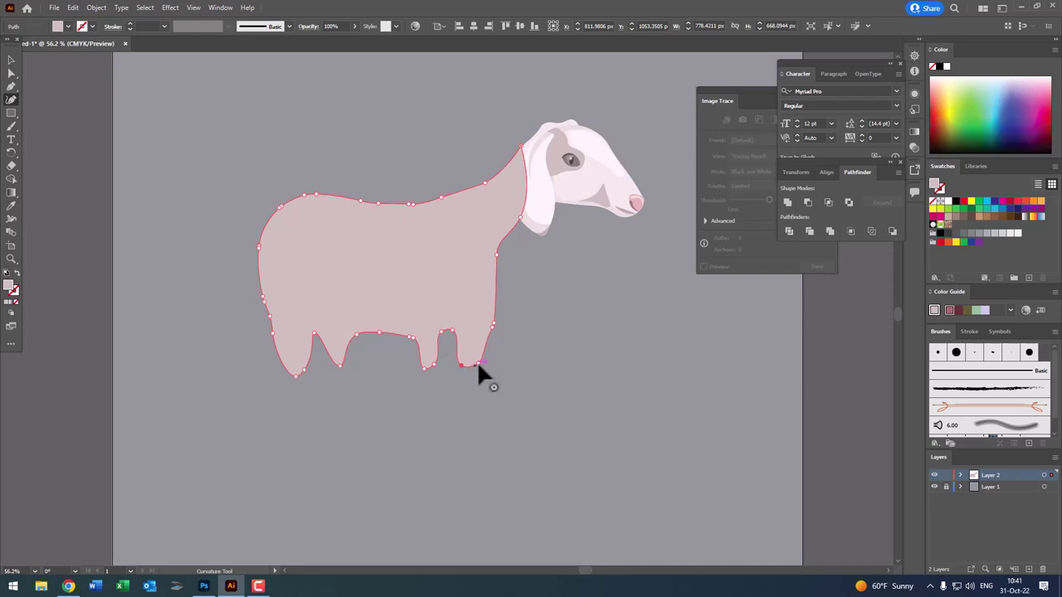
click(493, 319)
key(z)
alt+click(524, 229)
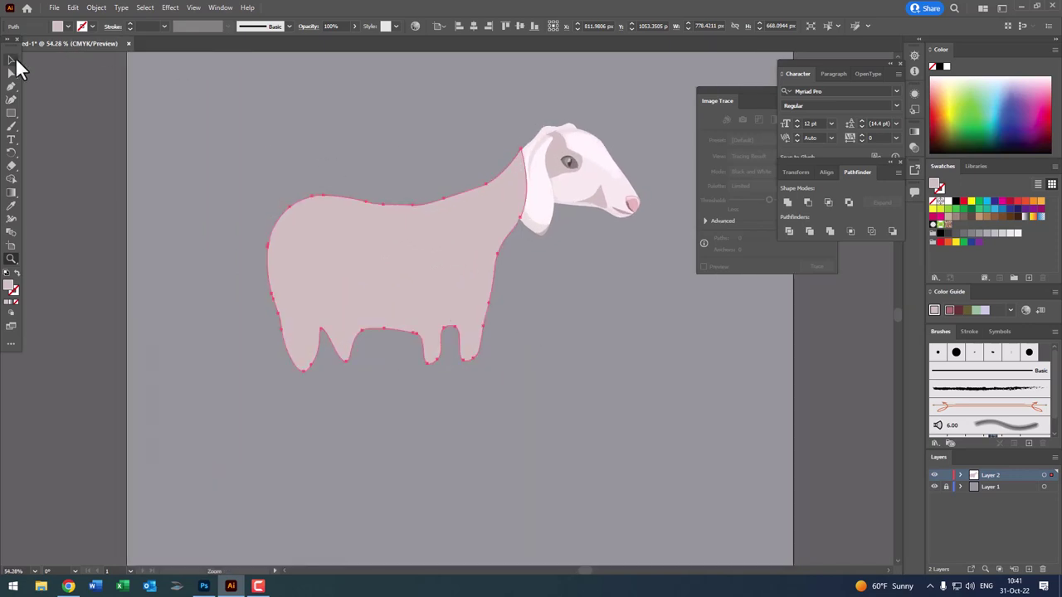
- Send the goat body shape to the back, behind the head
click(13, 59)
click(414, 217)
click(96, 7)
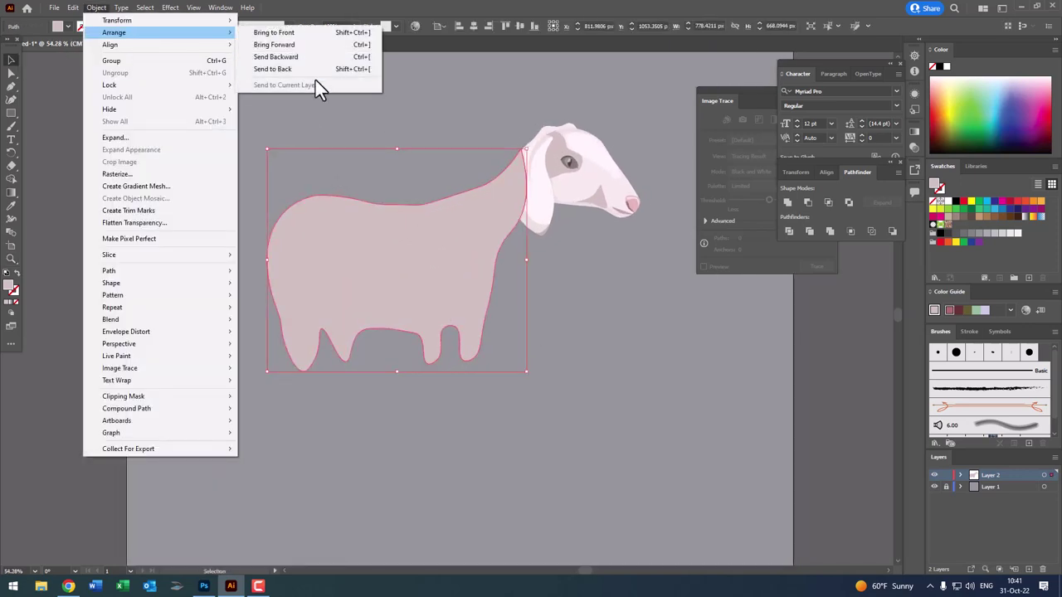
click(274, 69)
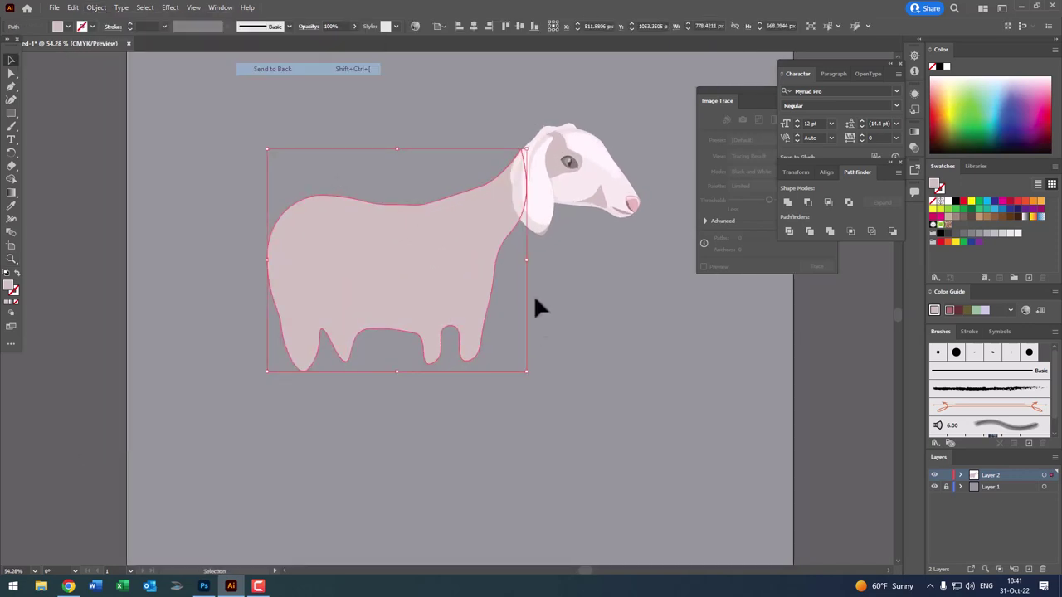
- Apply the head's near-white fill to the body with the Eyedropper
click(12, 207)
click(552, 199)
key(z)
mouse_move(495, 213)
mouse_down()
mouse_move(568, 335)
mouse_move(614, 244)
mouse_up()
- Move the neck top under the ear and shift the whole body up and left
click(12, 100)
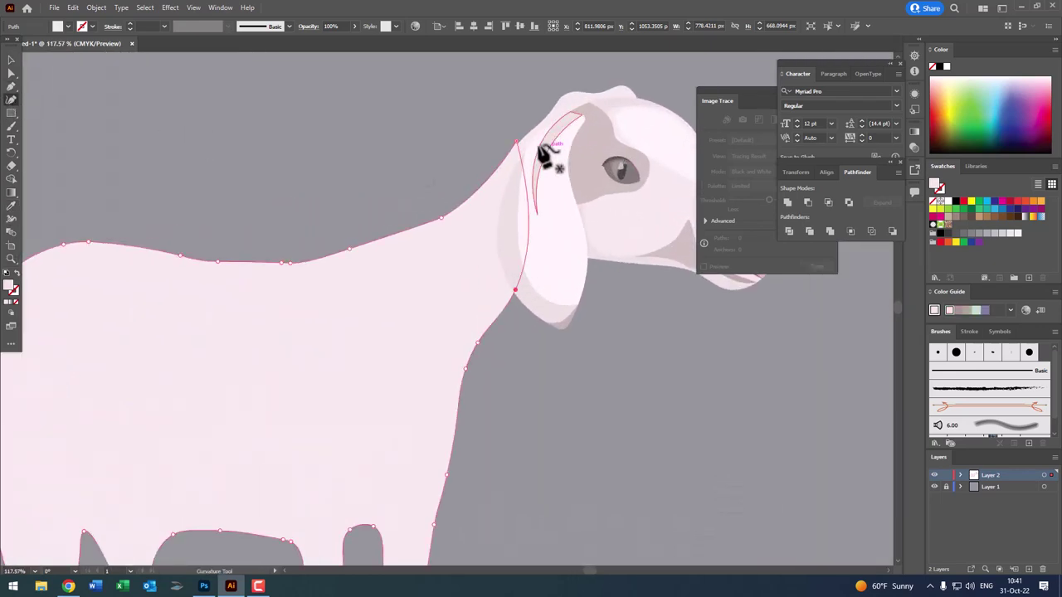
mouse_move(516, 143)
mouse_down()
mouse_move(528, 142)
mouse_move(357, 250)
mouse_up()
key(z)
ctrl+click(357, 249)
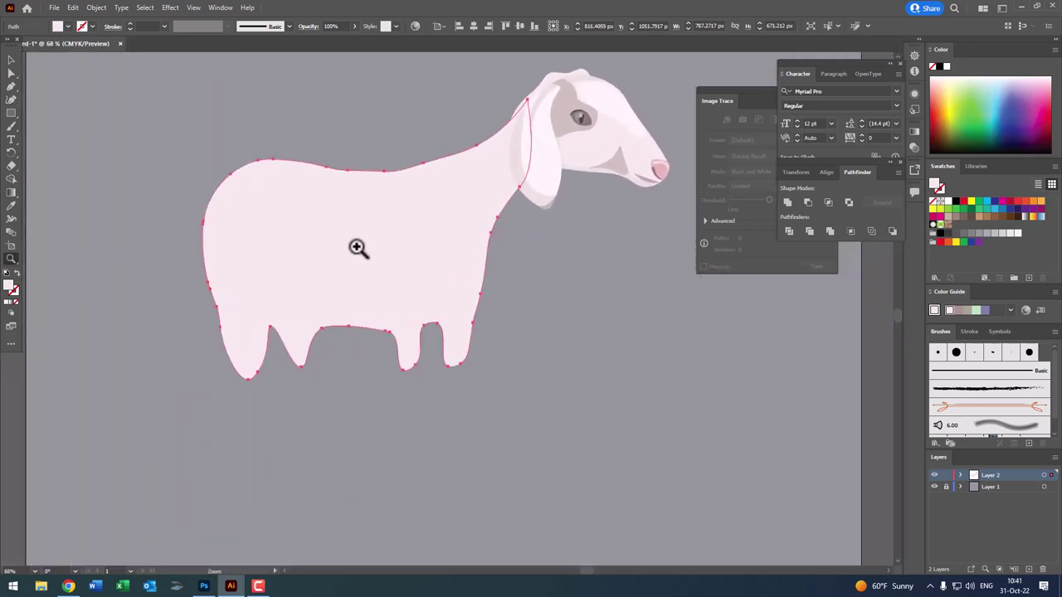
drag(349, 264, 337, 313)
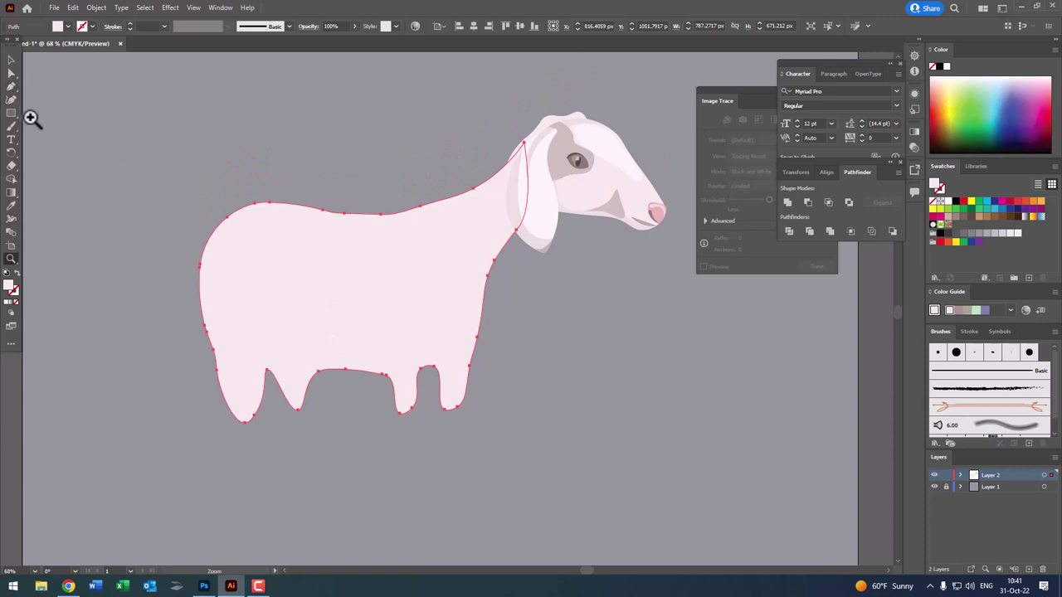
click(12, 60)
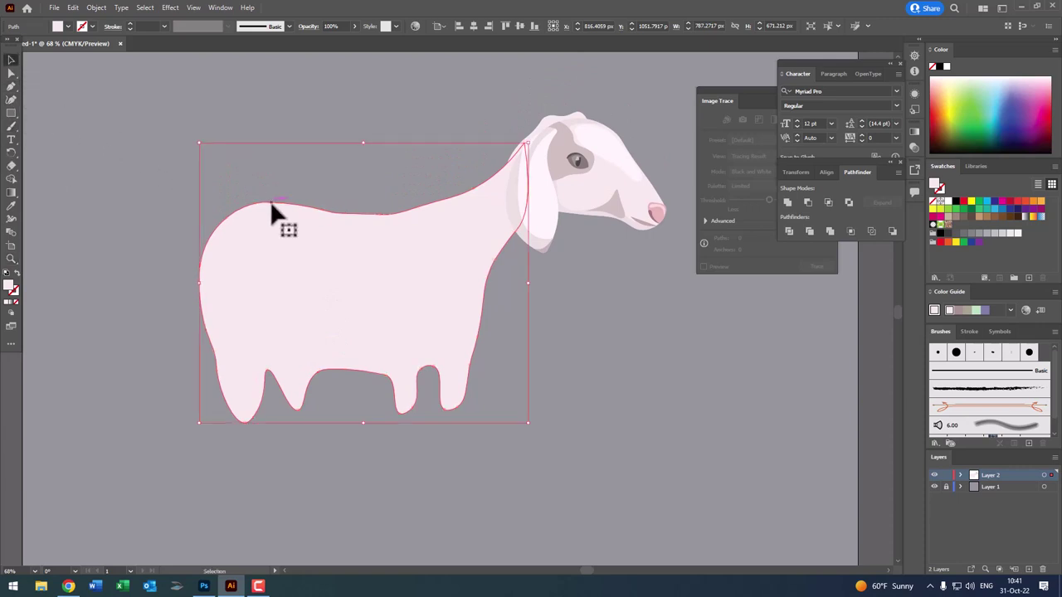
drag(363, 354, 333, 297)
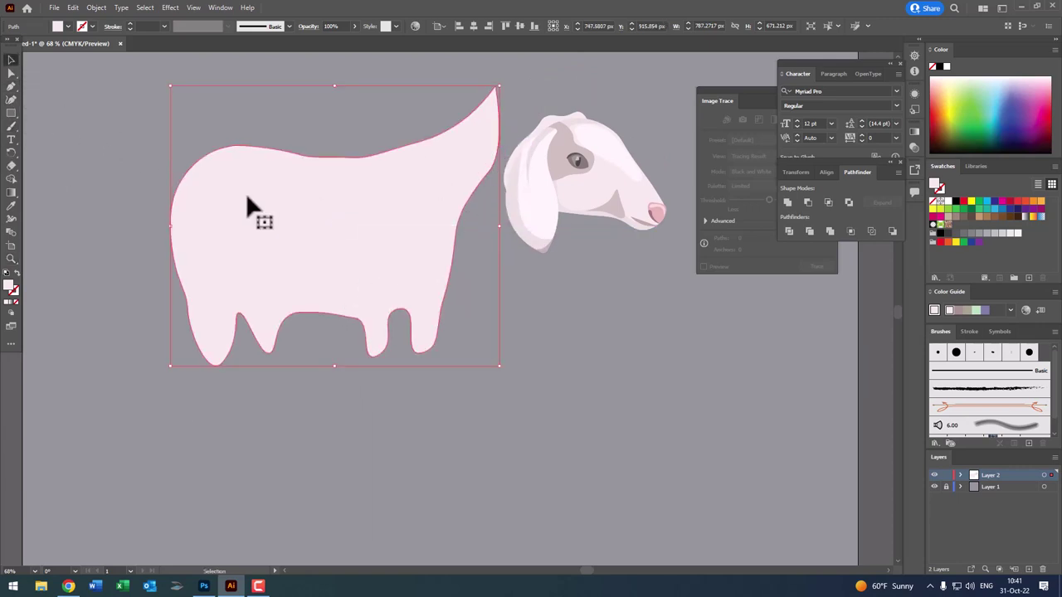
- Reshape the neck to rise up behind the head and lower the throat corner
click(11, 100)
drag(497, 85, 548, 137)
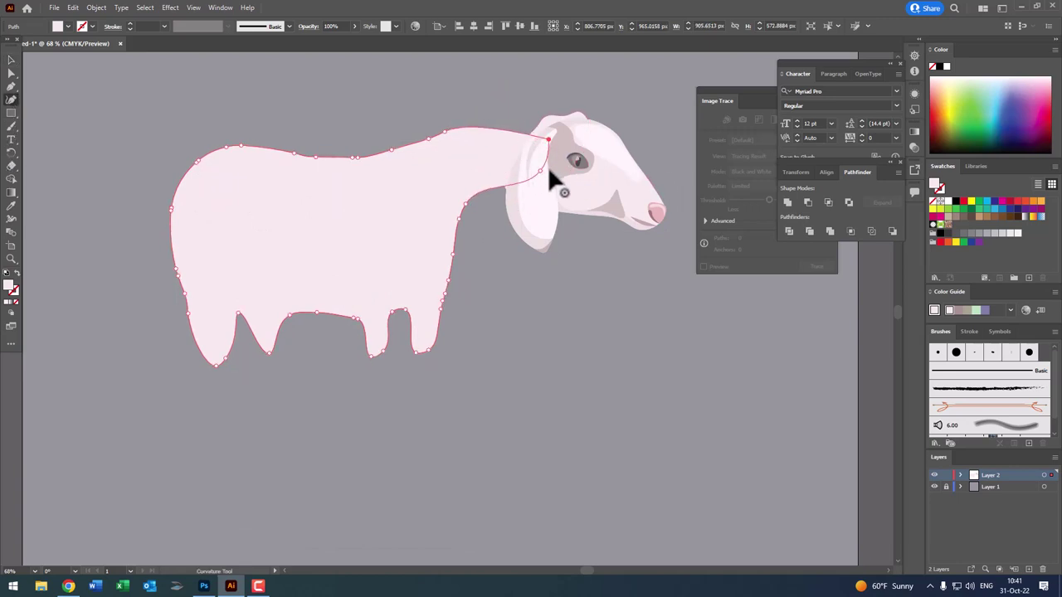
drag(549, 175, 547, 170)
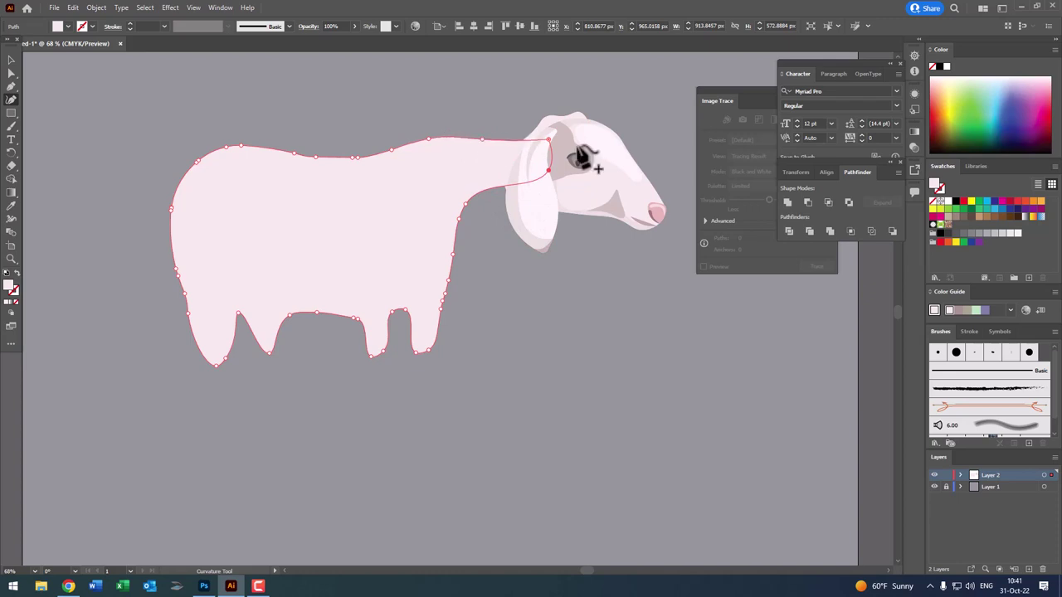
drag(546, 135, 560, 119)
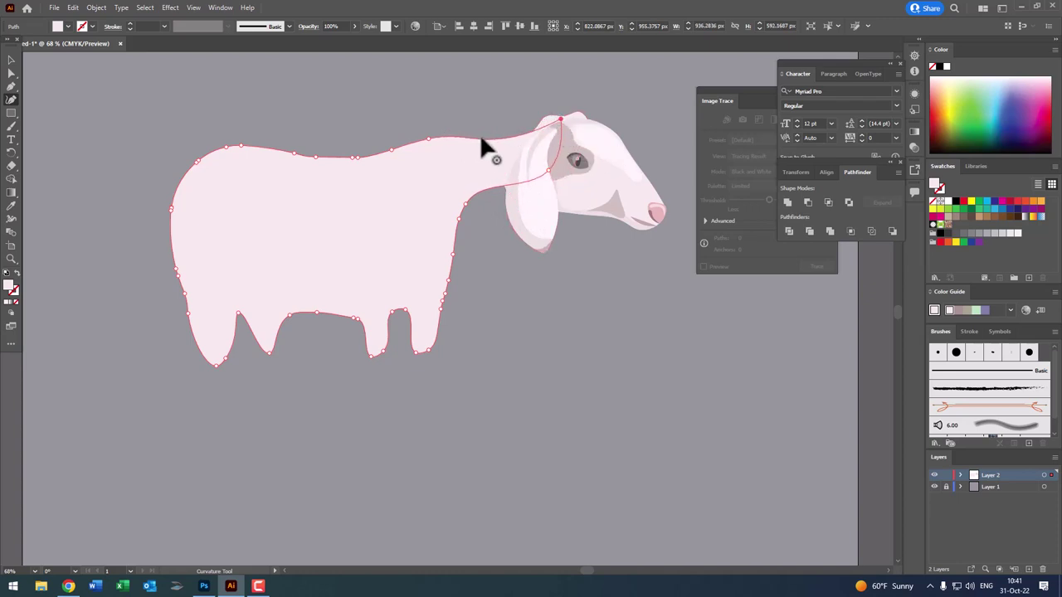
click(514, 125)
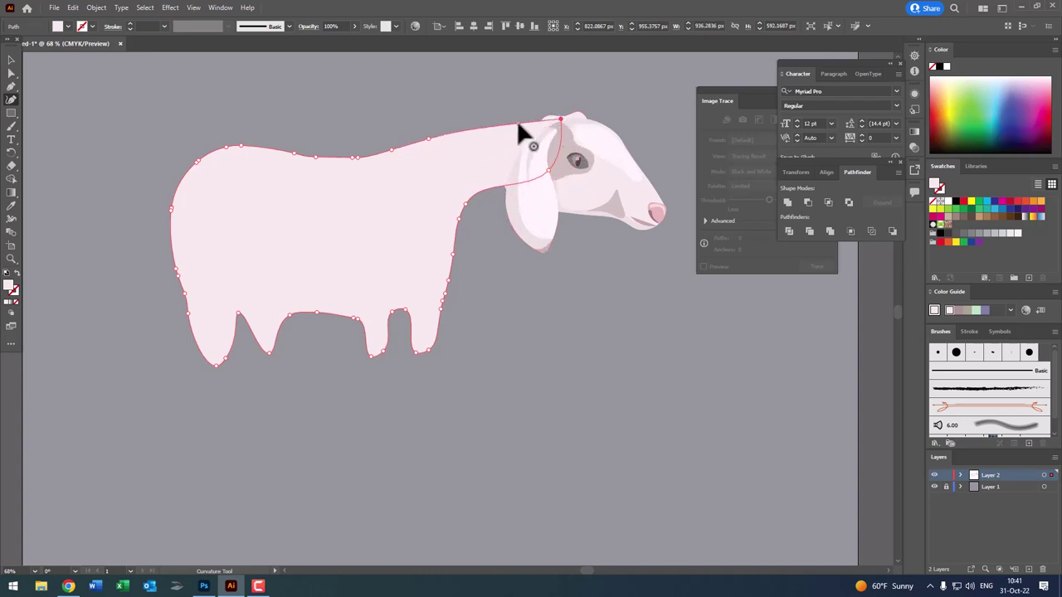
click(404, 152)
drag(458, 218, 482, 233)
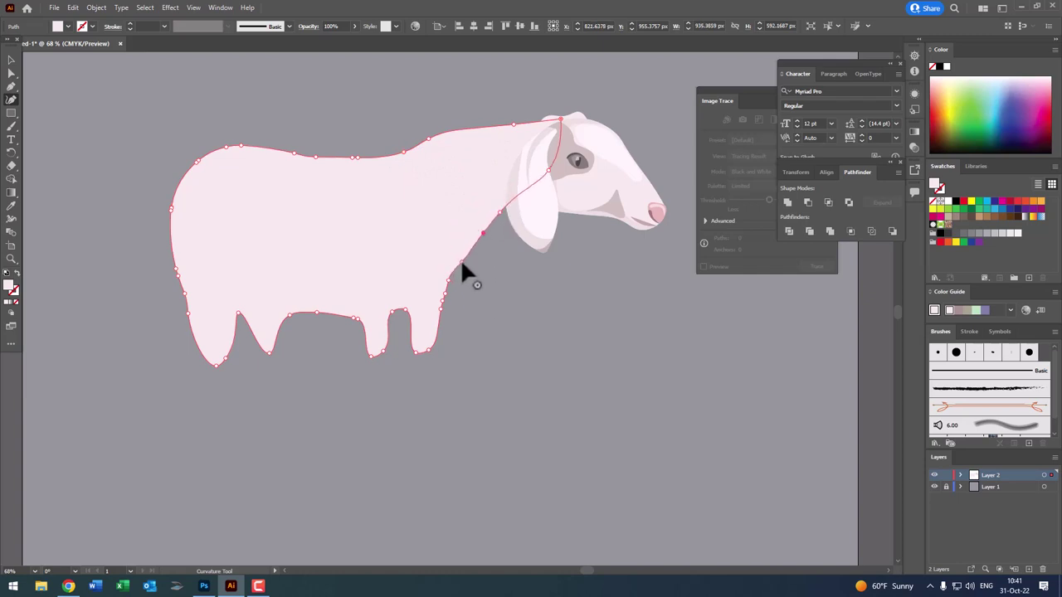
- Reshape the back curve, add a corner at the upper-left edge to square the rump, then deselect
drag(403, 153, 270, 151)
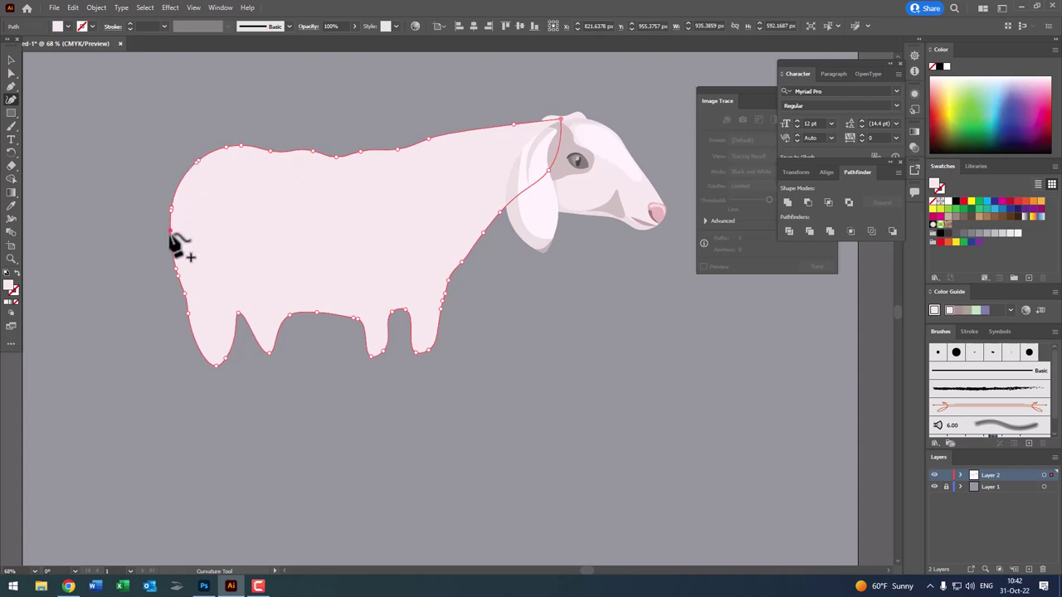
click(171, 181)
click(11, 73)
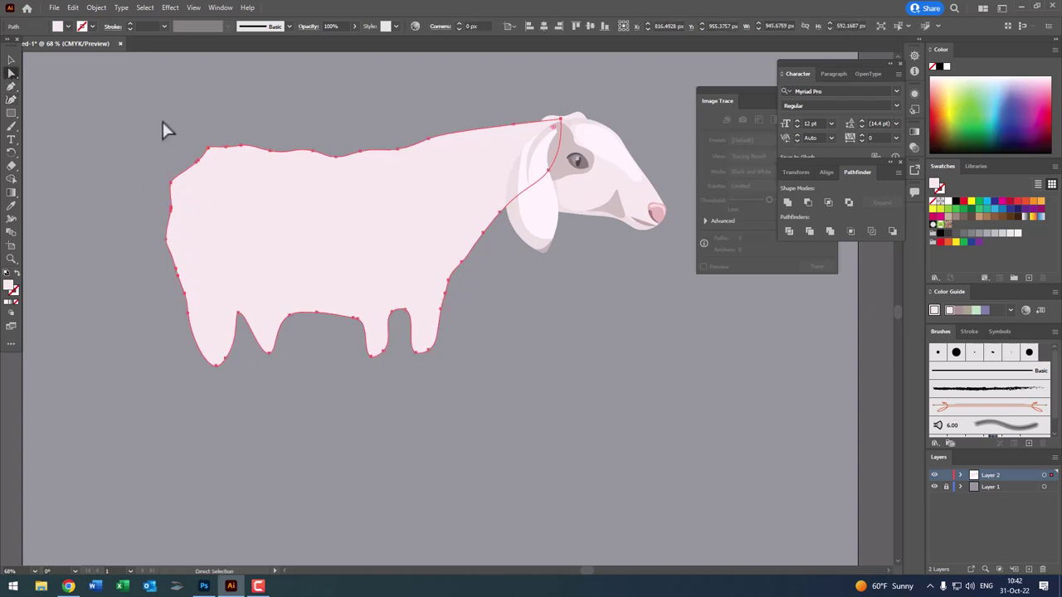
click(210, 148)
key(ctrl+shift+a)
- Draw a slender front-leg shape below the goat's body and lower its top-right corner
mouse_move(268, 166)
mouse_down()
mouse_move(334, 285)
mouse_move(218, 241)
mouse_up()
click(12, 86)
click(219, 367)
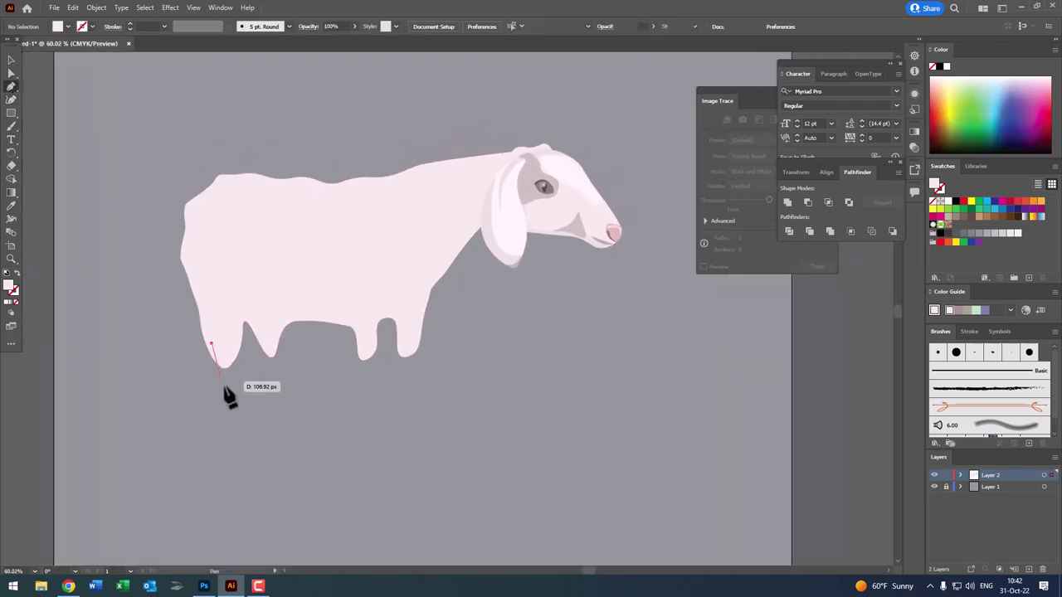
drag(229, 401, 243, 409)
click(232, 353)
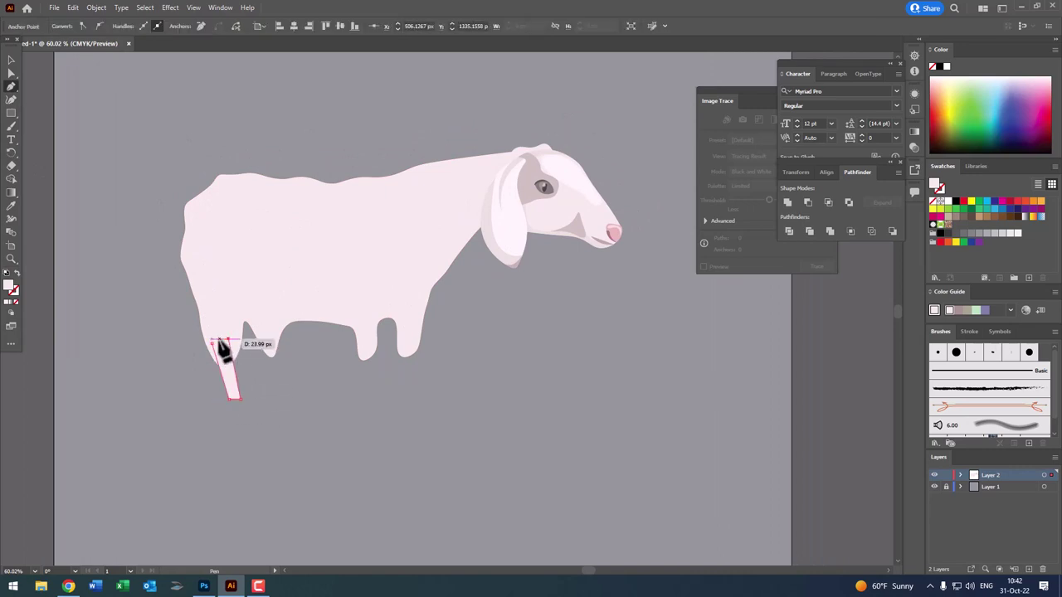
click(219, 367)
key(z)
click(254, 389)
click(11, 59)
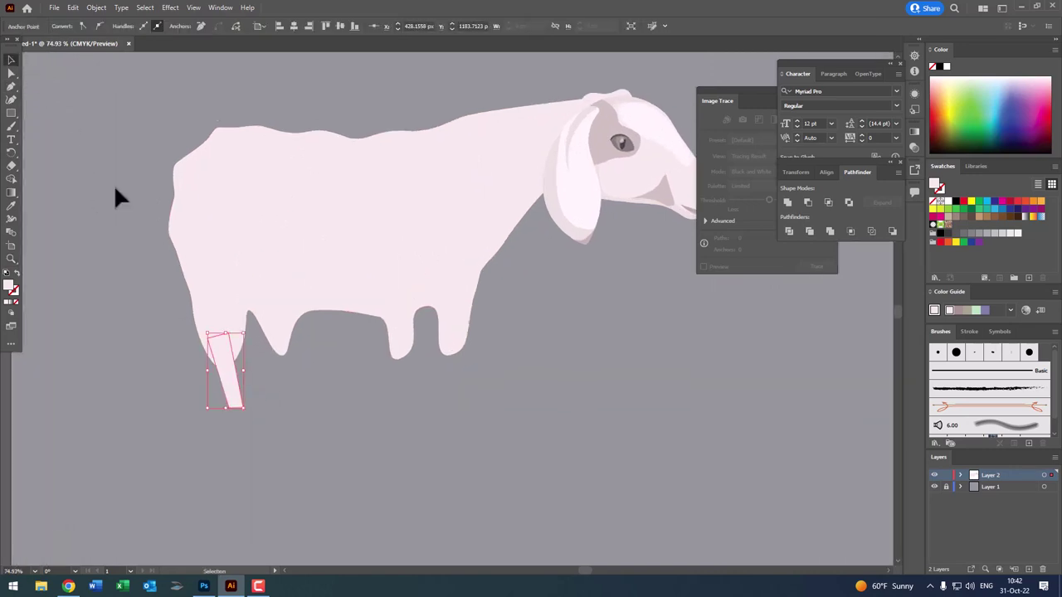
click(11, 73)
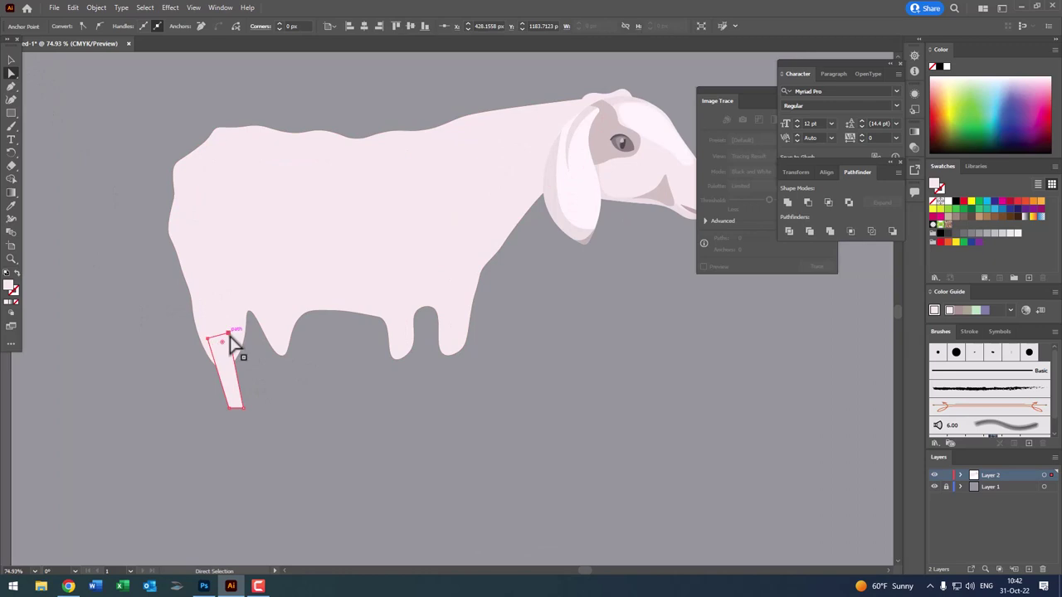
drag(229, 335, 230, 341)
click(11, 60)
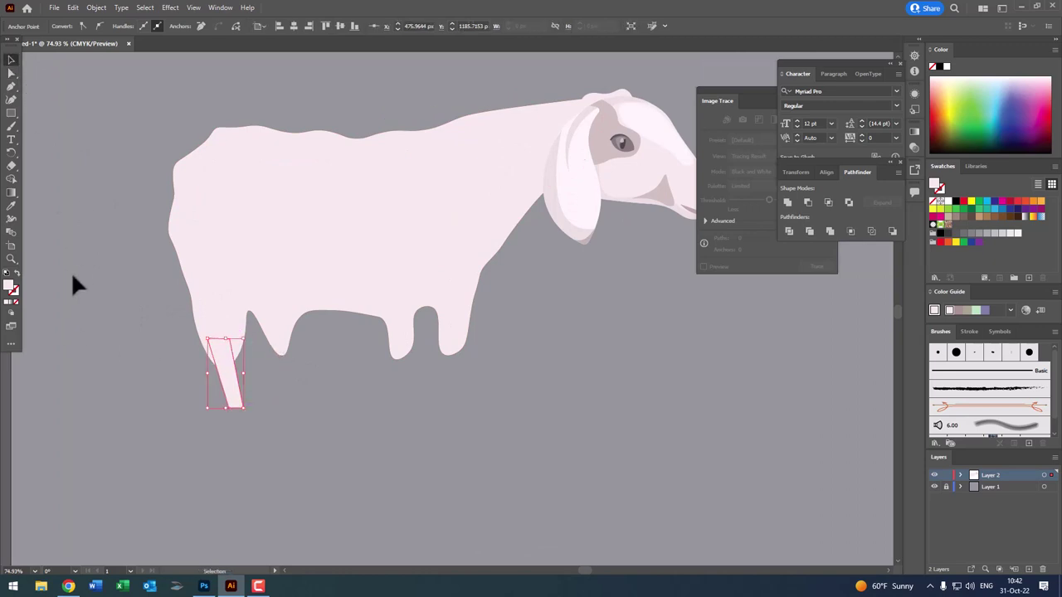
click(236, 391)
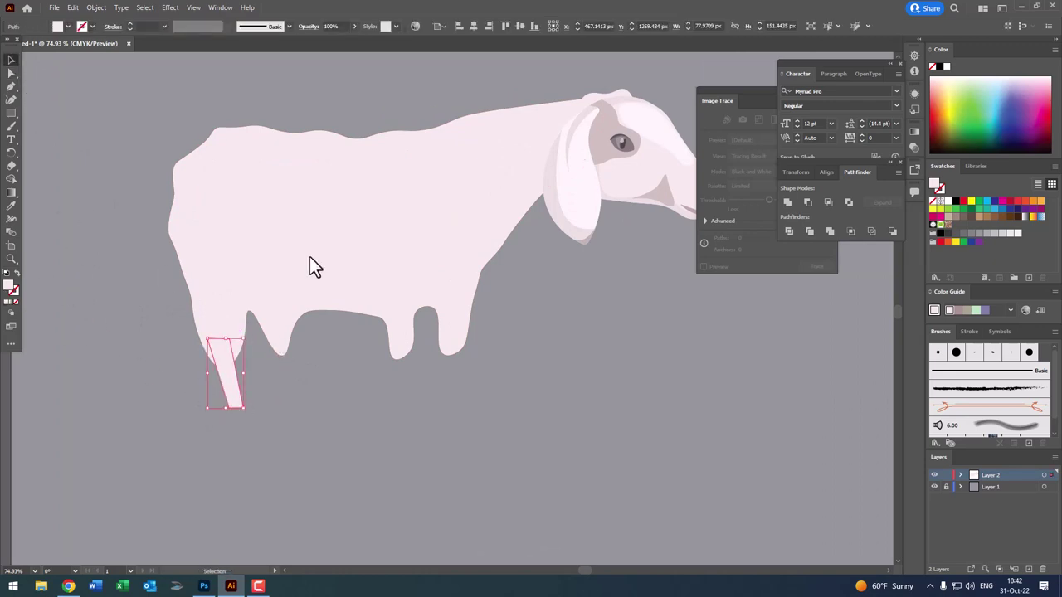
- Fill the leg pale pink and send it behind the goat's body
double_click(10, 286)
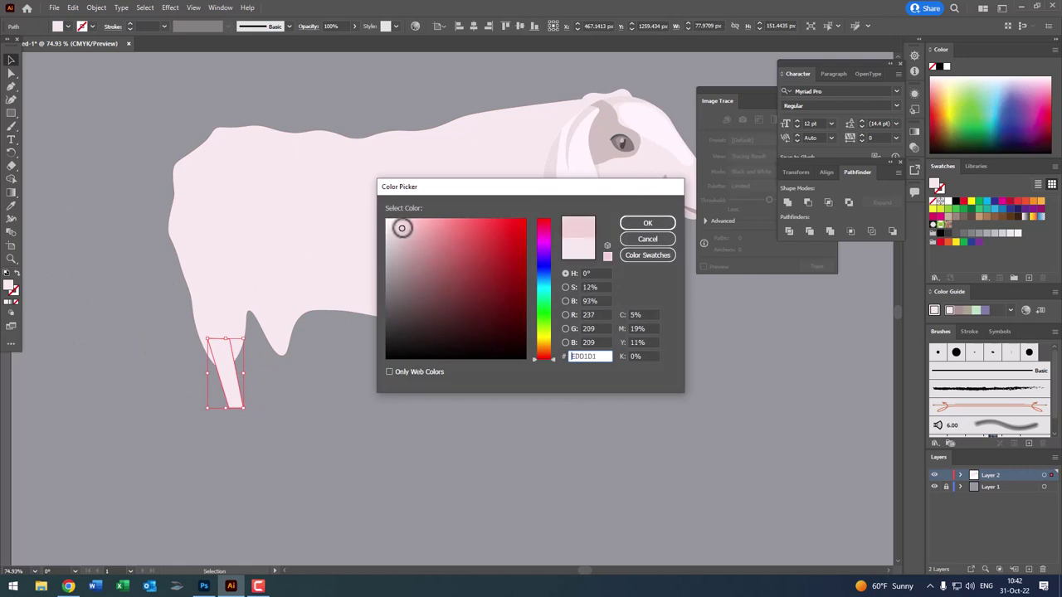
click(647, 223)
click(238, 378)
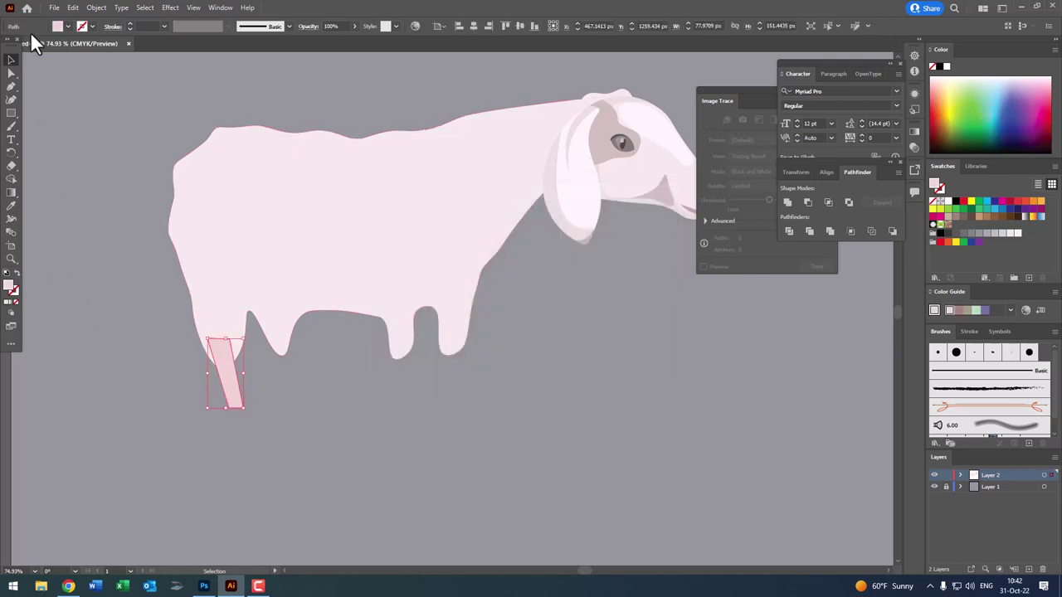
click(96, 7)
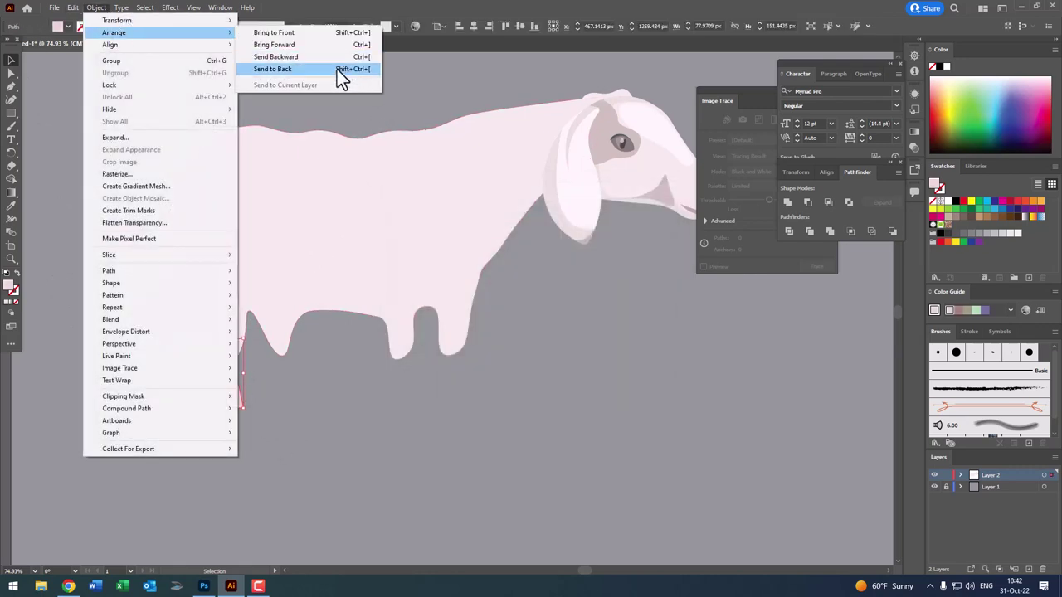
click(337, 69)
- Draw a closed hoof outline with the Pen tool at the bottom of the leg
key(z)
click(220, 419)
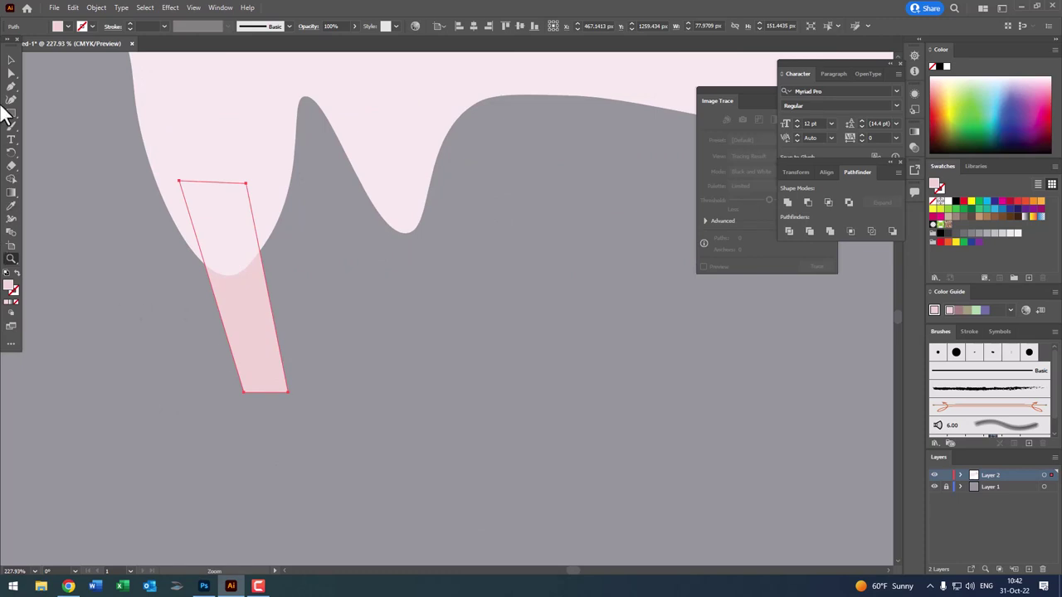
click(11, 86)
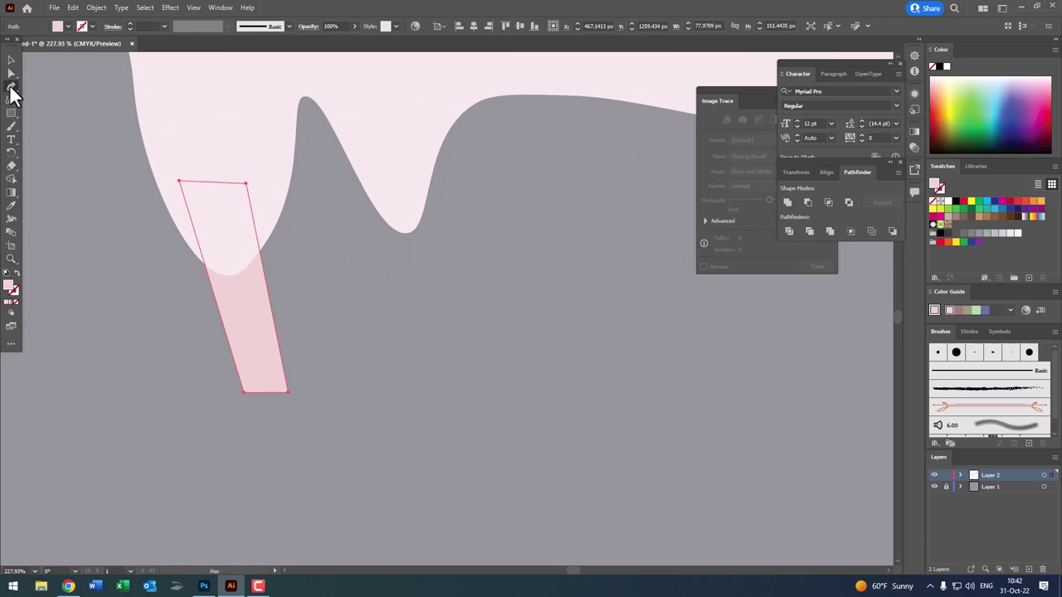
click(245, 418)
key(ctrl+z)
click(249, 447)
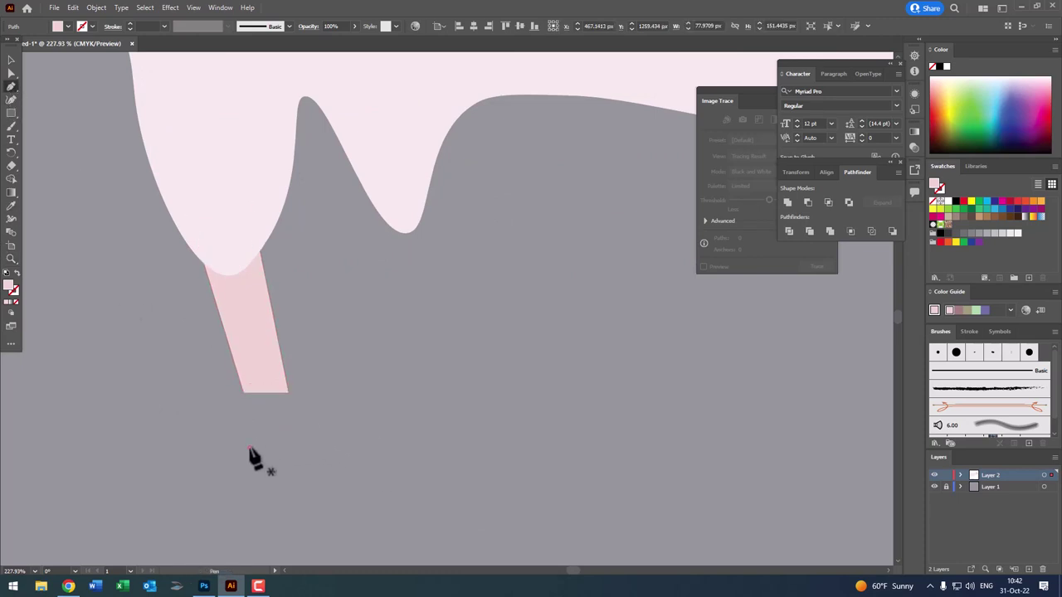
click(313, 444)
click(288, 392)
click(243, 393)
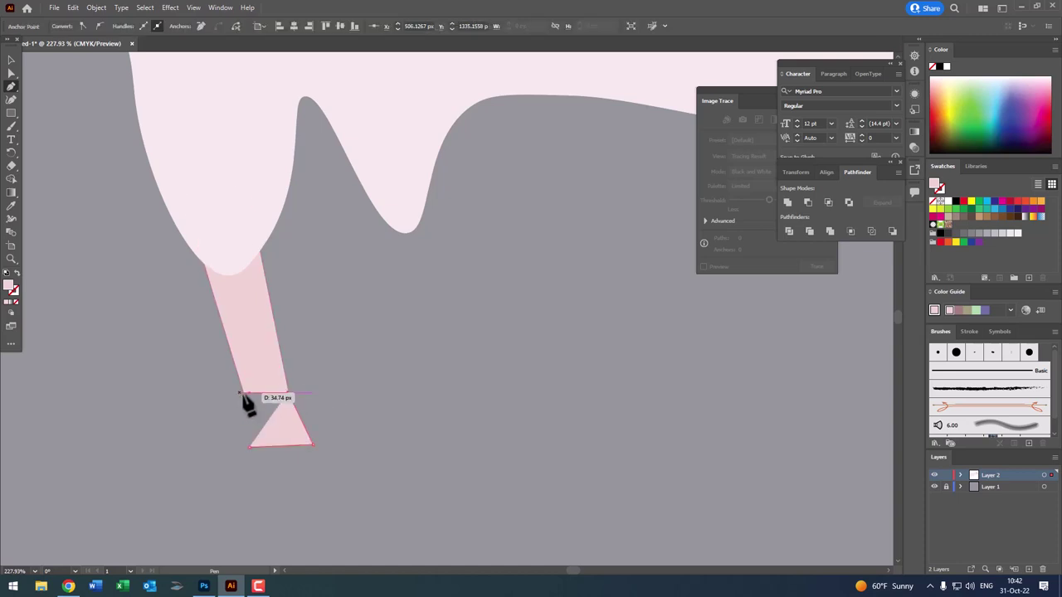
click(250, 447)
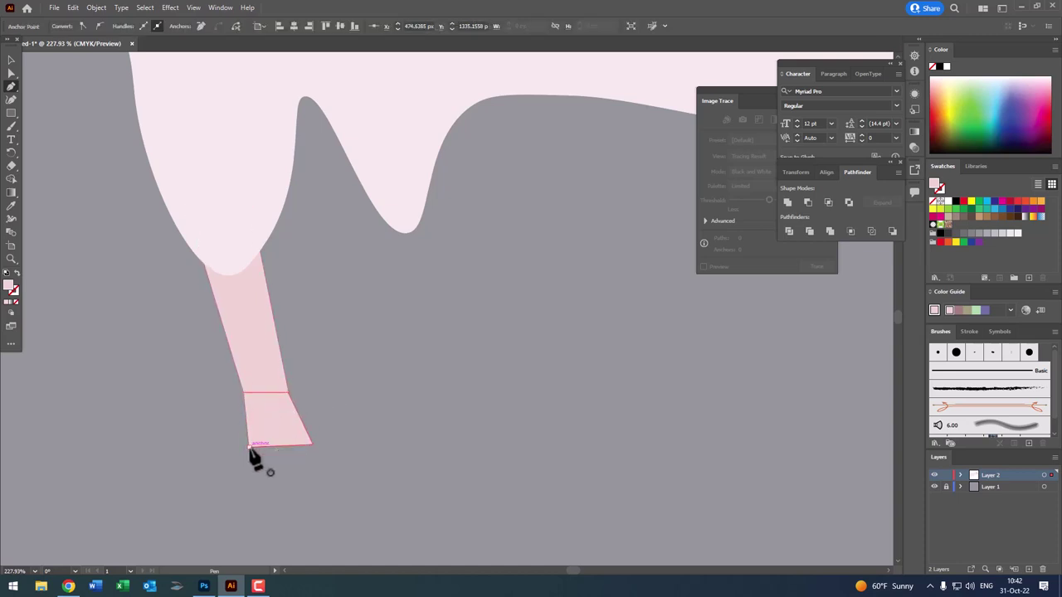
- Fill the hoof dark greyish-brown 726565 and widen its bottom-right corner slightly
double_click(9, 288)
click(400, 296)
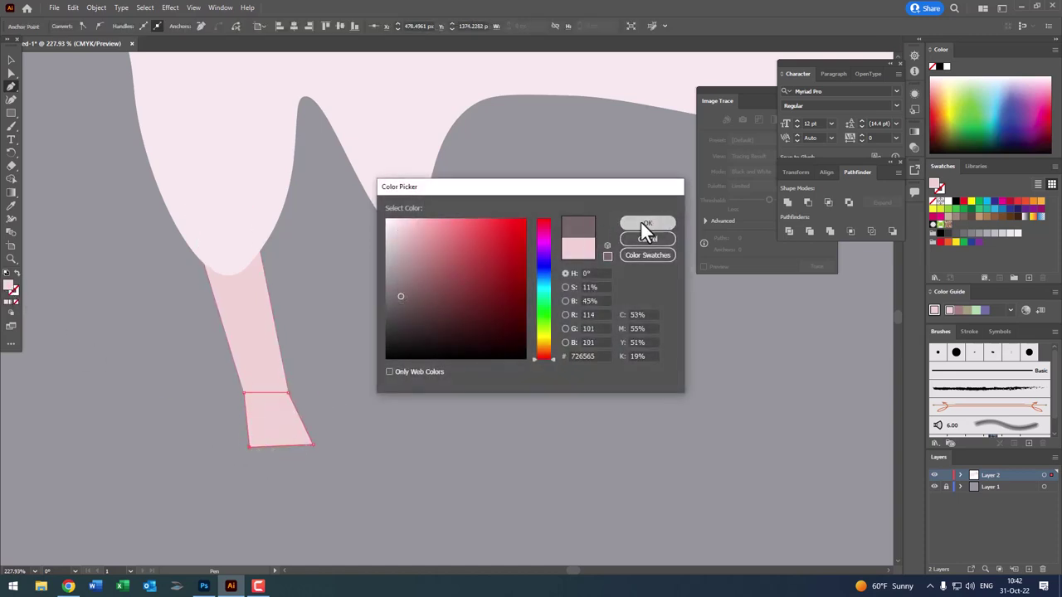
click(643, 224)
click(12, 74)
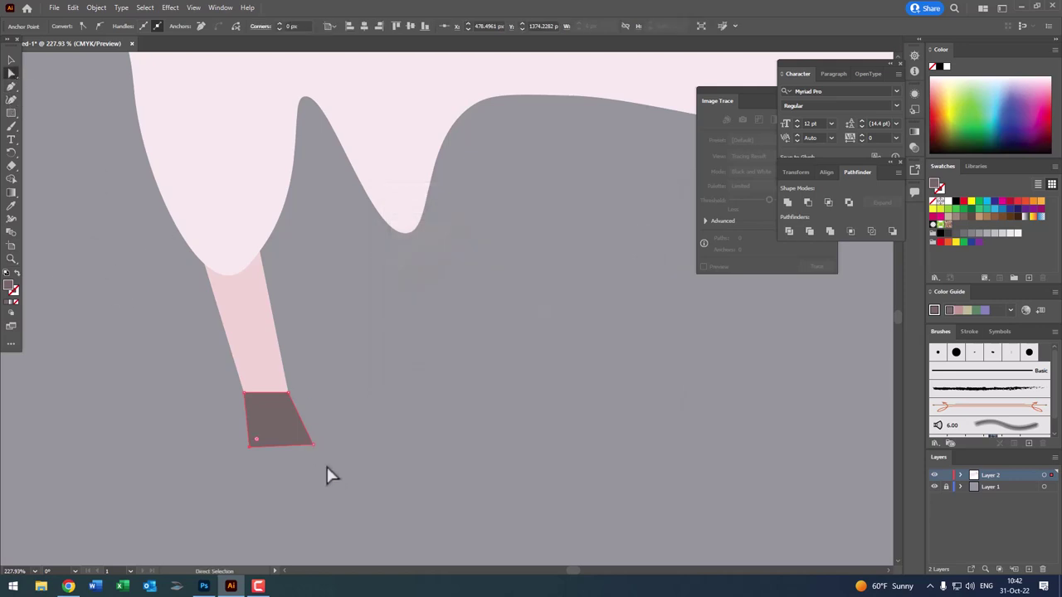
drag(313, 446, 316, 449)
- Tuck the top of the leg up under the body, then zoom in on the leg and hoof
key(z)
drag(371, 296, 27, 87)
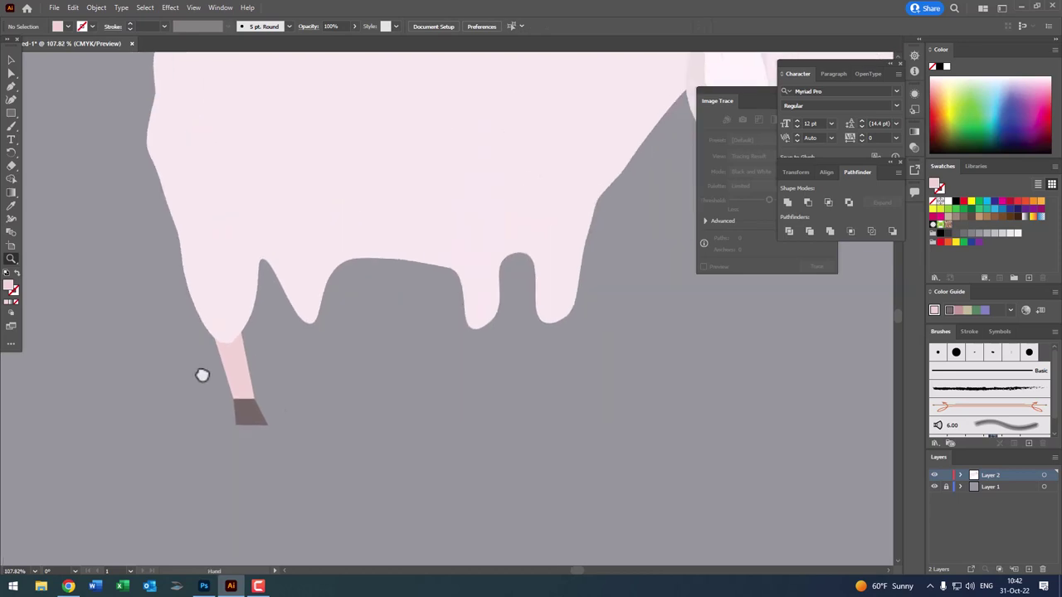
click(225, 379)
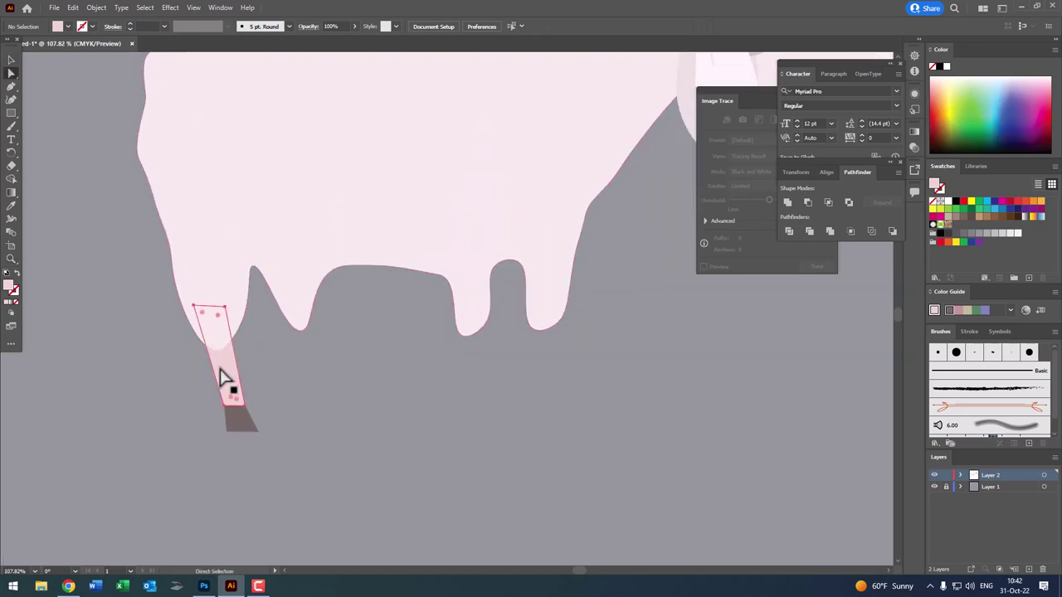
drag(227, 317, 232, 306)
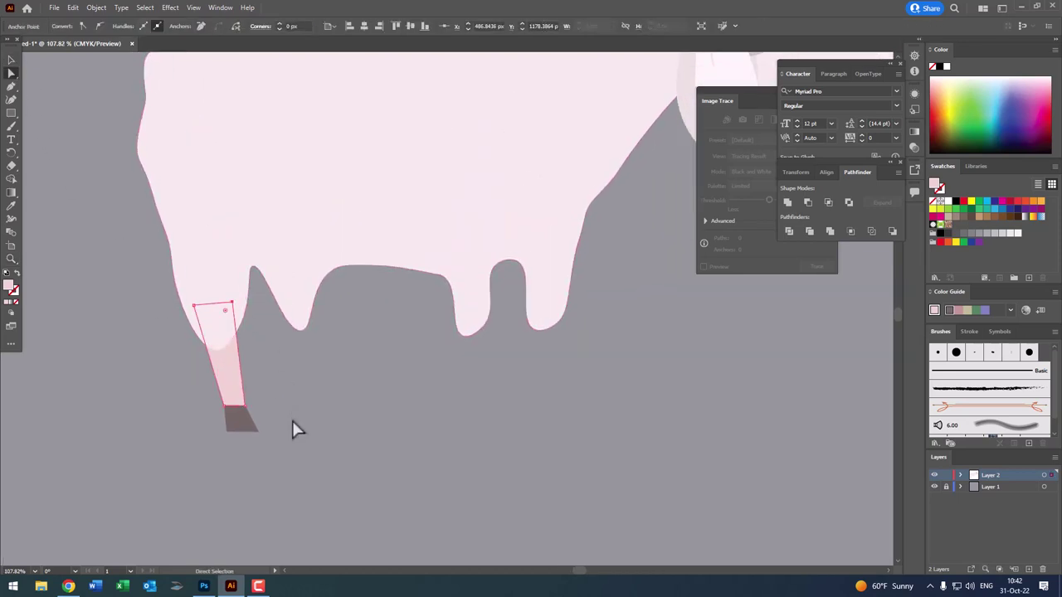
click(292, 420)
click(222, 383)
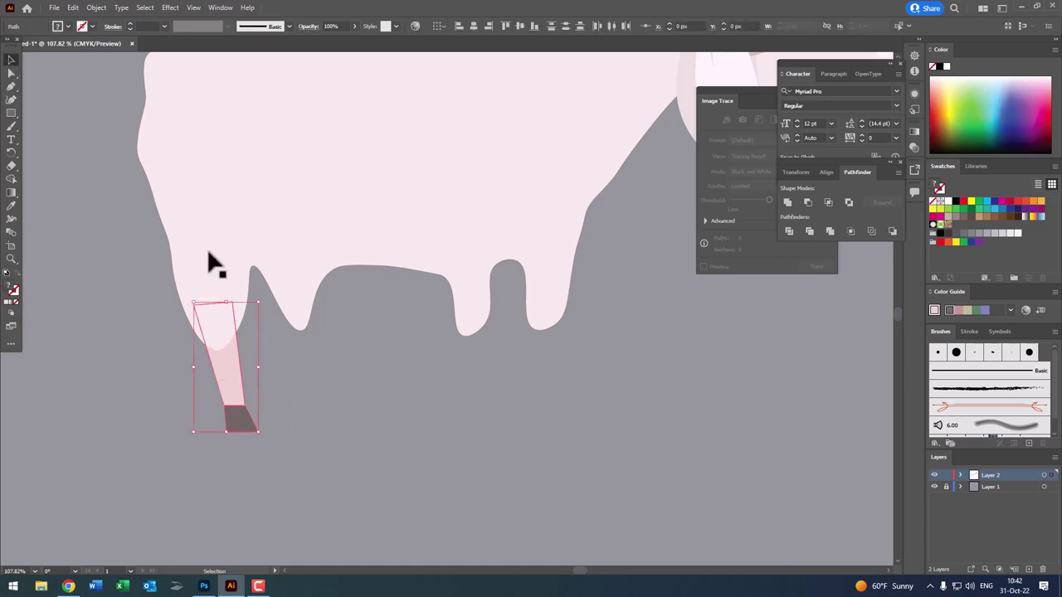
click(96, 7)
key(Escape)
key(z)
drag(225, 400, 287, 429)
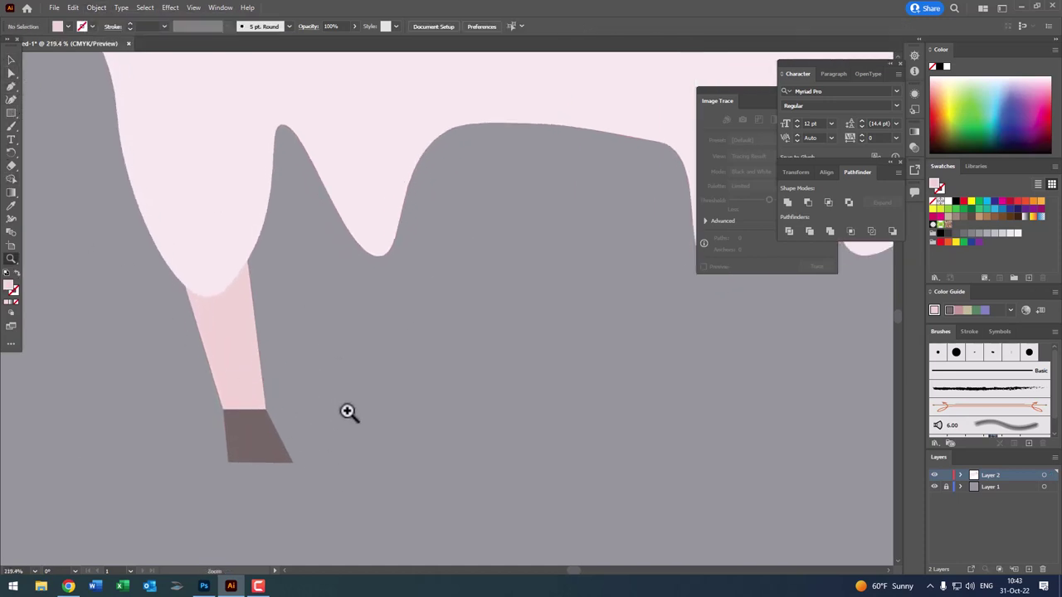
scroll(247, 440, down, 3)
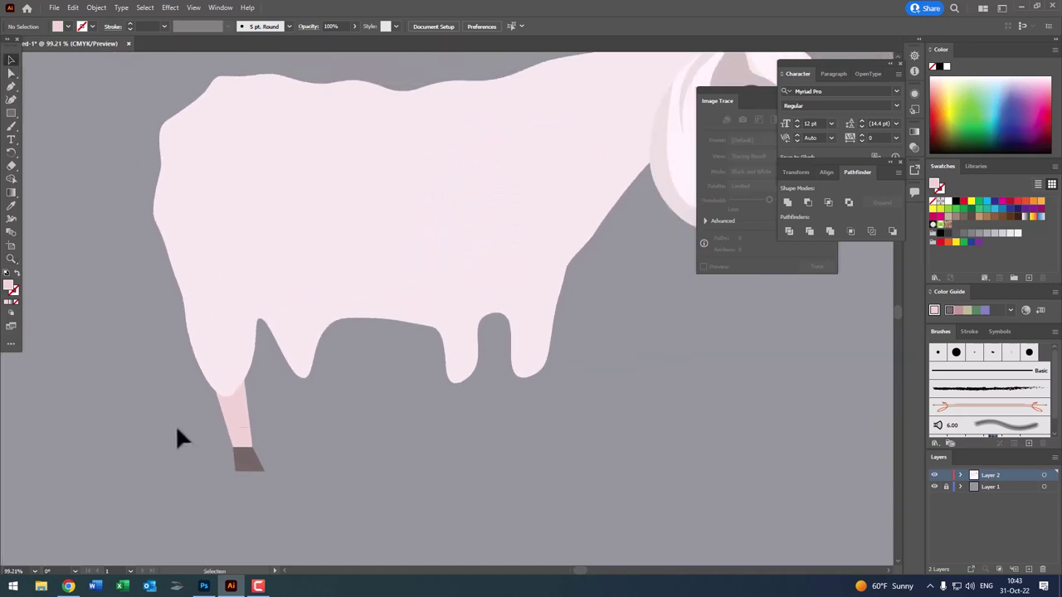
- Group the leg with its hoof and copy the group
click(239, 419)
click(96, 8)
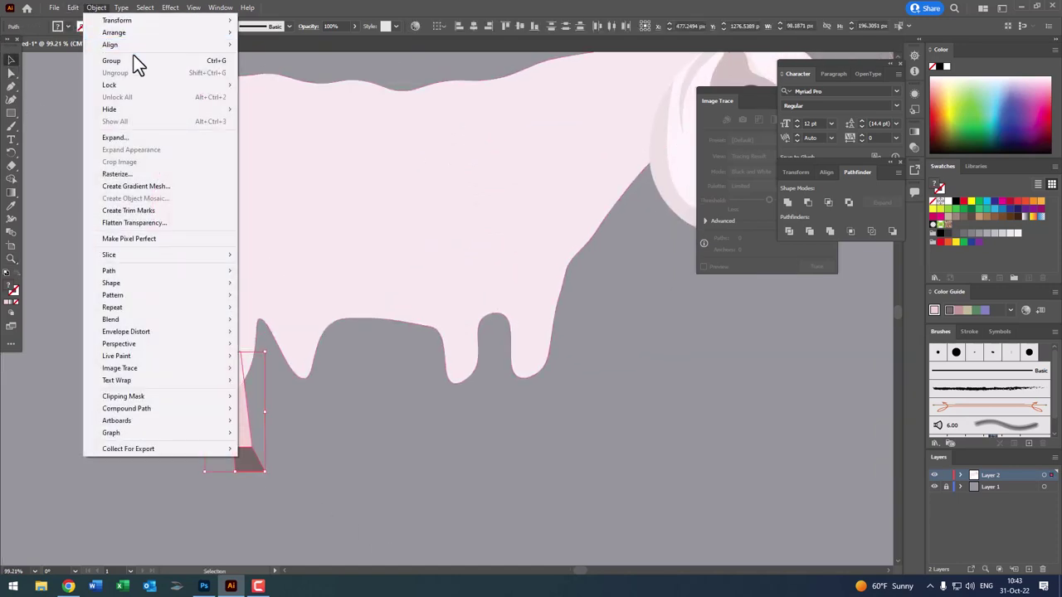
click(111, 61)
click(73, 7)
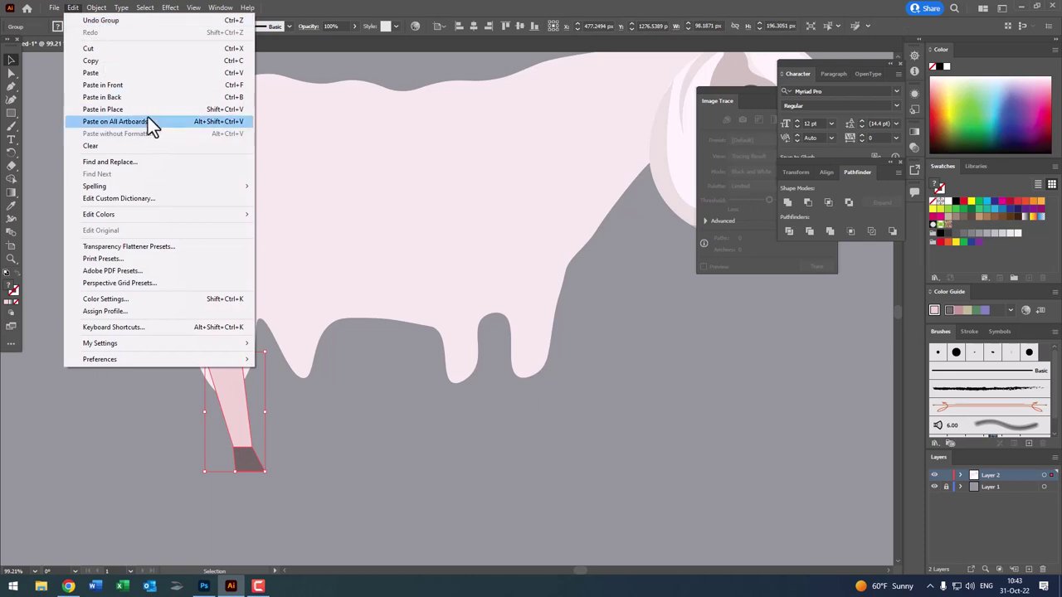
click(104, 61)
click(73, 7)
click(136, 72)
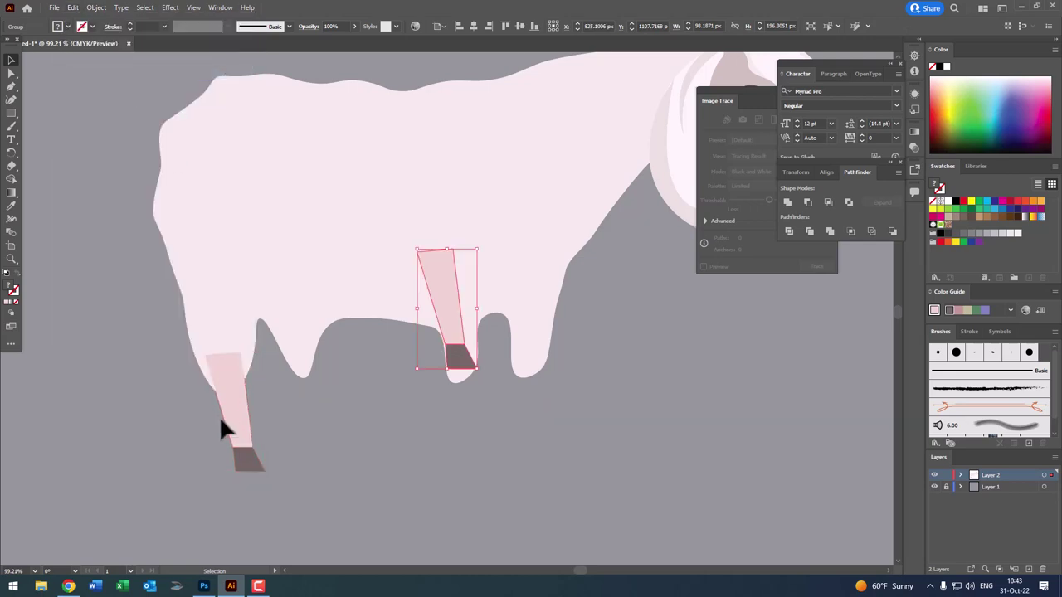
- Try a leg copy beside the first and send it back, then undo it
key(ctrl+z)
click(73, 7)
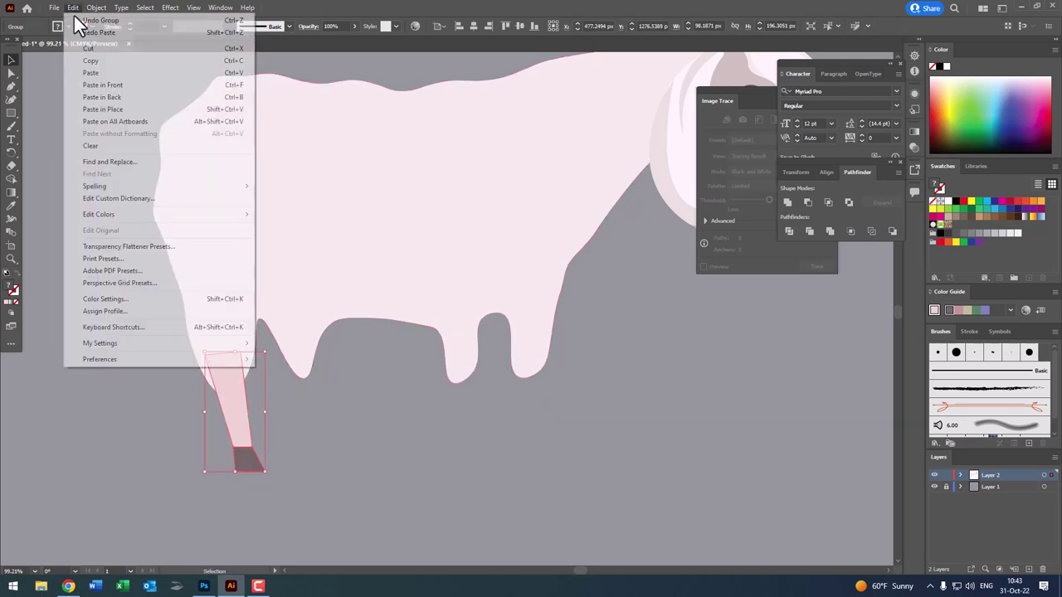
click(126, 83)
drag(235, 417, 308, 384)
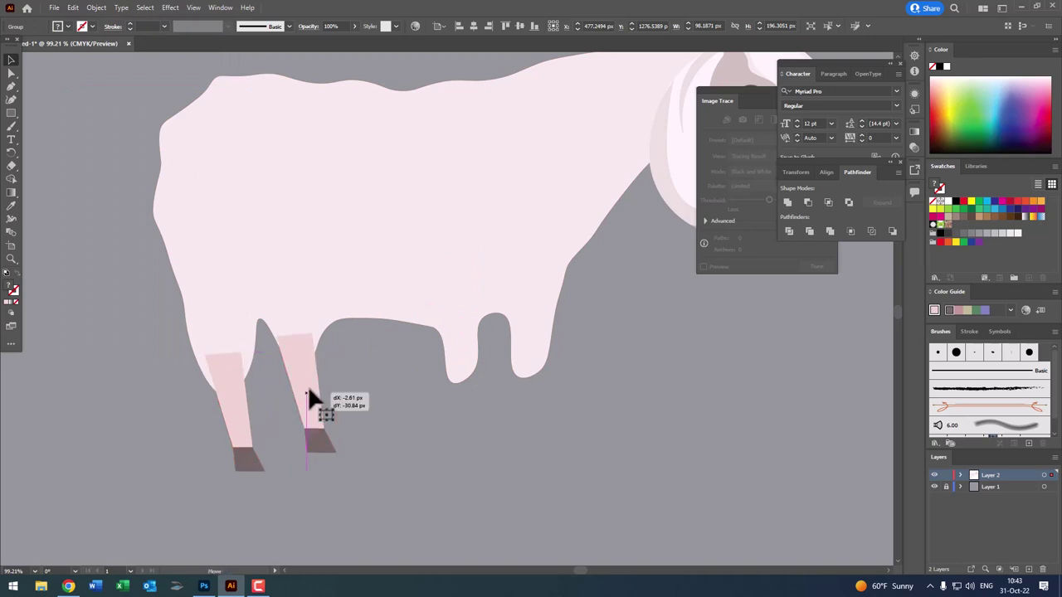
click(96, 8)
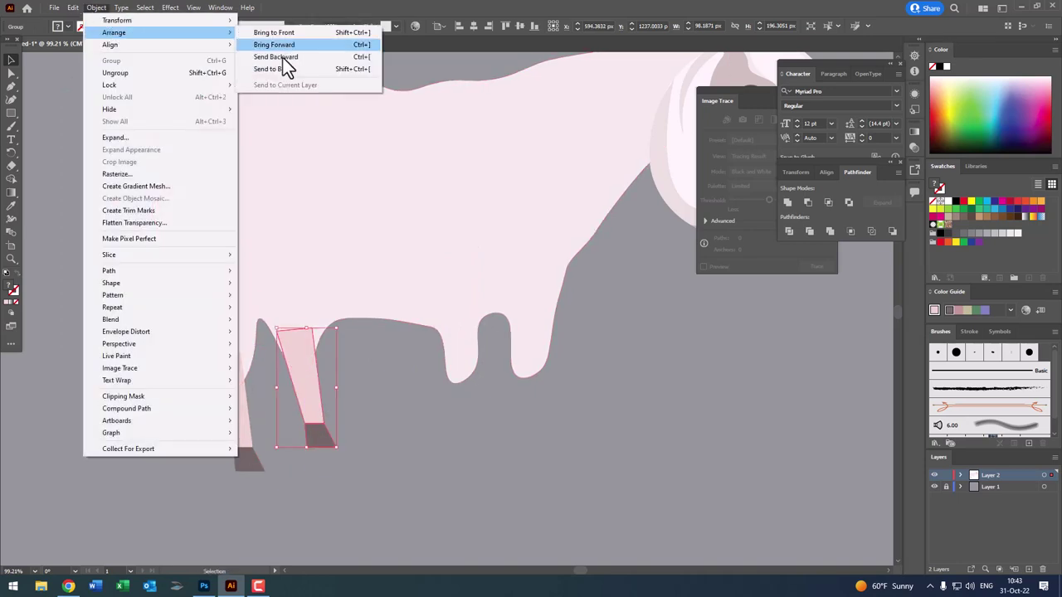
click(274, 68)
click(332, 413)
drag(303, 388, 315, 472)
key(ctrl+z)
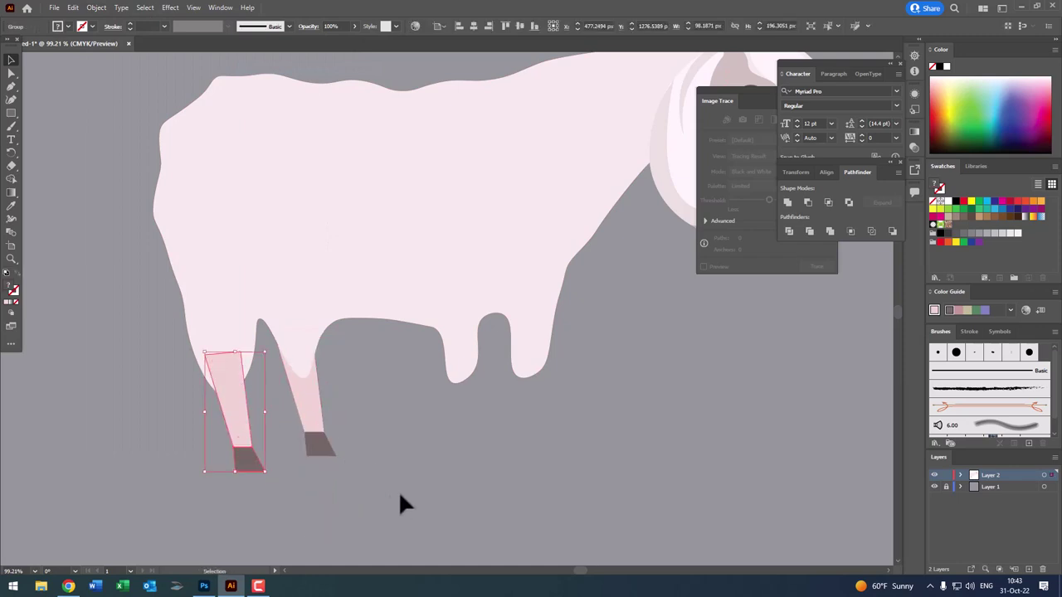
click(397, 493)
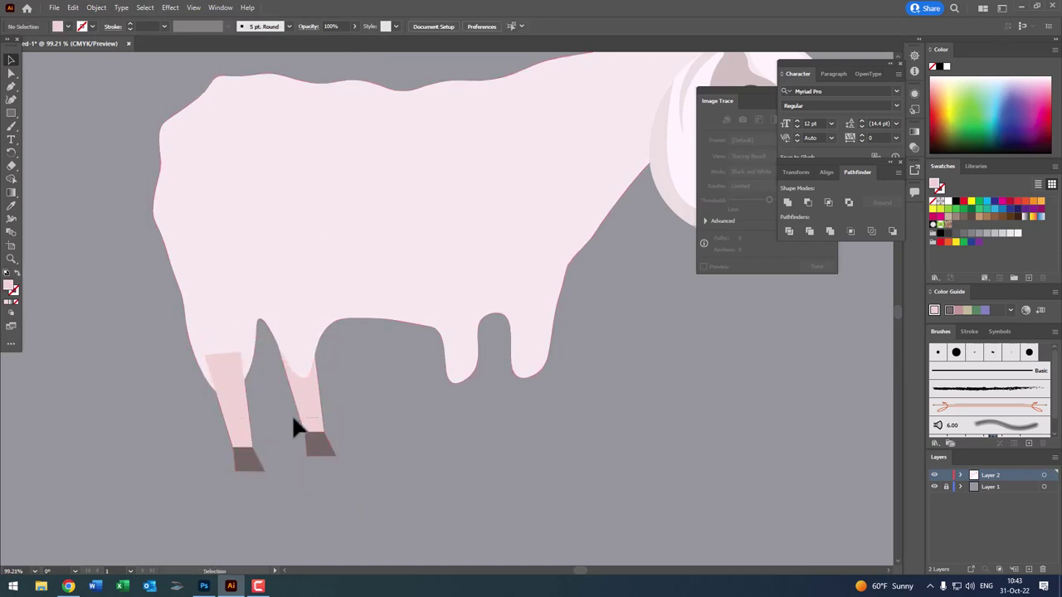
key(ctrl+z)
- Send the original leg group behind the body and paste a second leg to its right
click(249, 427)
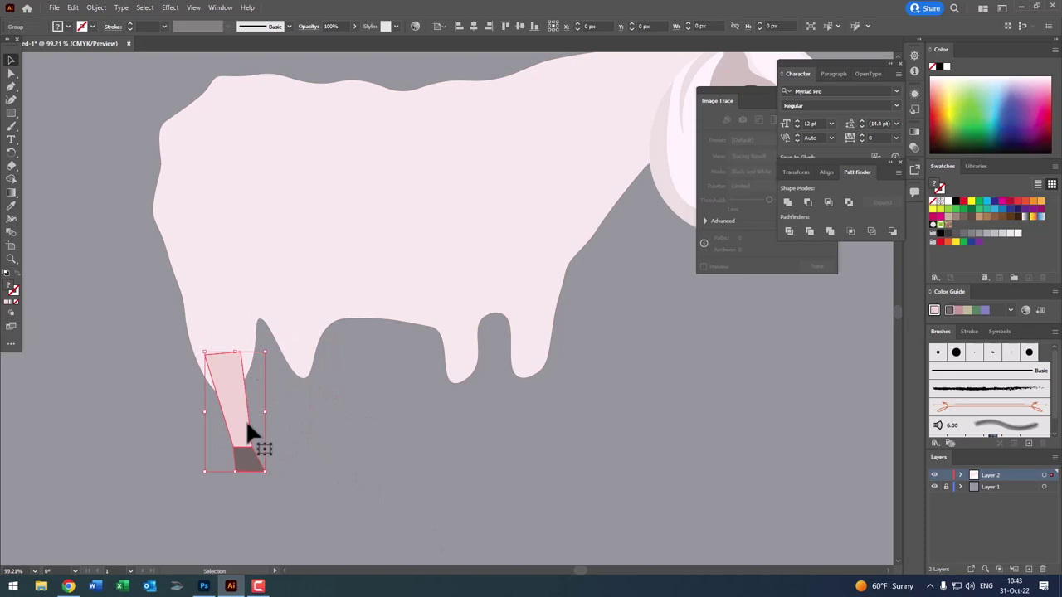
click(98, 7)
click(352, 73)
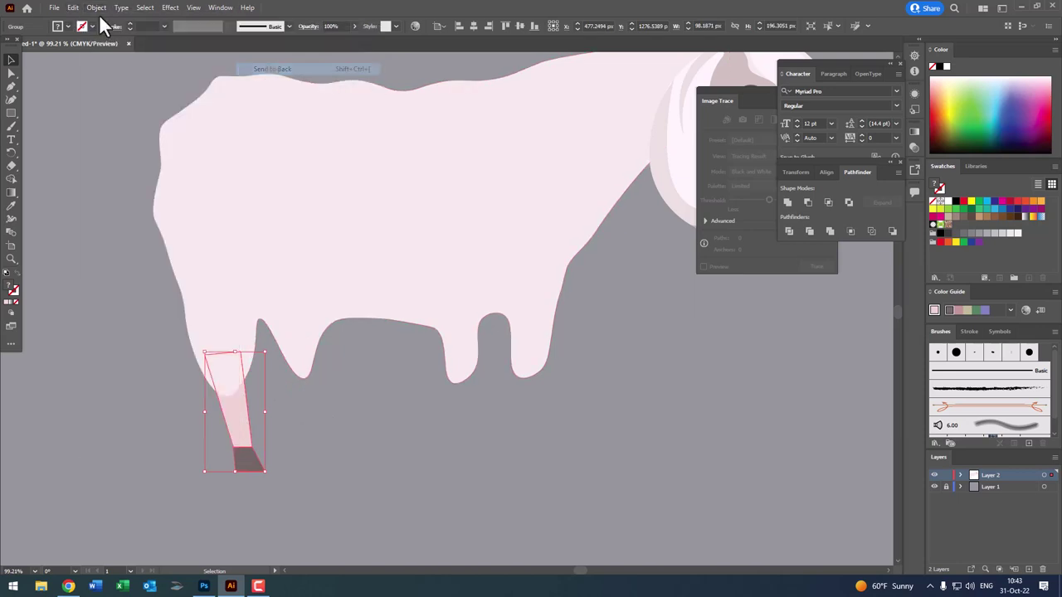
click(73, 8)
click(91, 61)
click(73, 7)
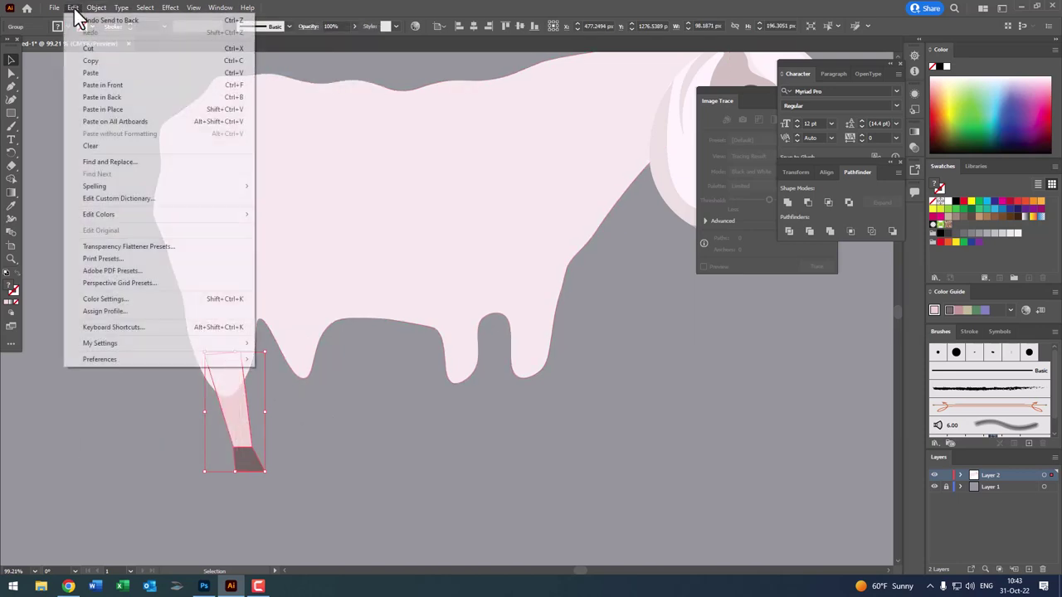
click(108, 85)
drag(242, 421, 312, 432)
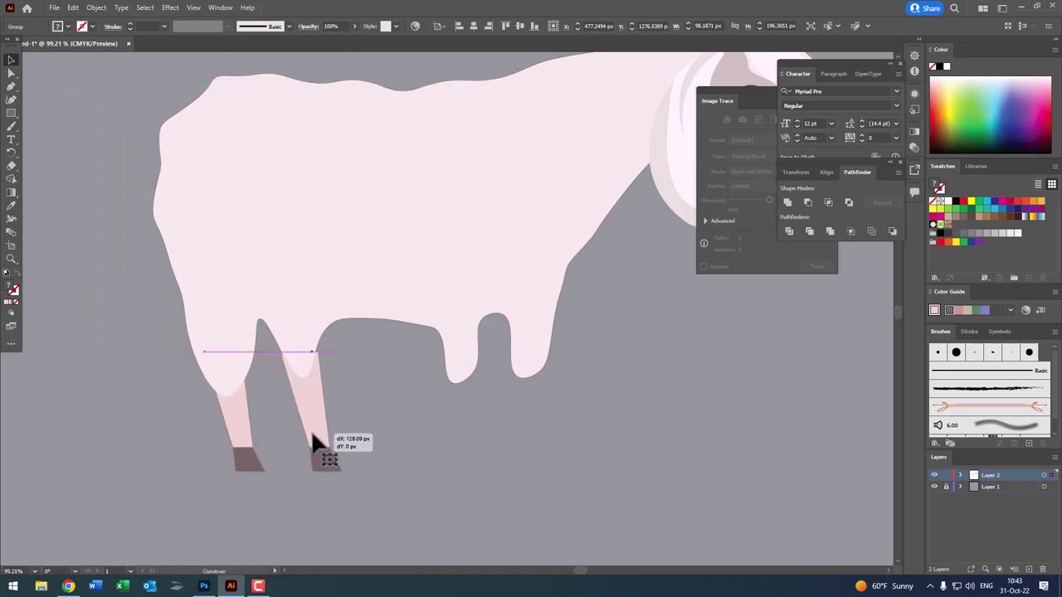
- Paste third and fourth leg copies far right and raise all four legs under the body
click(73, 7)
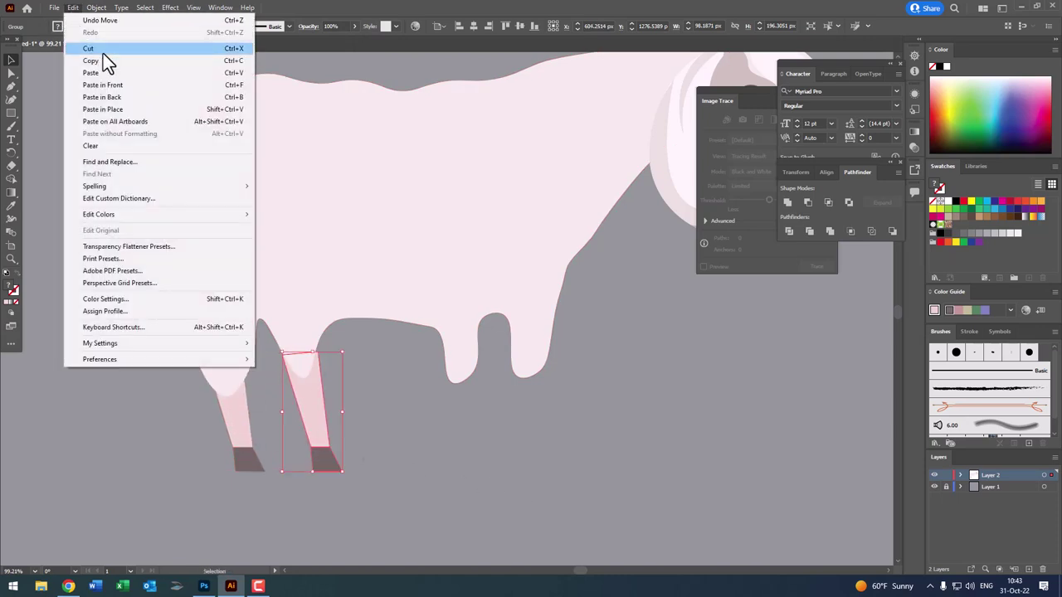
click(103, 84)
drag(237, 368, 476, 428)
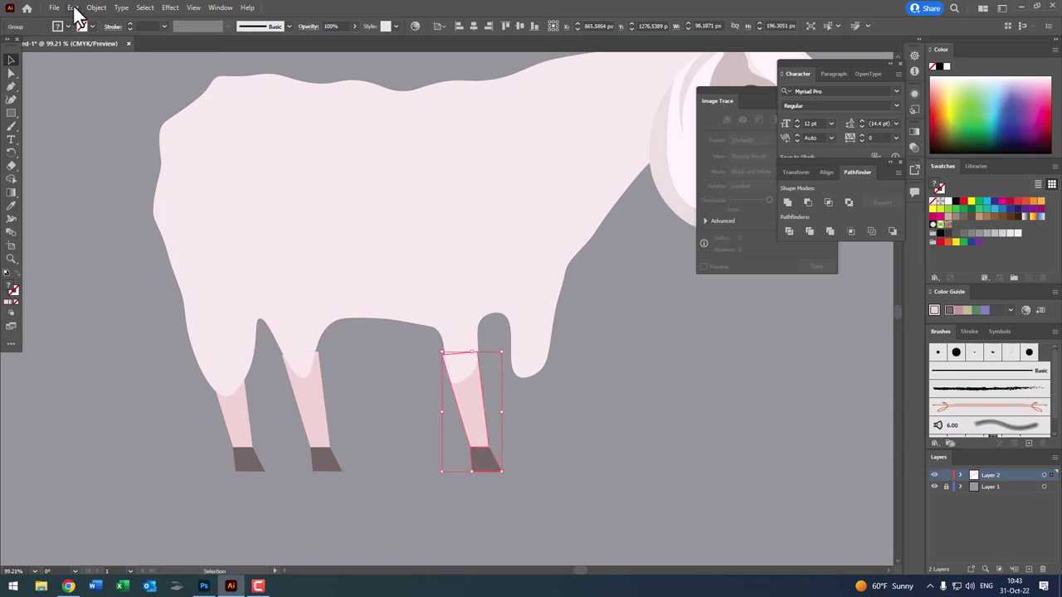
click(73, 8)
click(108, 85)
mouse_move(337, 386)
mouse_down()
mouse_move(334, 415)
mouse_move(538, 441)
mouse_up()
mouse_move(225, 426)
mouse_down()
mouse_move(525, 489)
mouse_move(538, 428)
mouse_up()
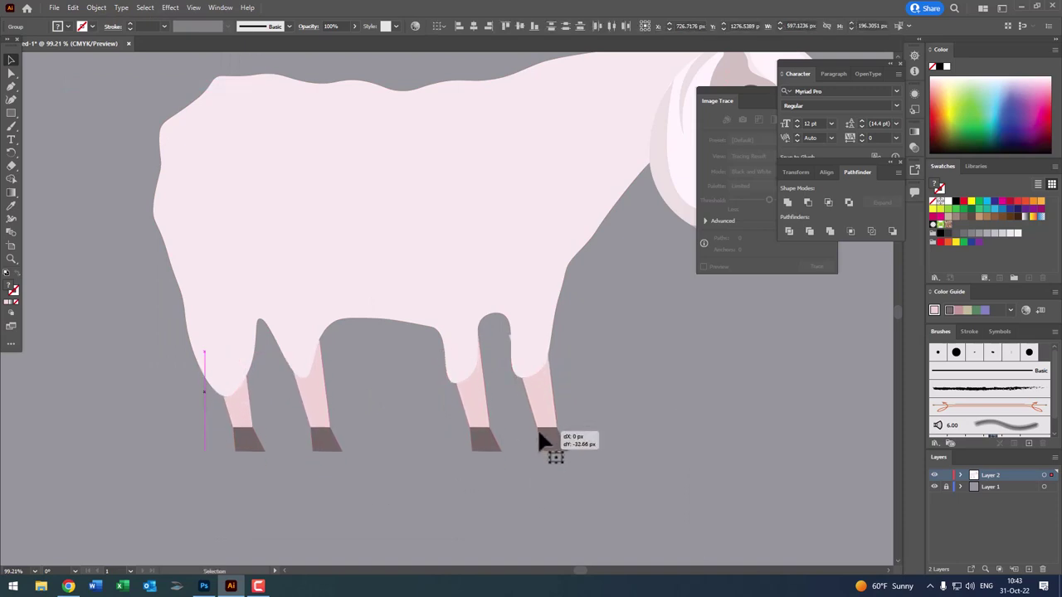
alt+click(510, 317)
- With the Curvature tool, reshape the rear leg's inner edge and widen the gap between the rear legs
scroll(510, 332, down, 3)
scroll(368, 391, up, 2)
scroll(379, 429, up, 2)
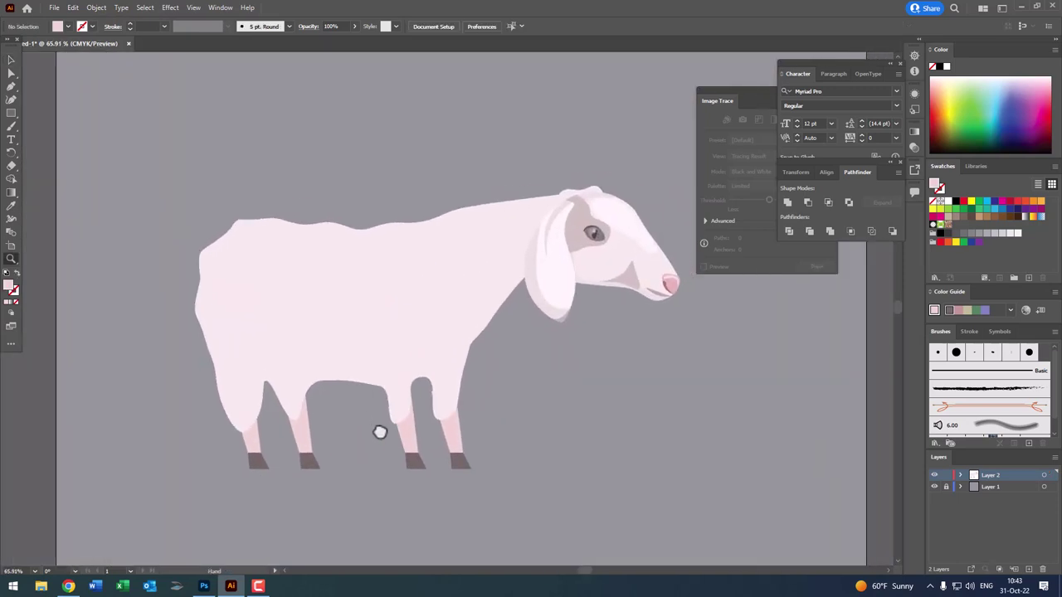
drag(382, 417, 336, 415)
ctrl+click(444, 329)
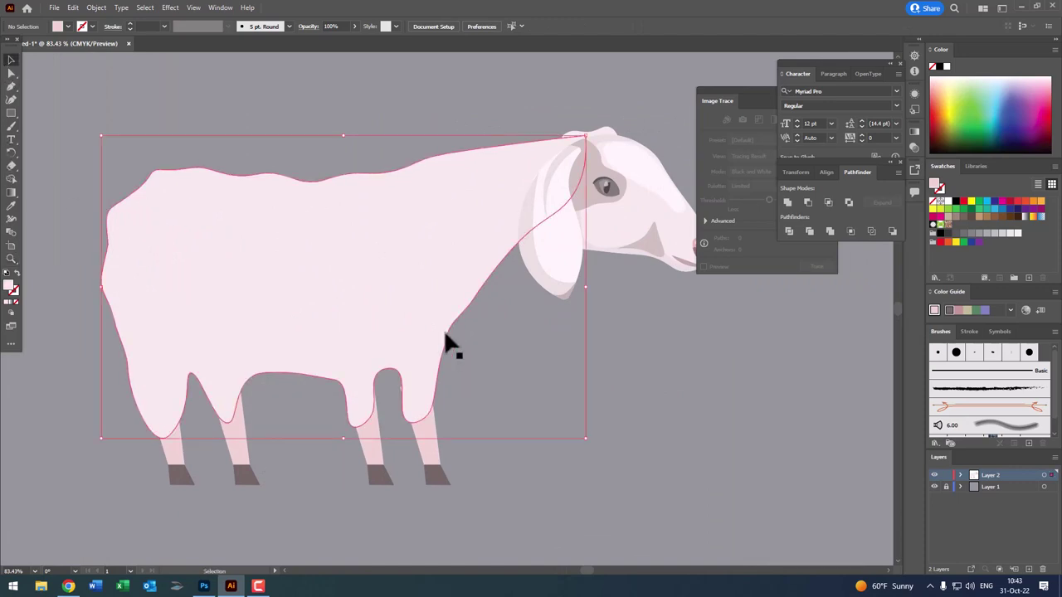
click(456, 454)
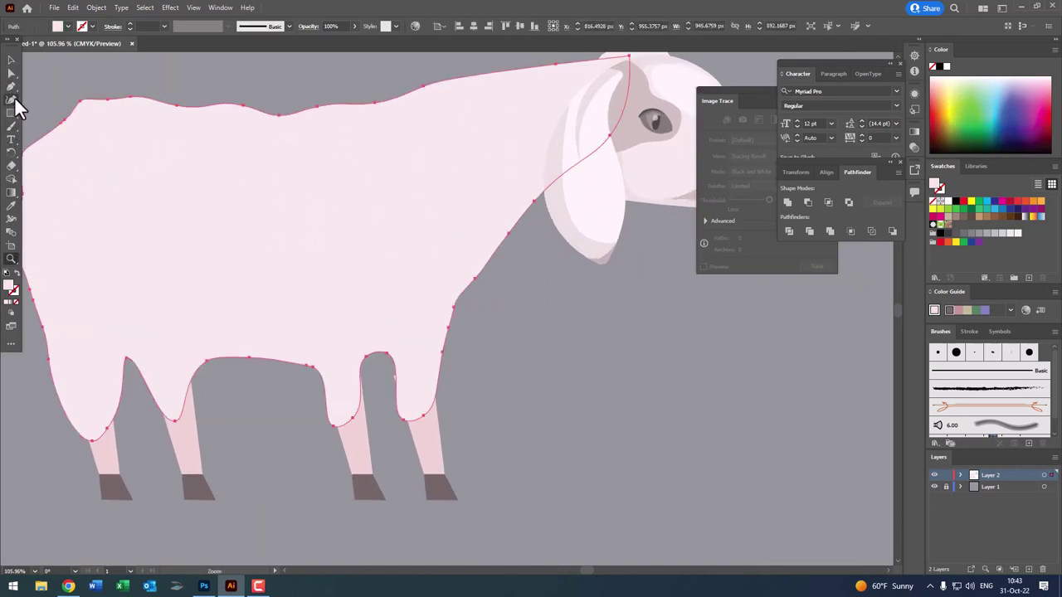
click(12, 99)
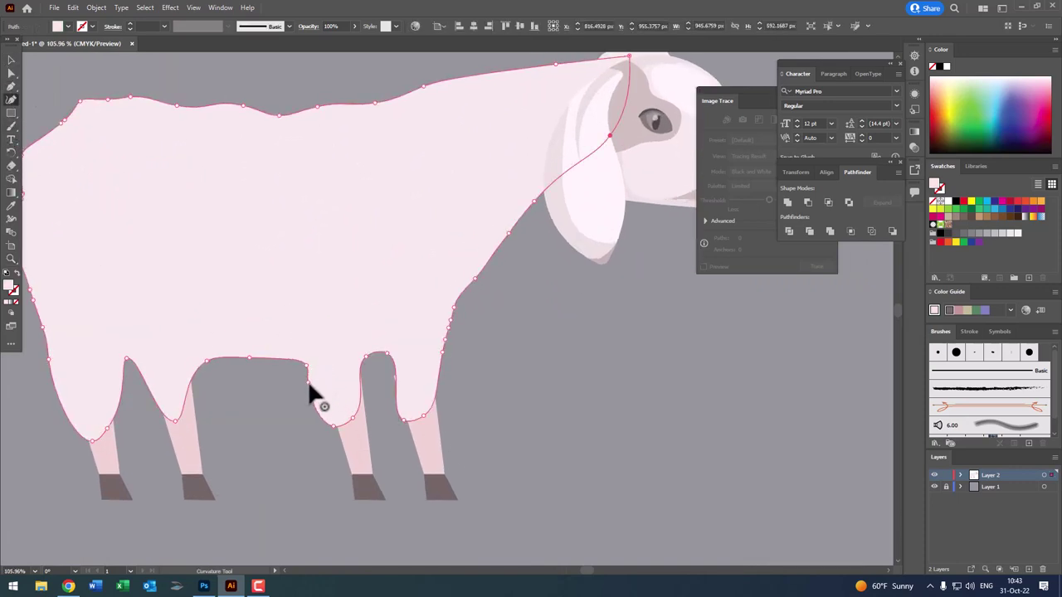
click(282, 361)
drag(370, 419, 386, 354)
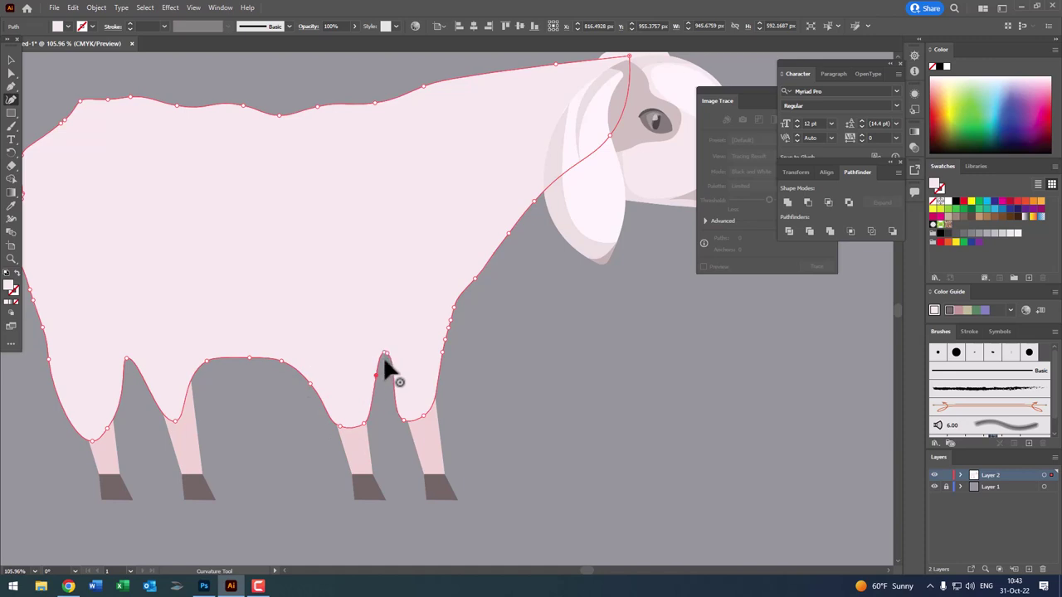
click(383, 354)
drag(402, 420, 435, 413)
- Push the right belly curve outward, lower the belly between the legs, and smooth the front leg's inner edge
drag(446, 339, 450, 338)
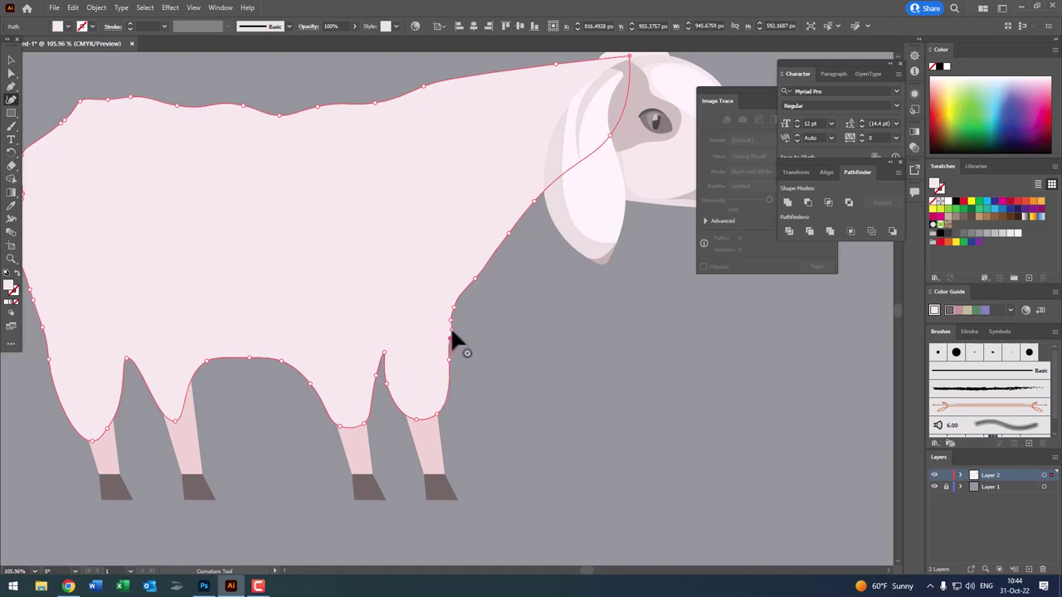
key(z)
drag(426, 390, 85, 244)
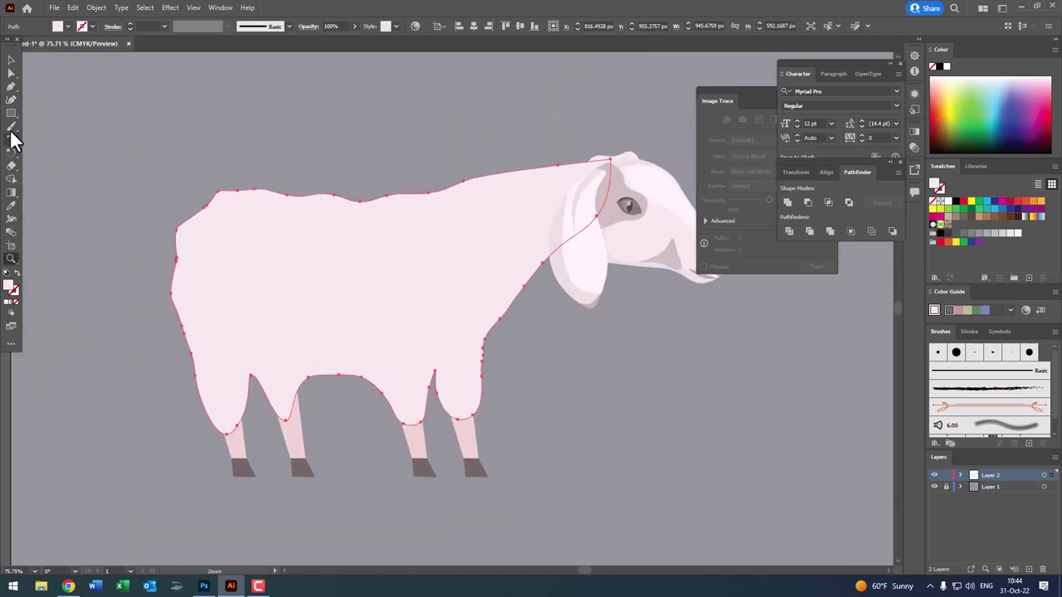
click(11, 100)
drag(338, 375, 332, 382)
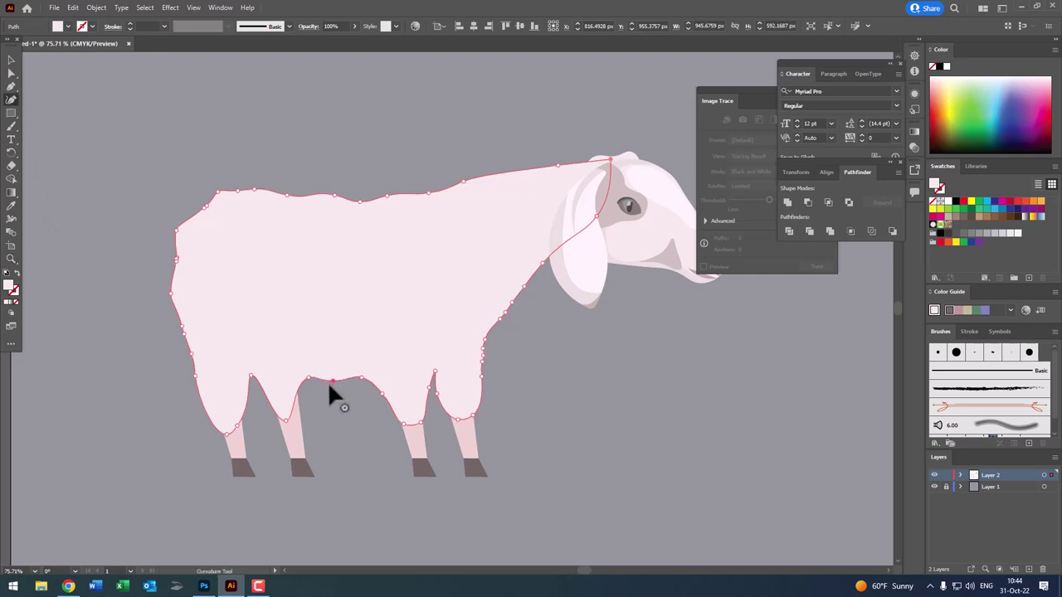
click(300, 418)
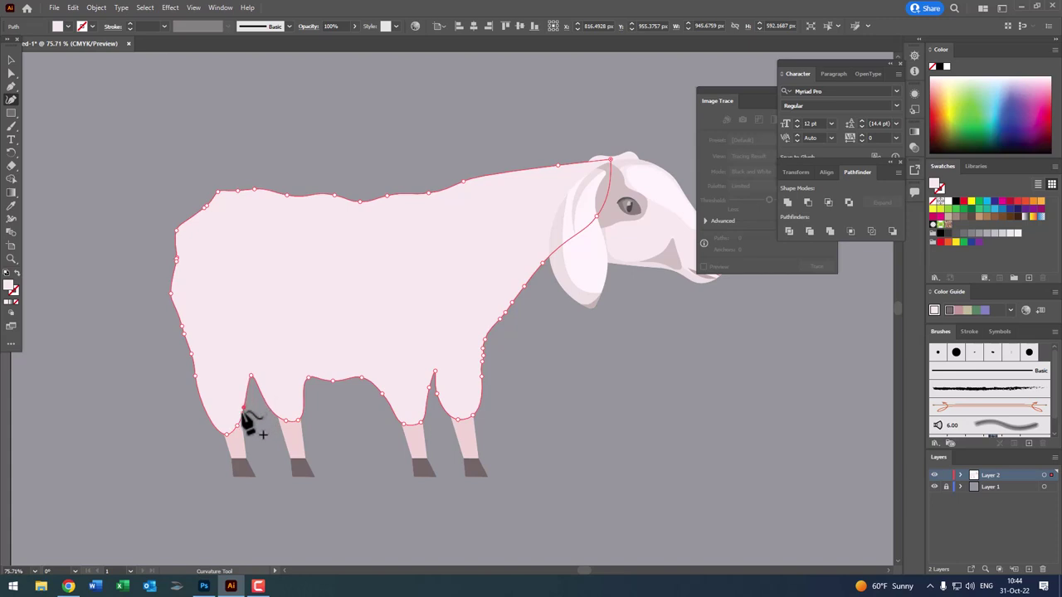
key(z)
mouse_move(417, 387)
mouse_down()
mouse_move(339, 301)
mouse_move(273, 291)
mouse_up()
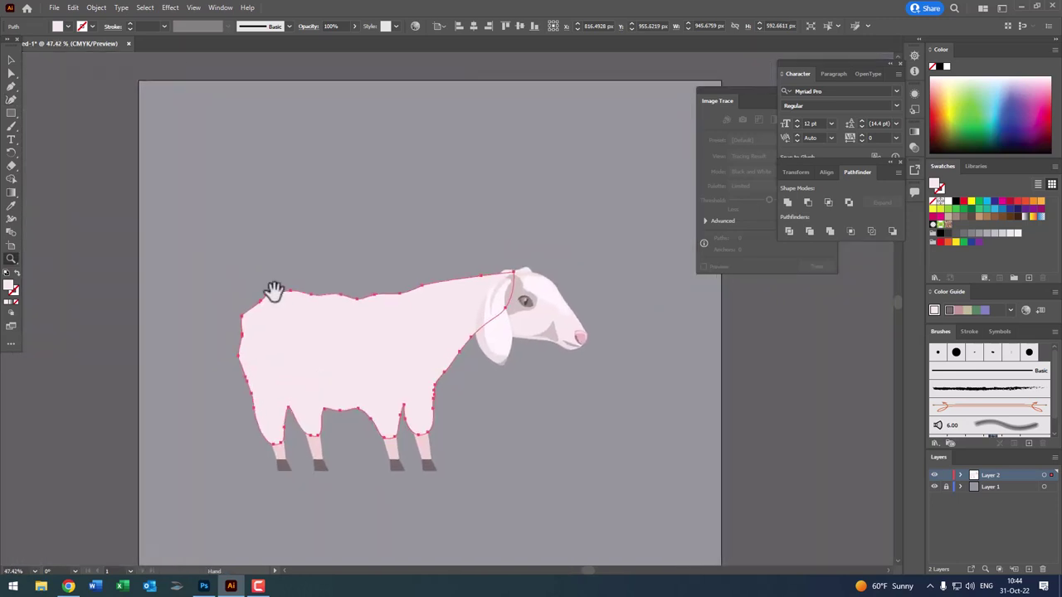
- Draw a curved closed shape around the goat's rump with the Pen tool
click(11, 86)
click(210, 314)
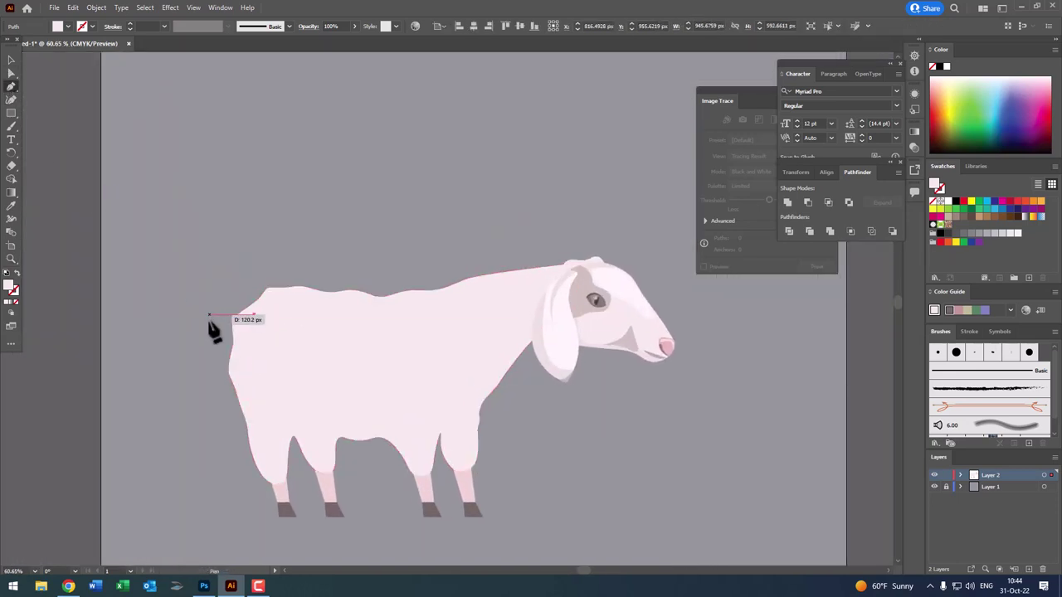
mouse_move(193, 358)
mouse_down()
mouse_move(209, 391)
mouse_move(278, 379)
mouse_up()
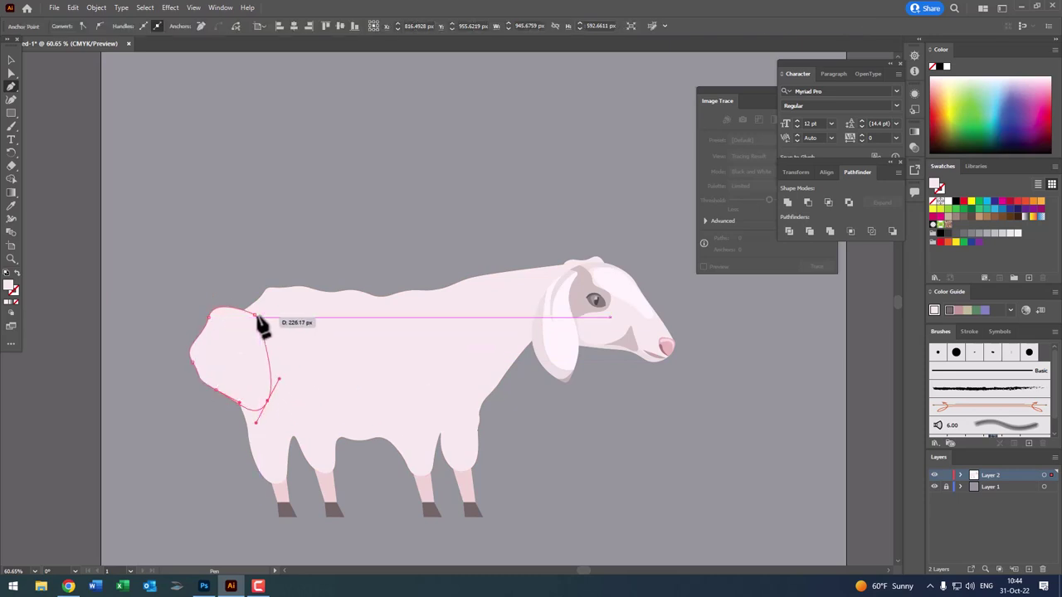
drag(255, 315, 273, 312)
- Fill the rump shape a greyer pink and send it behind the body
double_click(11, 287)
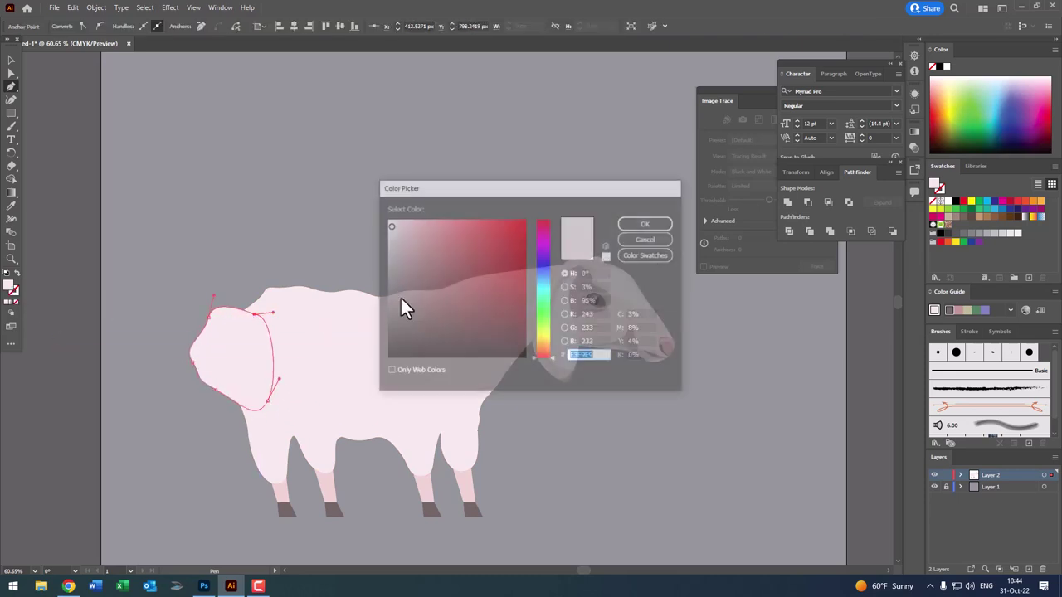
click(392, 232)
click(647, 223)
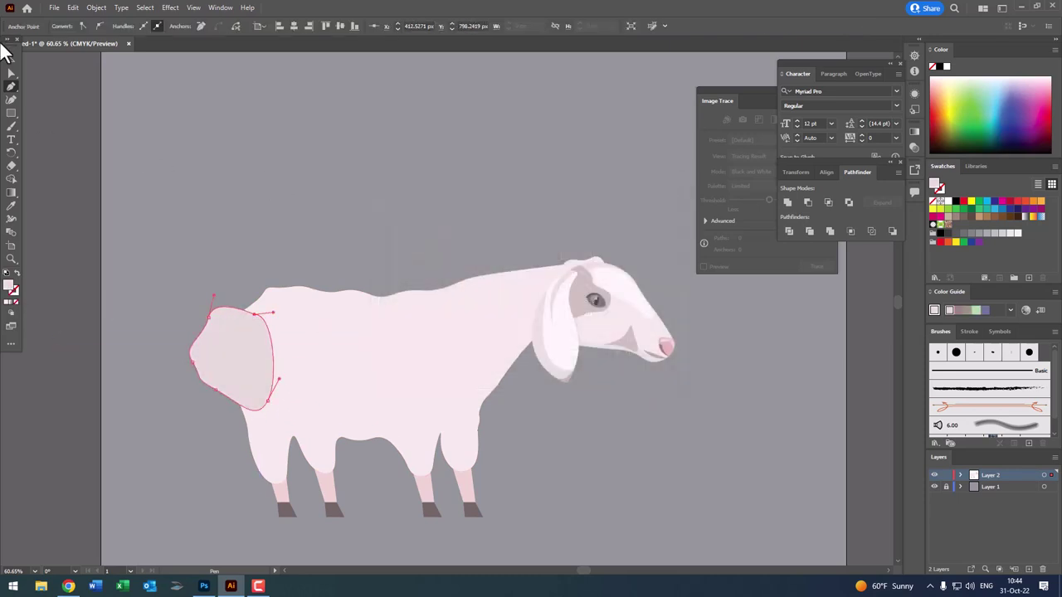
click(12, 59)
click(94, 9)
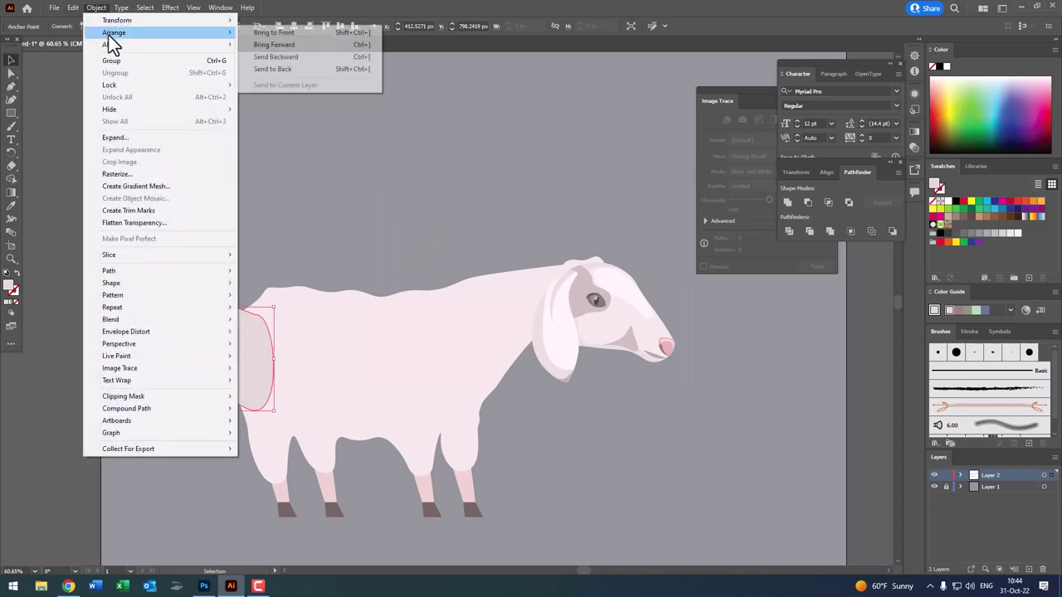
click(331, 69)
click(398, 172)
- Reshape the rump with the Curvature tool, narrowing its right side and extending its bottom curve
key(z)
scroll(330, 199, down, 2)
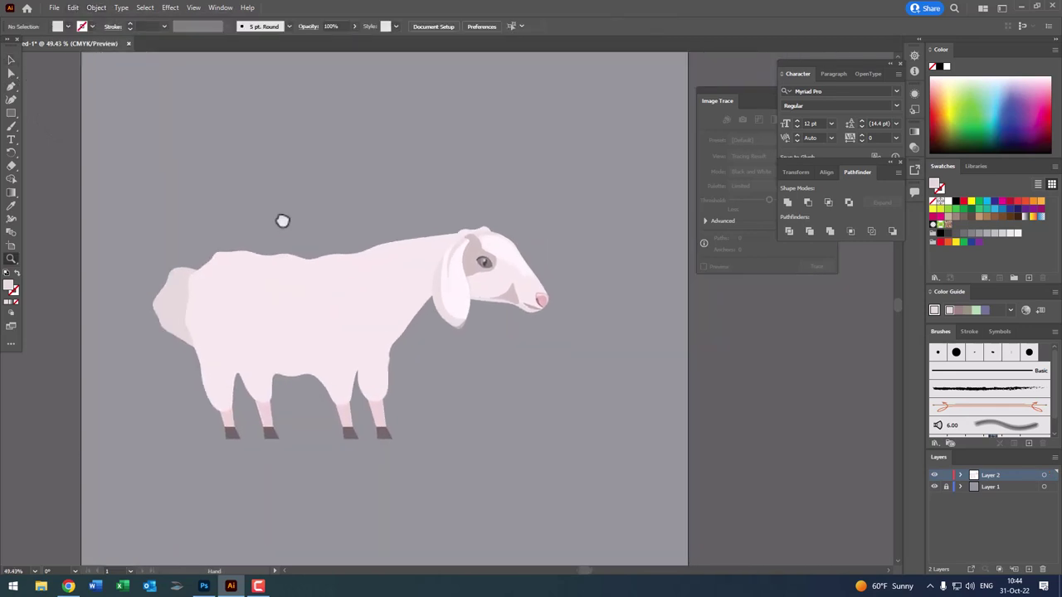
scroll(282, 218, up, 3)
click(11, 61)
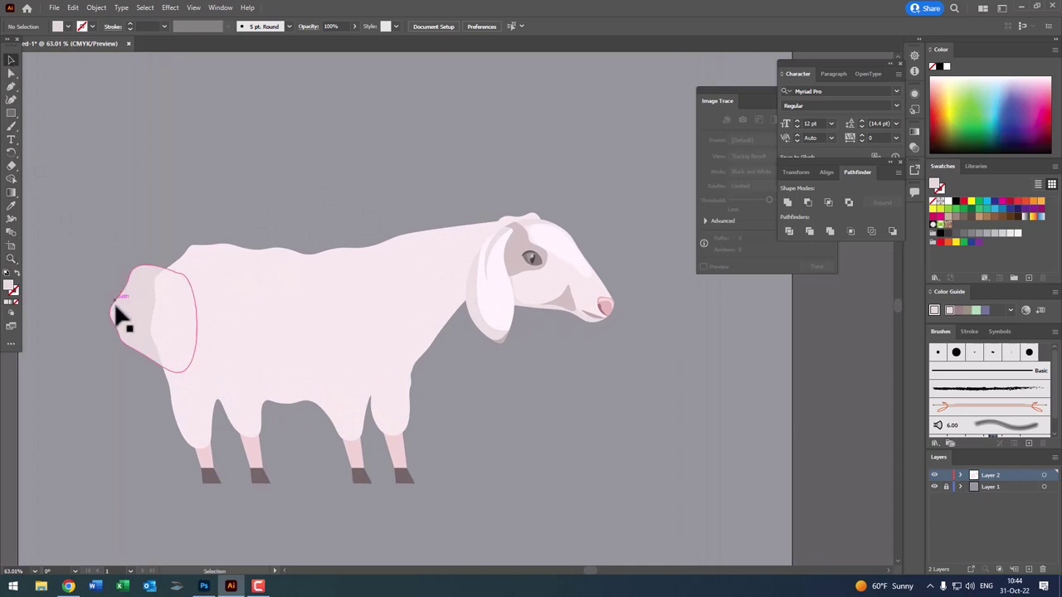
click(117, 313)
click(11, 98)
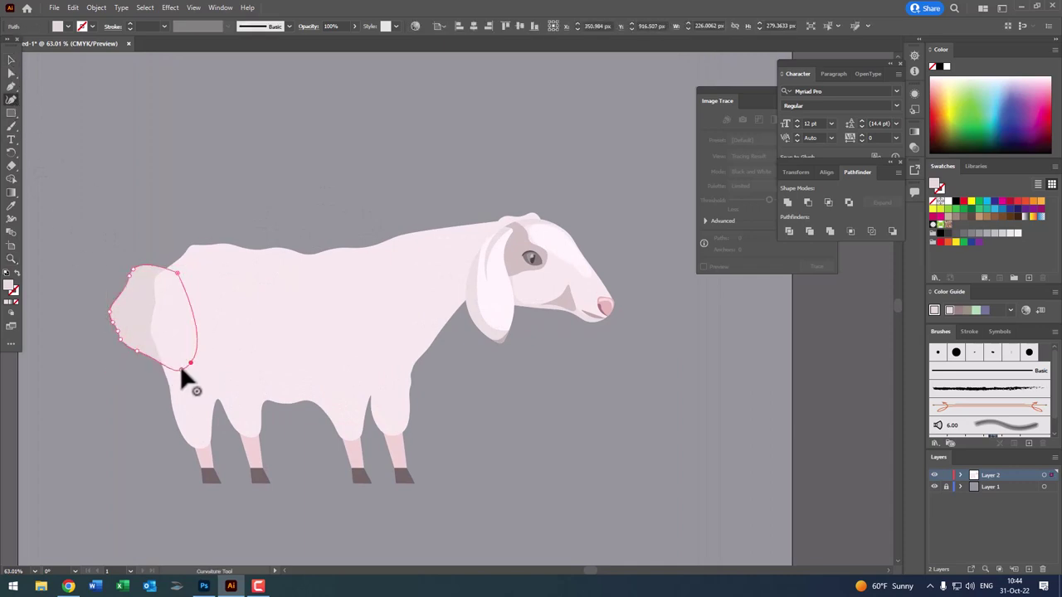
drag(190, 359, 188, 308)
click(147, 356)
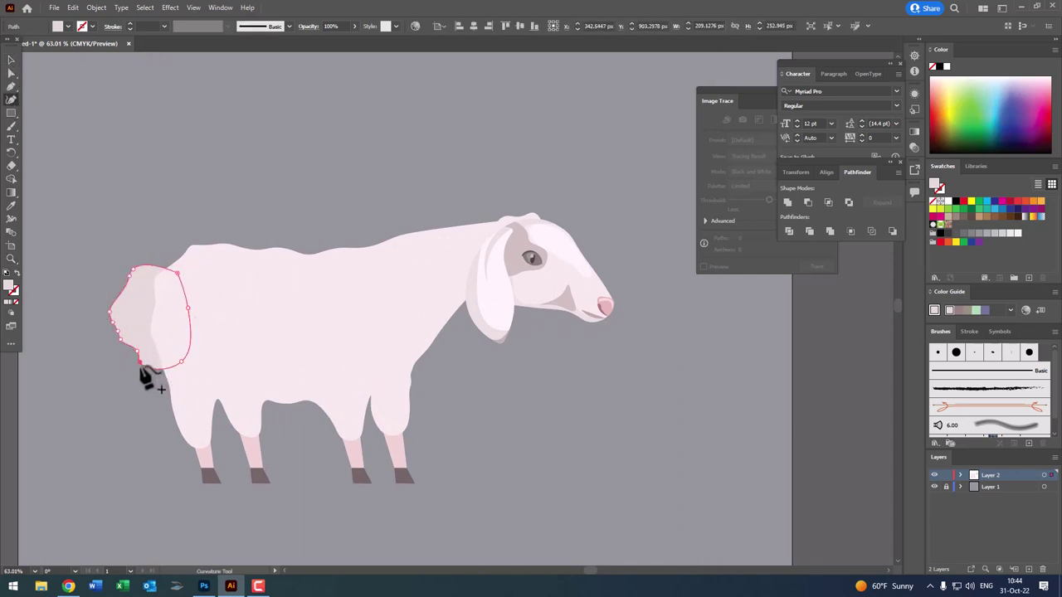
key(z)
drag(213, 277, 79, 91)
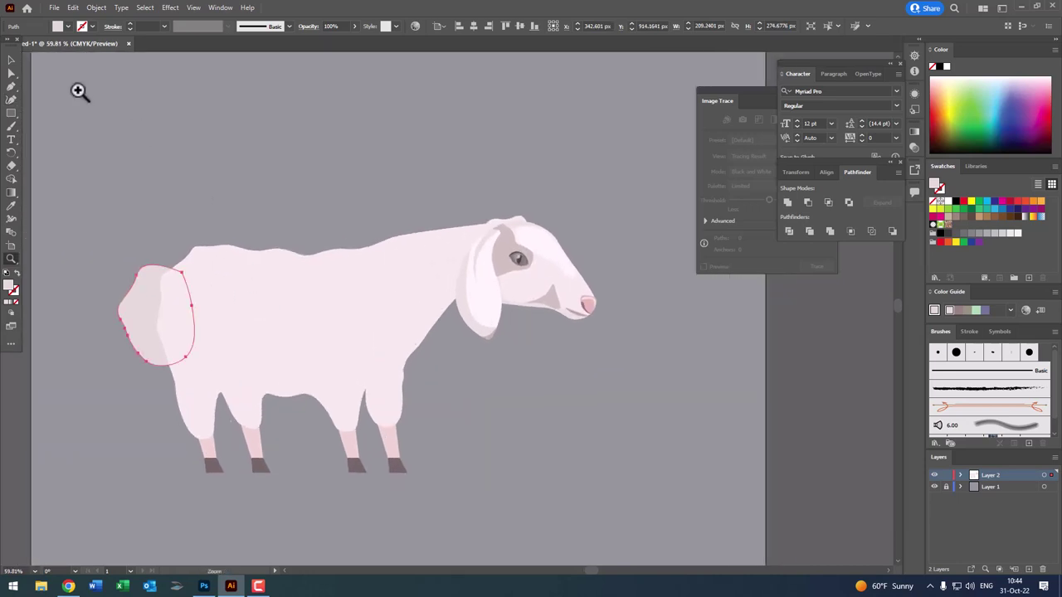
click(11, 61)
- Zoom in and pen a wavy fur edge along the goat's back from rump to neck
key(z)
click(360, 285)
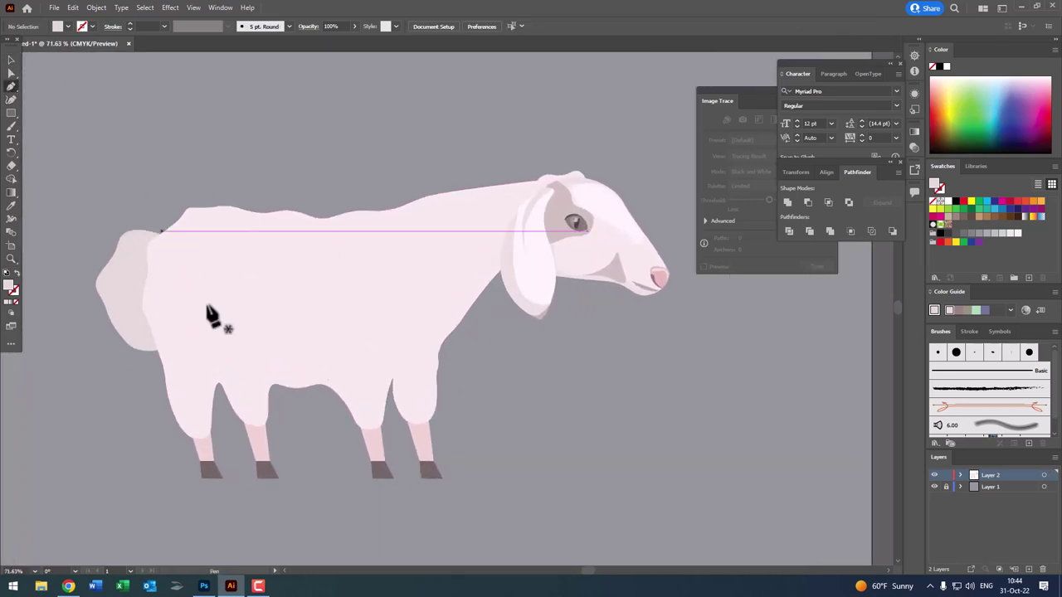
click(139, 361)
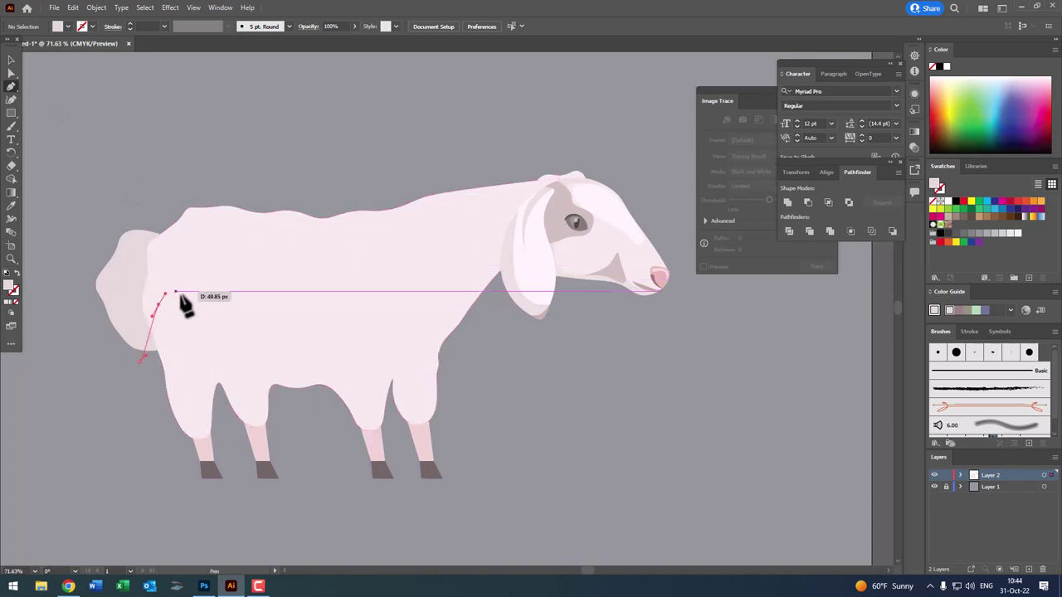
click(176, 292)
click(212, 267)
click(257, 280)
click(290, 278)
click(299, 263)
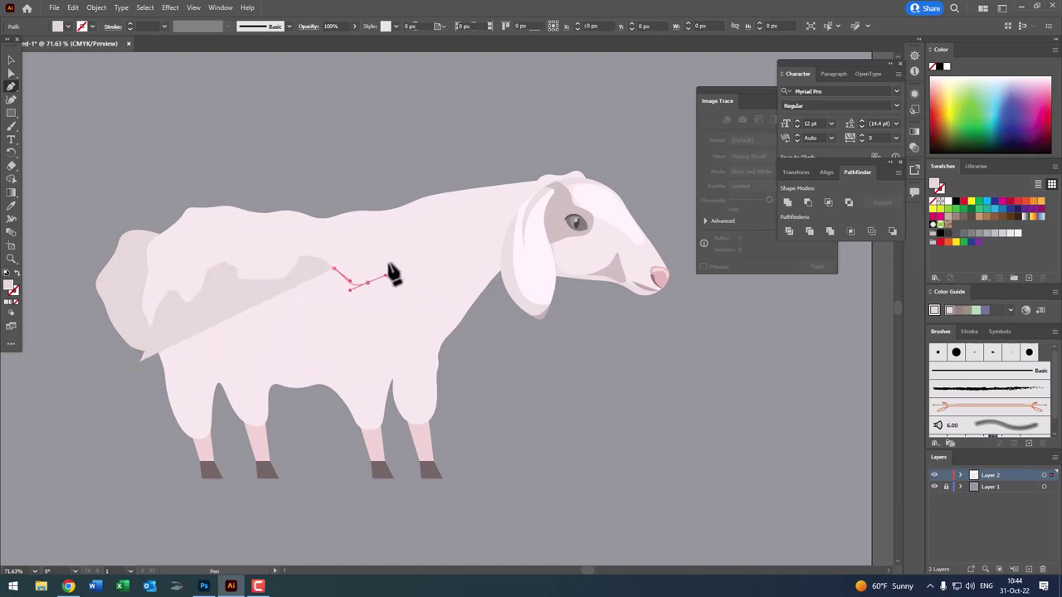
click(389, 242)
click(419, 259)
click(479, 251)
click(504, 228)
- Finish the first fur shading shape down around the chest, belly and rump
click(517, 308)
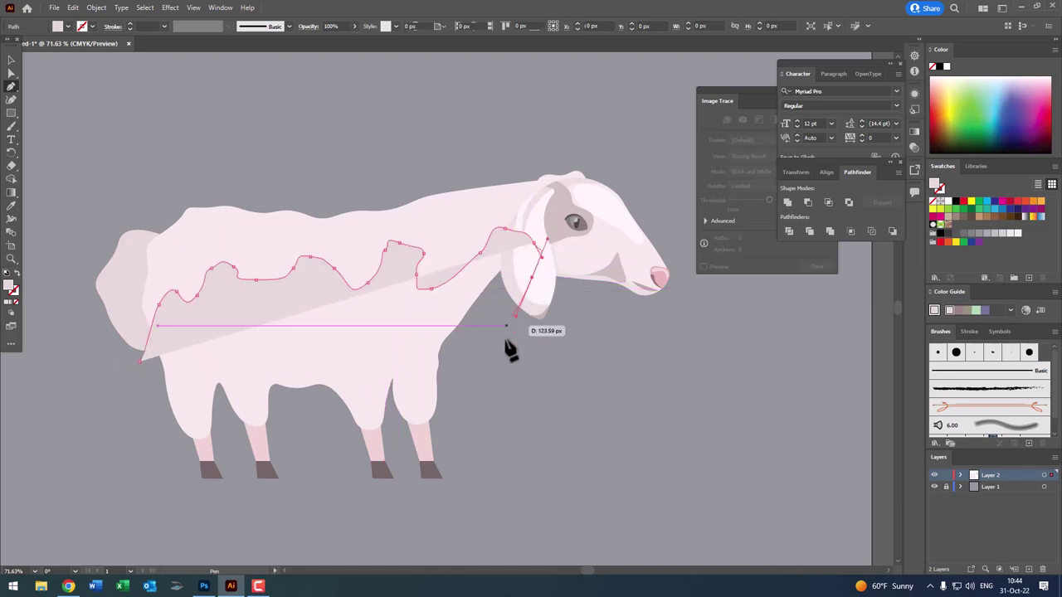
click(521, 359)
click(484, 425)
click(324, 448)
drag(204, 438, 183, 460)
click(153, 405)
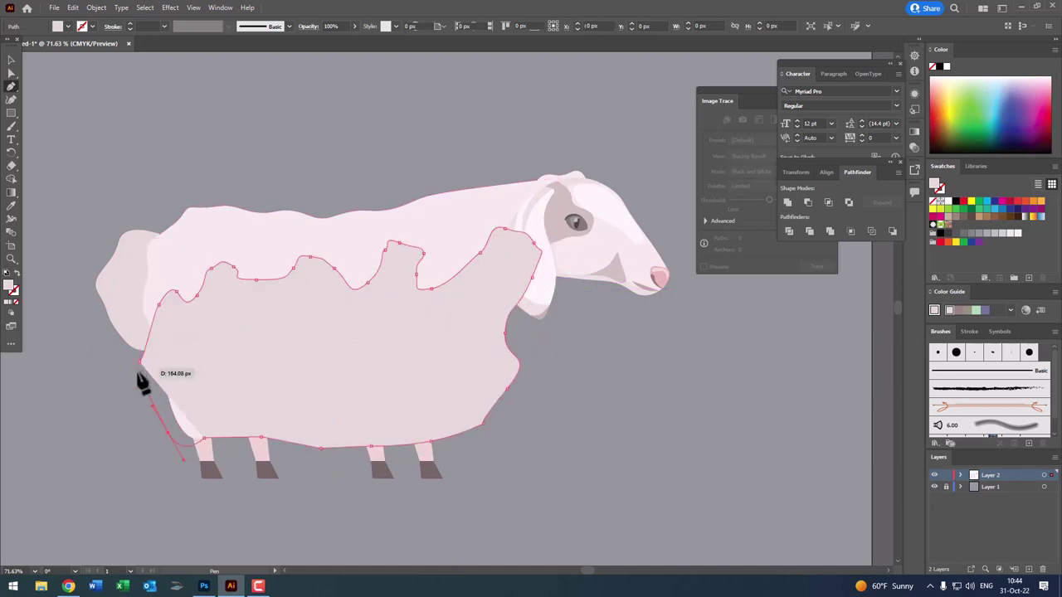
- Draw a second wavy-topped shading shape over the lower body and fill it C6B9B9
key(z)
scroll(301, 254, down, 5)
scroll(391, 290, up, 4)
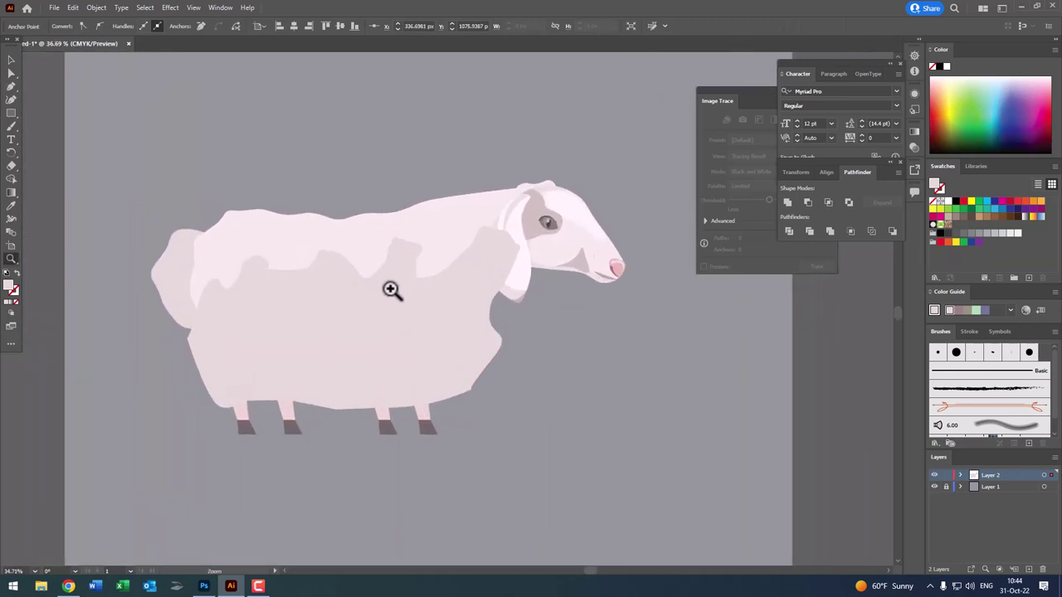
click(175, 400)
drag(199, 368, 200, 327)
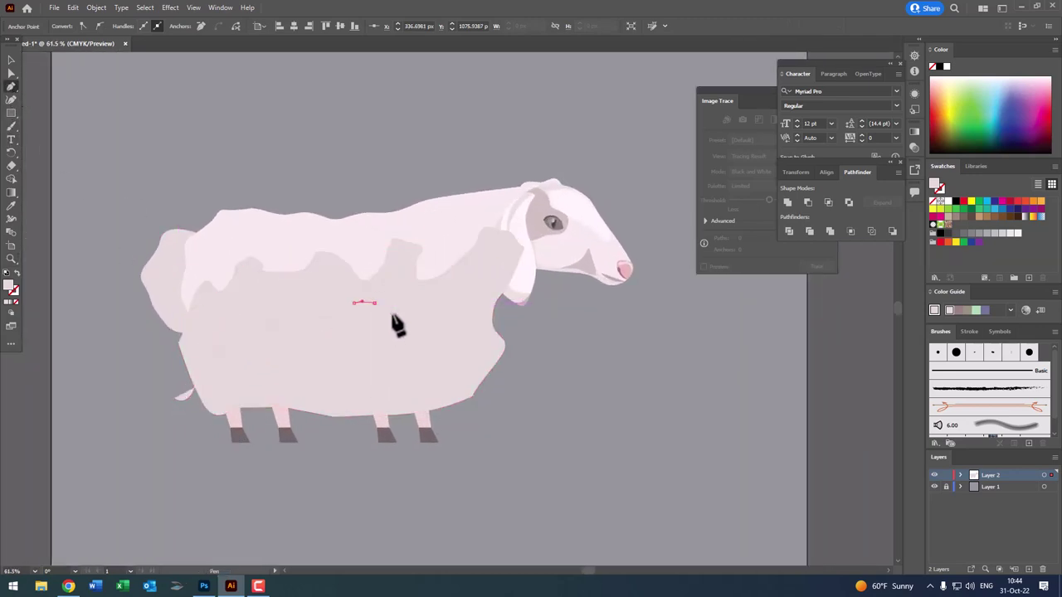
click(454, 293)
click(483, 314)
click(494, 338)
click(501, 394)
click(443, 416)
click(282, 431)
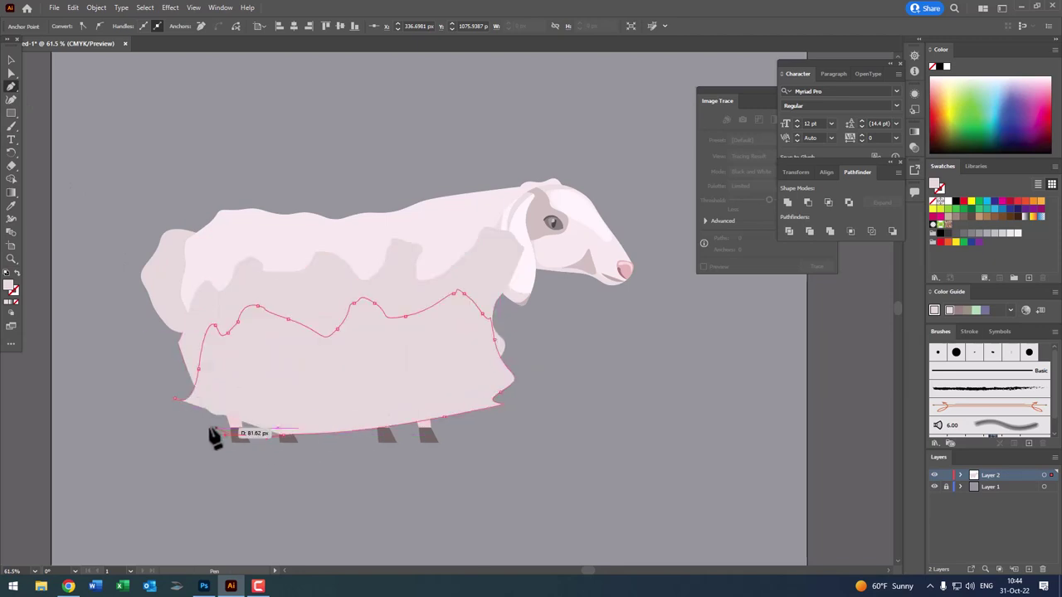
drag(211, 433, 156, 417)
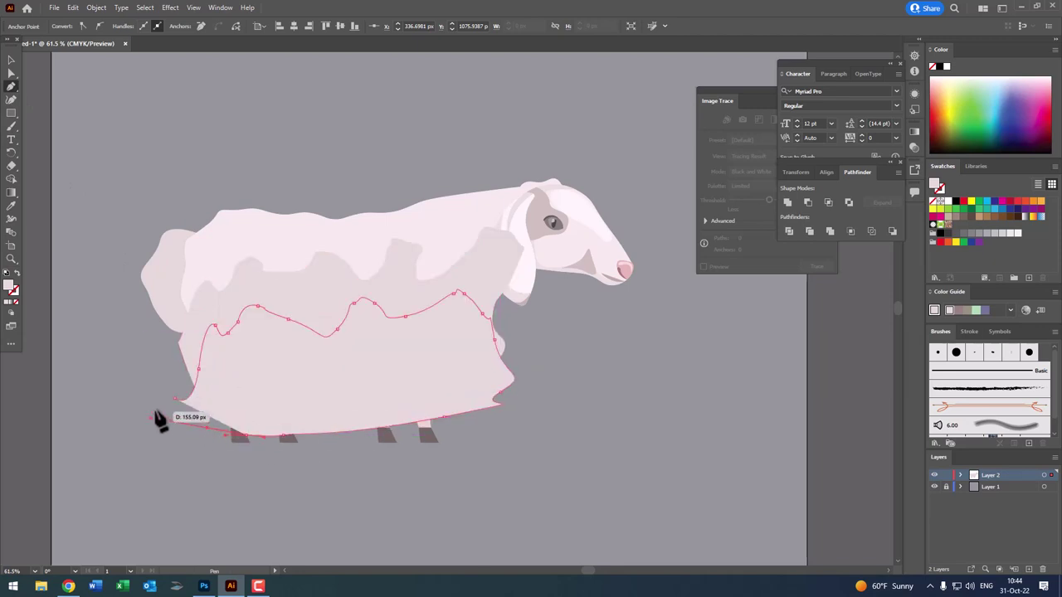
double_click(9, 288)
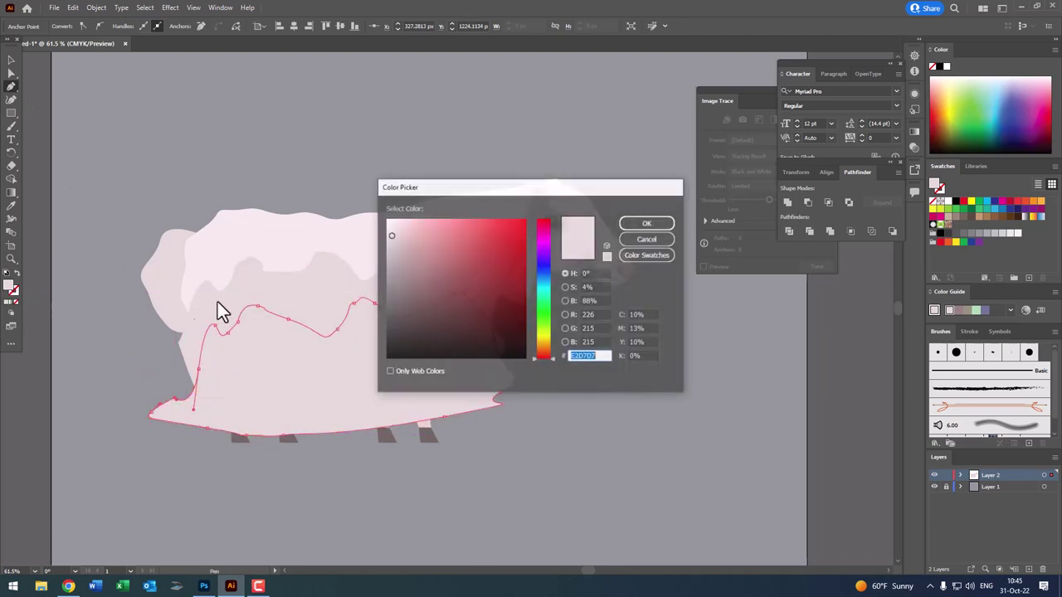
click(648, 224)
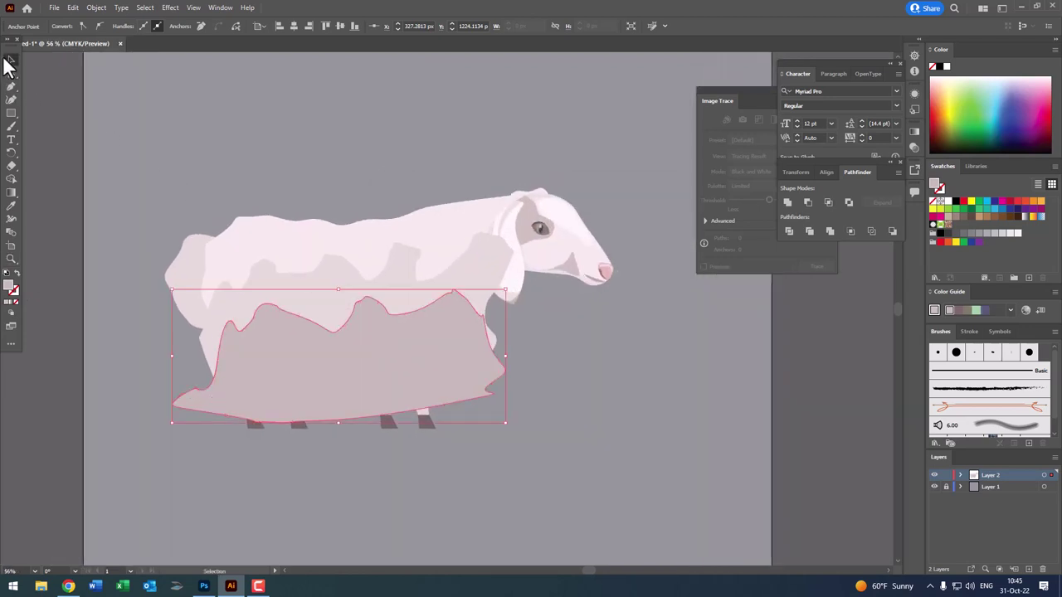
- Bring the goat's head in front of the fur shapes
click(602, 273)
click(96, 7)
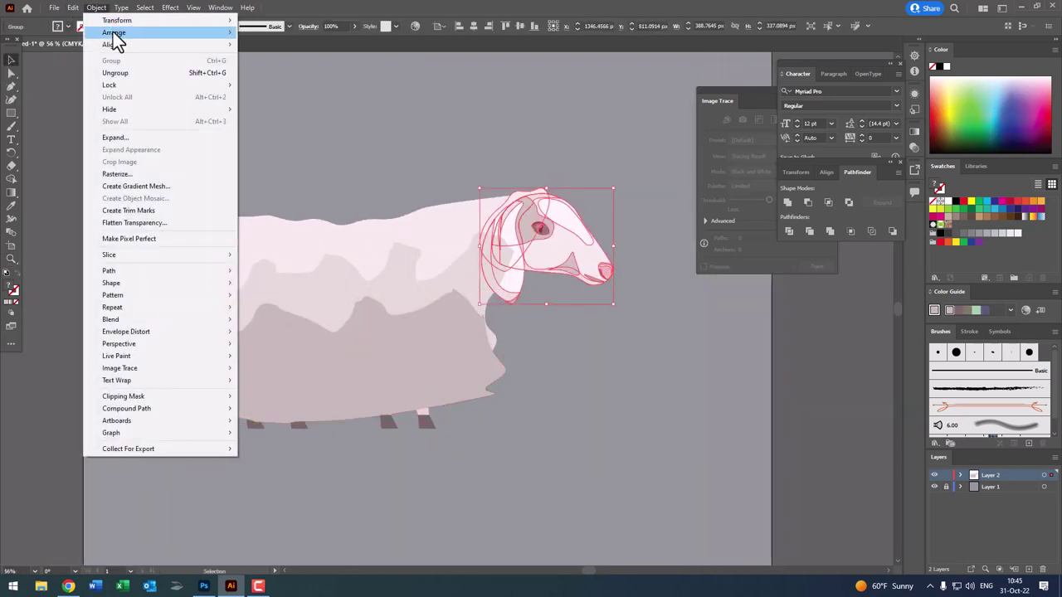
click(296, 45)
click(564, 420)
- Paste a copy of the upper body shape in front and Divide it with the wool shapes
click(450, 407)
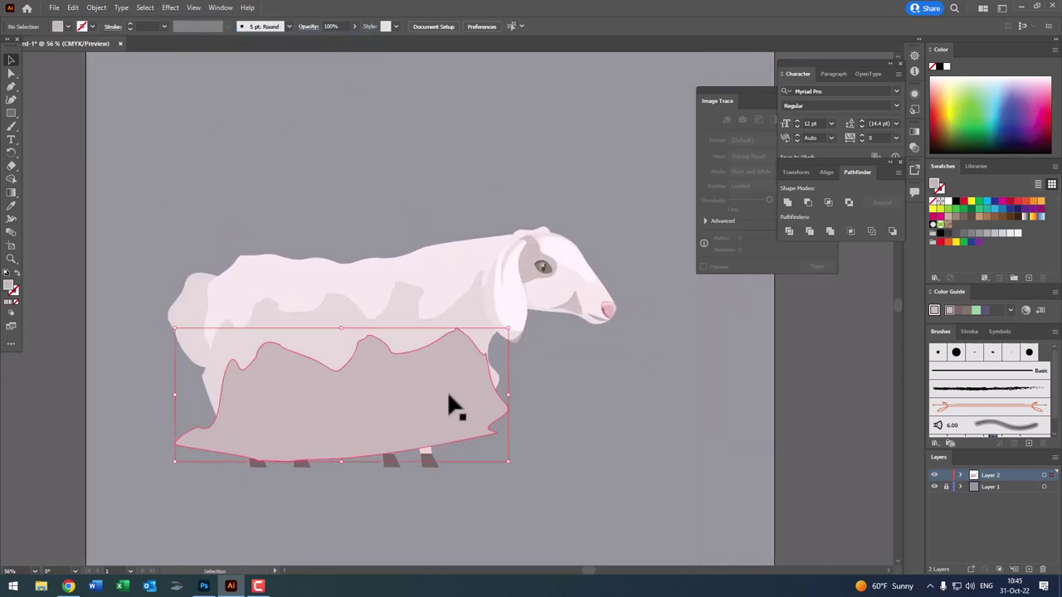
shift+click(361, 336)
shift+click(332, 295)
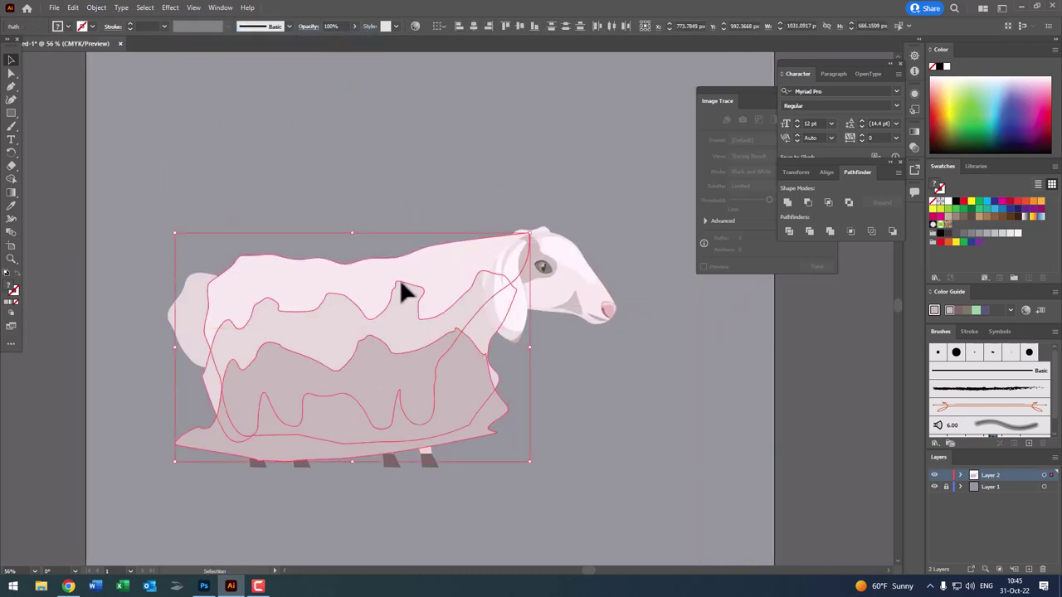
click(596, 395)
click(434, 268)
click(74, 8)
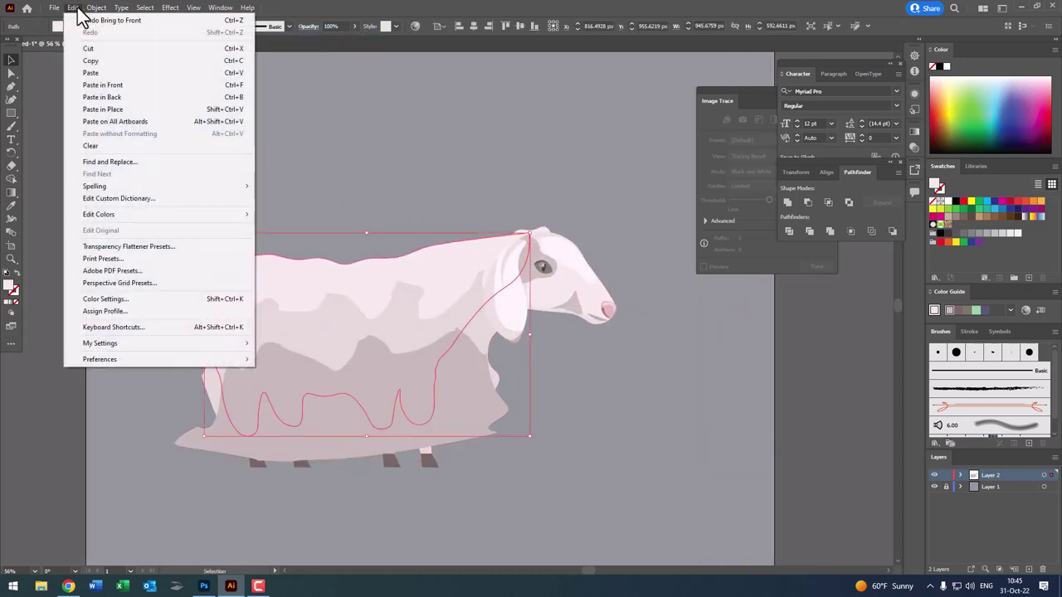
click(91, 61)
click(73, 8)
click(125, 84)
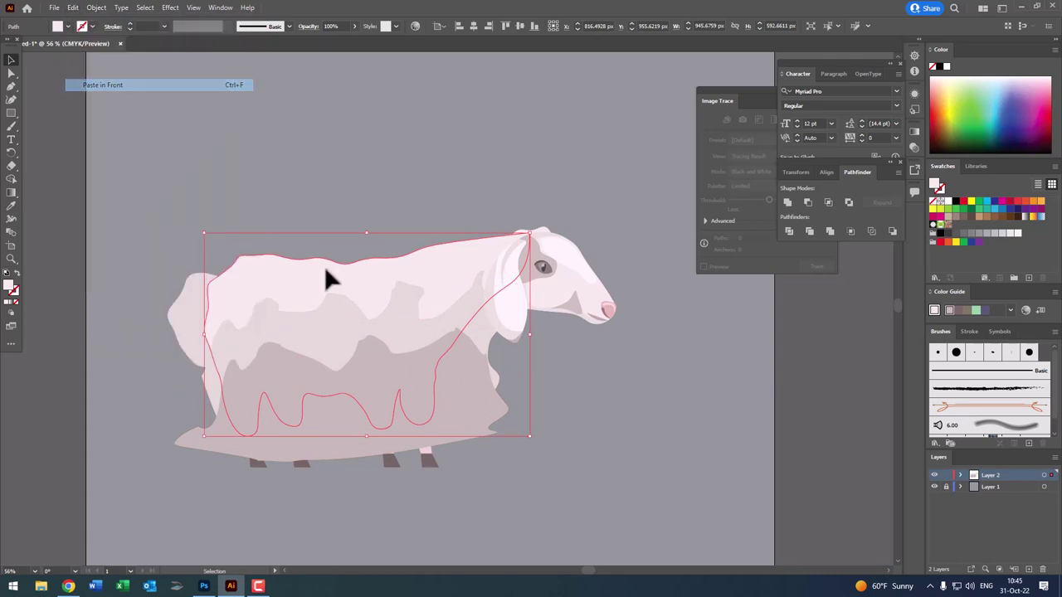
shift+click(339, 324)
shift+click(371, 397)
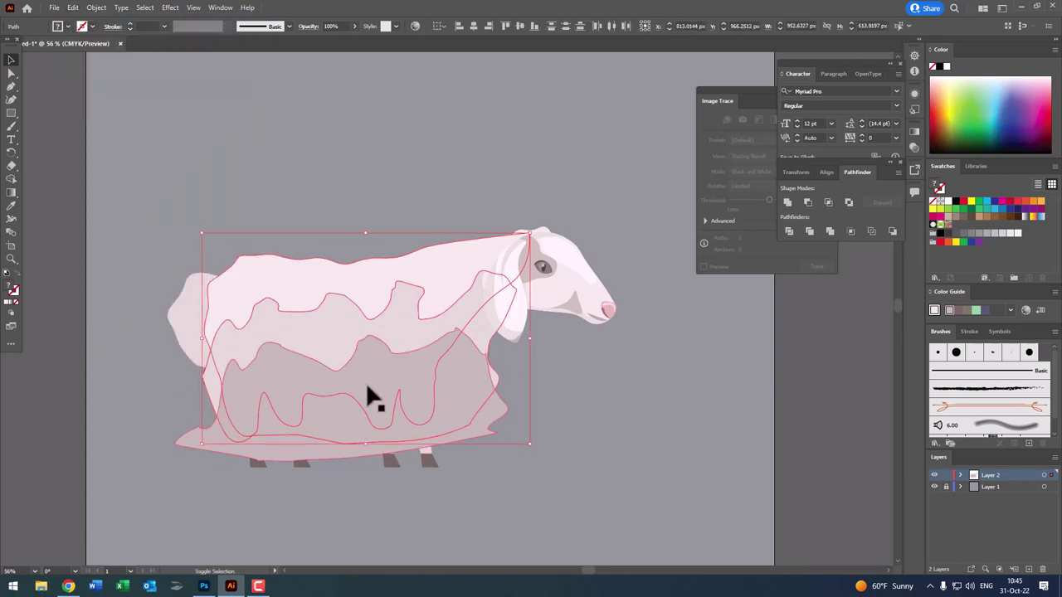
click(806, 232)
- In isolation mode, delete the wool pieces spilling below the belly and over the neck
double_click(495, 412)
click(492, 424)
key(Delete)
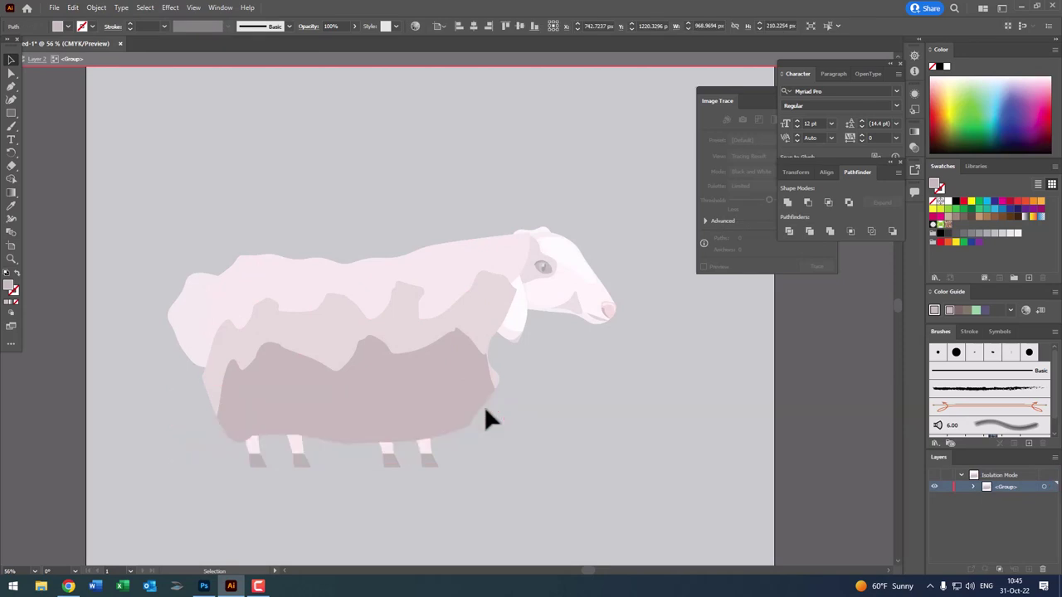
click(485, 405)
key(Delete)
click(496, 386)
key(Delete)
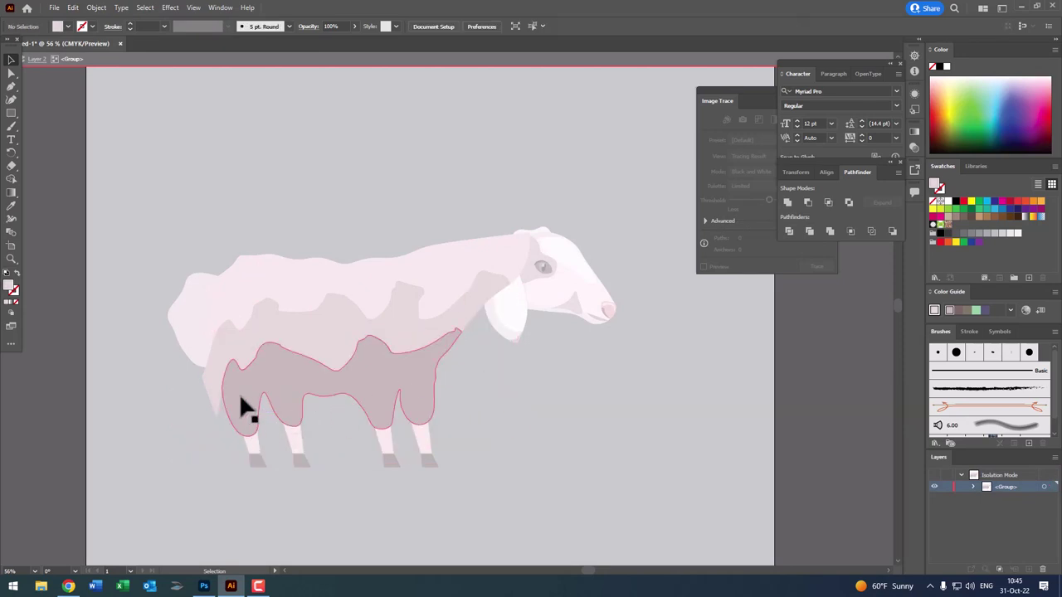
double_click(600, 397)
key(z)
drag(592, 391, 445, 403)
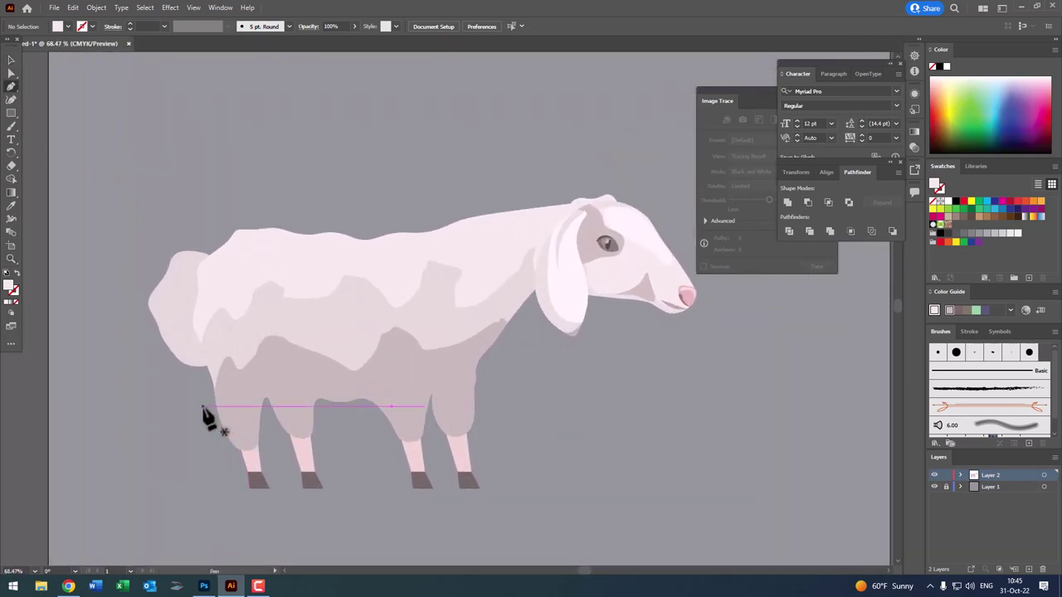
- Draw a wavy belly shading shape and give it the body's pinkish-grey fill
mouse_move(234, 433)
mouse_down()
mouse_move(476, 421)
mouse_move(406, 495)
mouse_move(390, 497)
mouse_up()
drag(212, 486, 206, 445)
click(203, 407)
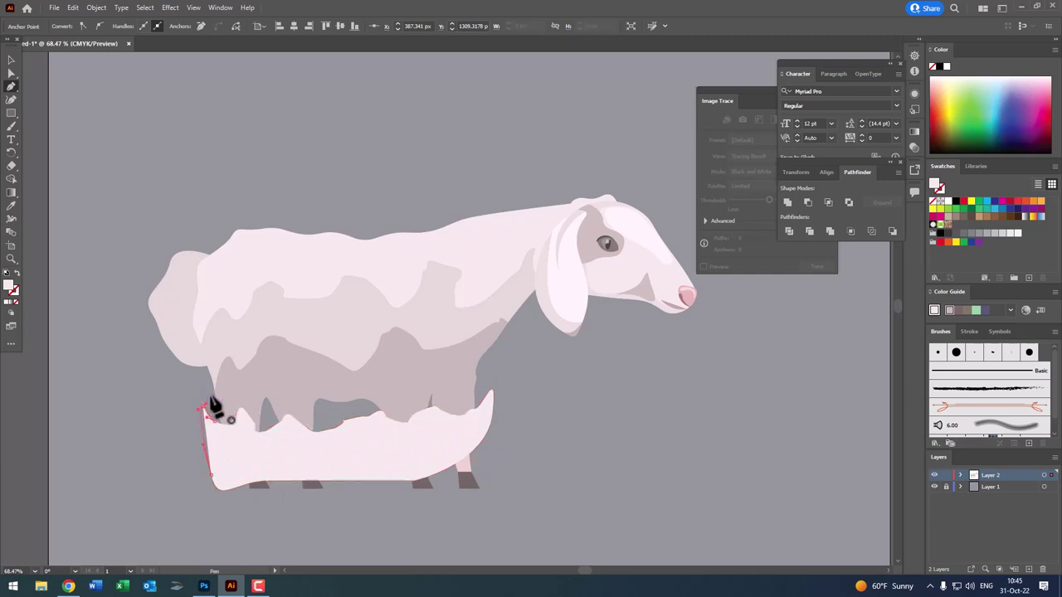
click(11, 206)
click(274, 361)
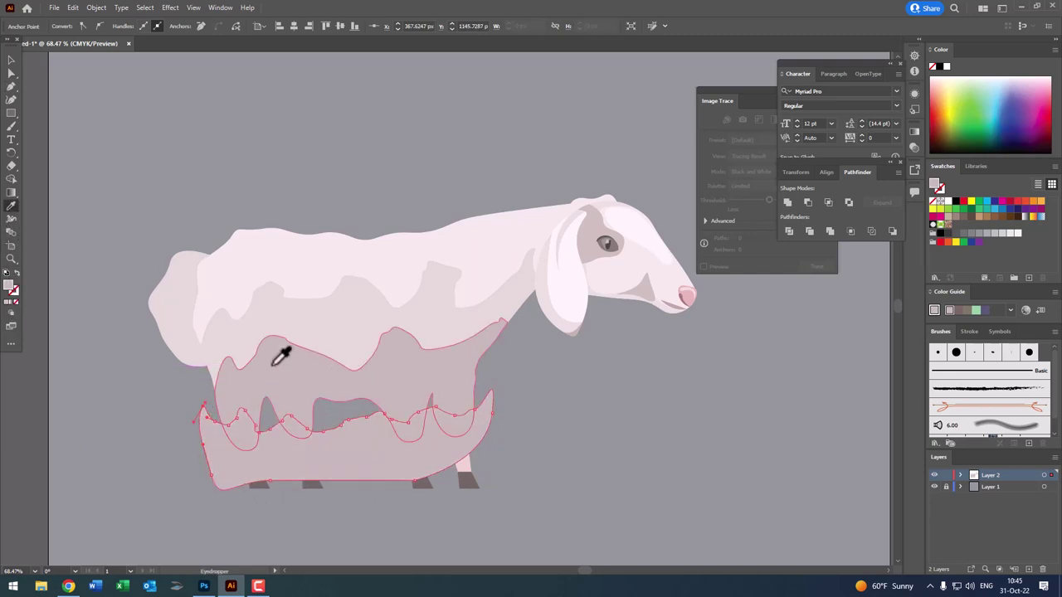
double_click(11, 287)
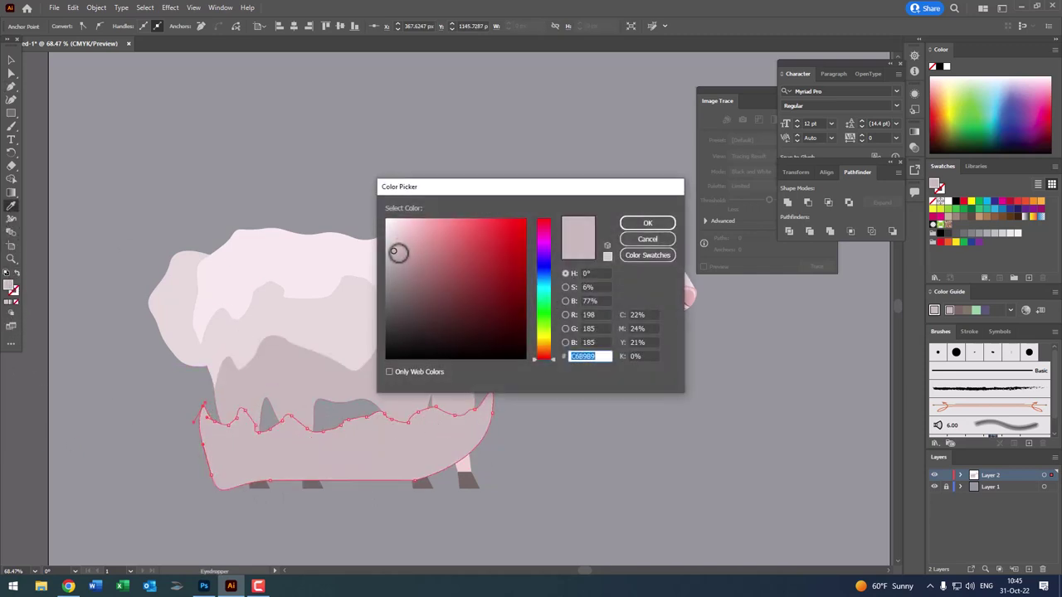
click(639, 225)
key(z)
drag(438, 260, 438, 308)
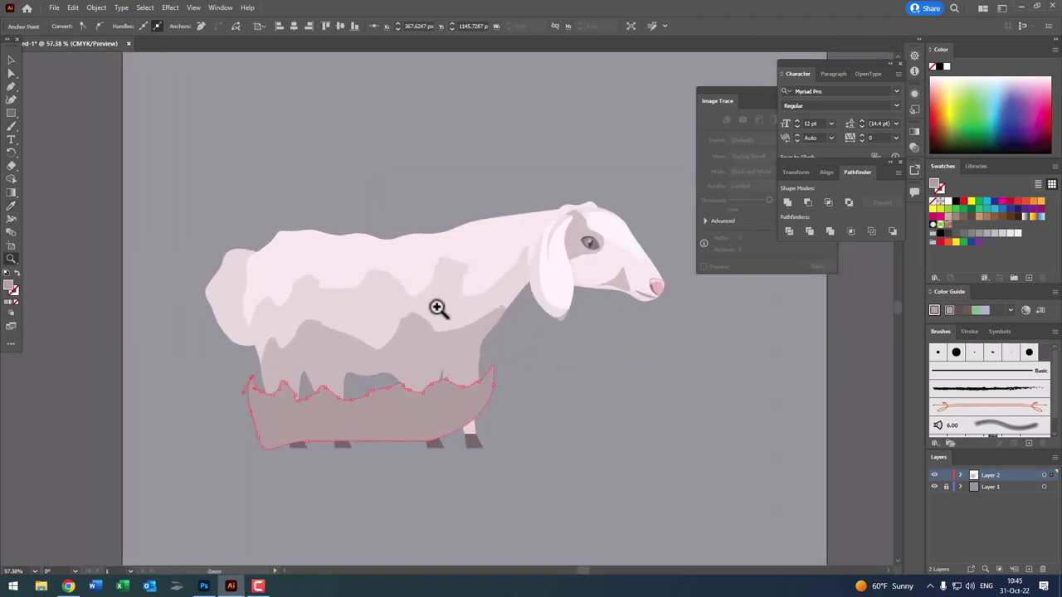
- Divide the belly shape with the body shapes and drop the piece spilling outside
shift+click(339, 350)
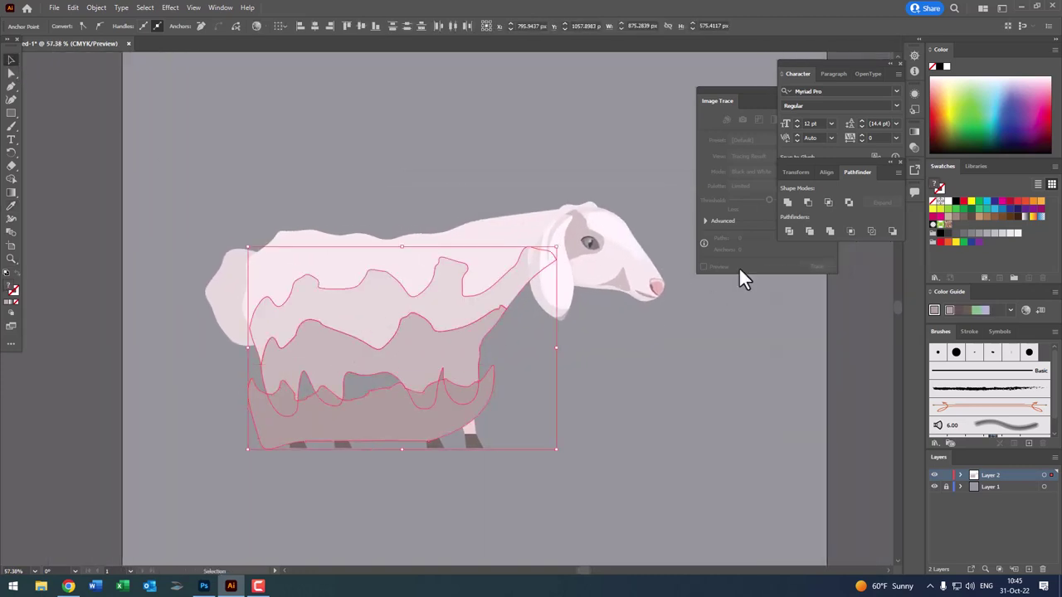
click(789, 231)
double_click(379, 434)
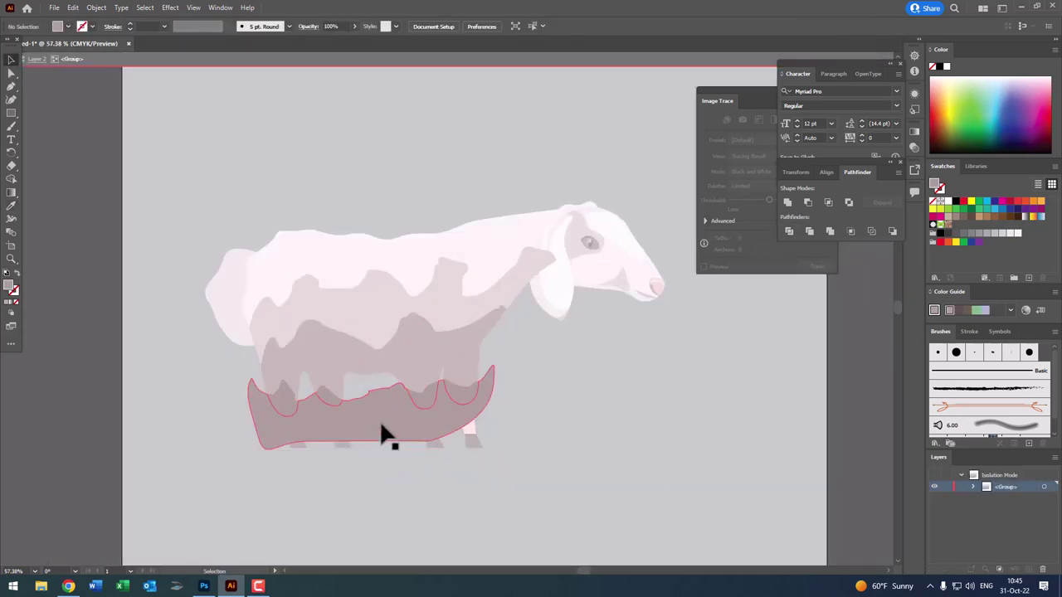
click(688, 516)
key(Escape)
key(z)
click(437, 278)
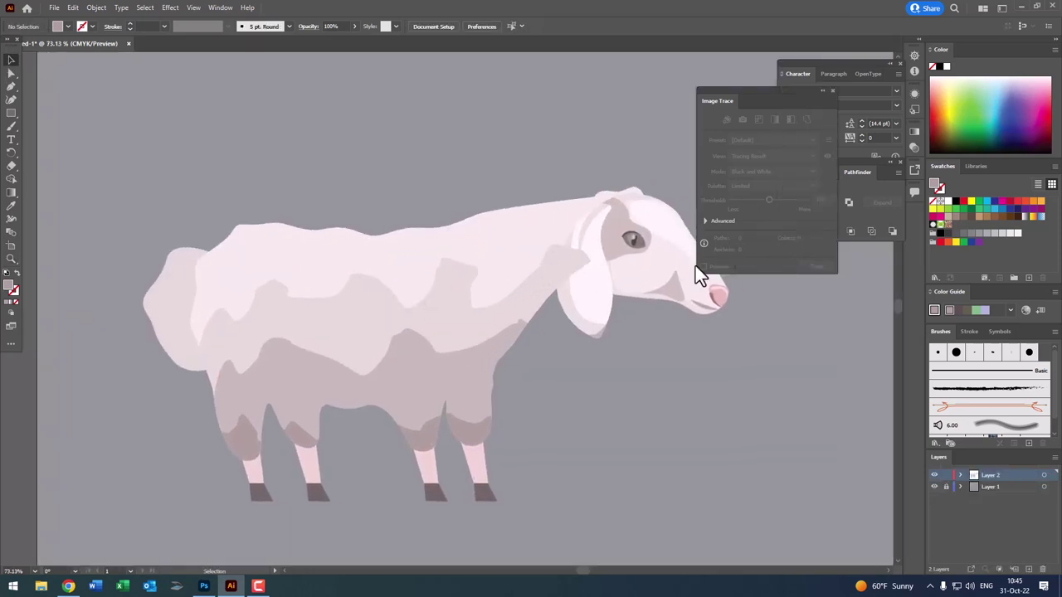
- Bring the goat's head to the front and re-centre the view on its back
click(661, 303)
click(96, 8)
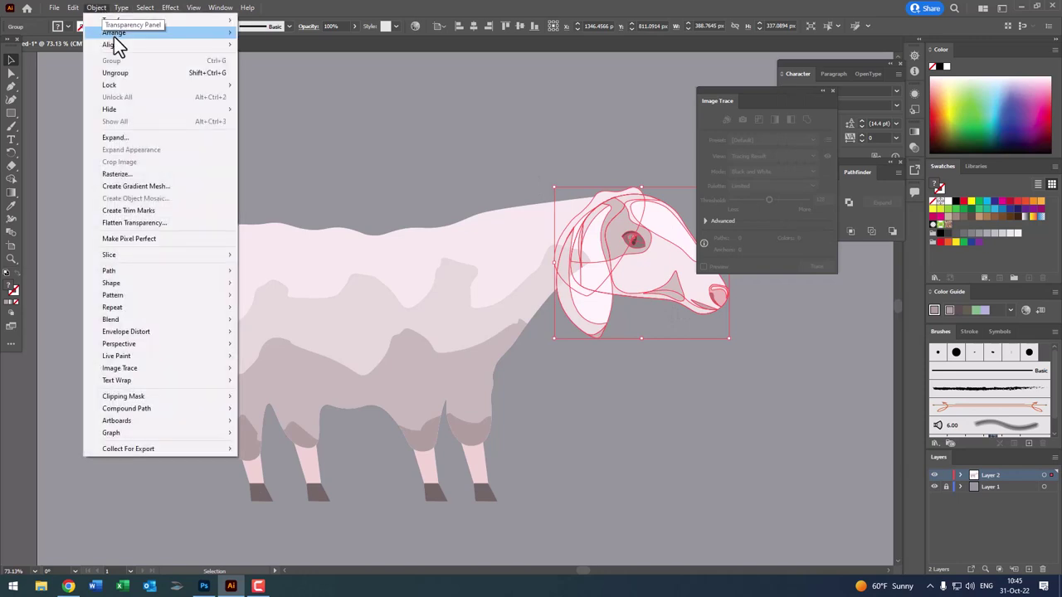
click(274, 31)
key(ctrl+shift+a)
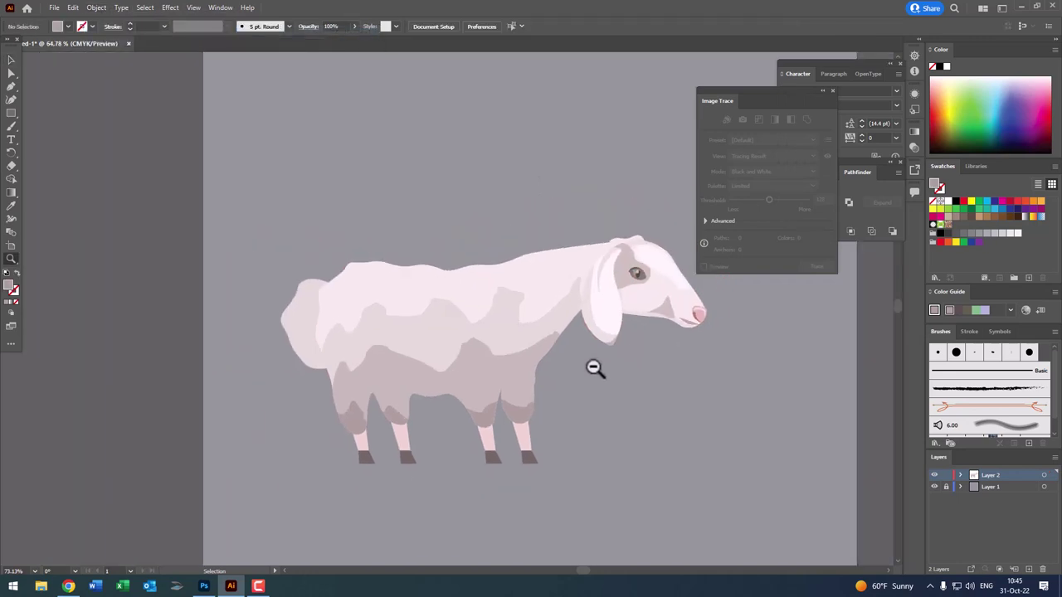
drag(595, 367, 449, 335)
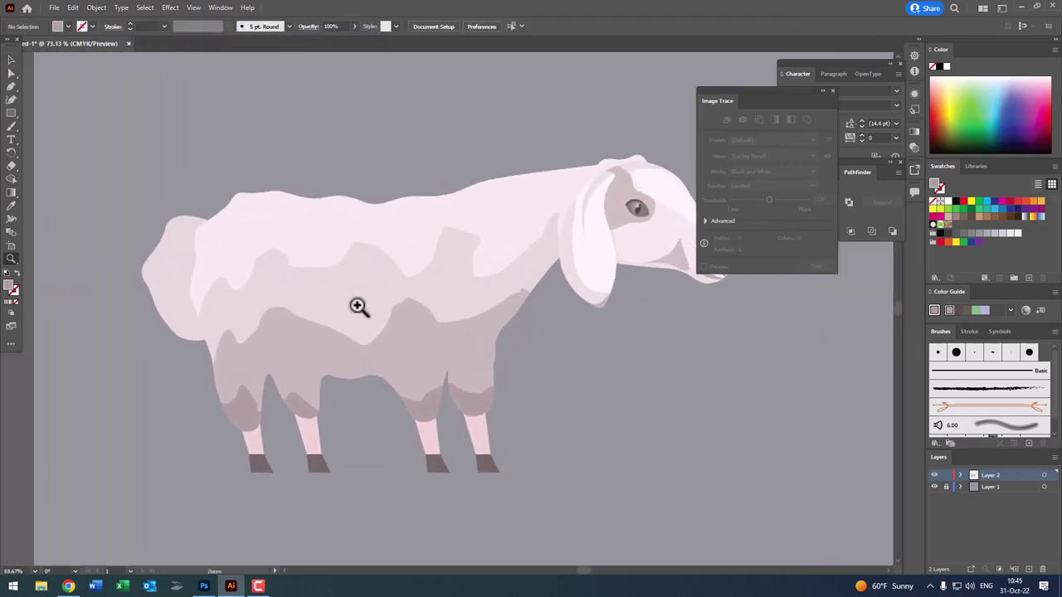
drag(360, 306, 247, 274)
key(p)
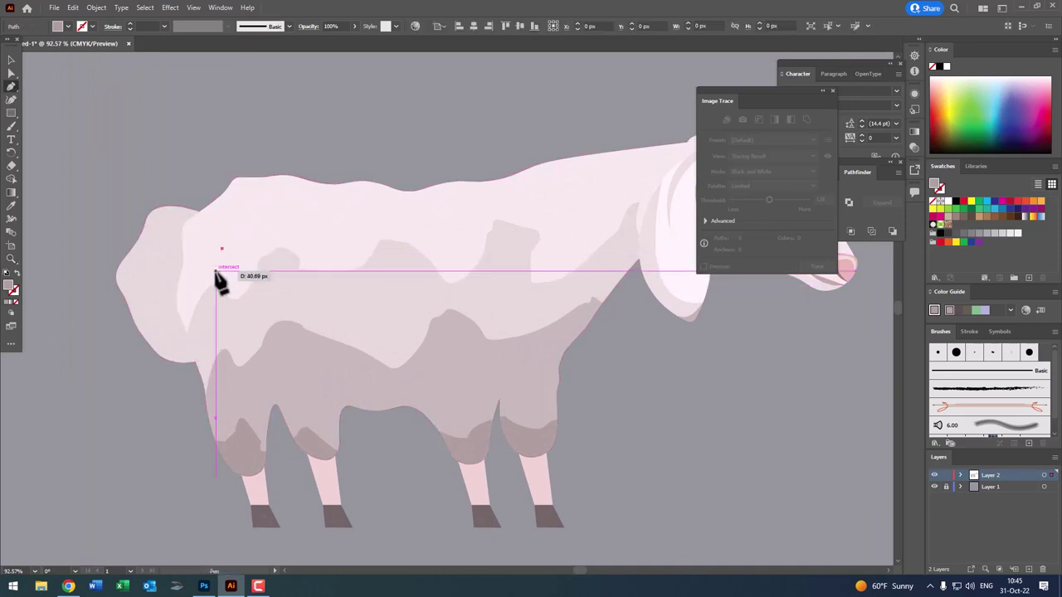
- Draw a small leaf-shaped highlight, colour it from the ear, and place it on the upper back
click(215, 268)
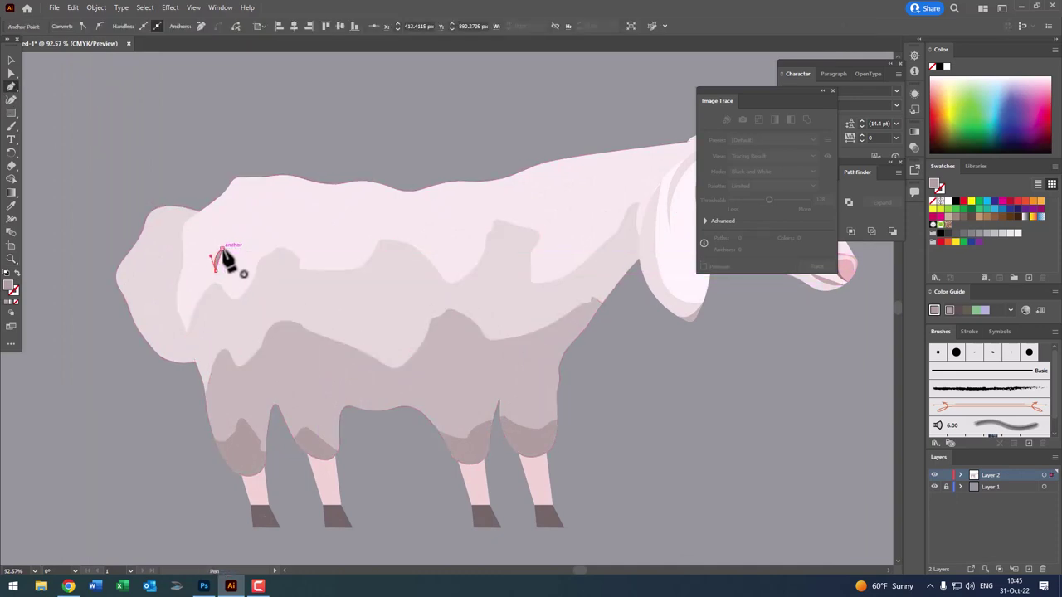
key(z)
mouse_move(223, 258)
mouse_down()
mouse_move(260, 254)
mouse_move(222, 274)
mouse_move(285, 328)
mouse_up()
key(z)
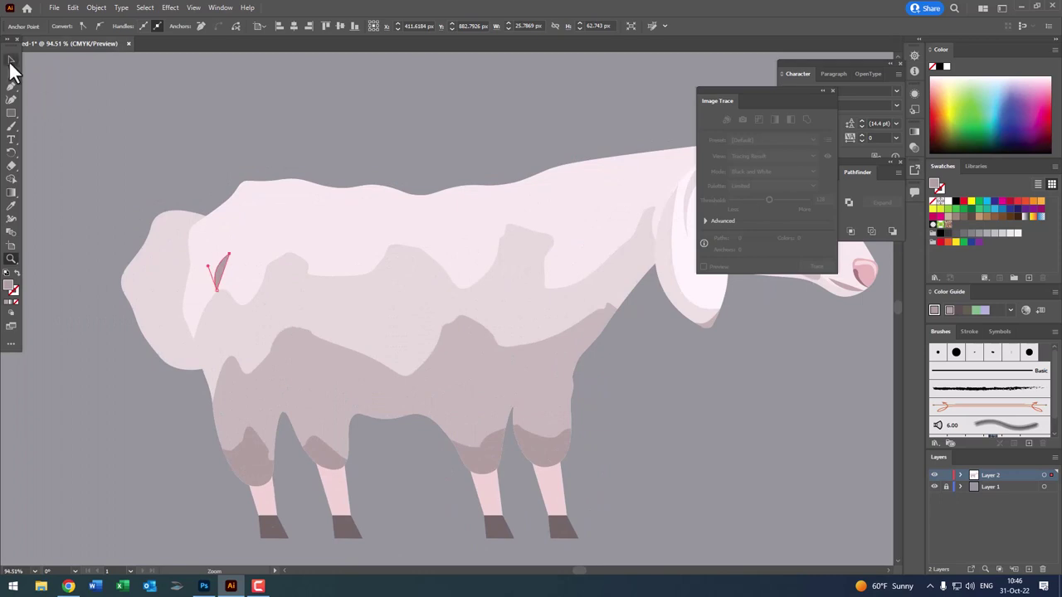
click(11, 60)
mouse_move(220, 271)
mouse_down()
mouse_move(221, 249)
mouse_move(217, 277)
mouse_up()
scroll(724, 342, down, 2)
click(555, 269)
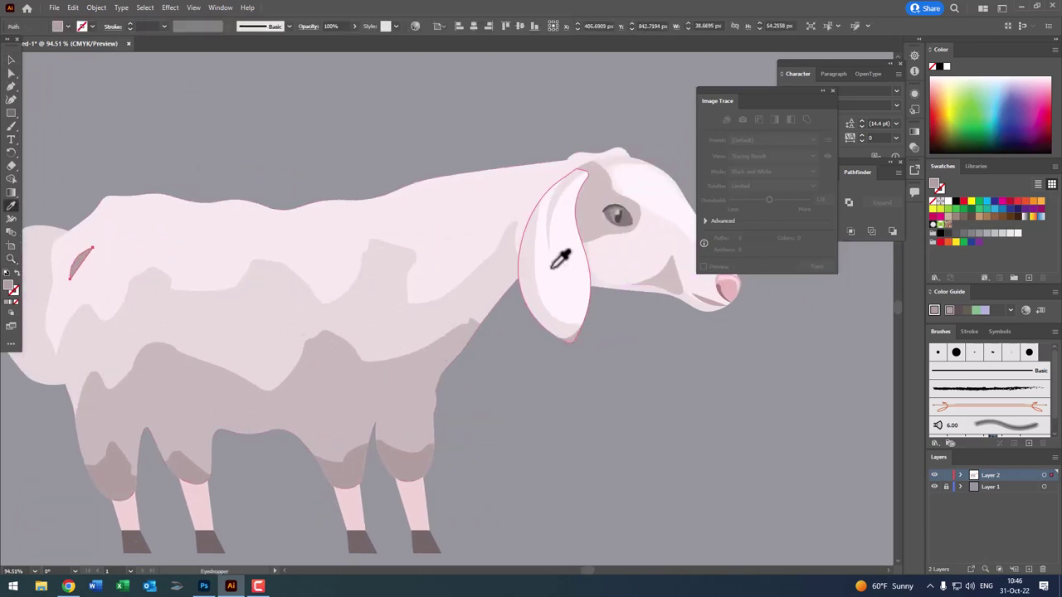
key(z)
drag(464, 294, 382, 287)
click(10, 61)
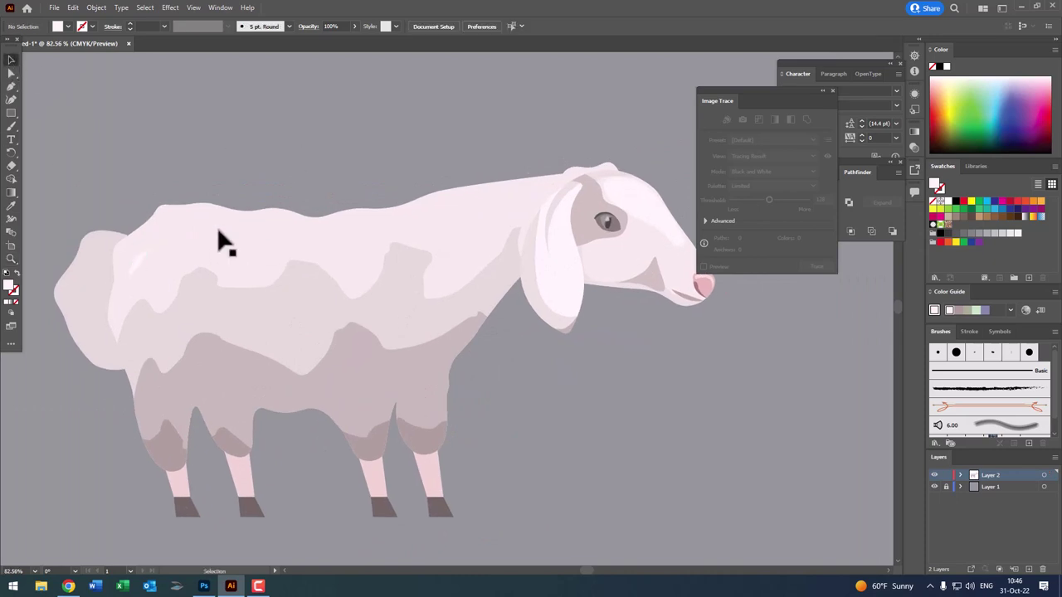
mouse_move(150, 268)
mouse_down()
mouse_move(205, 255)
mouse_move(210, 234)
mouse_up()
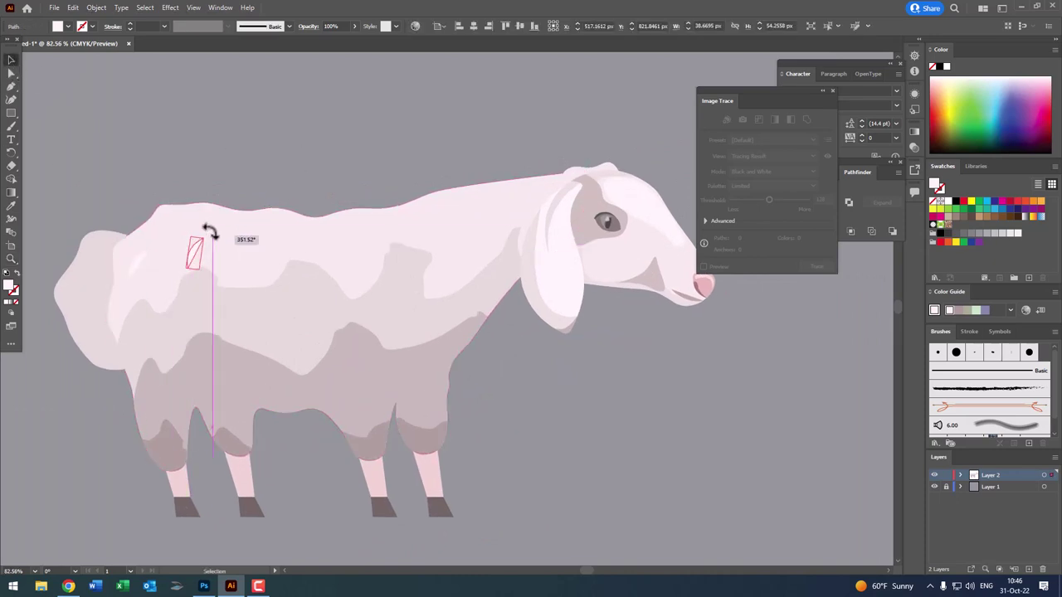
key(ctrl+z)
key(ctrl+z)
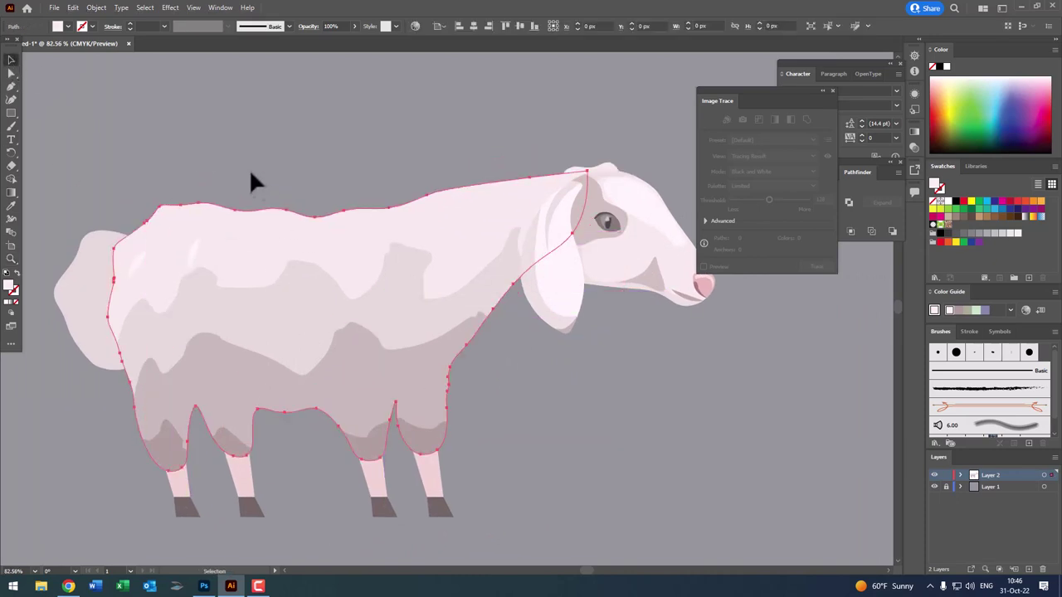
mouse_move(138, 269)
mouse_down()
mouse_move(185, 237)
mouse_move(258, 273)
mouse_move(344, 237)
mouse_up()
click(238, 146)
- Alt-drag six copies of the leaf highlight across the back, toward the neck and ear
mouse_move(175, 234)
mouse_down()
mouse_move(249, 243)
mouse_move(343, 284)
mouse_move(343, 265)
mouse_up()
mouse_move(242, 239)
mouse_down()
mouse_move(442, 243)
mouse_move(309, 239)
mouse_up()
drag(340, 328, 294, 308)
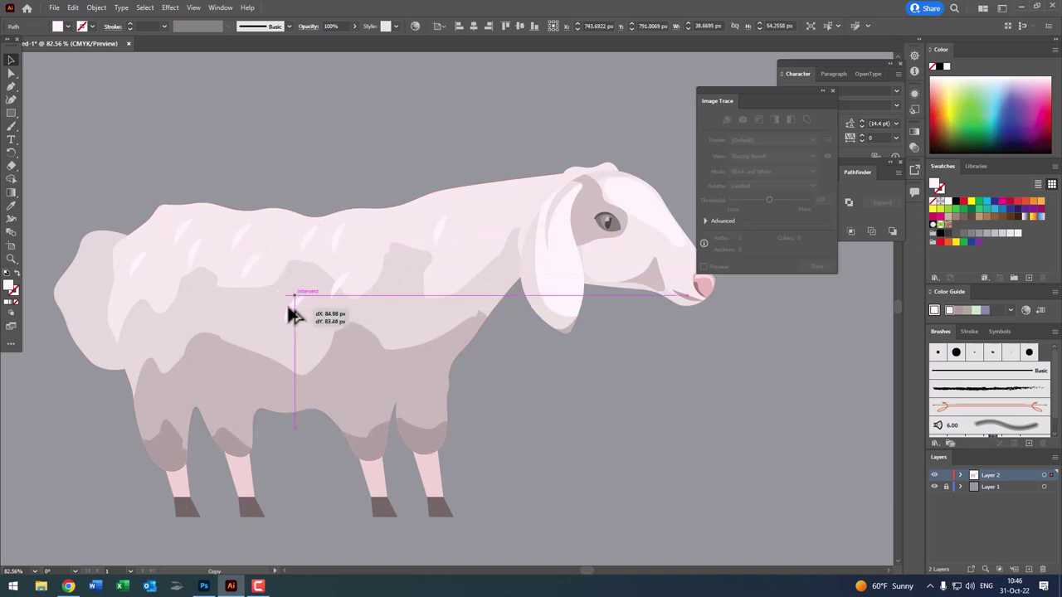
mouse_move(358, 274)
mouse_down()
mouse_move(396, 233)
mouse_move(456, 274)
mouse_up()
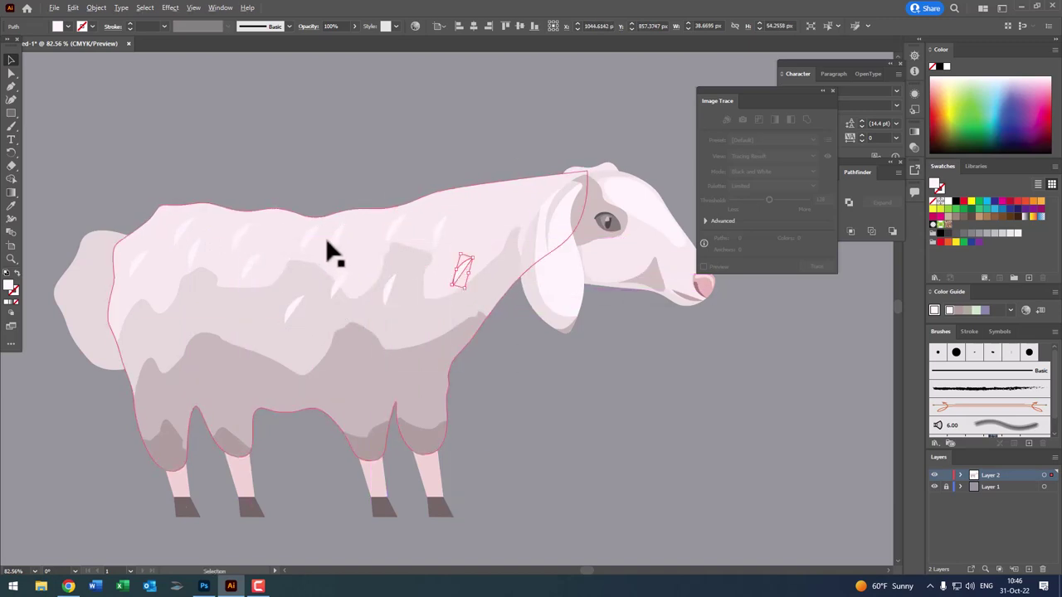
mouse_move(300, 245)
mouse_down()
mouse_move(516, 225)
mouse_move(503, 215)
mouse_move(467, 237)
mouse_up()
drag(524, 202, 240, 235)
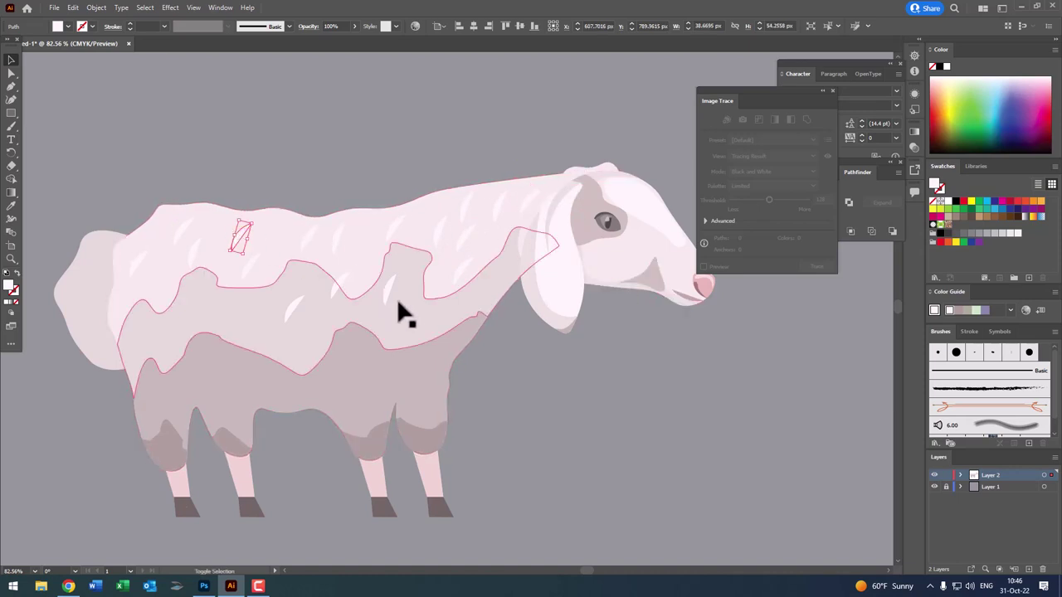
- Select the leaf highlights, fill them pure white FFFFFF, and zoom out
shift+click(526, 204)
shift+click(340, 286)
shift+click(336, 233)
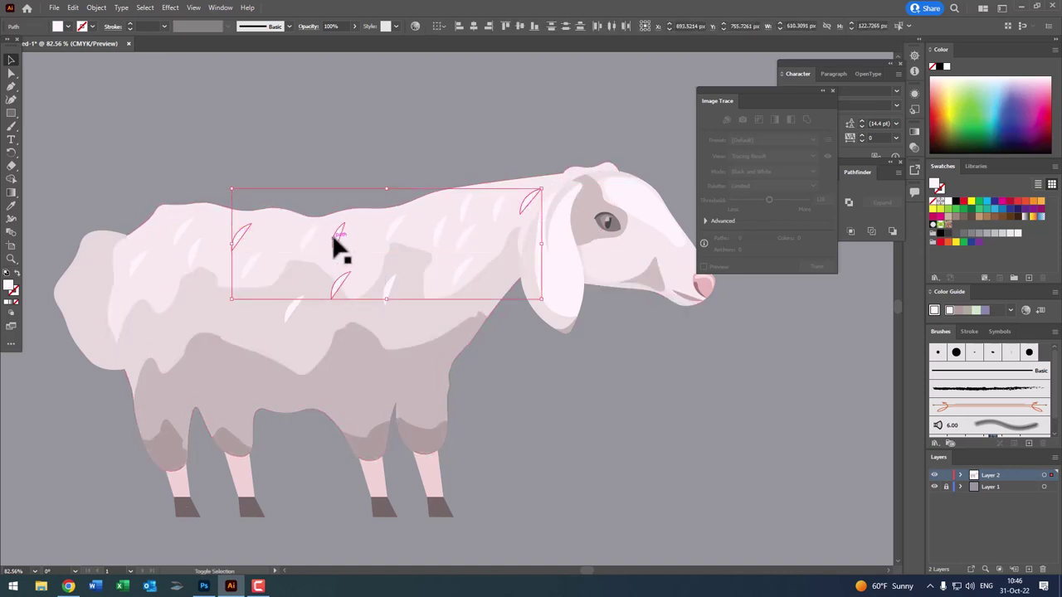
double_click(10, 291)
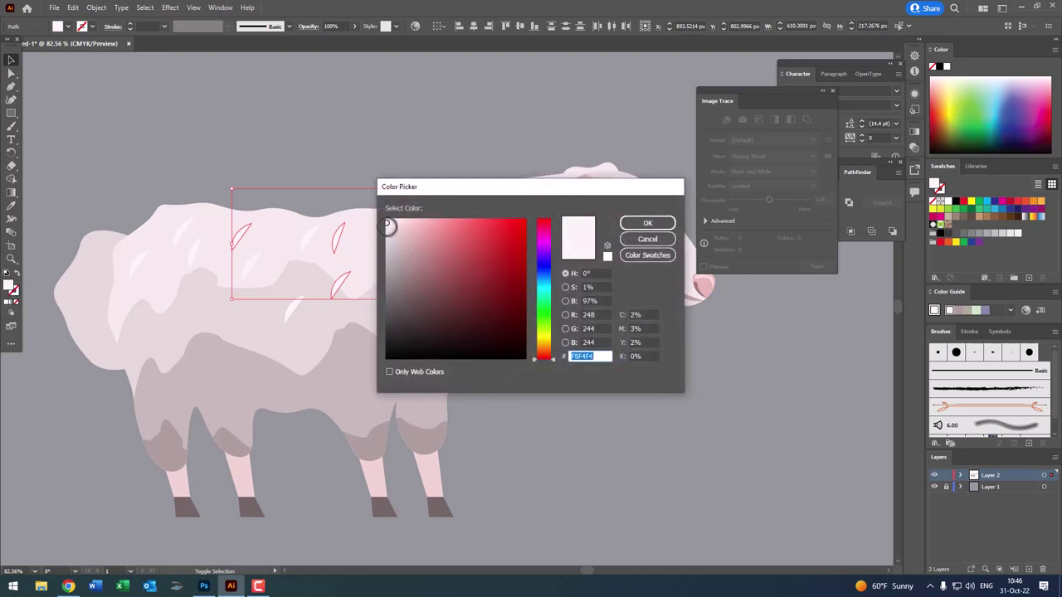
click(647, 222)
click(486, 141)
key(z)
drag(418, 172, 373, 319)
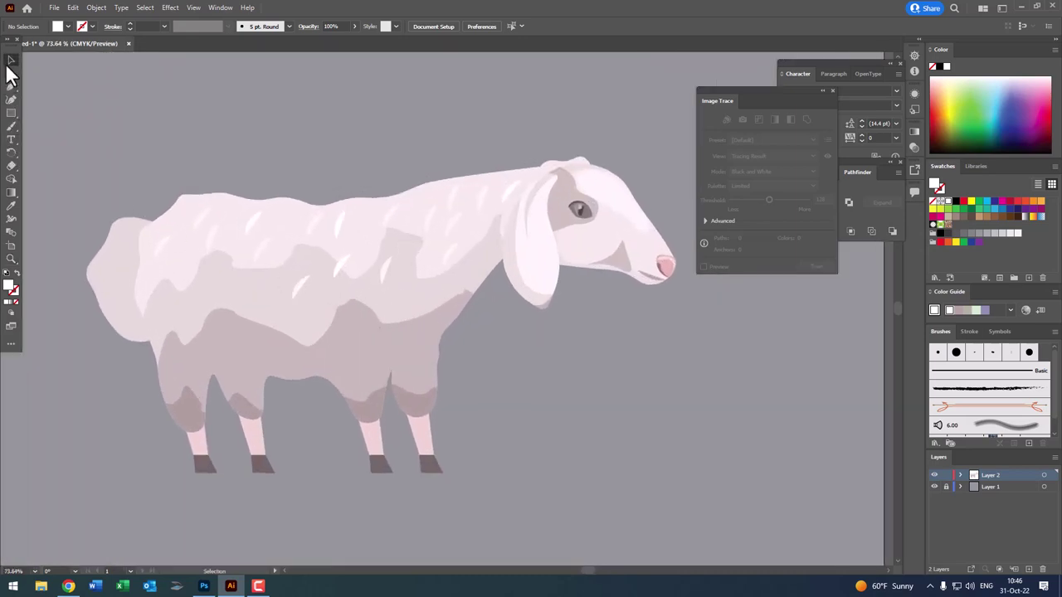
- Place white highlight copies down onto the goat's lower flank and shoulder
mouse_move(485, 242)
mouse_down()
mouse_move(450, 296)
mouse_move(405, 319)
mouse_move(336, 277)
mouse_move(264, 321)
mouse_move(304, 350)
mouse_up()
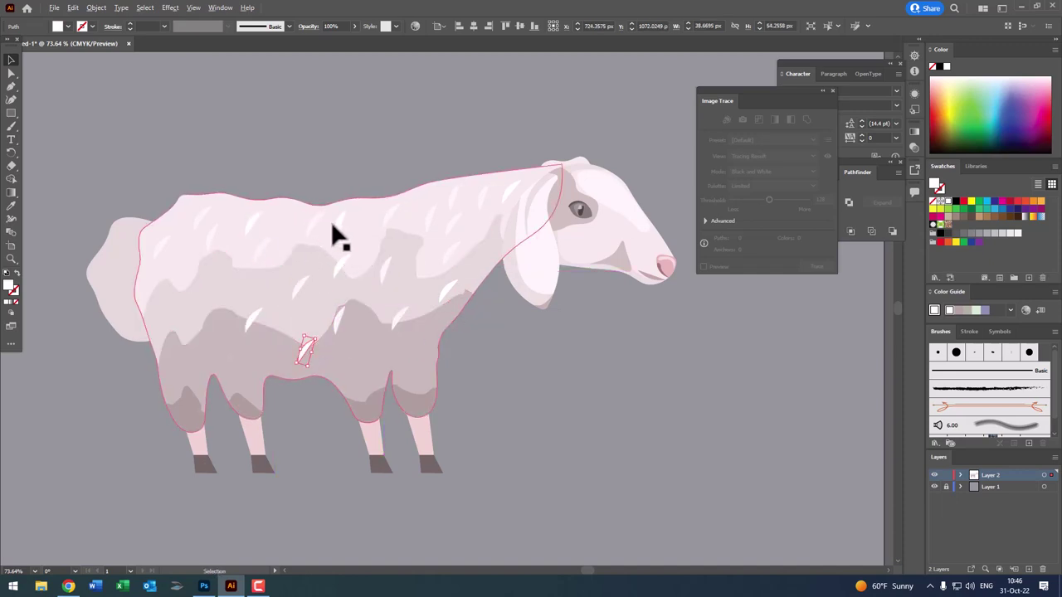
mouse_move(334, 230)
mouse_down()
mouse_move(209, 347)
mouse_move(162, 324)
mouse_move(311, 314)
mouse_up()
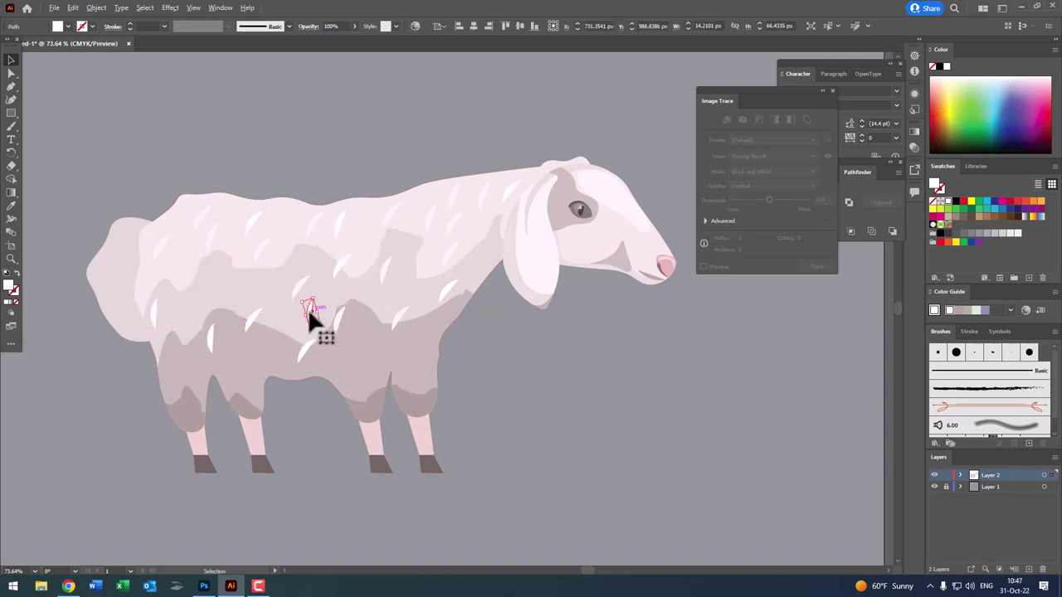
click(581, 471)
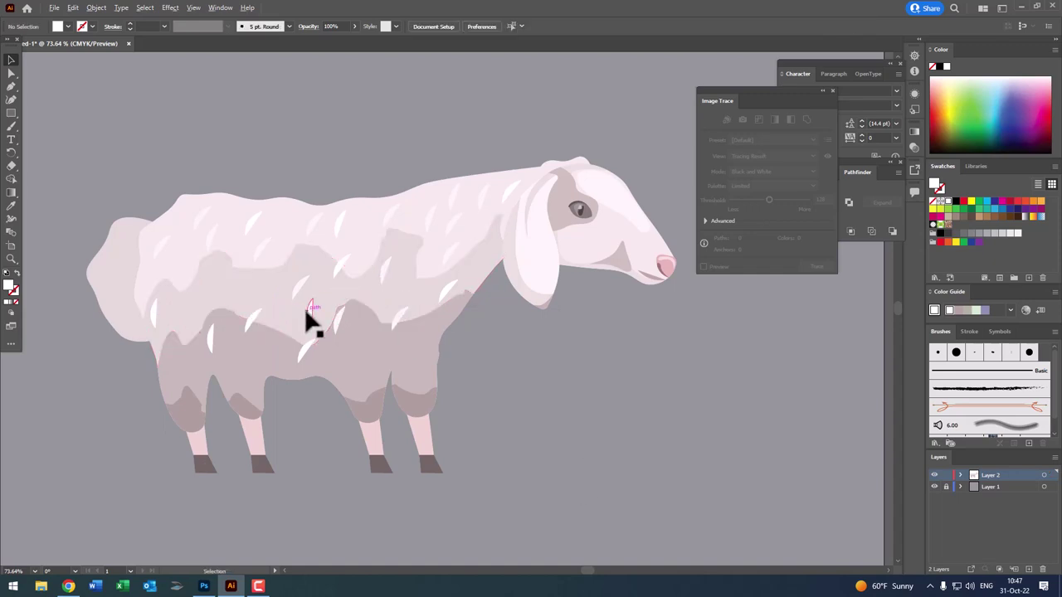
mouse_move(310, 317)
mouse_down()
mouse_move(372, 355)
mouse_move(421, 300)
mouse_move(426, 357)
mouse_up()
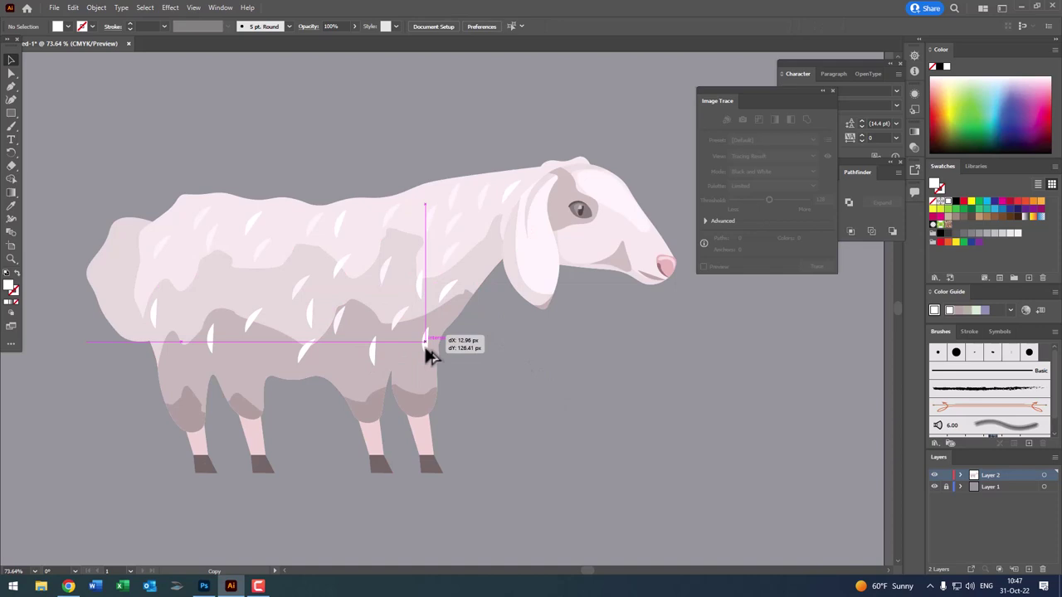
click(573, 430)
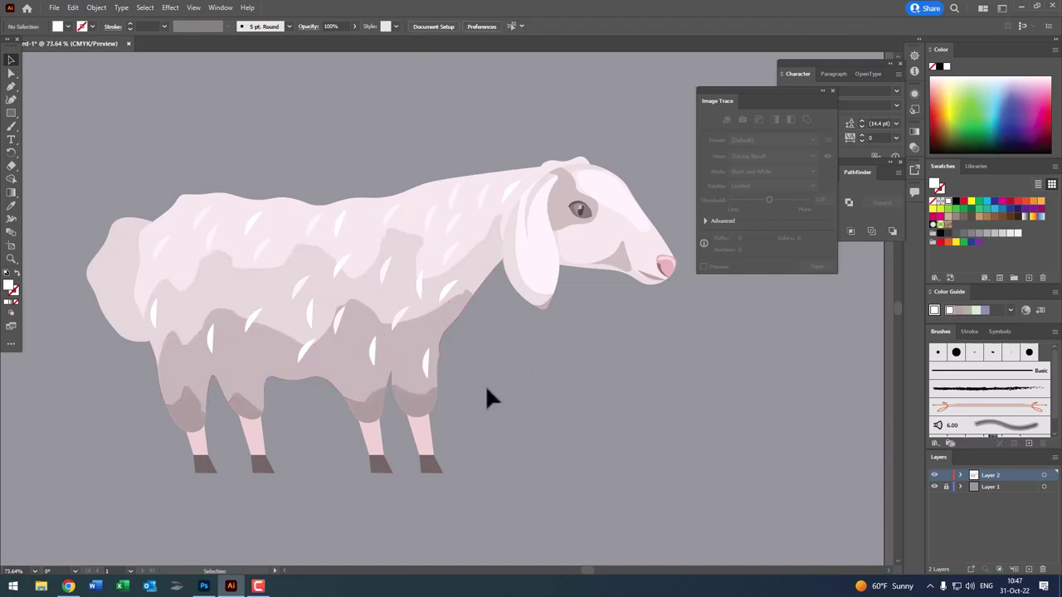
- Shift-select four lower-body highlights together, then zoom out to the whole artboard
click(450, 295)
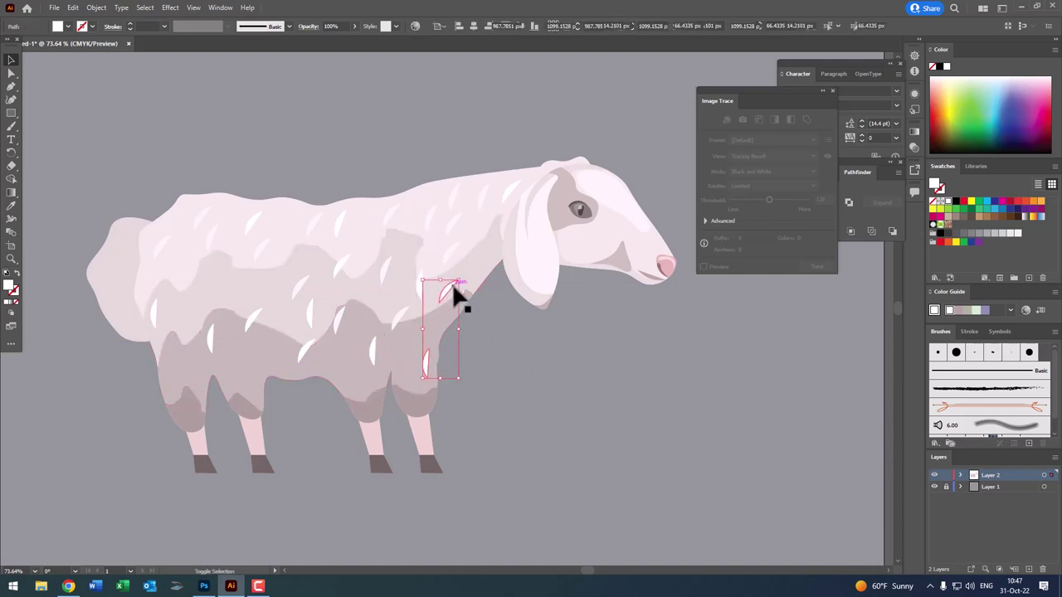
shift+click(419, 289)
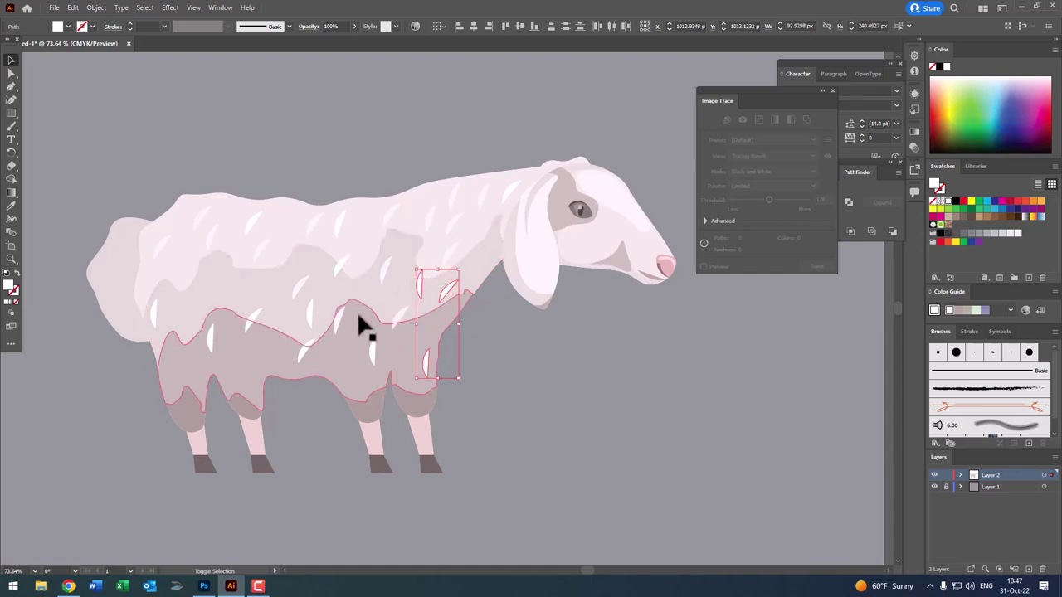
shift+click(251, 317)
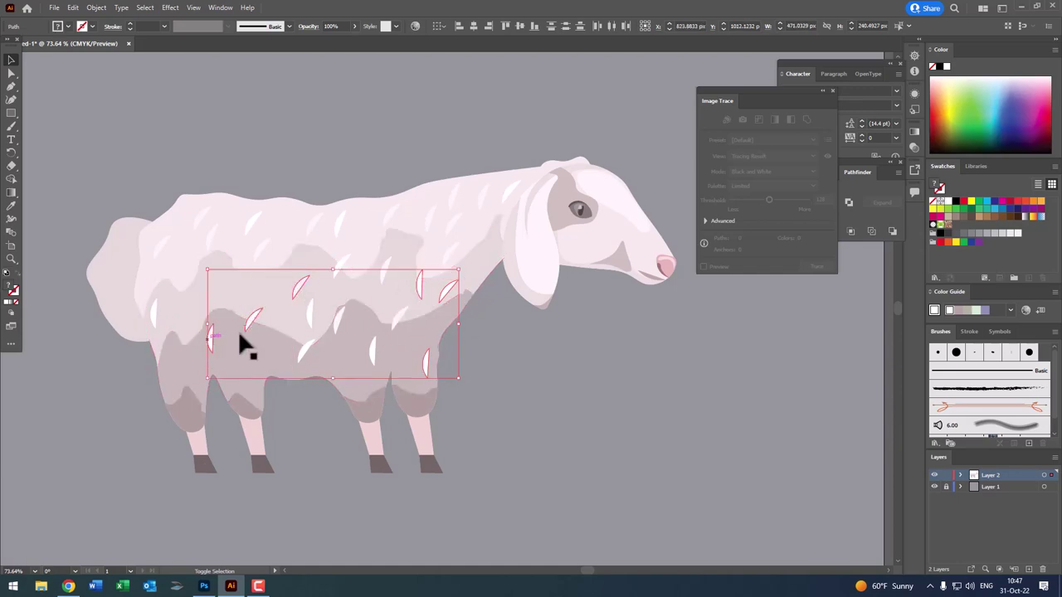
shift+click(336, 320)
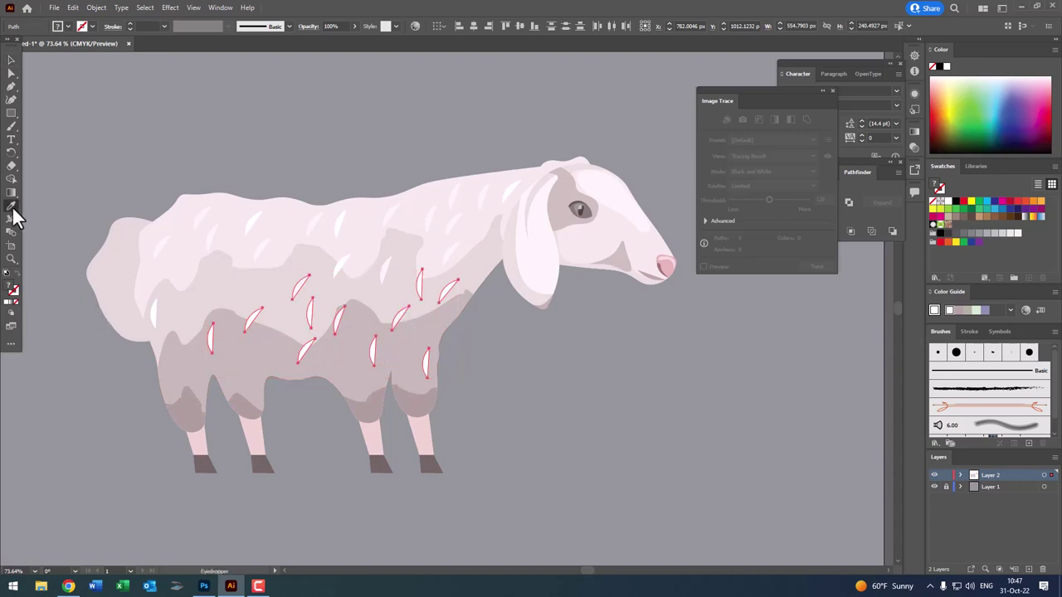
key(z)
drag(265, 247, 112, 307)
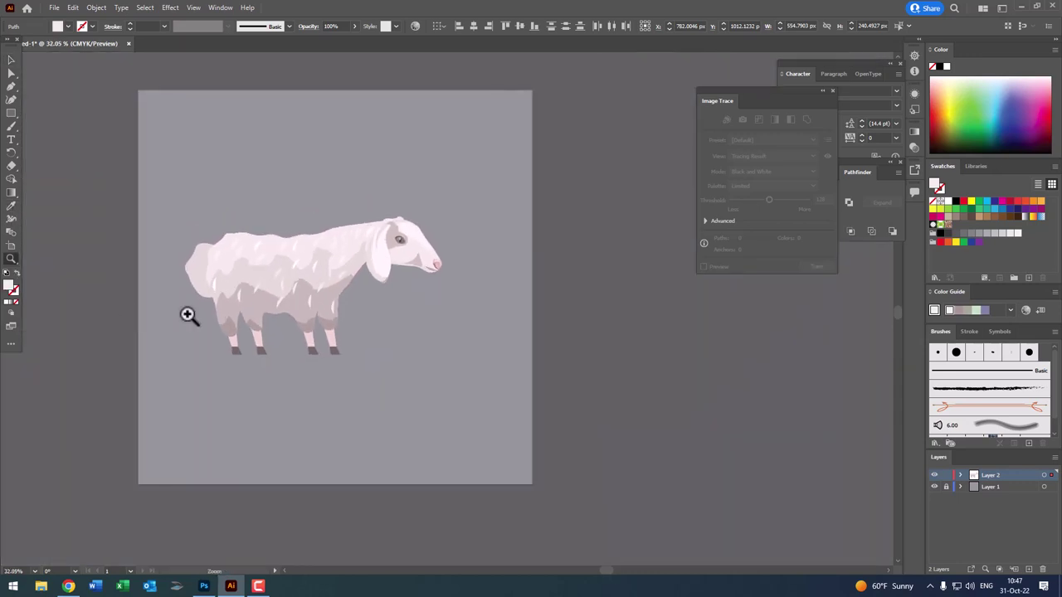
- Copy a highlight leftward, then tint several back highlights to the darker body shade
drag(187, 315, 170, 230)
click(703, 449)
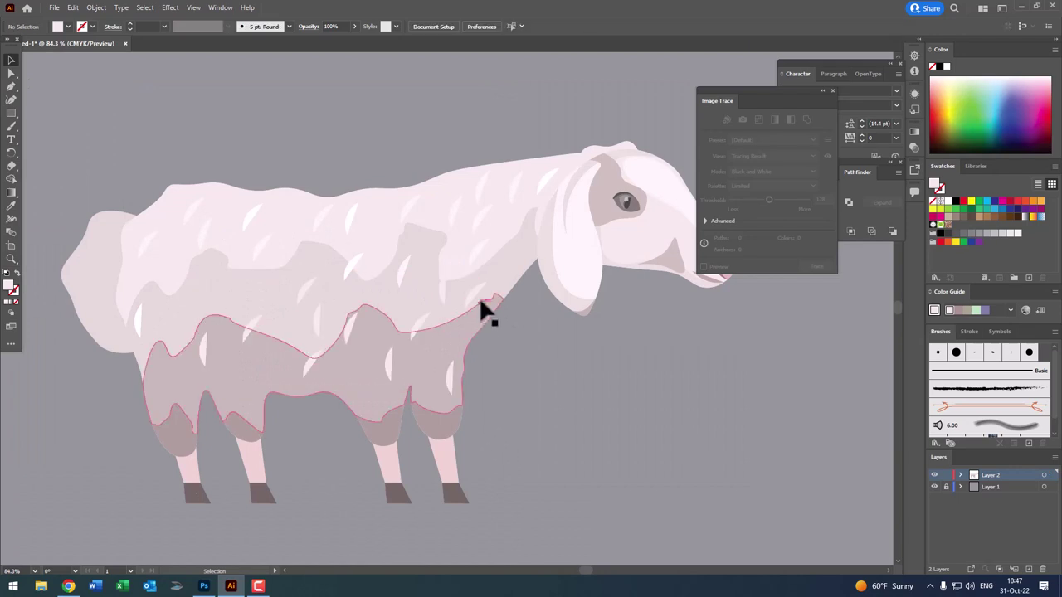
mouse_move(317, 312)
mouse_down()
mouse_move(224, 309)
mouse_move(247, 324)
mouse_up()
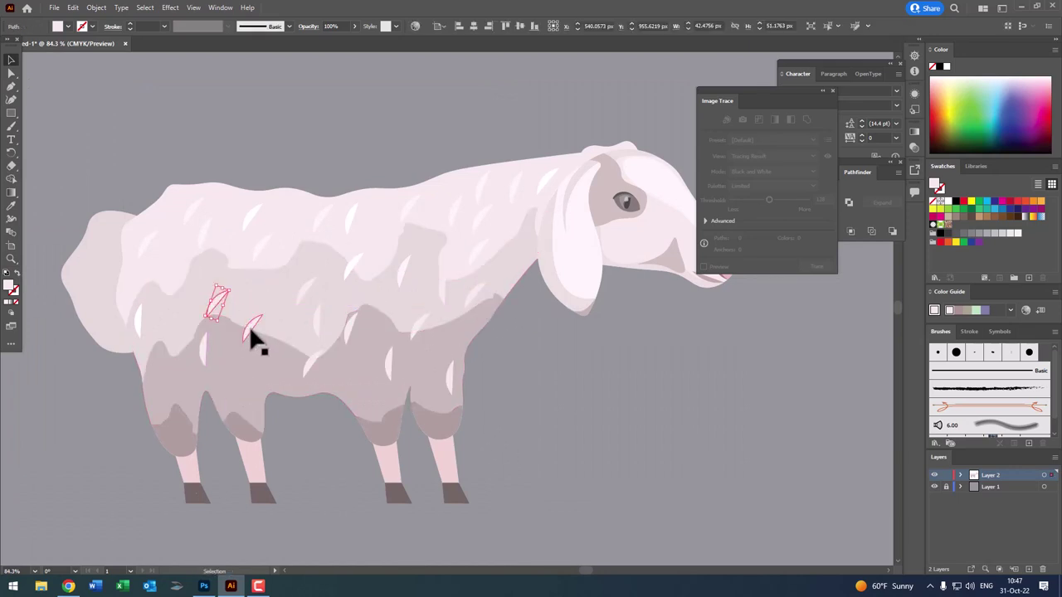
drag(434, 306, 445, 296)
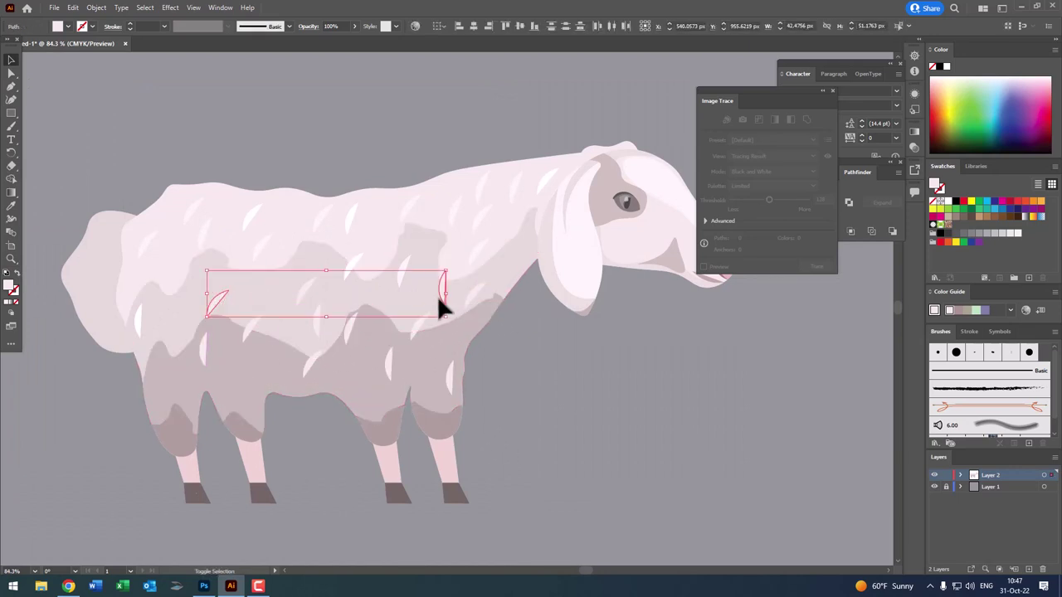
drag(326, 316, 343, 379)
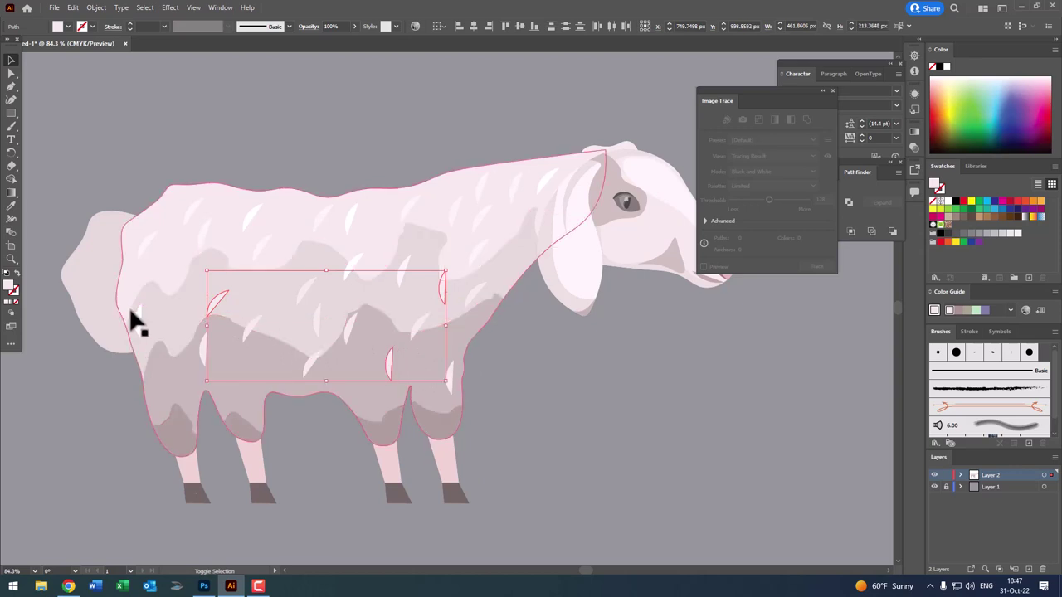
drag(207, 325, 121, 325)
click(11, 258)
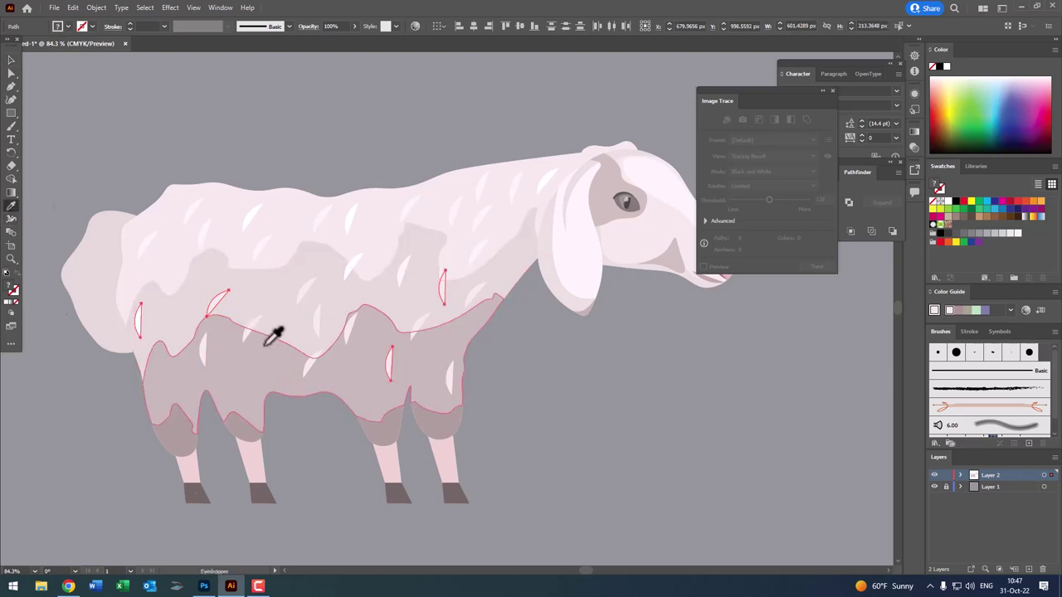
alt+click(282, 367)
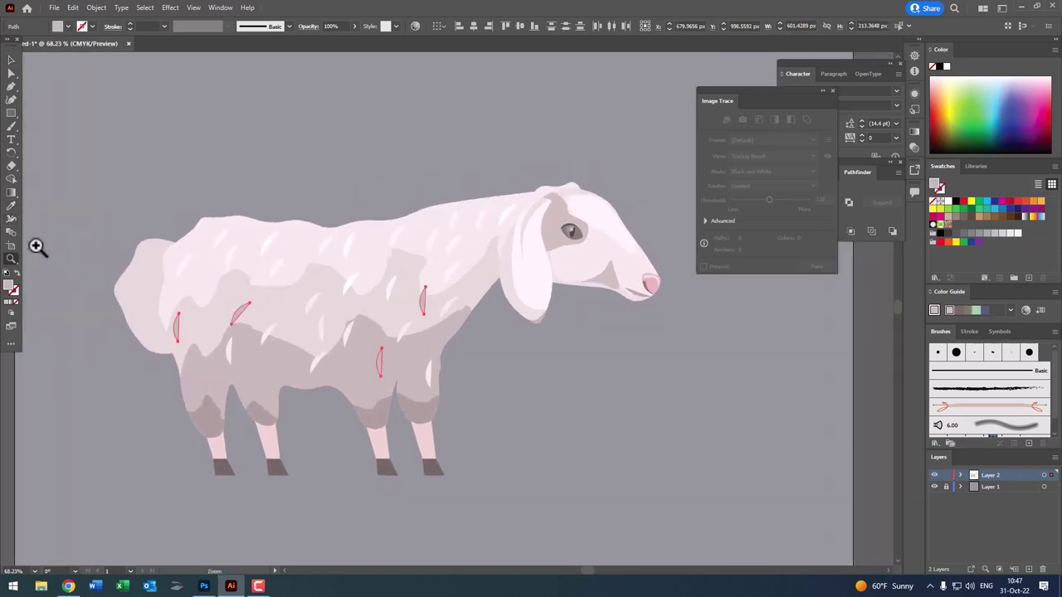
key(z)
alt+click(260, 391)
alt+click(237, 408)
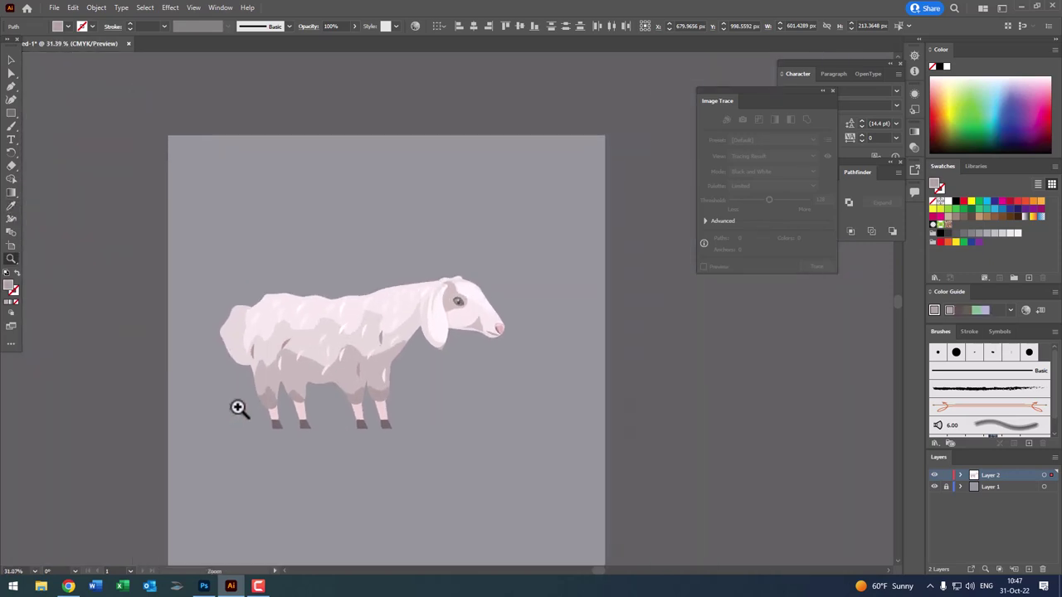
click(299, 241)
- Copy white highlights to the belly's left edge, angling a tuft to poke outward
click(11, 60)
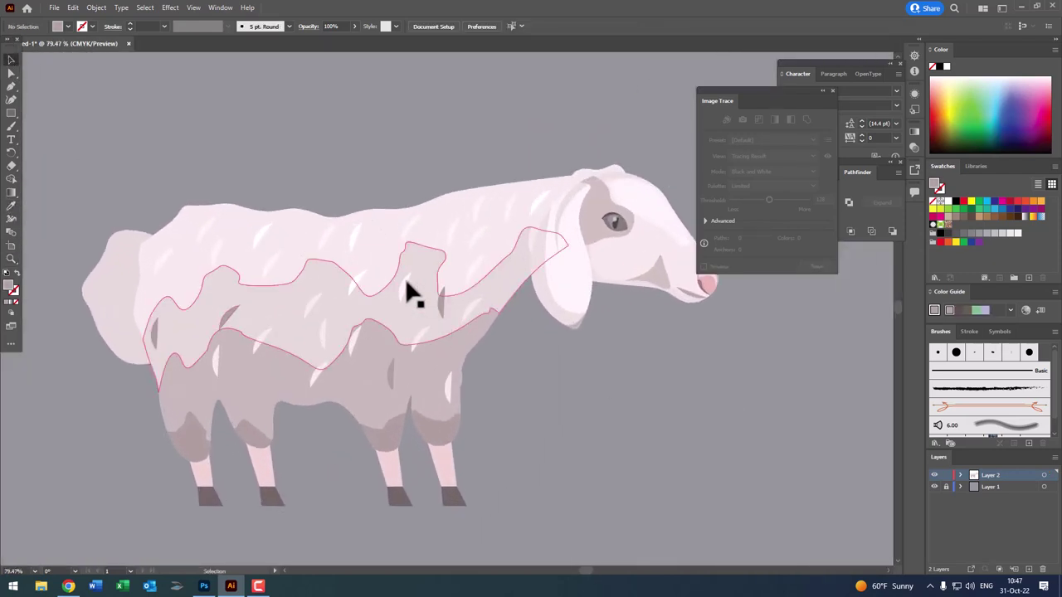
mouse_move(383, 343)
mouse_down()
mouse_move(256, 379)
mouse_move(280, 398)
mouse_up()
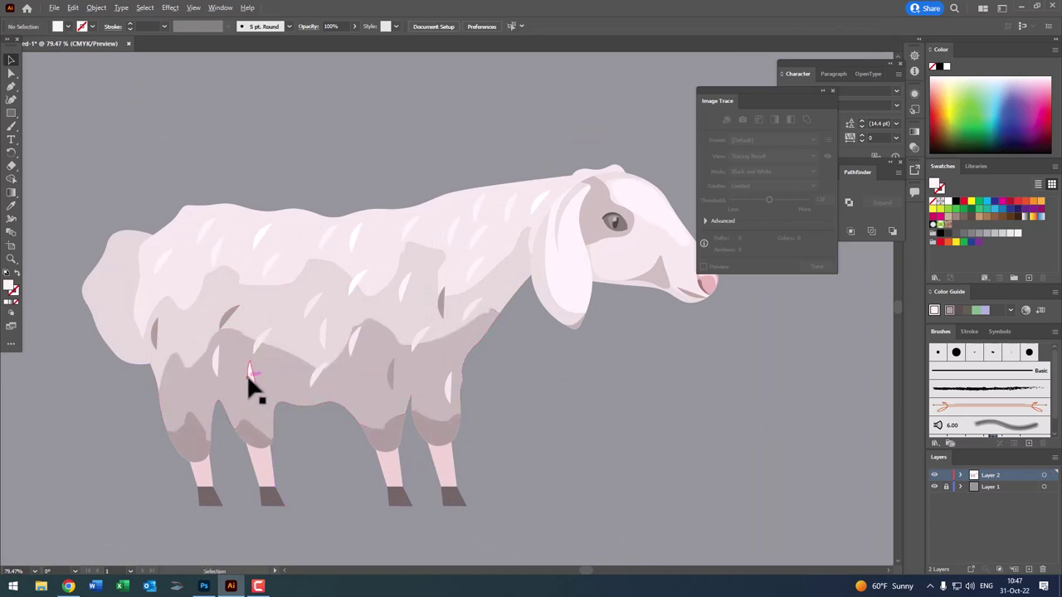
click(178, 406)
drag(161, 407, 170, 423)
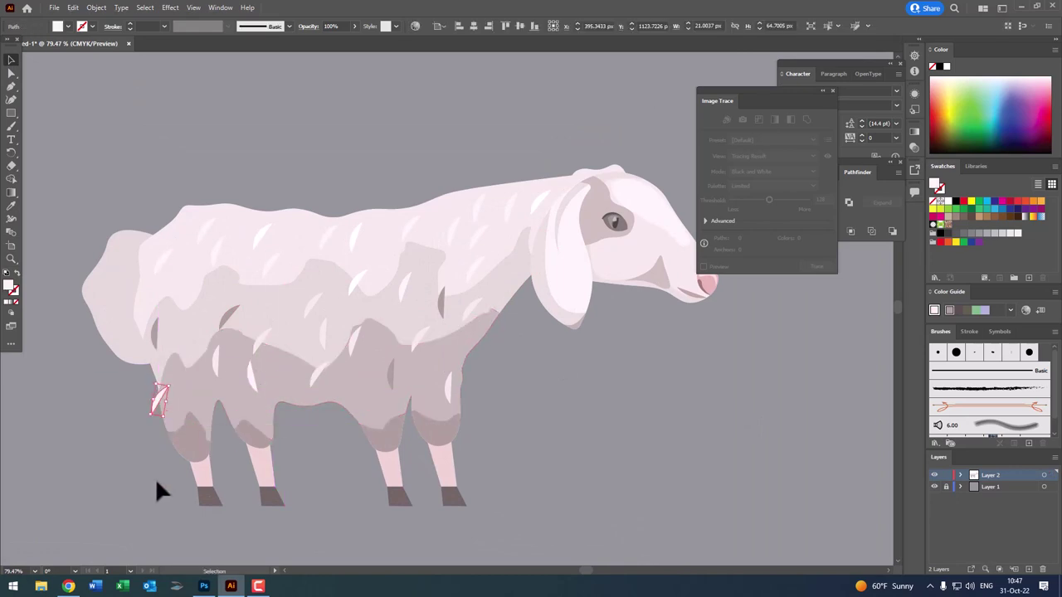
mouse_move(220, 373)
mouse_down()
mouse_move(154, 367)
mouse_move(156, 344)
mouse_up()
click(346, 454)
key(z)
drag(346, 454, 335, 509)
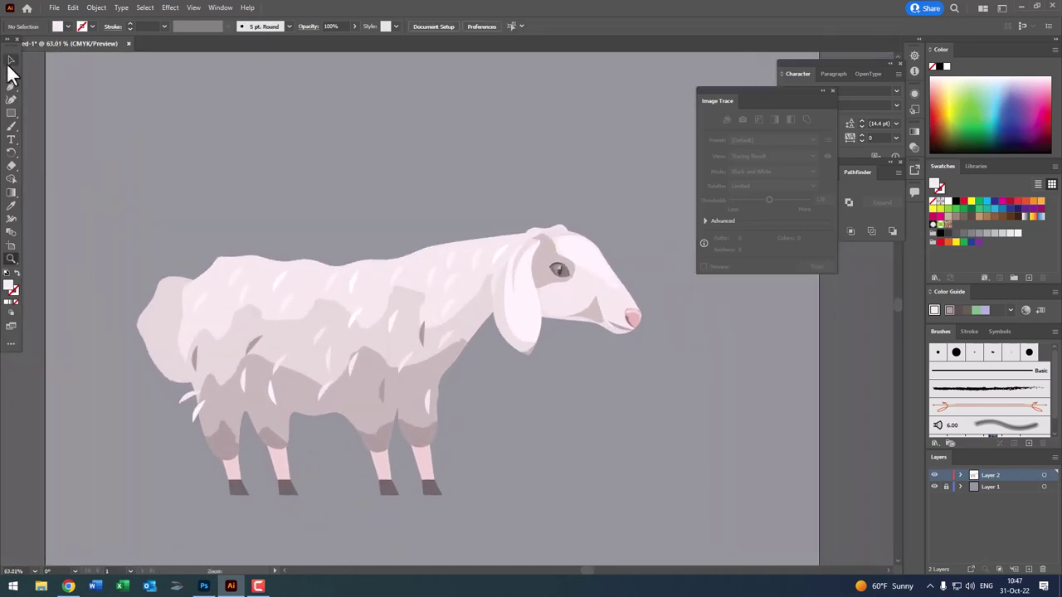
- Add white tuft copies along the underside and lower body, then select the chest tuft
click(11, 59)
mouse_move(237, 308)
mouse_down()
mouse_move(268, 426)
mouse_move(305, 427)
mouse_move(286, 408)
mouse_up()
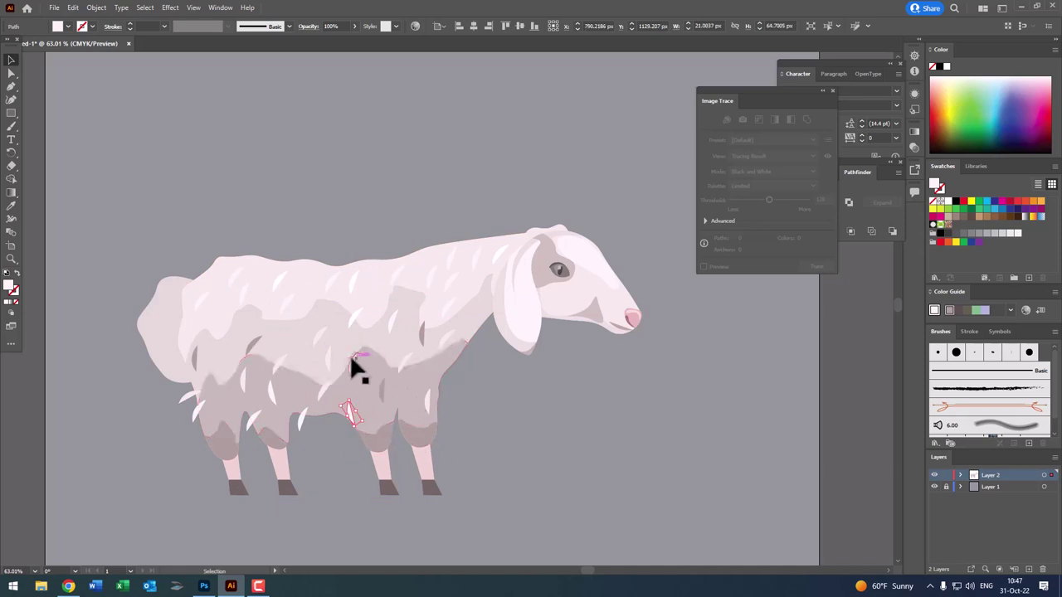
drag(352, 417, 415, 461)
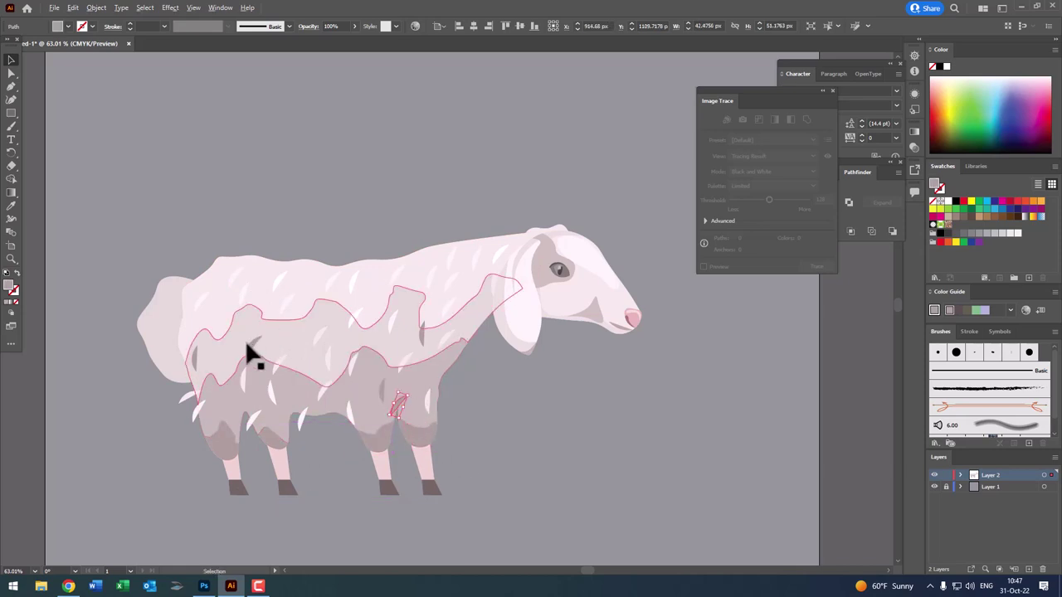
mouse_move(405, 415)
mouse_down()
mouse_move(414, 431)
mouse_move(363, 432)
mouse_move(412, 489)
mouse_move(448, 393)
mouse_up()
key(z)
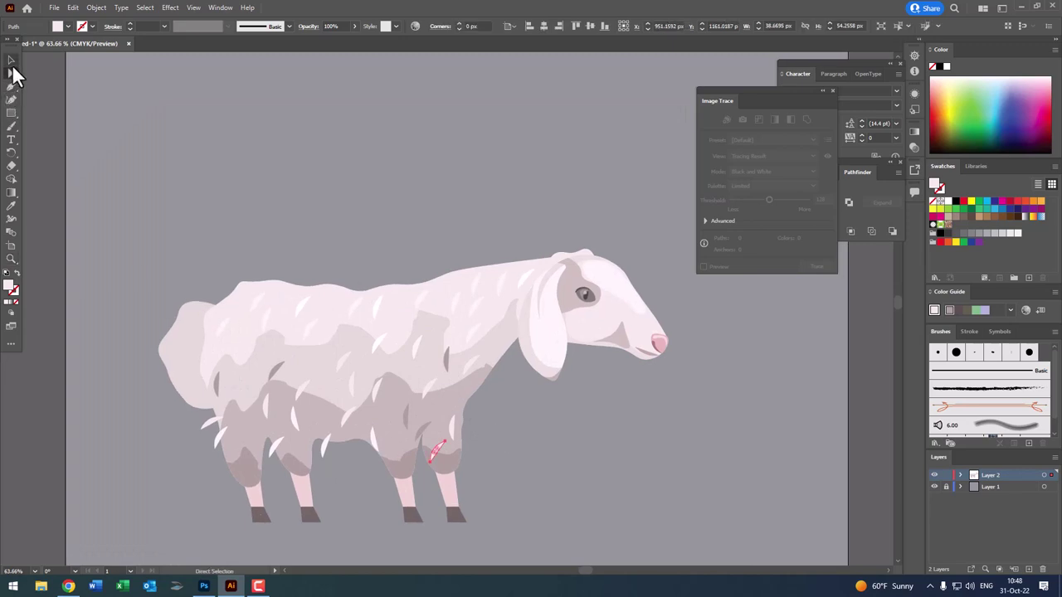
click(11, 73)
click(560, 458)
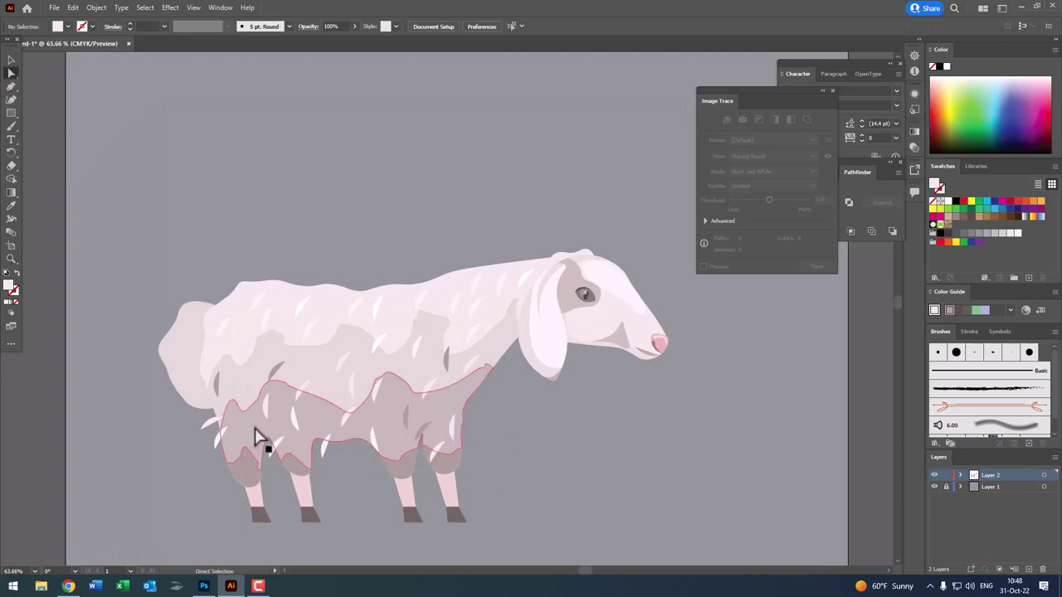
drag(218, 443, 512, 373)
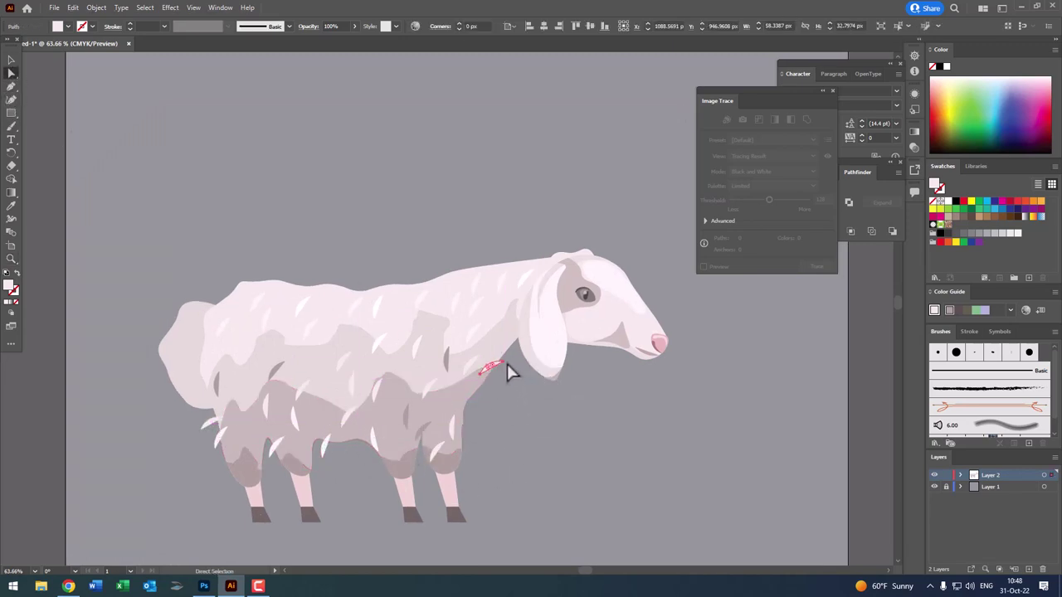
- Rotate the chest tuft nearly vertical and copy it further down the chest
key(z)
key(ctrl+1)
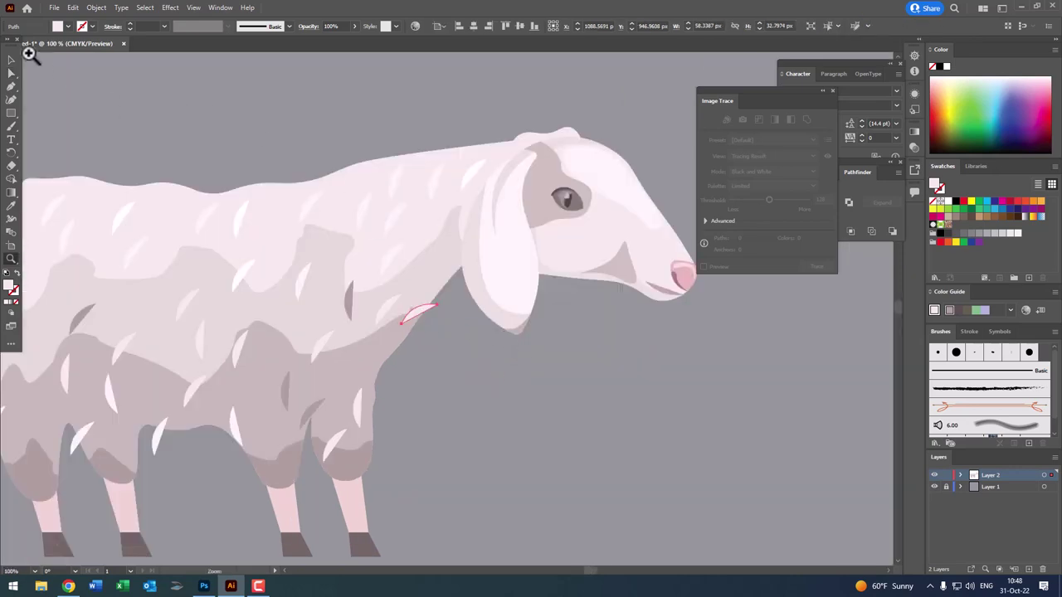
key(v)
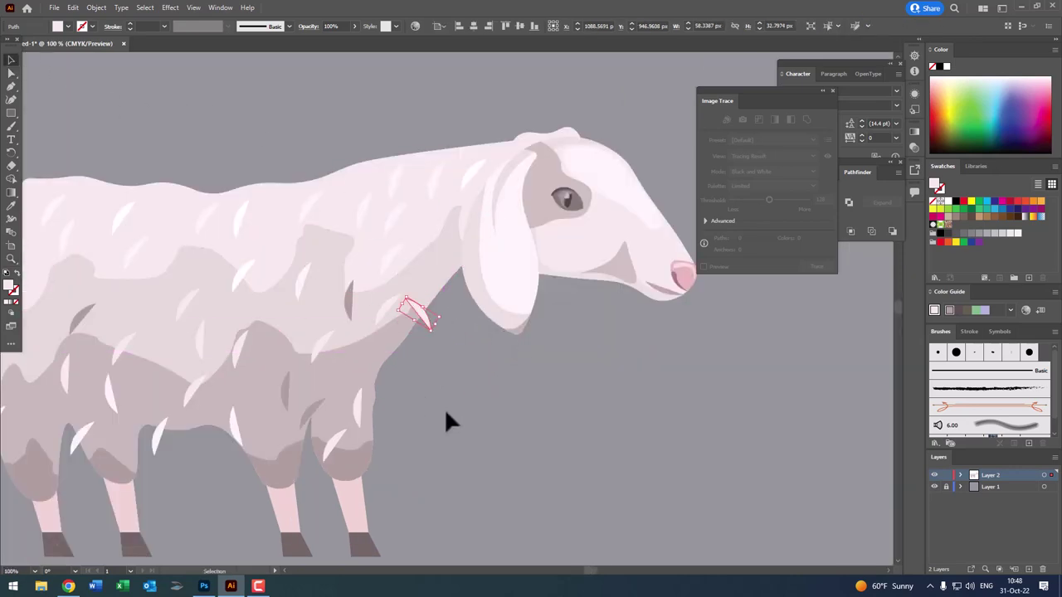
mouse_move(409, 334)
mouse_down()
mouse_move(441, 313)
mouse_move(431, 303)
mouse_move(407, 339)
mouse_up()
click(437, 368)
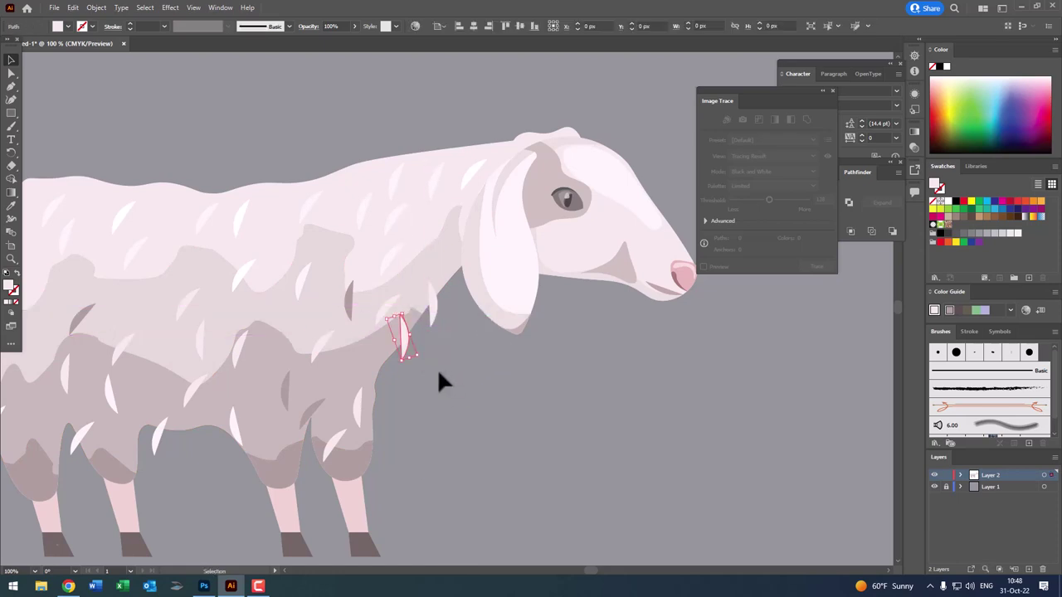
click(406, 340)
mouse_move(404, 339)
mouse_down()
mouse_move(375, 383)
mouse_move(411, 419)
mouse_move(379, 450)
mouse_up()
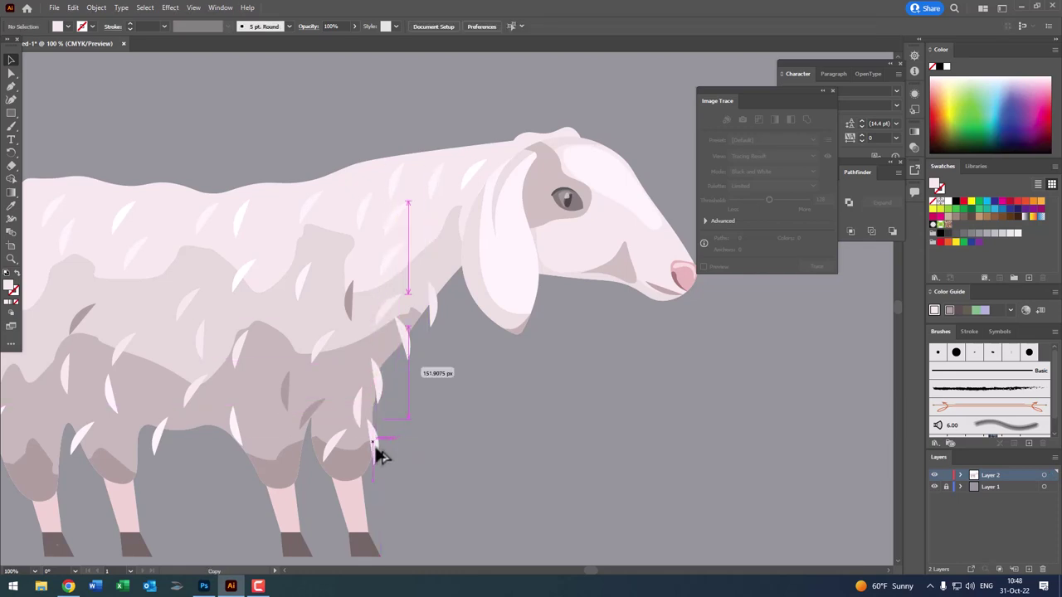
click(480, 355)
key(z)
alt+click(219, 368)
- Nudge and rotate a chest fur highlight, and reposition a pink tuft along the chest edge
drag(379, 367, 569, 410)
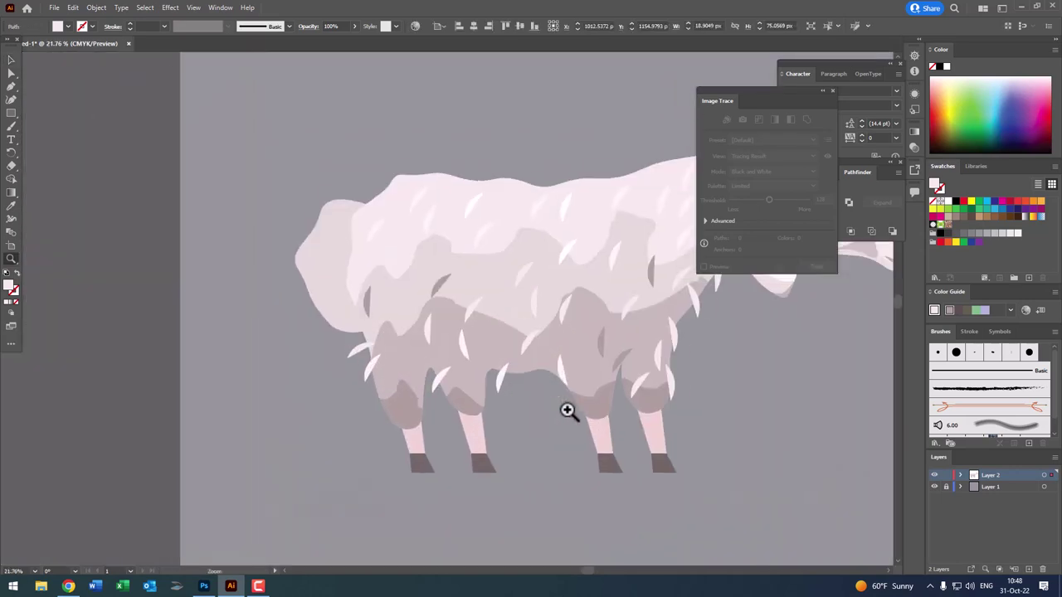
click(10, 73)
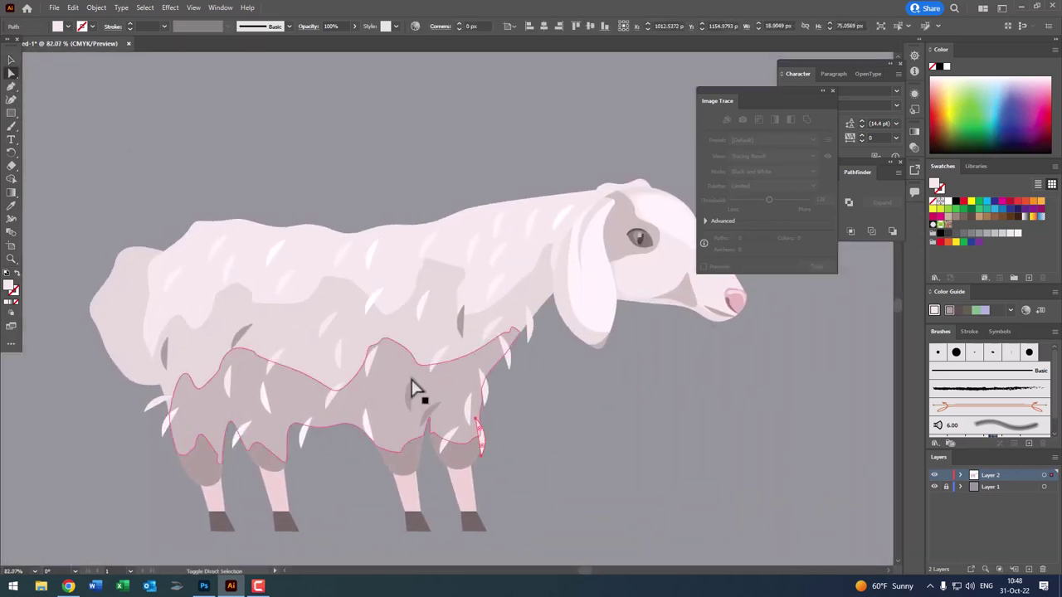
click(486, 391)
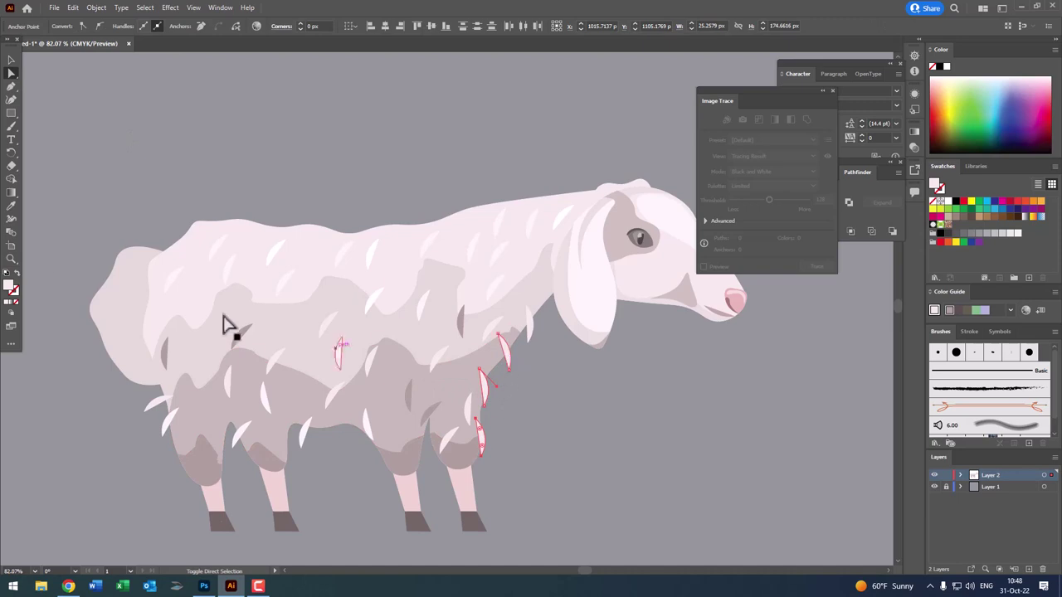
click(11, 206)
key(z)
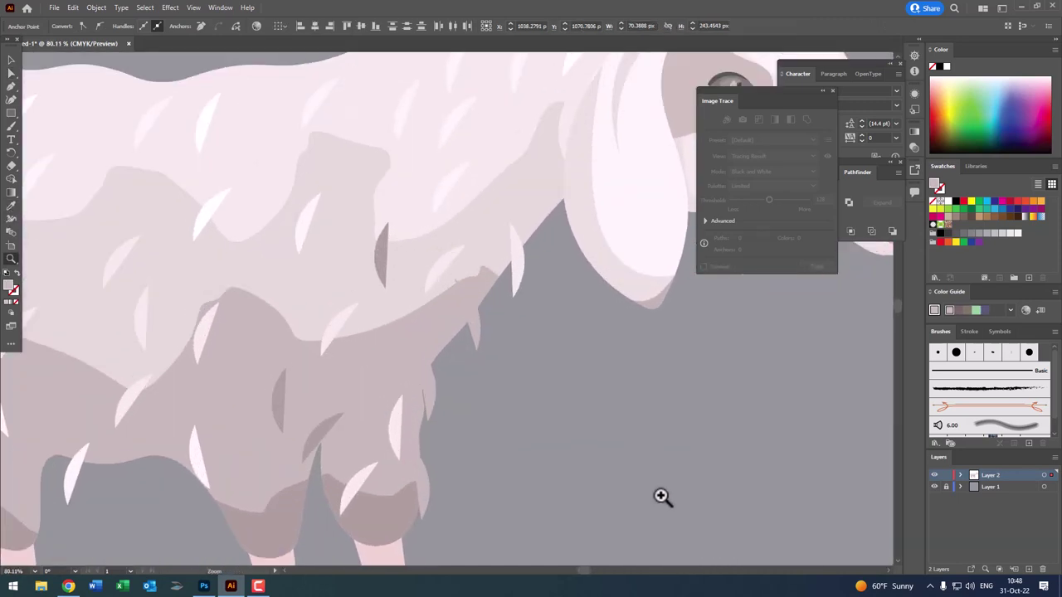
drag(477, 375, 664, 497)
click(11, 60)
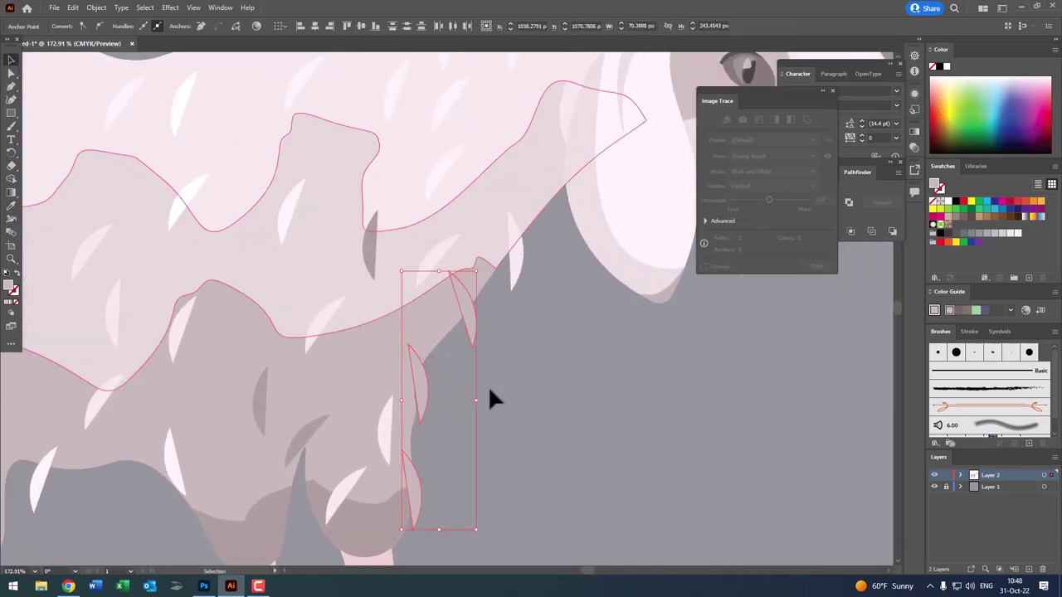
click(429, 395)
mouse_move(423, 393)
mouse_down()
mouse_move(427, 410)
mouse_move(450, 407)
mouse_move(420, 395)
mouse_move(464, 390)
mouse_up()
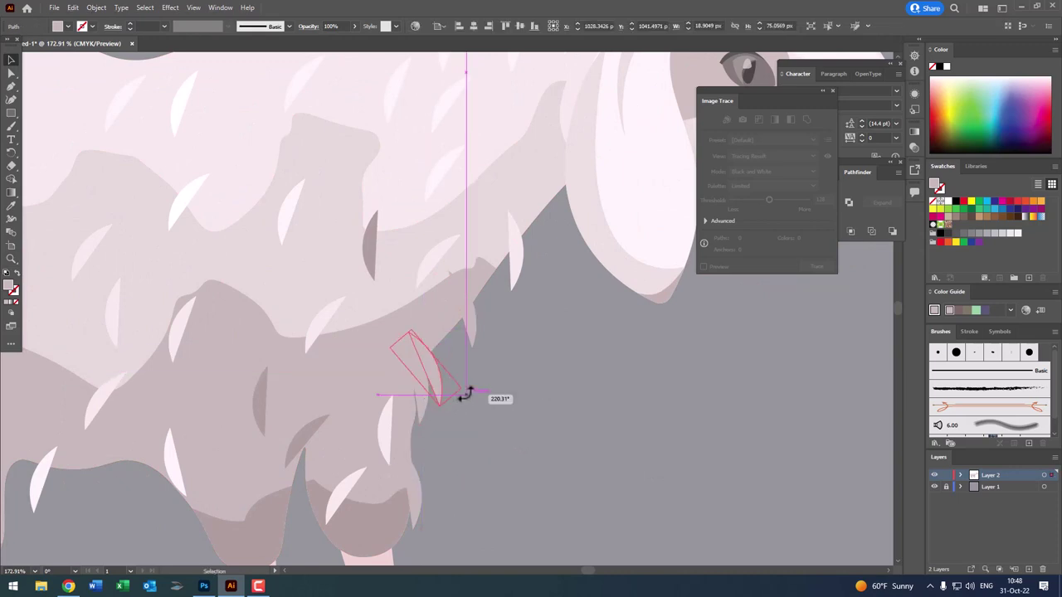
click(513, 411)
mouse_move(423, 491)
mouse_down()
mouse_move(455, 489)
mouse_move(485, 315)
mouse_up()
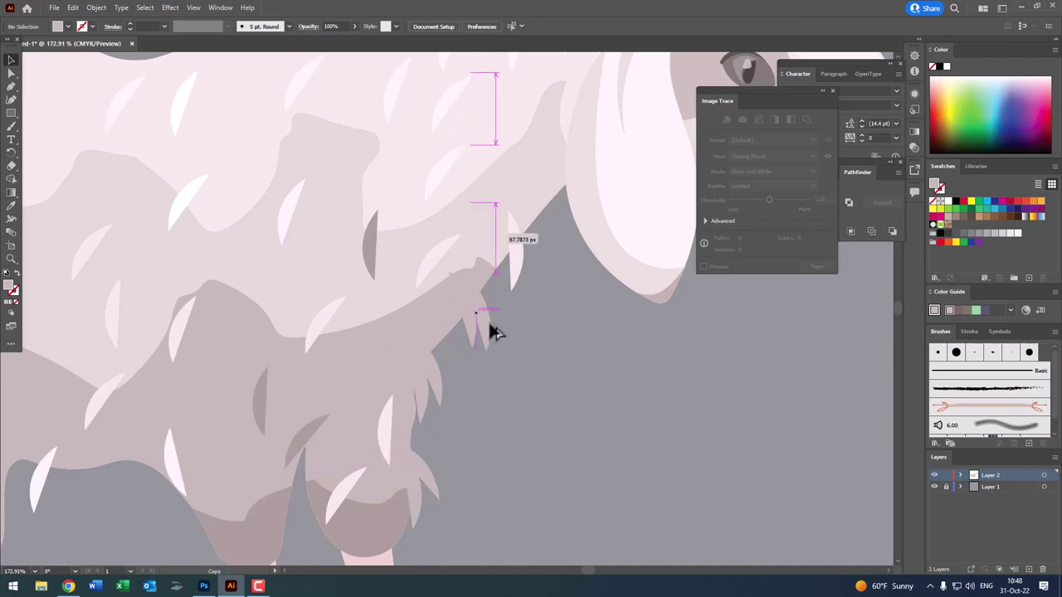
- Move three fur tufts onto the body and shift the rear fur shape down slightly
click(567, 412)
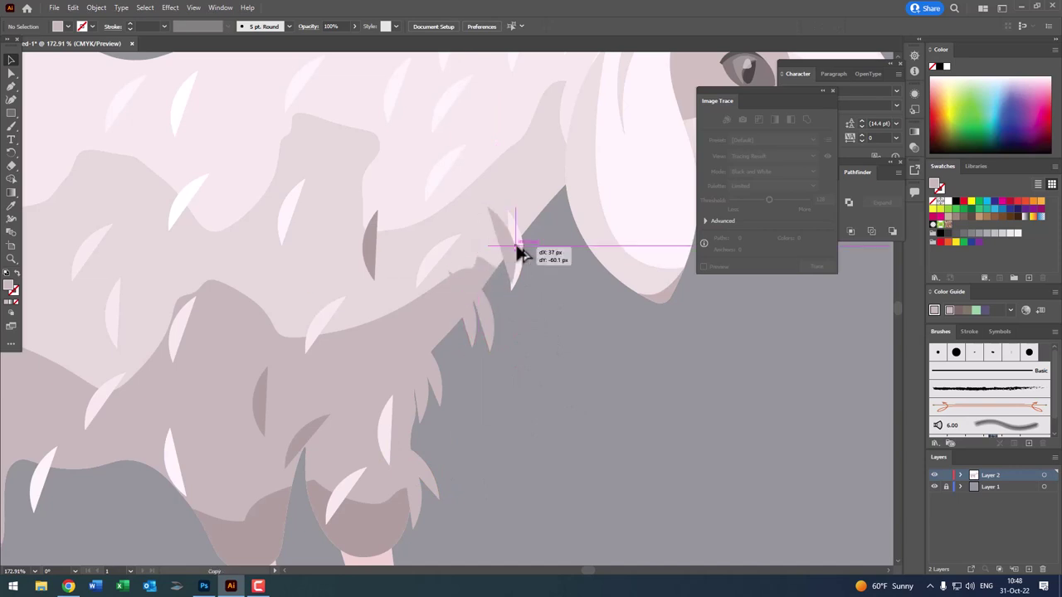
key(z)
mouse_move(587, 326)
mouse_down()
mouse_move(391, 403)
mouse_move(396, 360)
mouse_up()
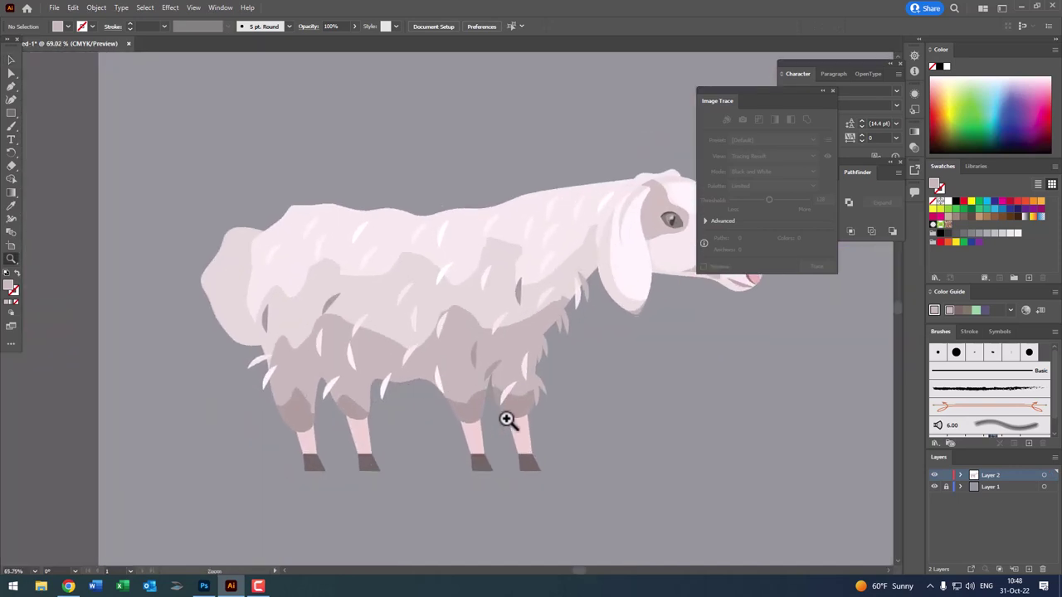
click(11, 60)
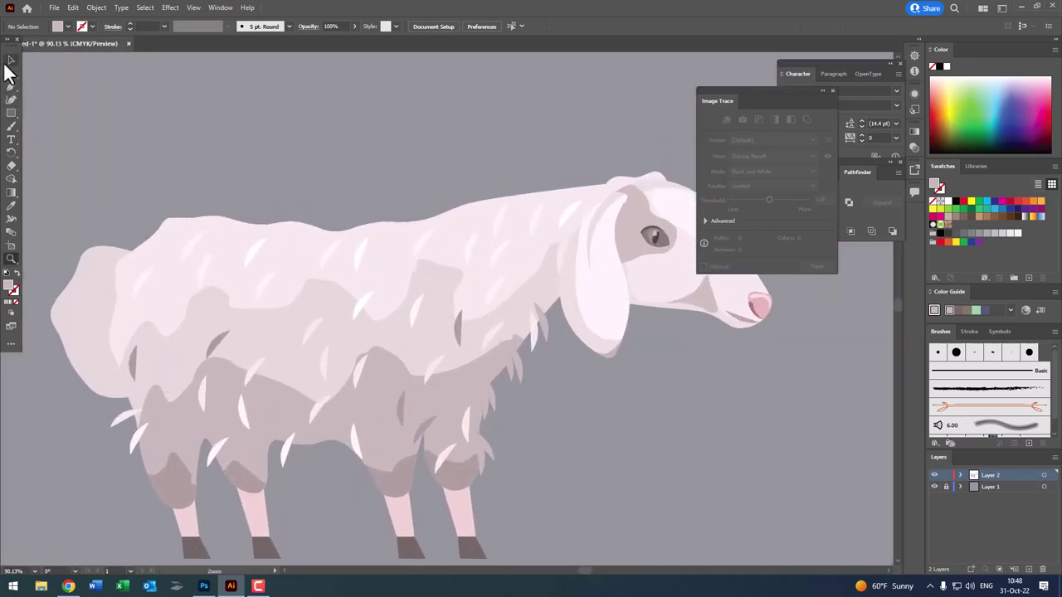
drag(484, 442, 290, 354)
drag(482, 467, 283, 404)
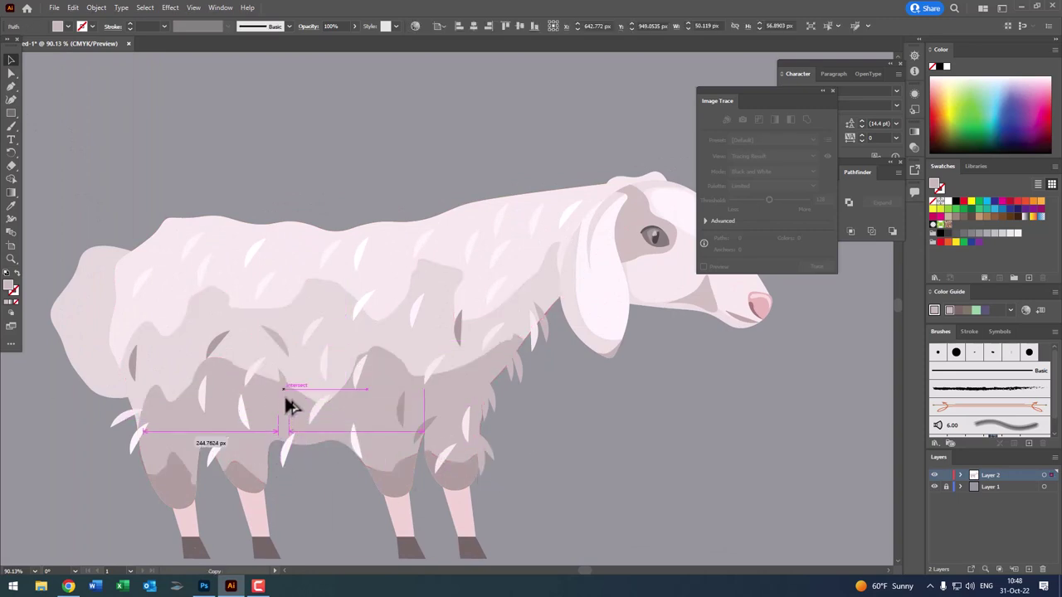
mouse_move(519, 369)
mouse_down()
mouse_move(386, 351)
mouse_move(398, 356)
mouse_move(244, 362)
mouse_up()
key(z)
drag(293, 321, 469, 431)
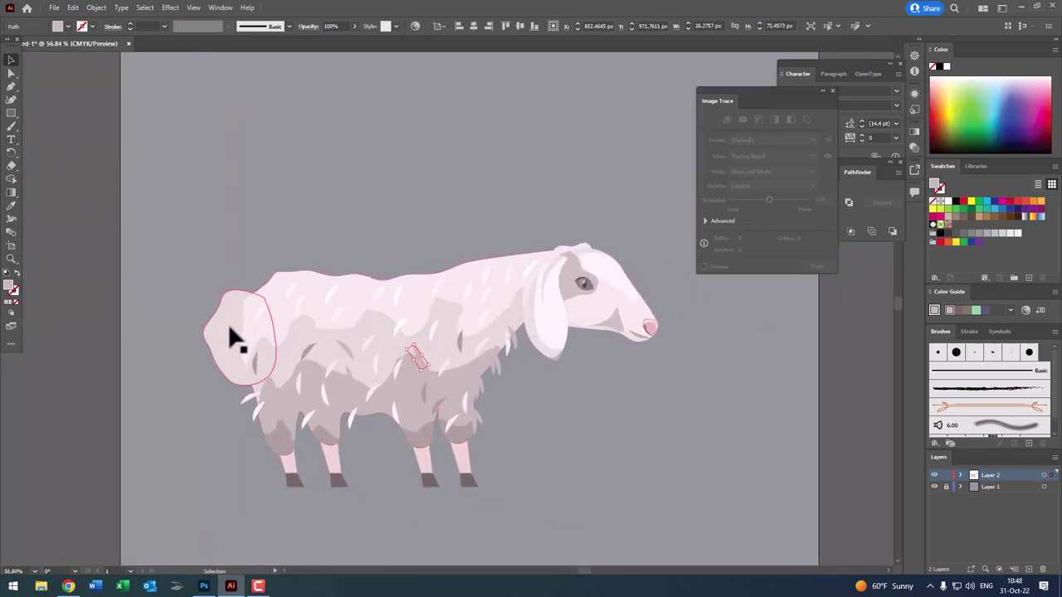
mouse_move(234, 330)
mouse_down()
mouse_move(218, 348)
mouse_move(274, 348)
mouse_up()
- Draw a closed shading shape around the rump with the Pen tool and eyedrop a darker pink
click(12, 86)
click(301, 272)
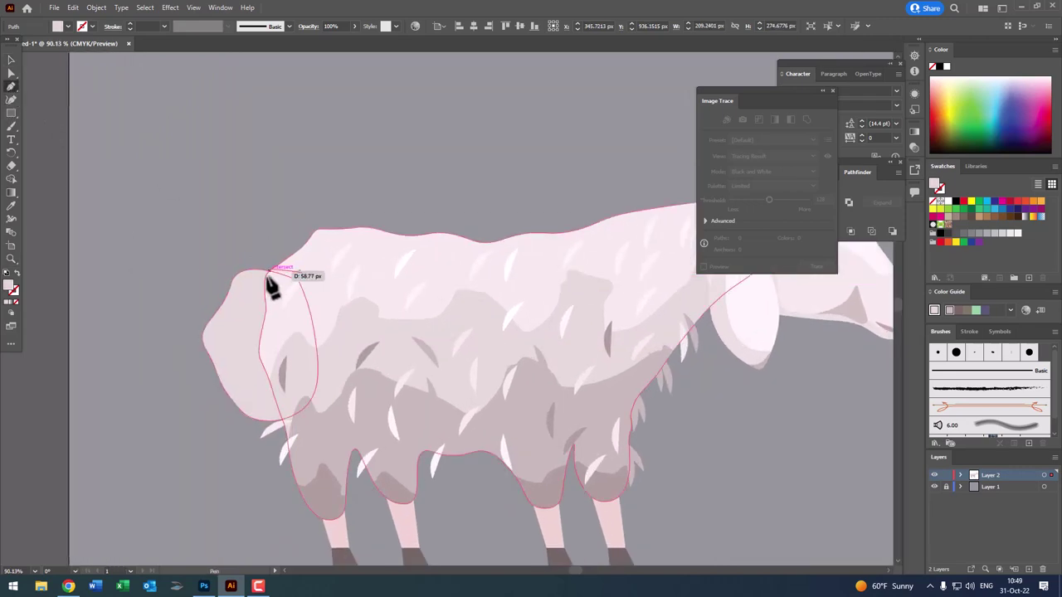
click(261, 298)
click(239, 313)
click(240, 364)
click(221, 388)
click(260, 437)
click(324, 440)
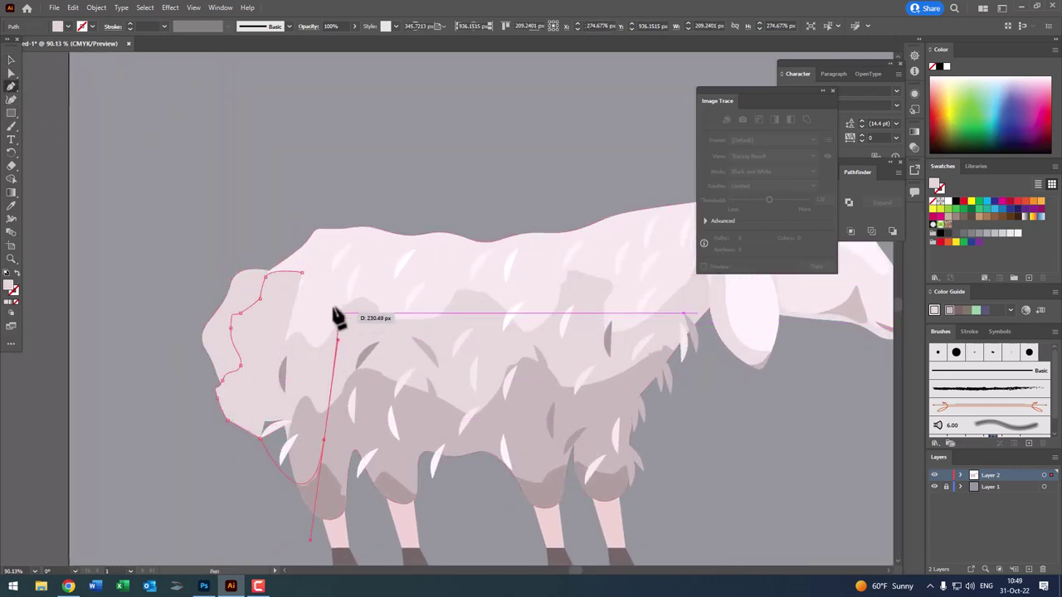
click(334, 309)
click(301, 272)
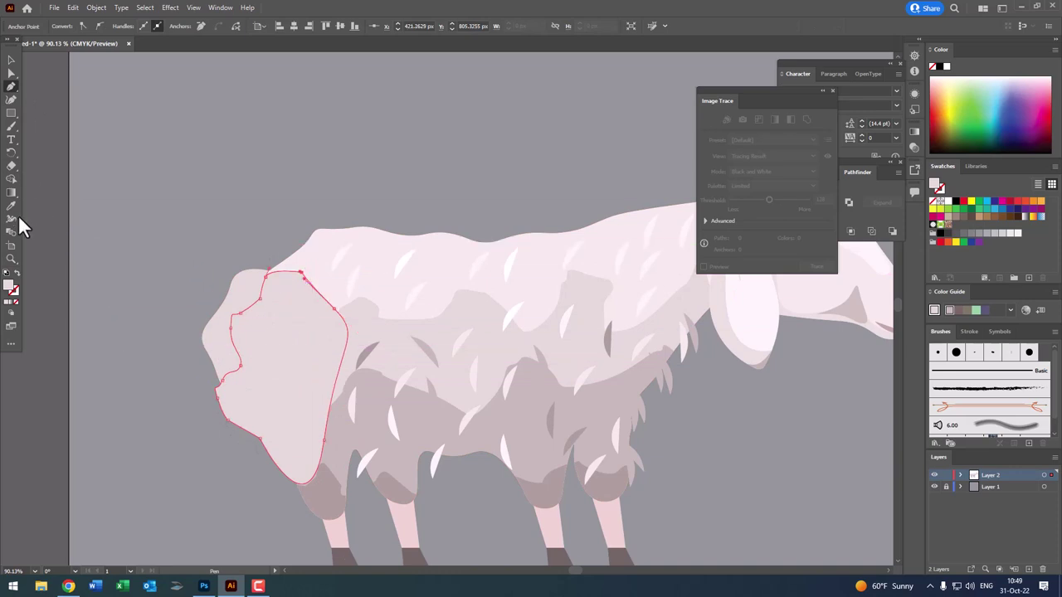
click(14, 208)
click(380, 435)
- Rearrange the shading shape with the rear ellipse and split them with Pathfinder Divide
click(7, 61)
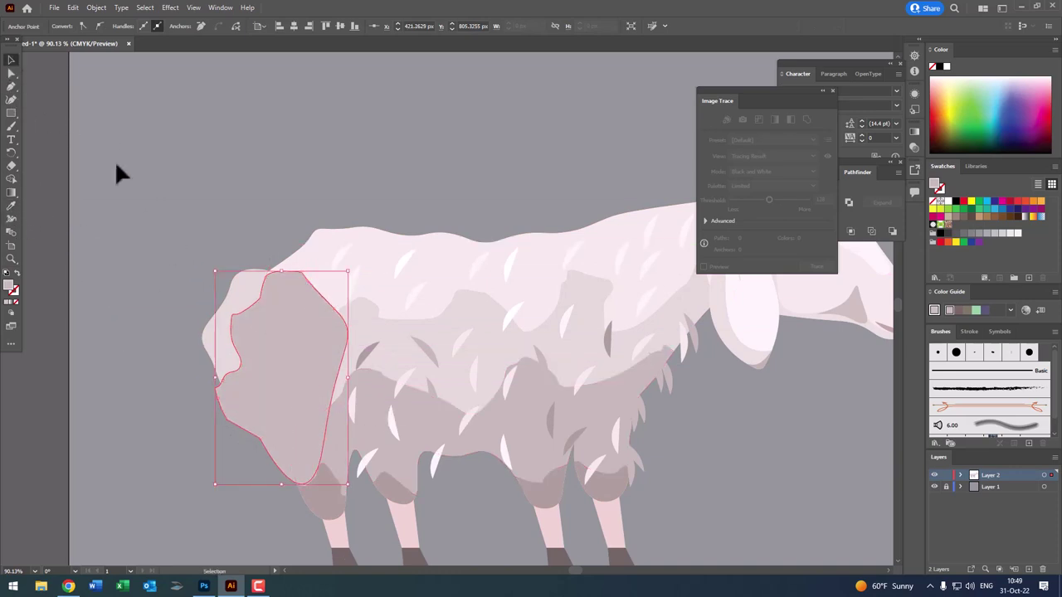
shift+click(235, 288)
click(100, 6)
mouse_move(113, 33)
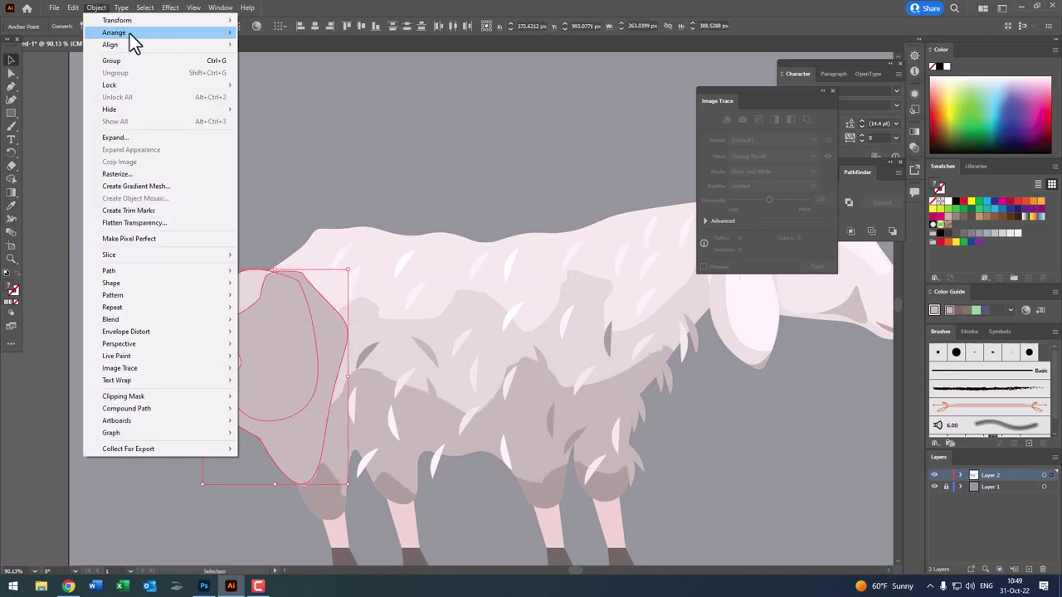
click(282, 61)
click(844, 239)
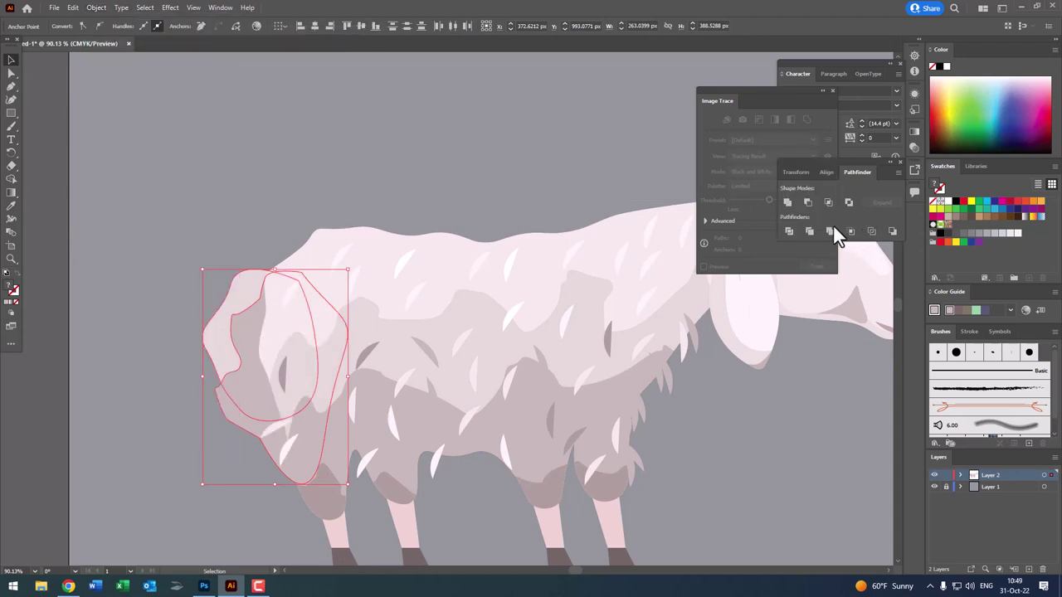
click(788, 231)
click(241, 433)
double_click(239, 424)
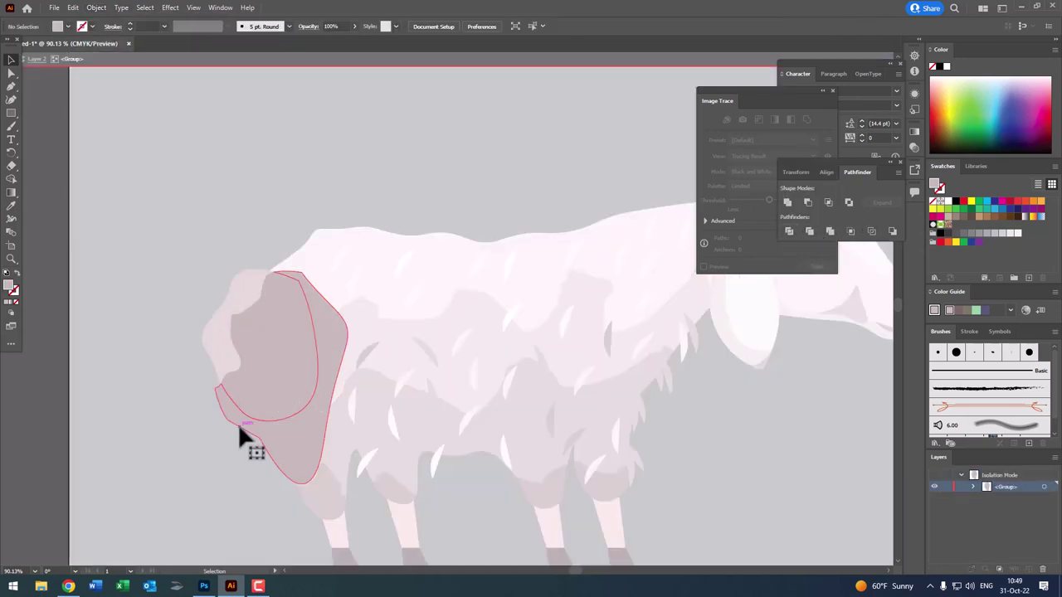
double_click(216, 441)
key(z)
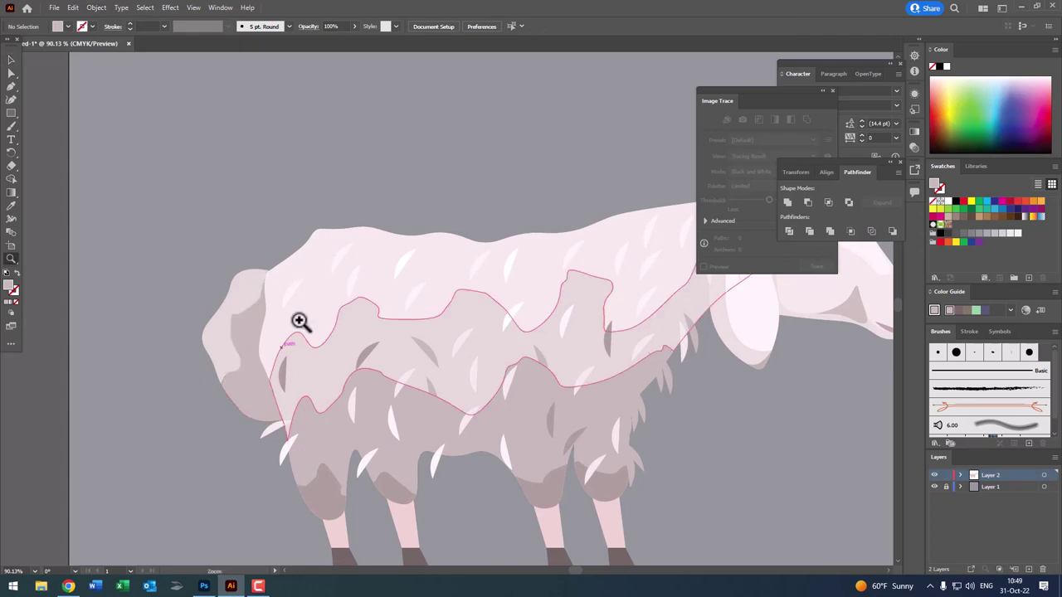
mouse_move(301, 322)
mouse_down()
mouse_move(233, 333)
mouse_move(381, 469)
mouse_move(372, 420)
mouse_up()
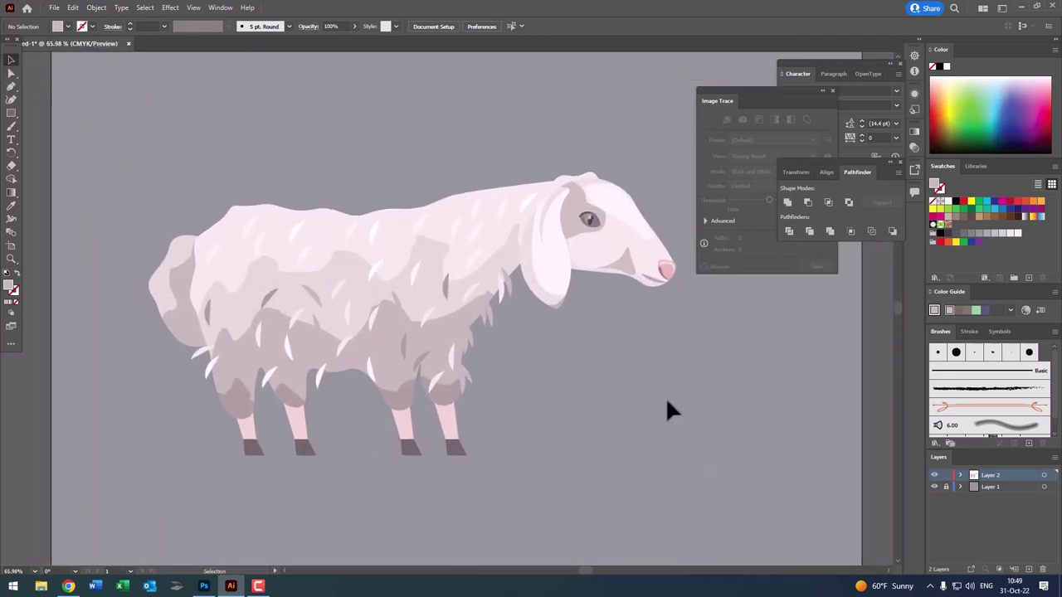
- Select all artwork with Ctrl+A, apply Object > Group, and use two control-bar align buttons
scroll(671, 431, up, 2)
key(ctrl+a)
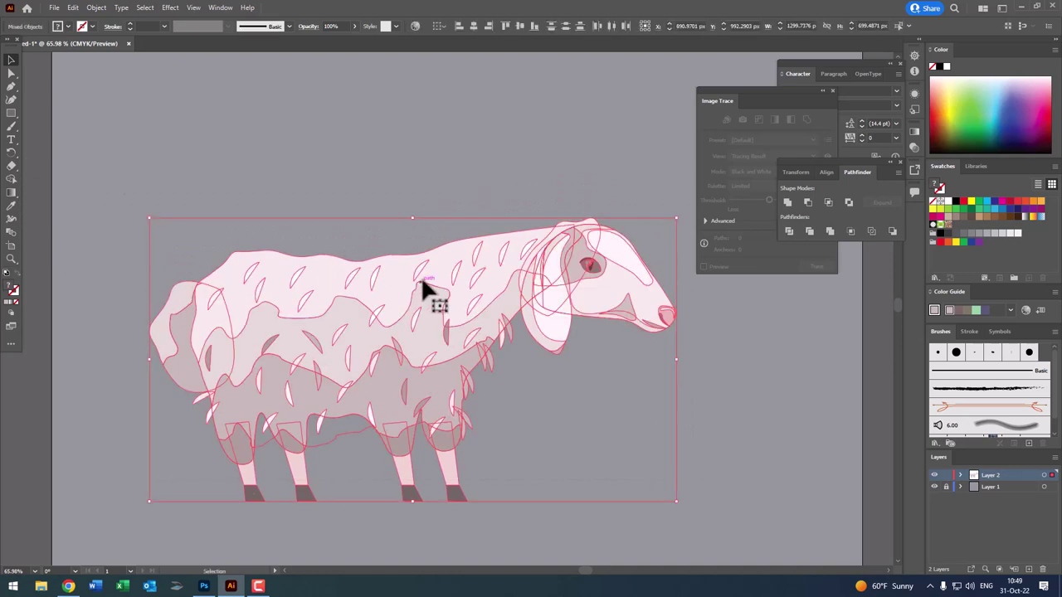
click(95, 8)
mouse_move(110, 44)
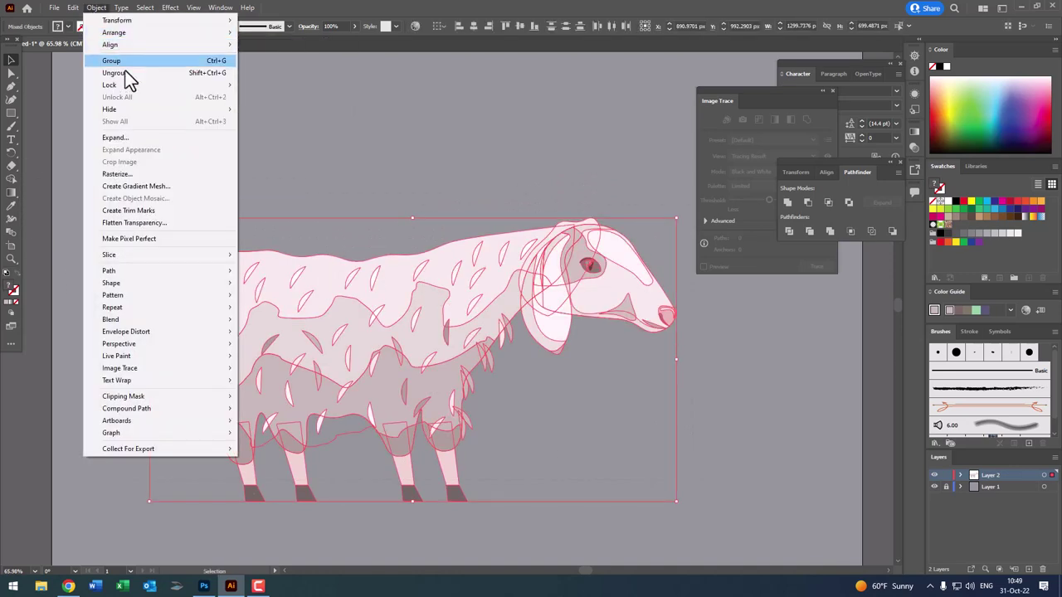
click(124, 61)
click(480, 26)
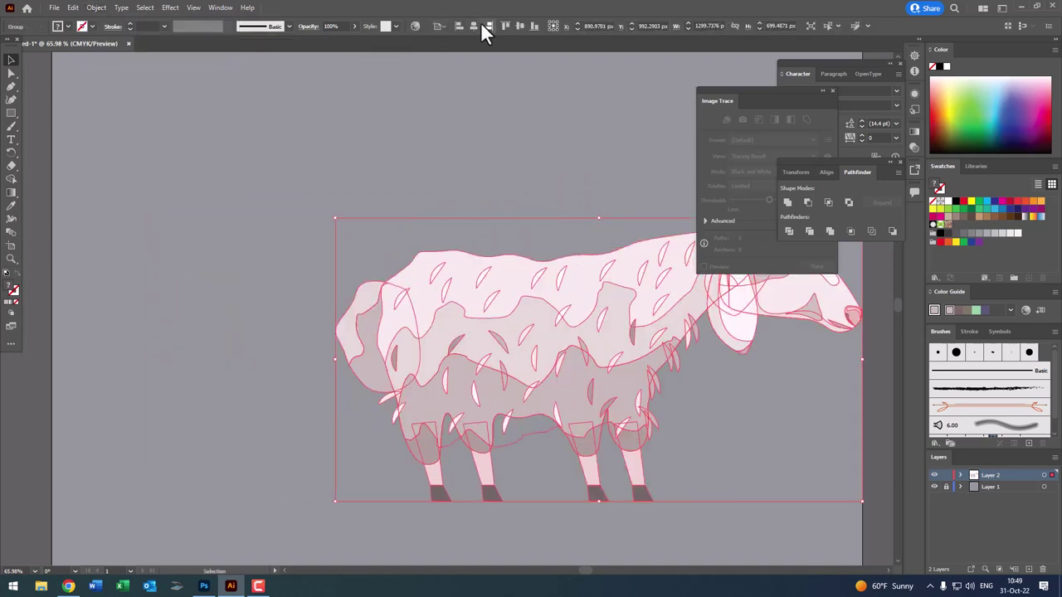
click(520, 26)
click(655, 382)
scroll(655, 390, down, 1)
scroll(656, 392, up, 1)
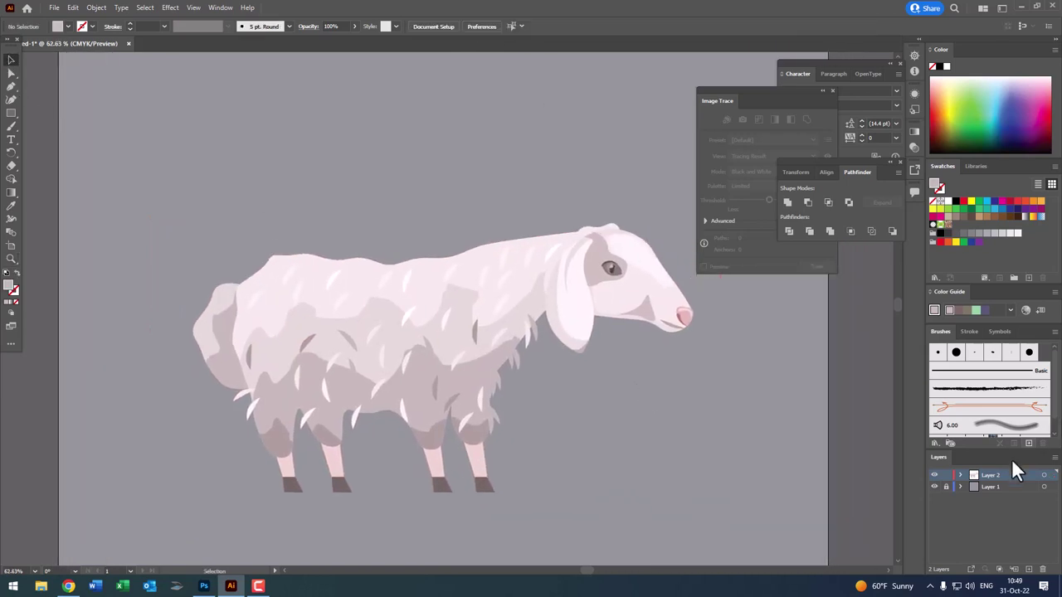
- Unlock Layer 1 and fill the background rectangle deep brown, trying white and tan first
click(946, 486)
click(703, 465)
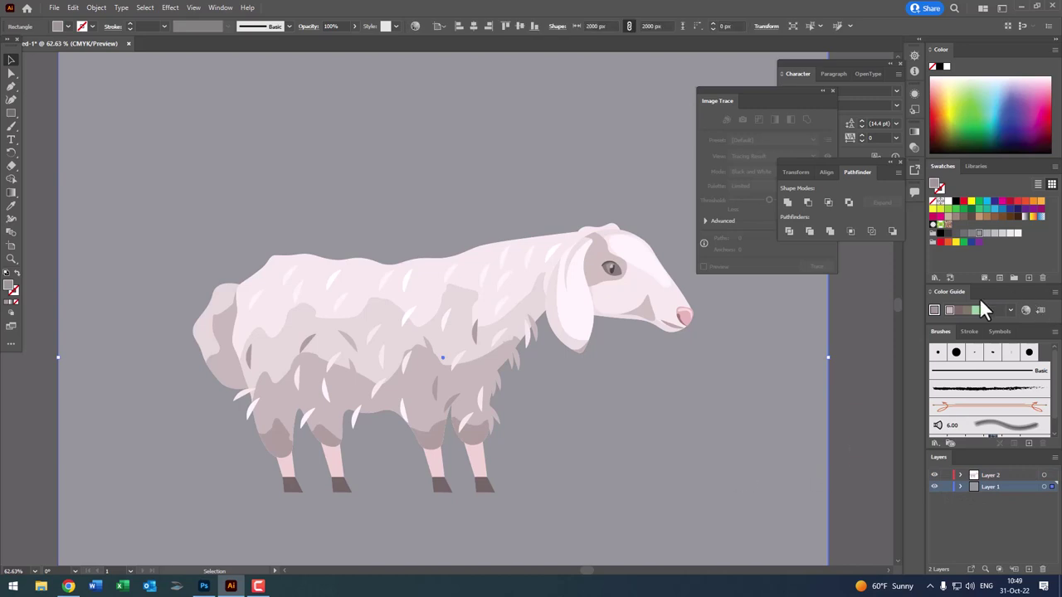
click(947, 201)
scroll(711, 367, down, 2)
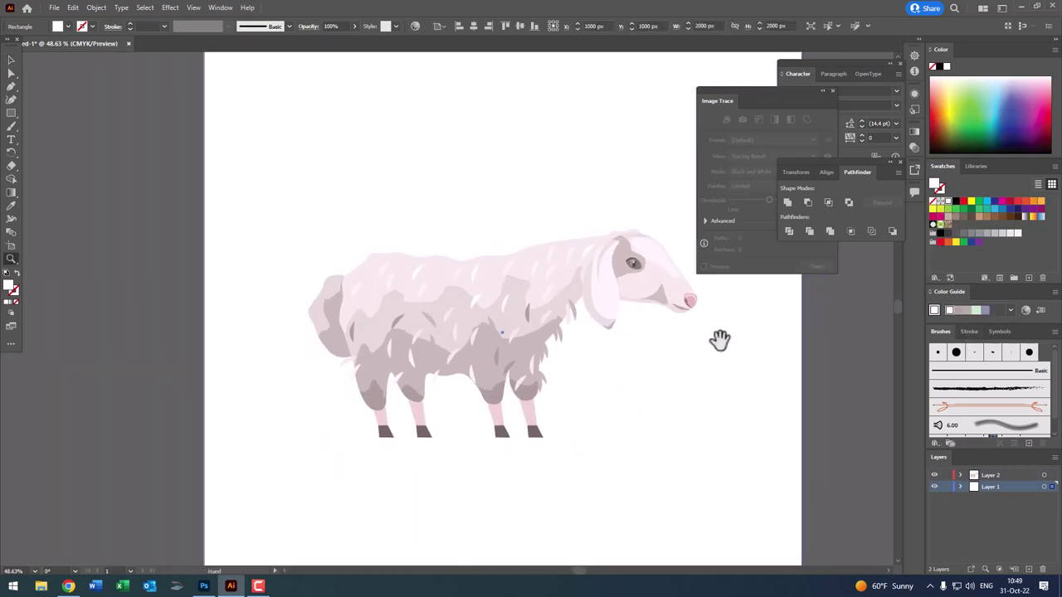
click(11, 60)
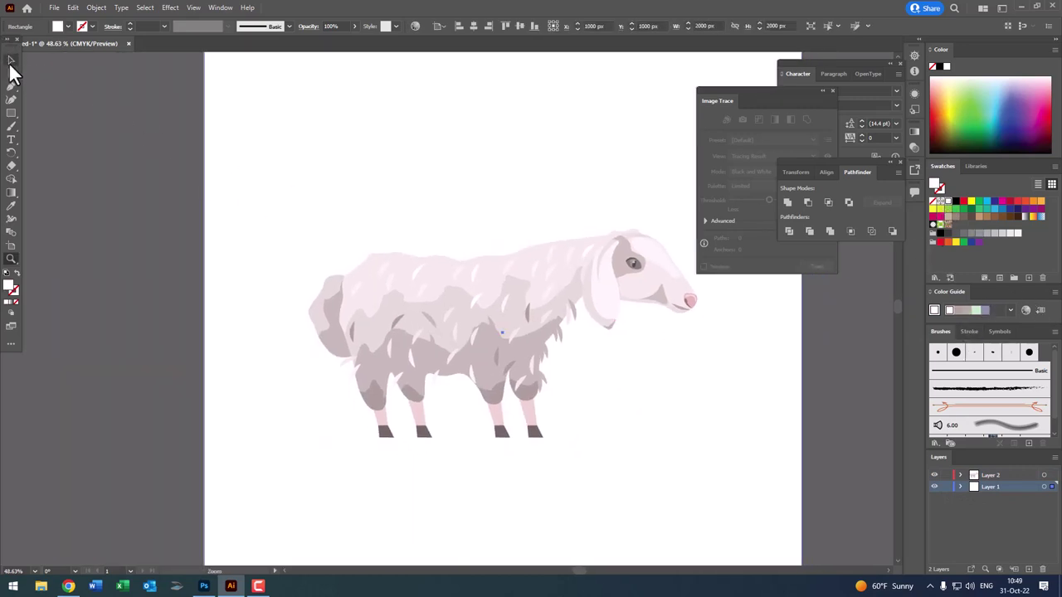
click(978, 218)
click(987, 218)
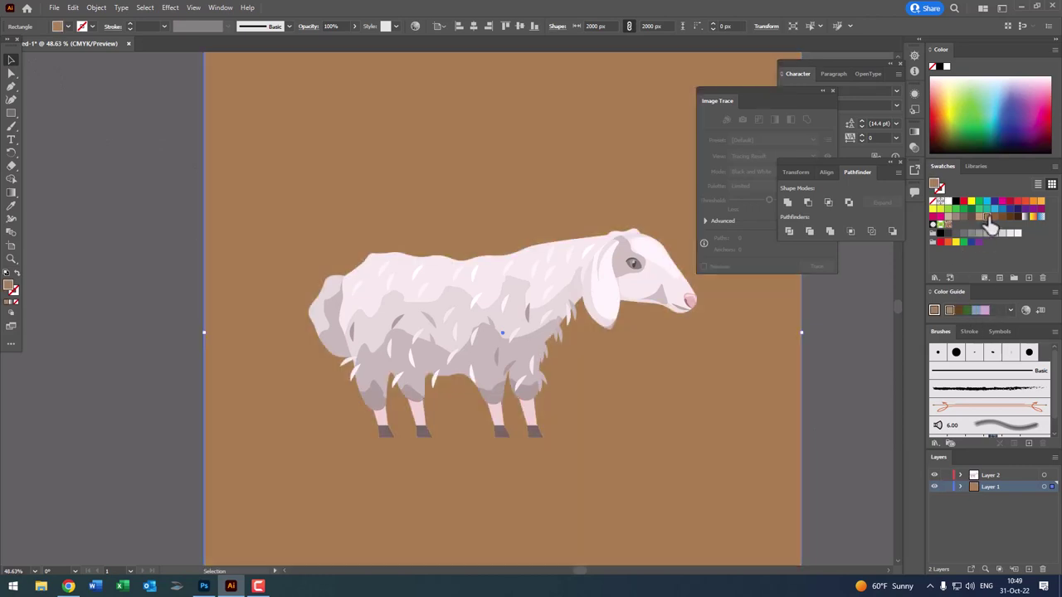
click(1002, 218)
drag(675, 351, 627, 361)
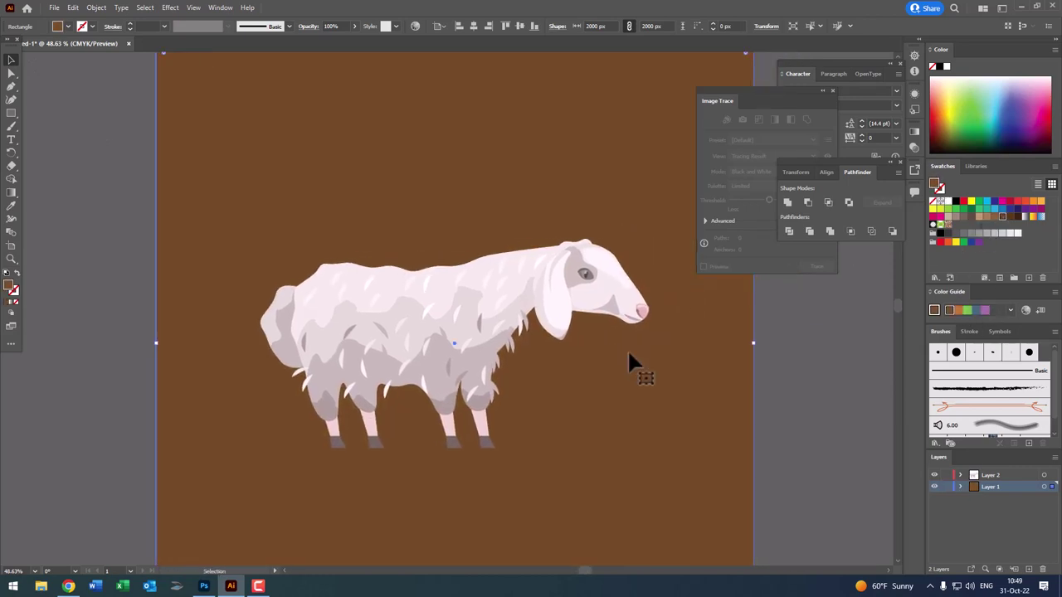